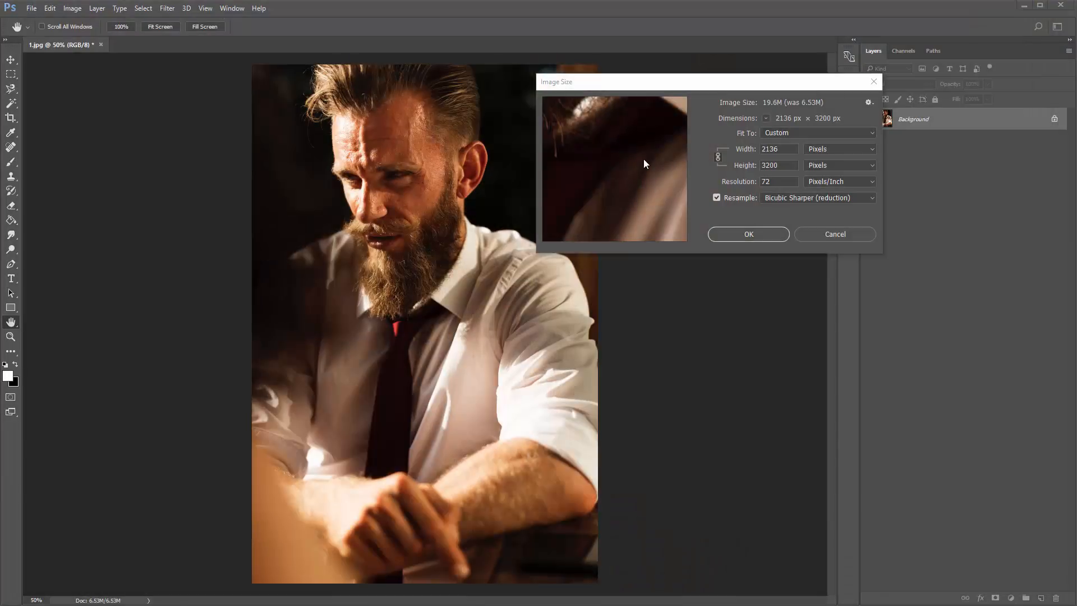
- Apply the image resize to 2136 × 3200 pixels with Bicubic Sharper (reduction) resampling
{"action": "left_click", "coordinate": [644, 160]}
{"action": "left_click", "coordinate": [769, 165]}
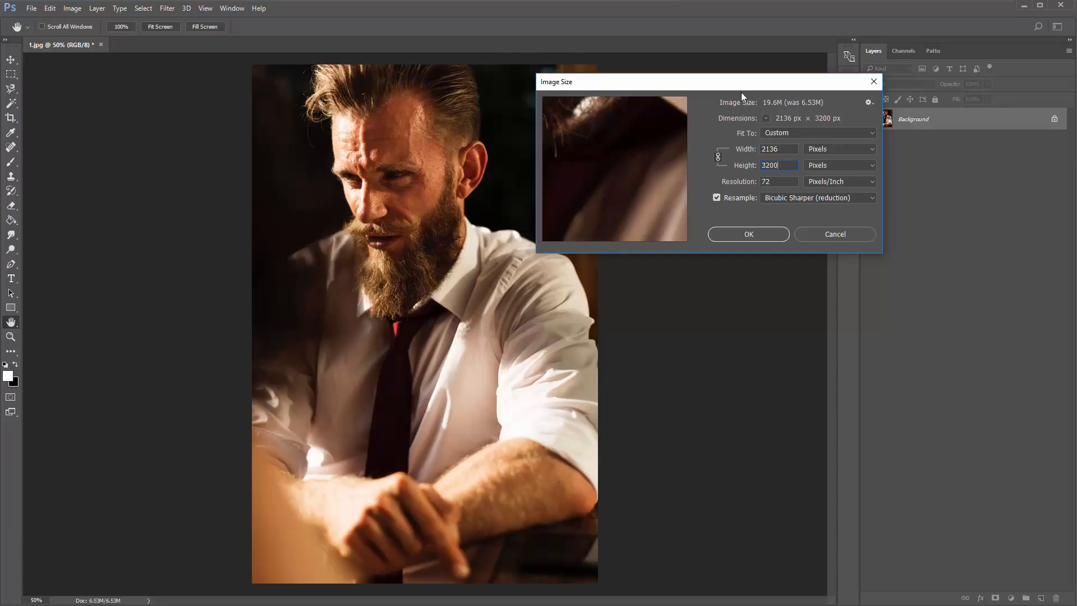
{"action": "left_click_drag", "start_coordinate": [740, 84], "coordinate": [604, 76]}
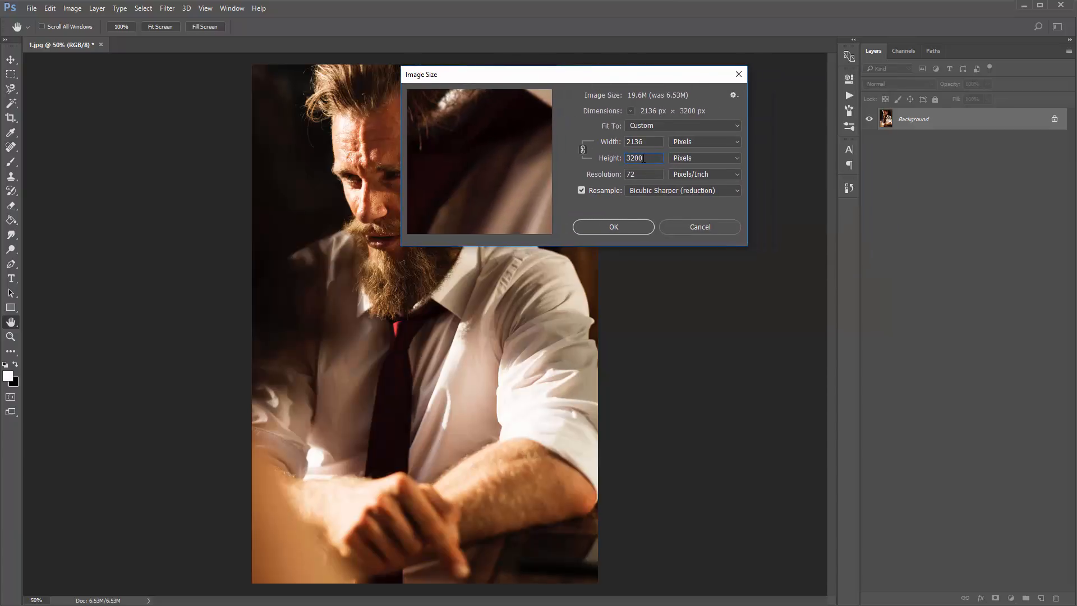
{"action": "left_click", "coordinate": [614, 226]}
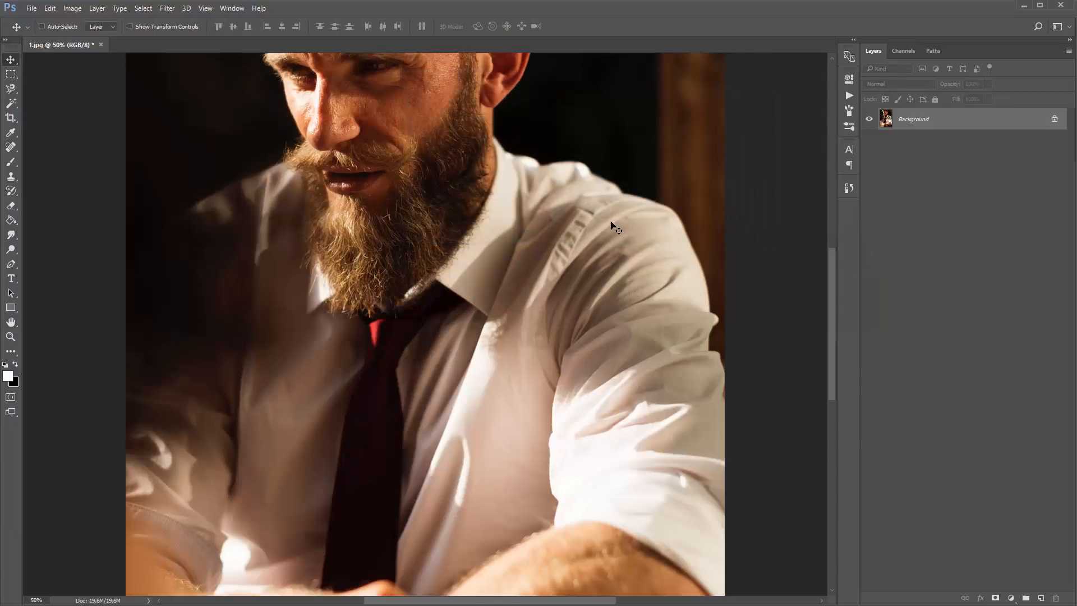
{"action": "key", "text": "ctrl+minus"}
{"action": "key", "text": "ctrl+minus"}
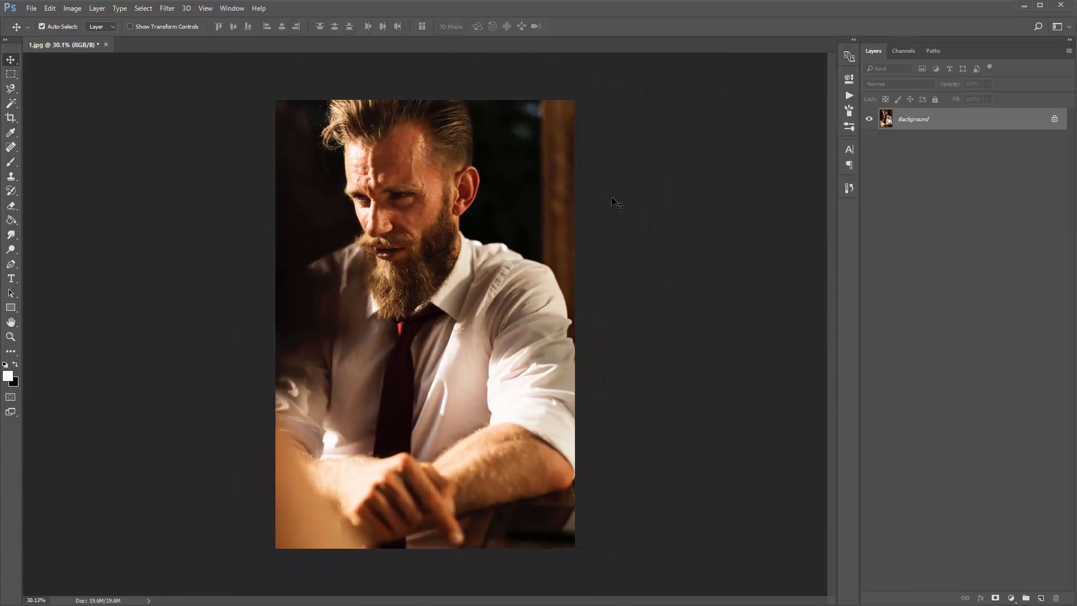
- Check the image's color mode and bit depth
{"action": "left_click", "coordinate": [70, 8]}
{"action": "mouse_move", "coordinate": [94, 21]}
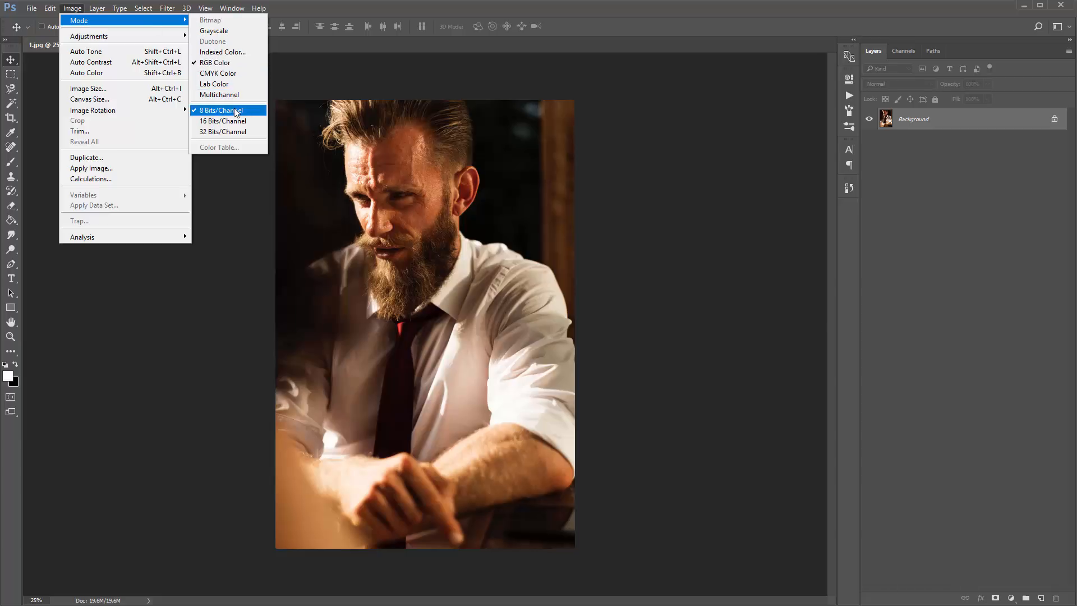
{"action": "left_click", "coordinate": [380, 130]}
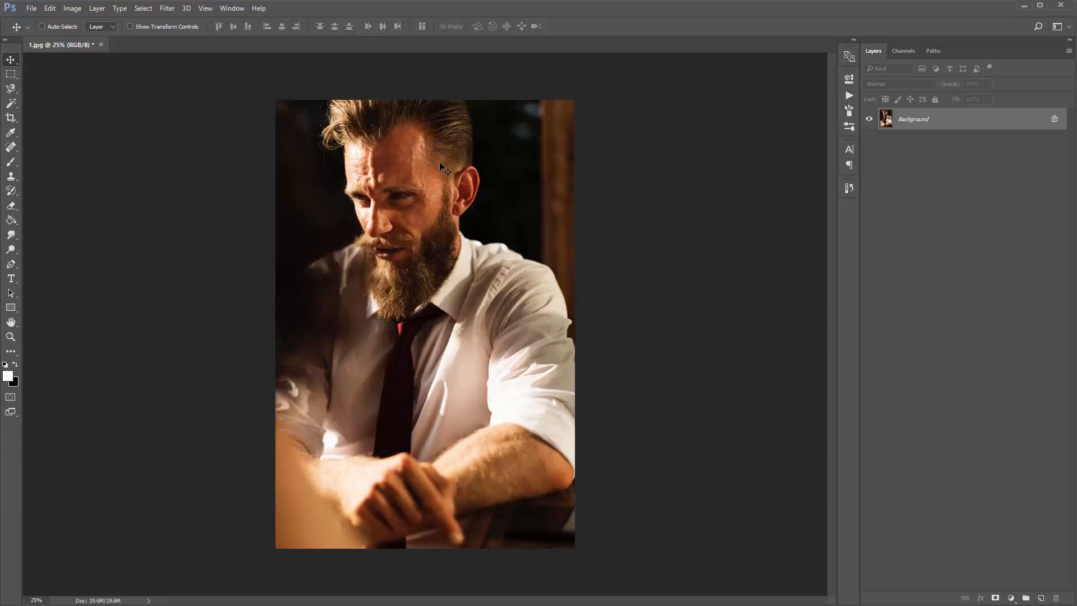
- Load the Impressionist_Brushes file into the brush presets and look through the added brushes
{"action": "key", "text": "b"}
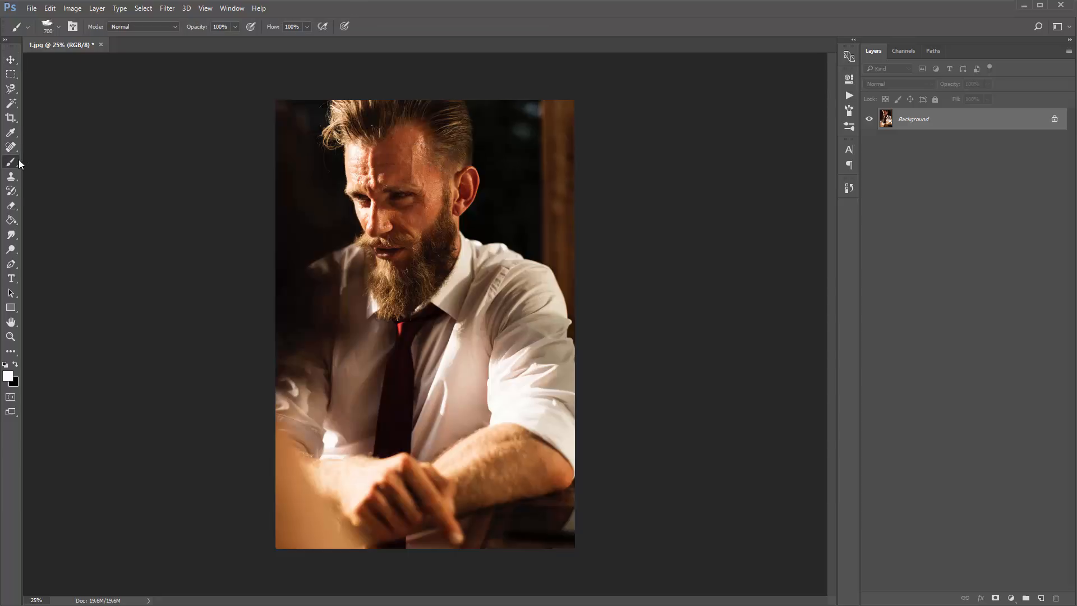
{"action": "right_click", "coordinate": [19, 164]}
{"action": "left_click", "coordinate": [39, 162]}
{"action": "right_click", "coordinate": [338, 140]}
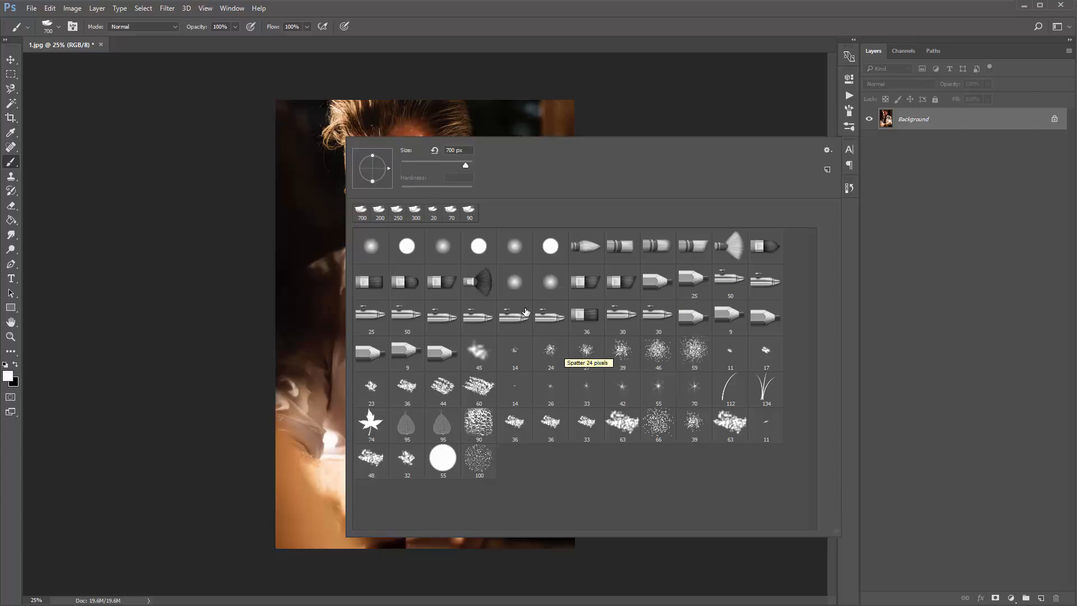
{"action": "left_click", "coordinate": [827, 151]}
{"action": "left_click", "coordinate": [896, 318]}
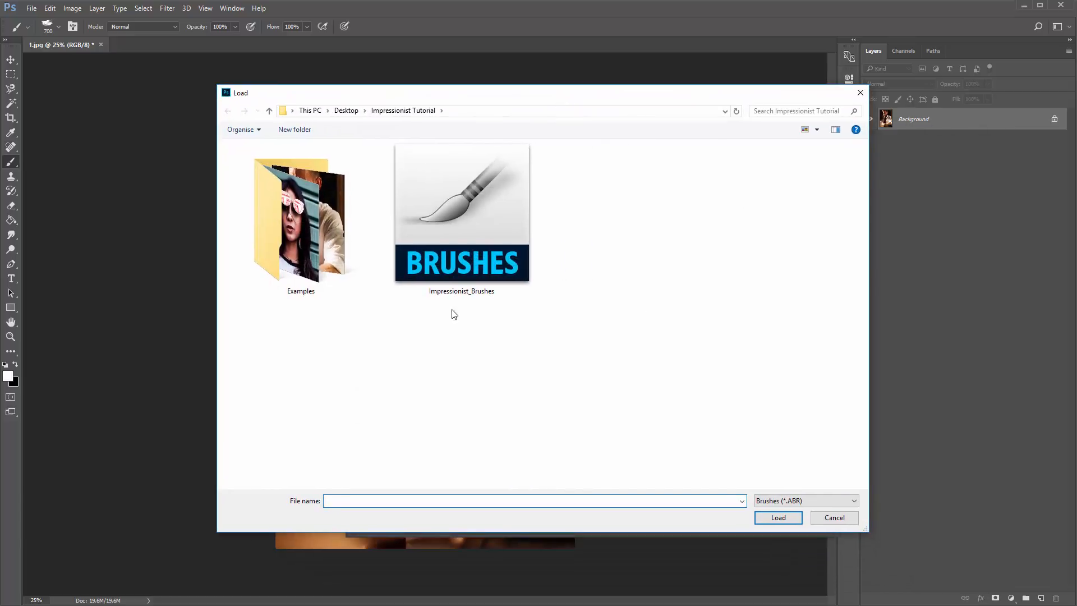
{"action": "left_click", "coordinate": [505, 253]}
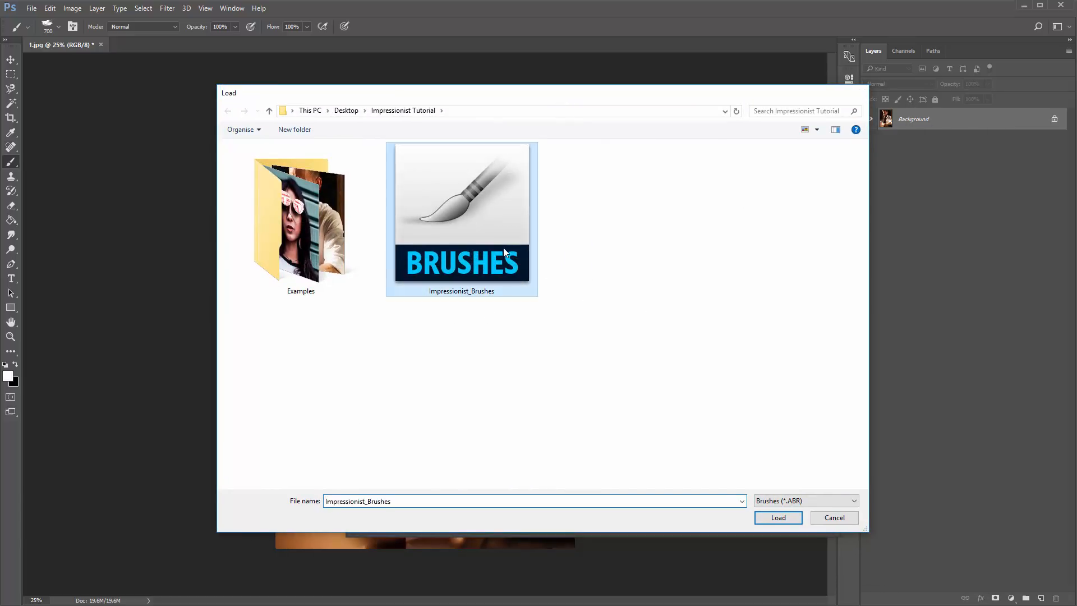
{"action": "double_click", "coordinate": [505, 253]}
{"action": "scroll", "coordinate": [619, 350], "scroll_direction": "down", "scroll_amount": 3}
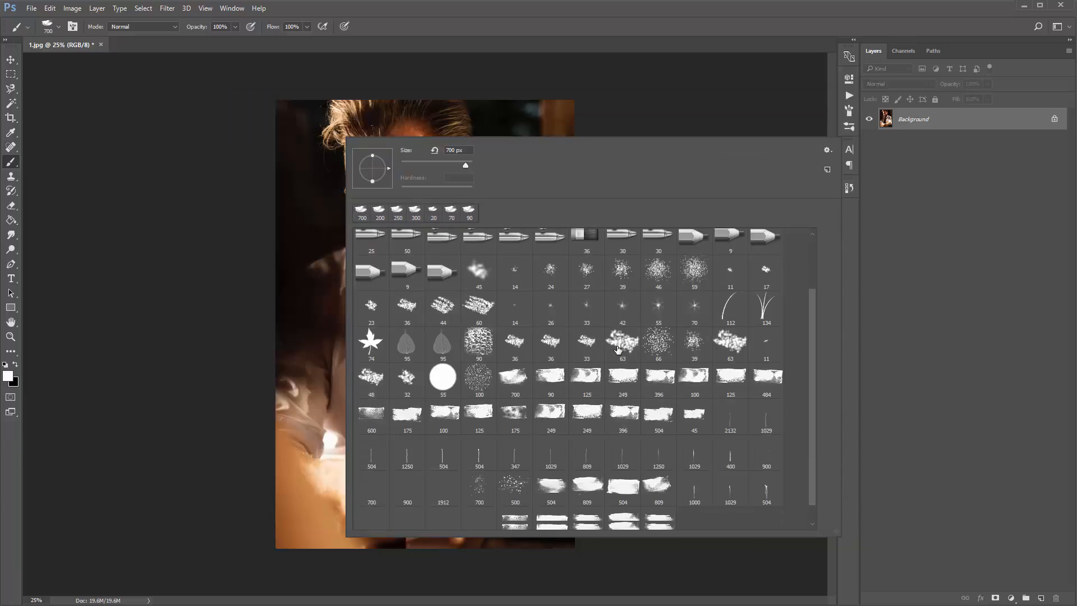
{"action": "scroll", "coordinate": [619, 351], "scroll_direction": "down", "scroll_amount": 1}
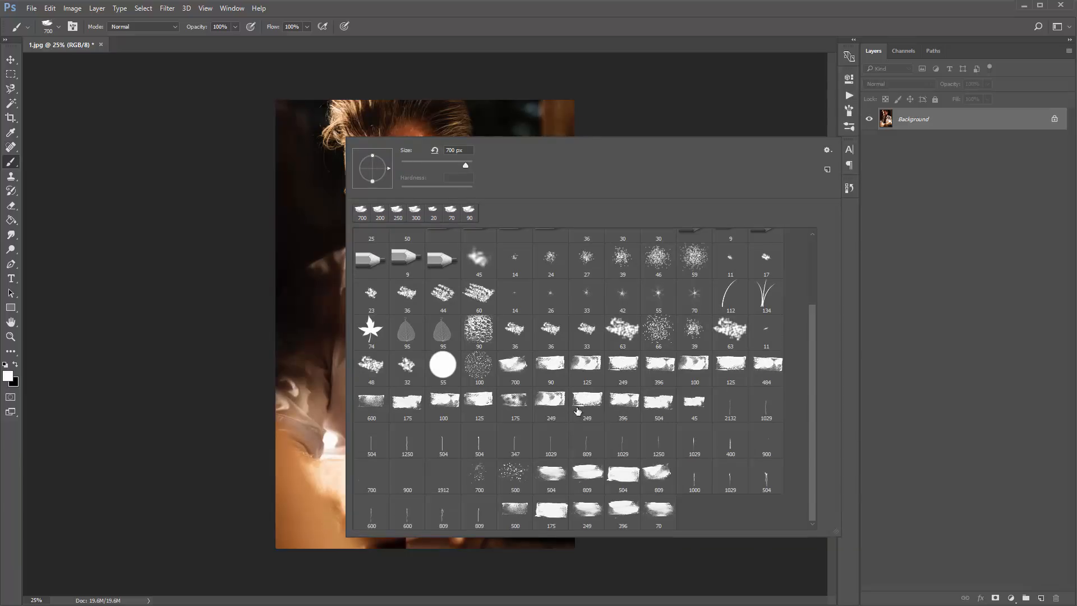
{"action": "scroll", "coordinate": [577, 411], "scroll_direction": "up", "scroll_amount": 4}
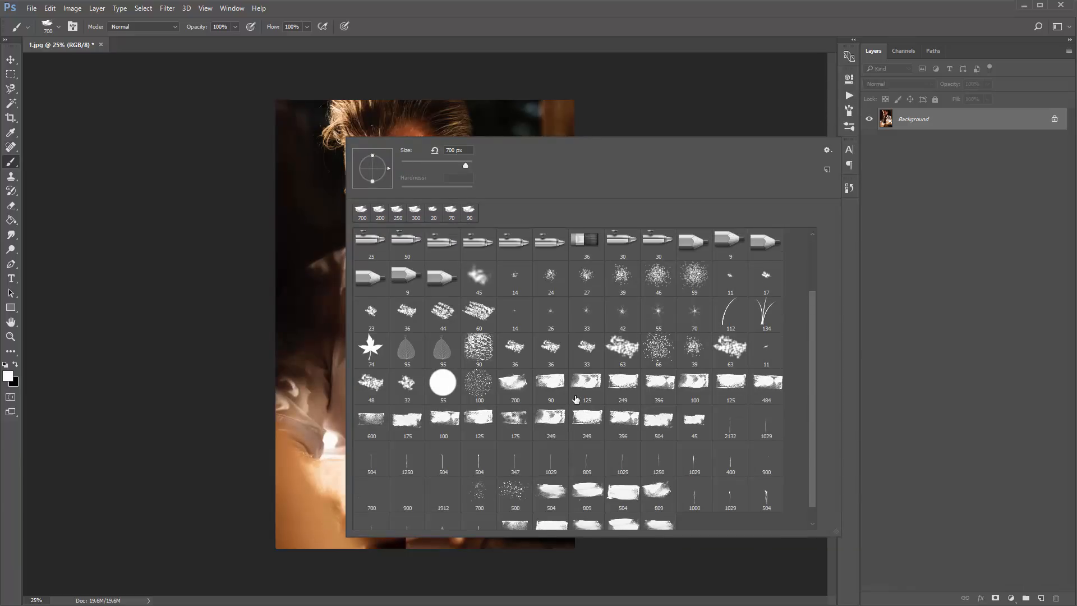
- Replace the current brush presets with the Impressionist_Brushes set
{"action": "double_click", "coordinate": [827, 150]}
{"action": "left_click", "coordinate": [828, 151]}
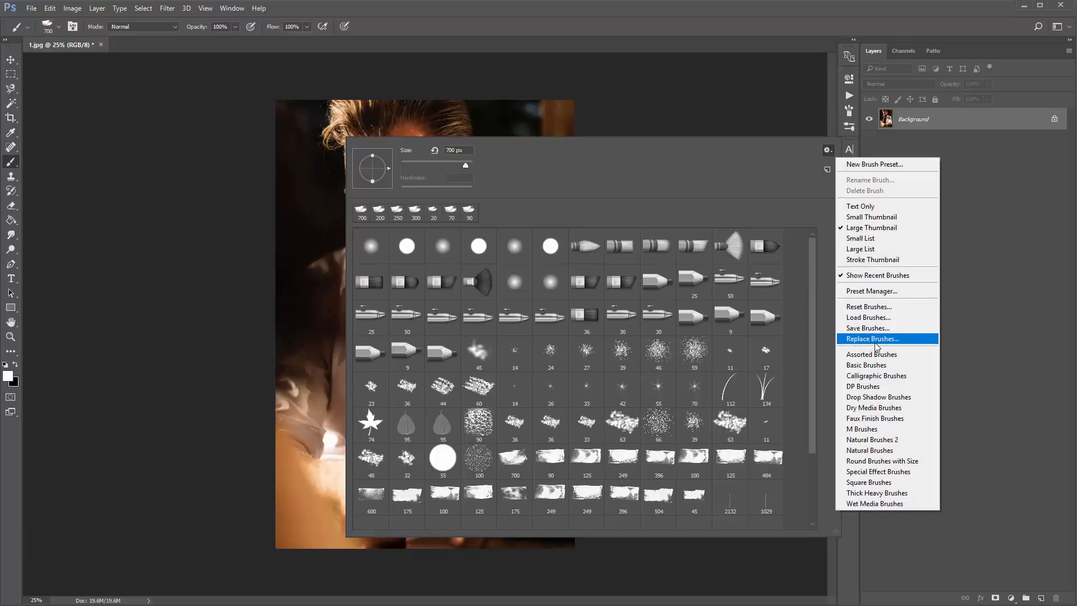
{"action": "left_click", "coordinate": [873, 339]}
{"action": "double_click", "coordinate": [481, 180]}
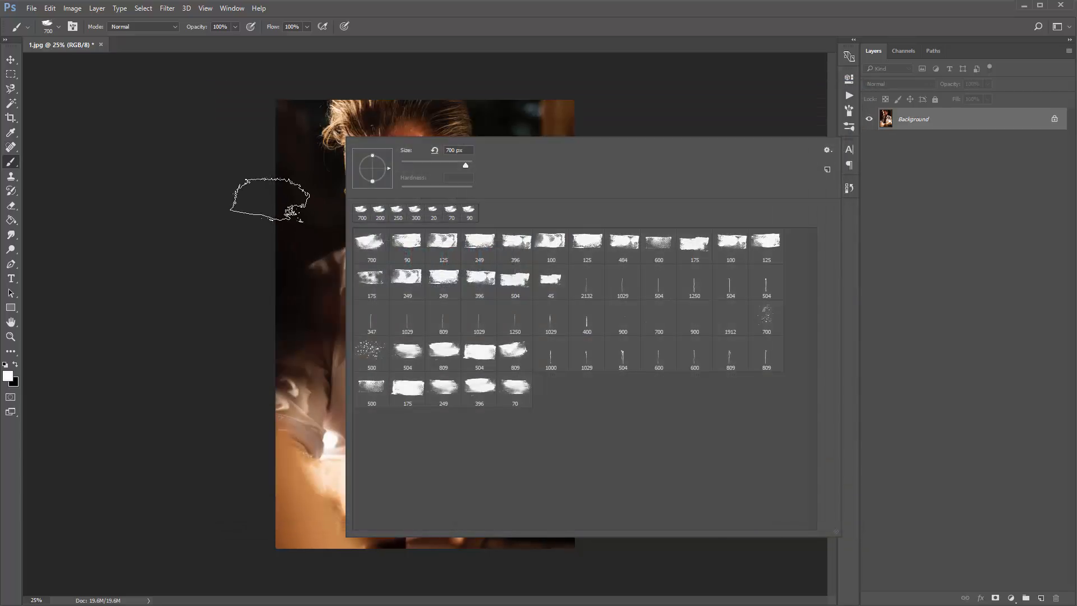
{"action": "left_click", "coordinate": [269, 199]}
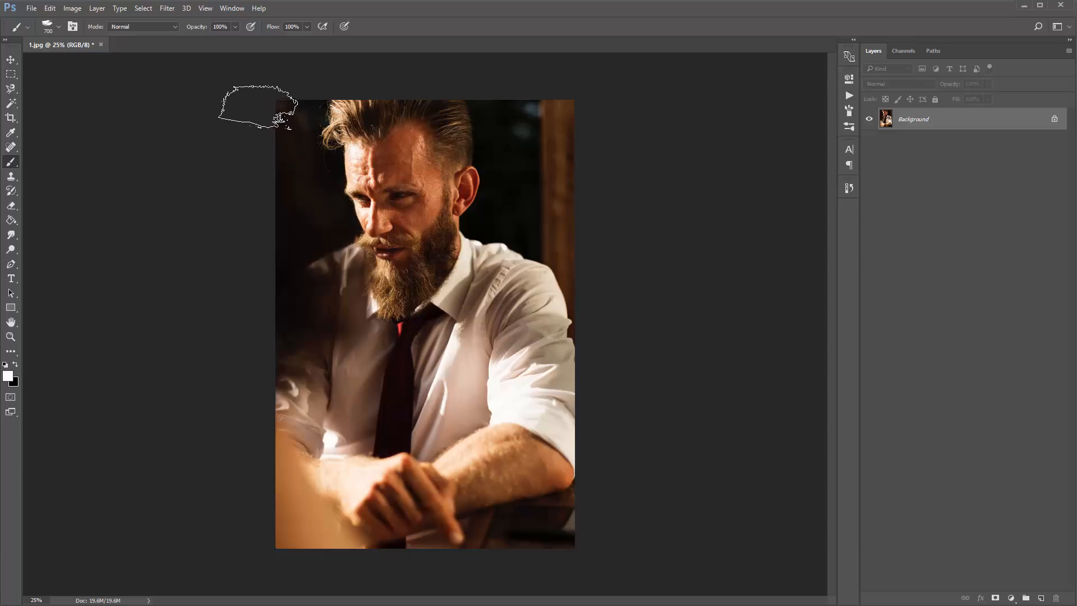
{"action": "key", "text": "v"}
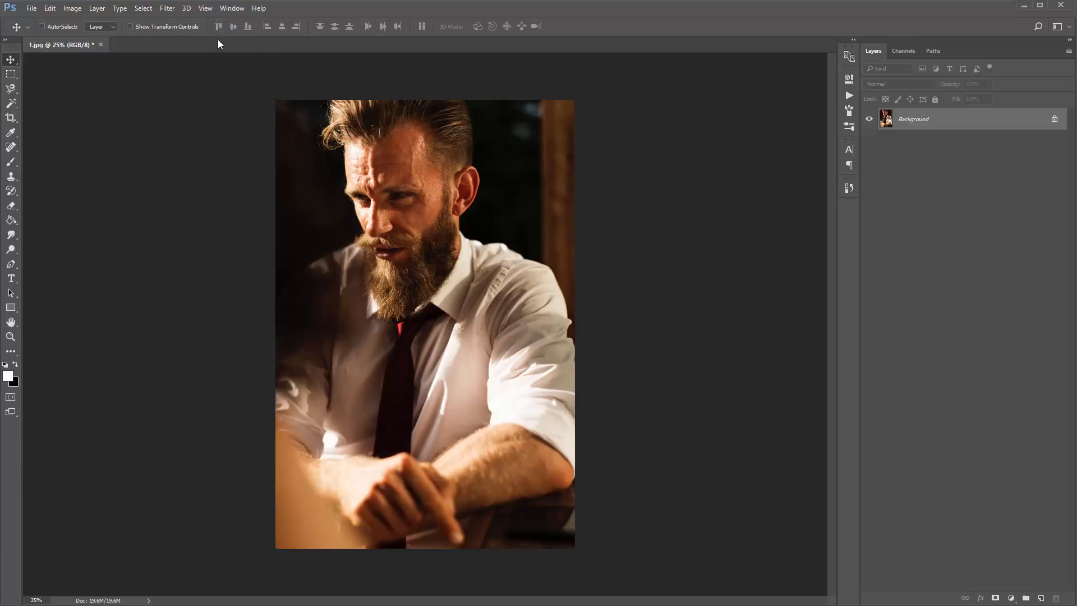
- Activate the Paint Bucket tool and set its fill source to Pattern
{"action": "key", "text": "b"}
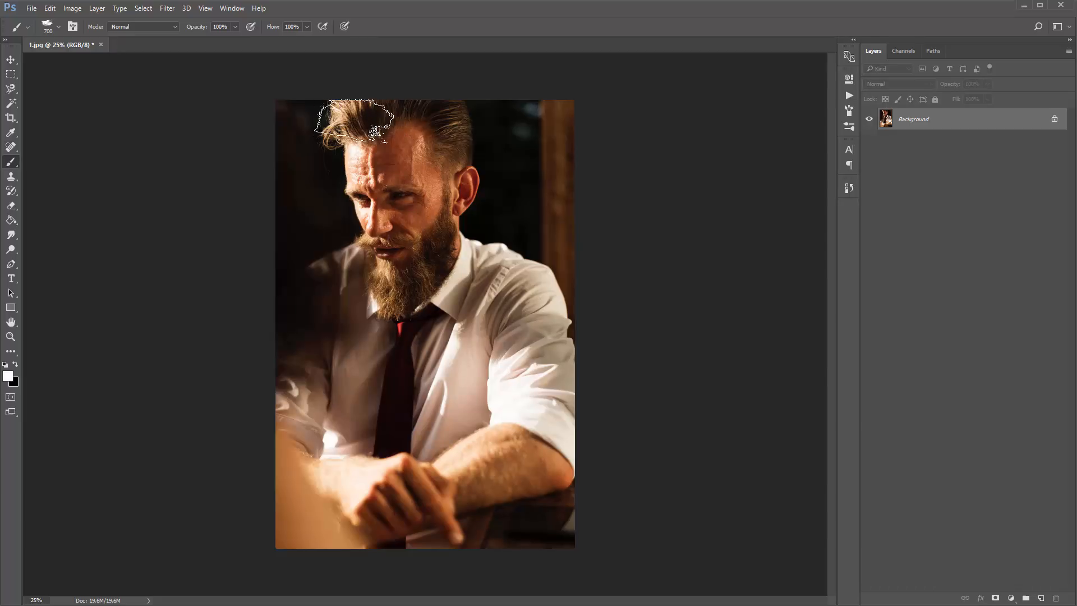
{"action": "key", "text": "g"}
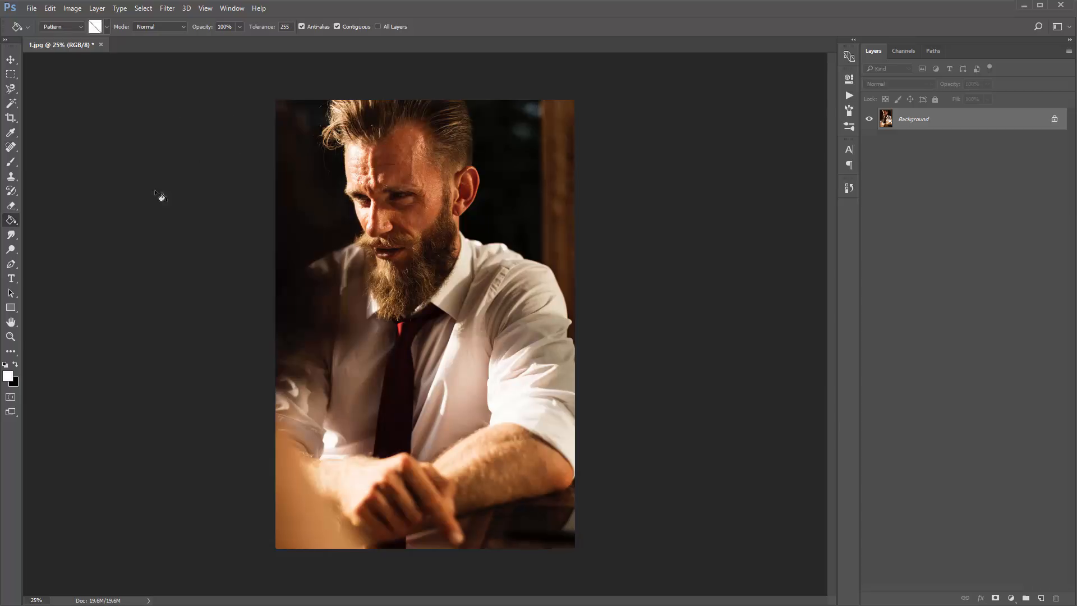
{"action": "right_click", "coordinate": [15, 220]}
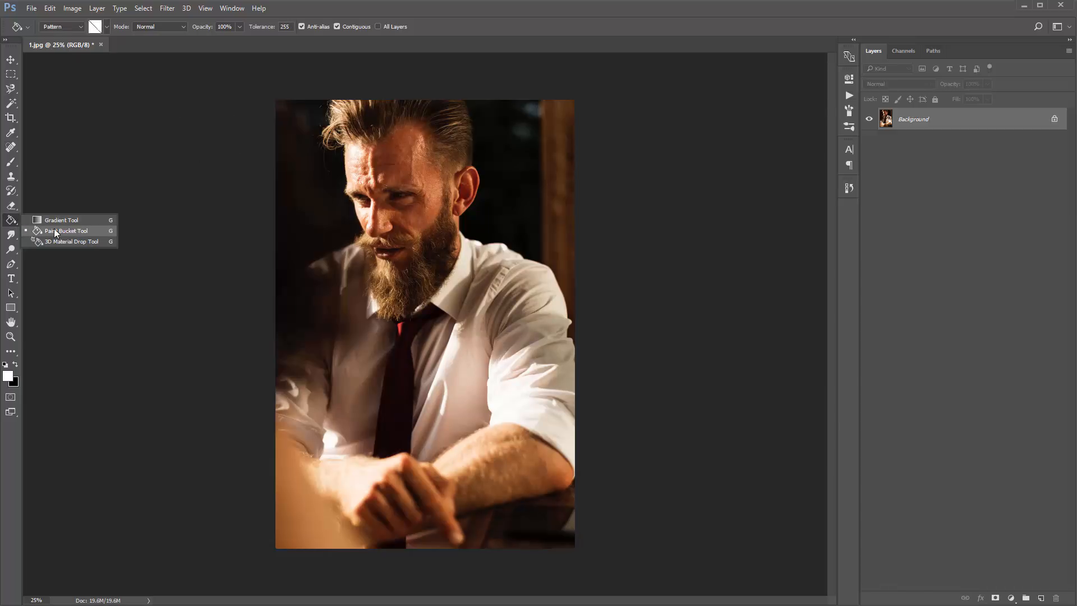
{"action": "left_click", "coordinate": [82, 232]}
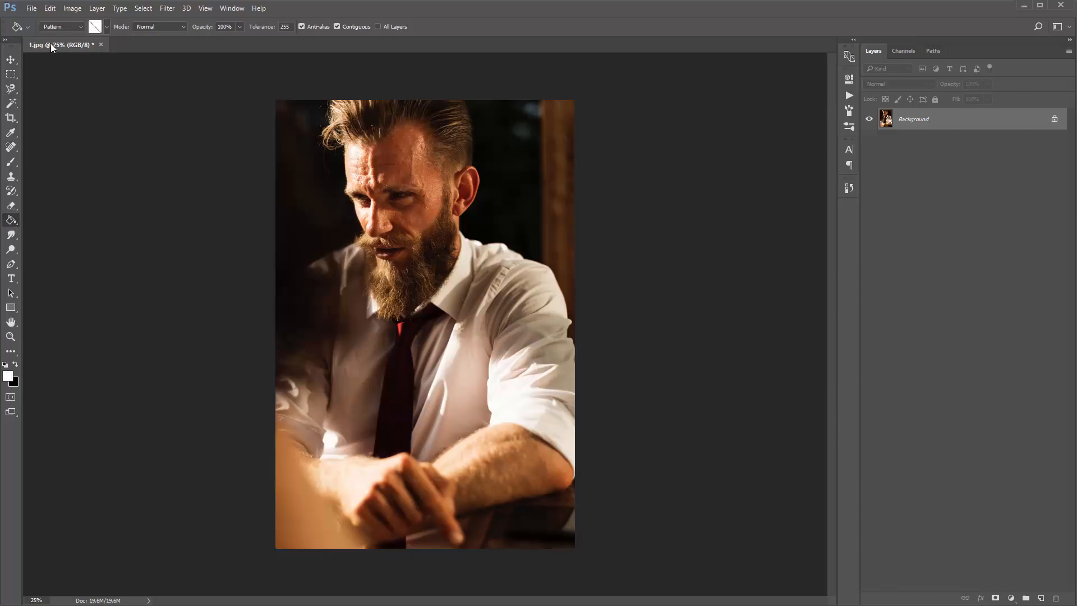
{"action": "left_click", "coordinate": [63, 31]}
{"action": "left_click", "coordinate": [67, 31]}
{"action": "left_click", "coordinate": [72, 31]}
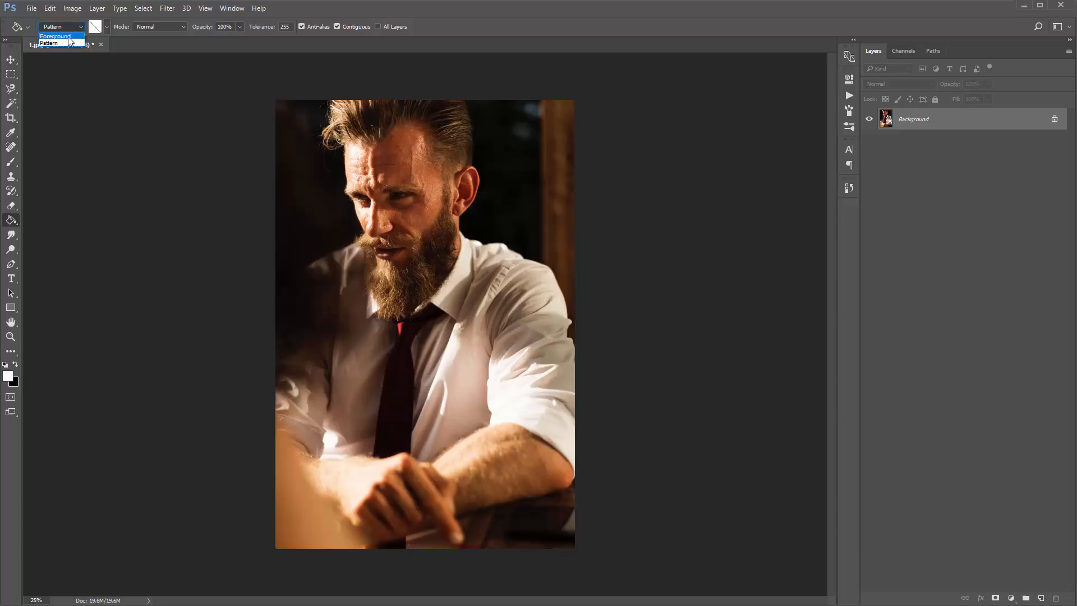
{"action": "left_click", "coordinate": [66, 43]}
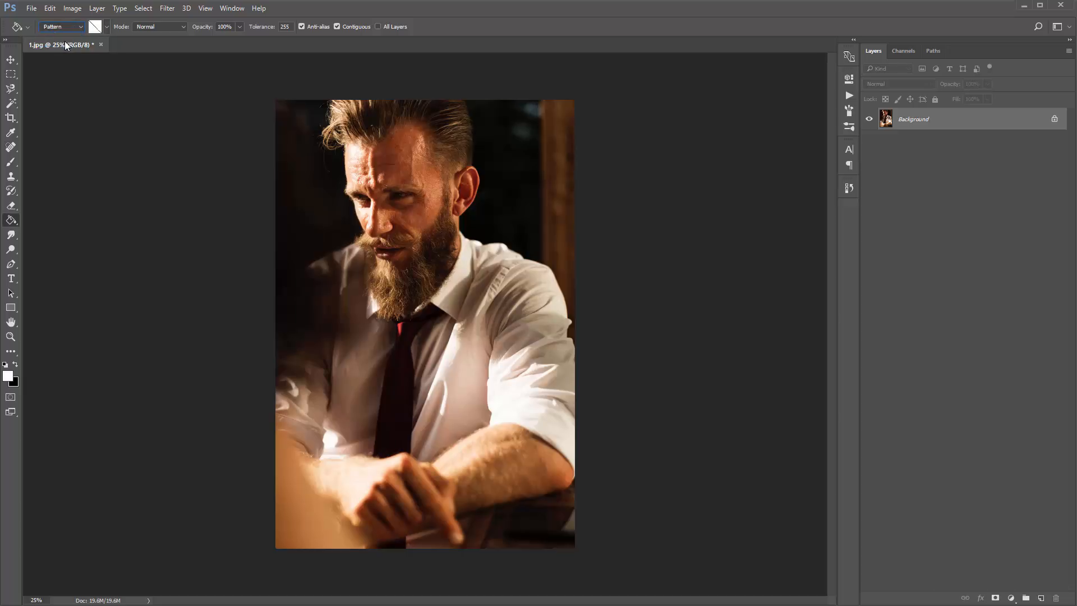
- Load the Impressionist_Pattern file from the Impressionist Tutorial folder into the pattern presets
{"action": "left_click", "coordinate": [107, 28]}
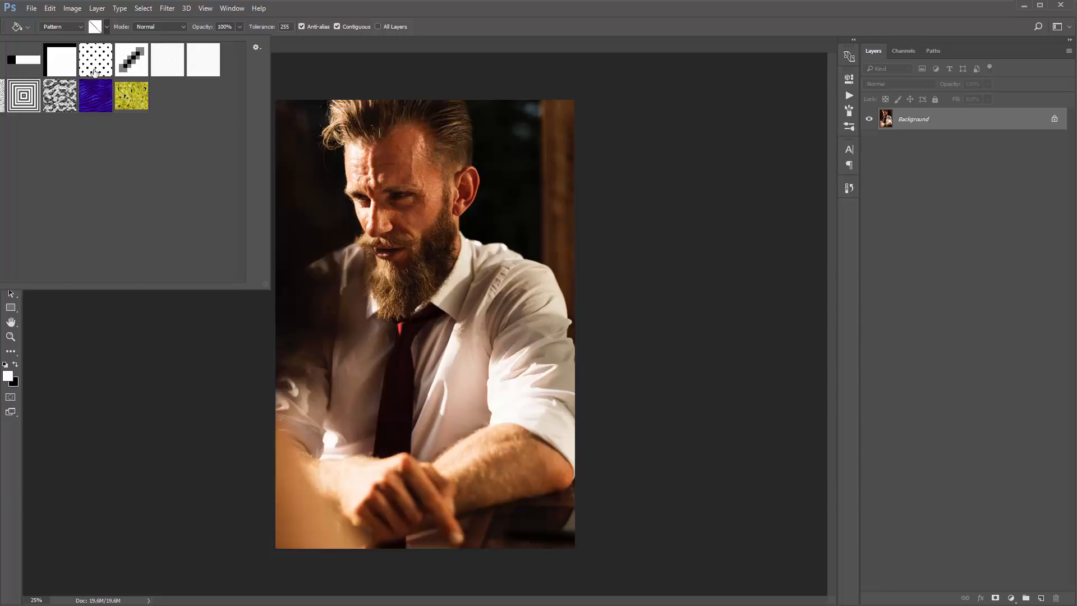
{"action": "left_click", "coordinate": [259, 48]}
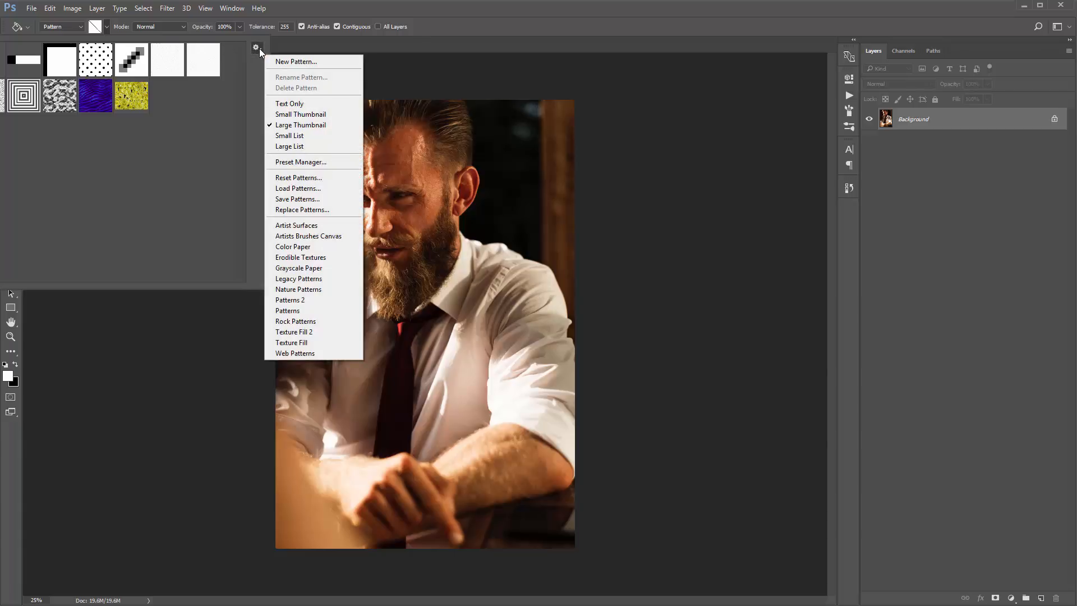
{"action": "left_click", "coordinate": [309, 188]}
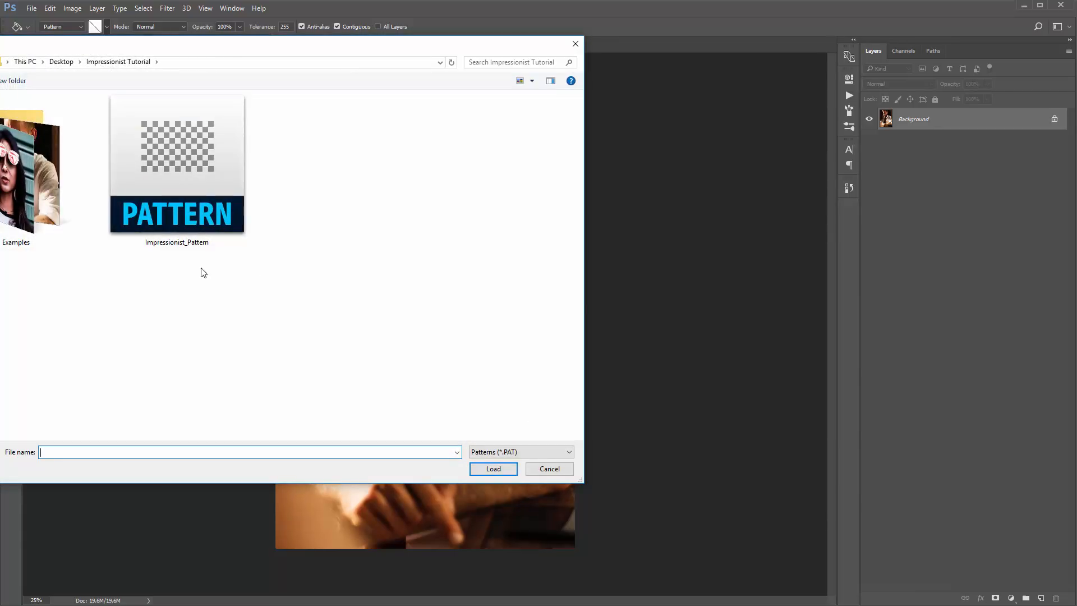
{"action": "double_click", "coordinate": [199, 196]}
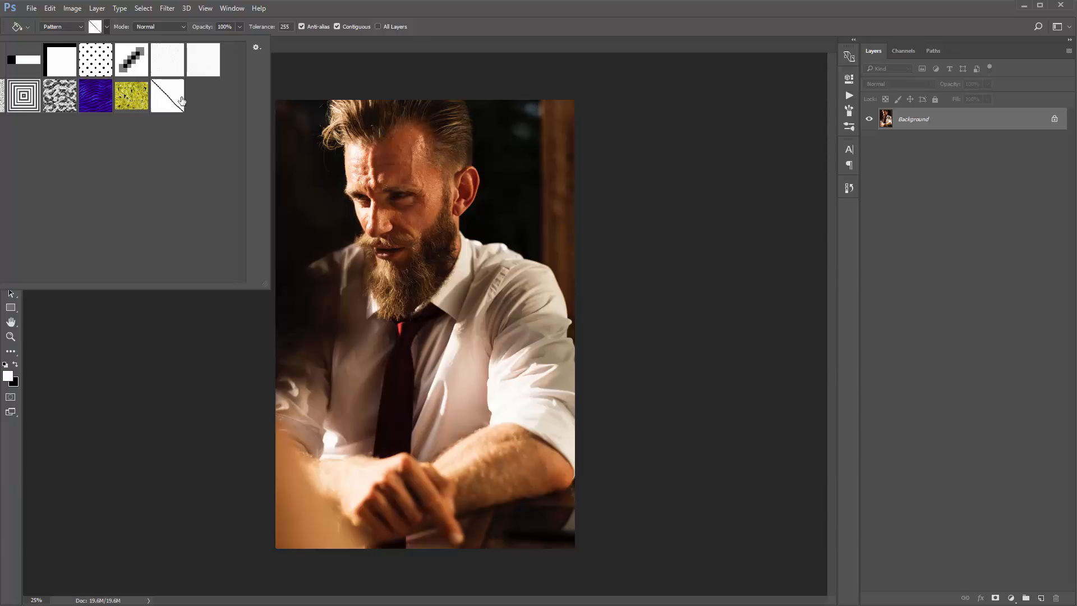
{"action": "left_click", "coordinate": [436, 17]}
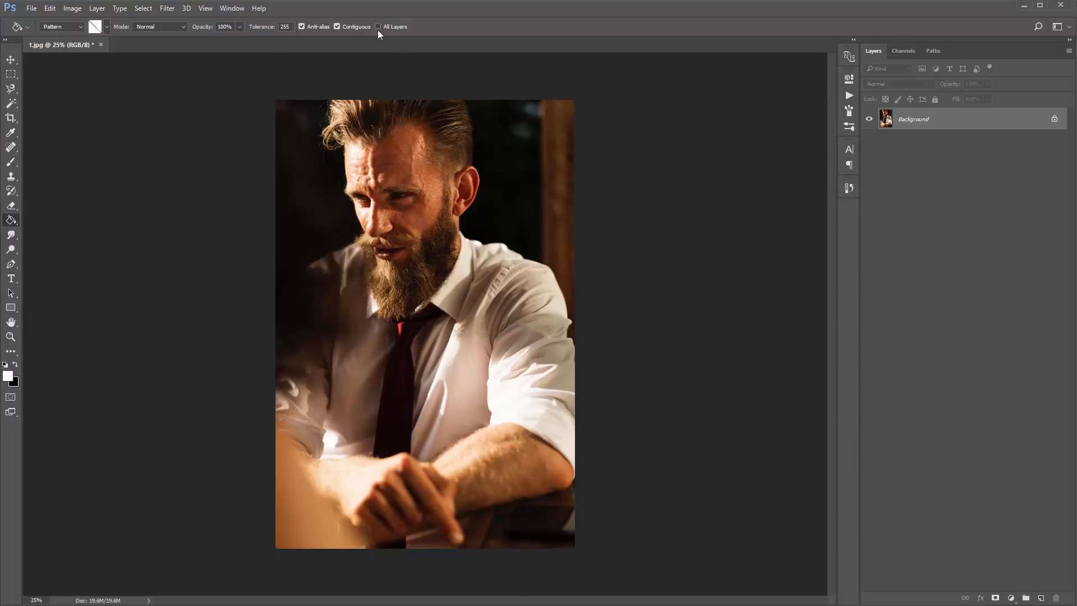
{"action": "key", "text": "v"}
- Bring up the Impressionist Tutorial folder in File Explorer and examine its actions, brushes and pattern files
{"action": "left_click_drag", "start_coordinate": [0, 84], "coordinate": [409, 118]}
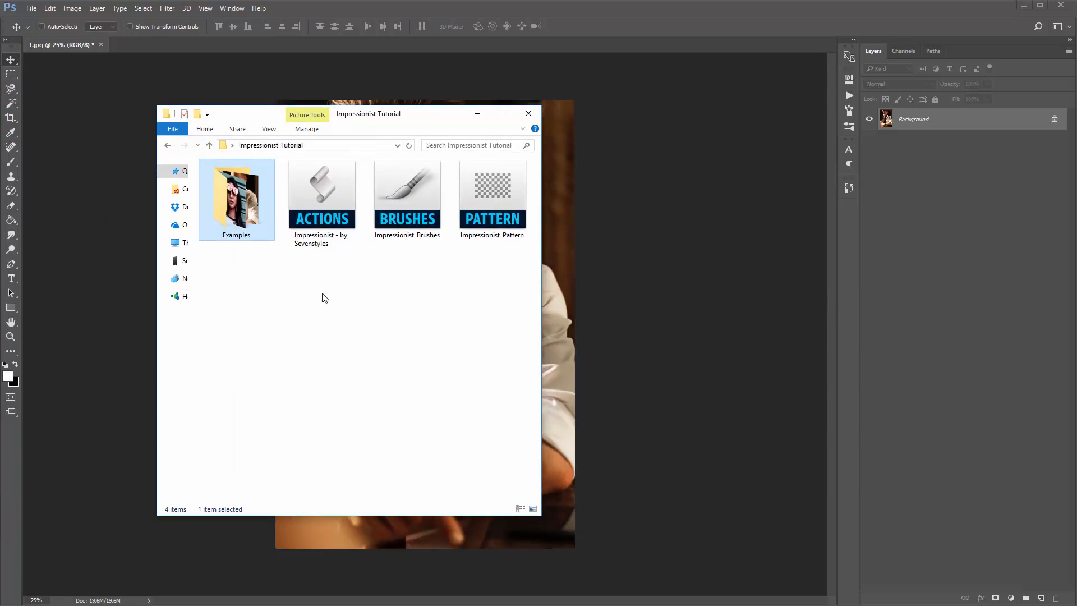
{"action": "mouse_move", "coordinate": [319, 296]}
{"action": "left_mouse_down"}
{"action": "mouse_move", "coordinate": [448, 219]}
{"action": "mouse_move", "coordinate": [527, 213]}
{"action": "left_mouse_up"}
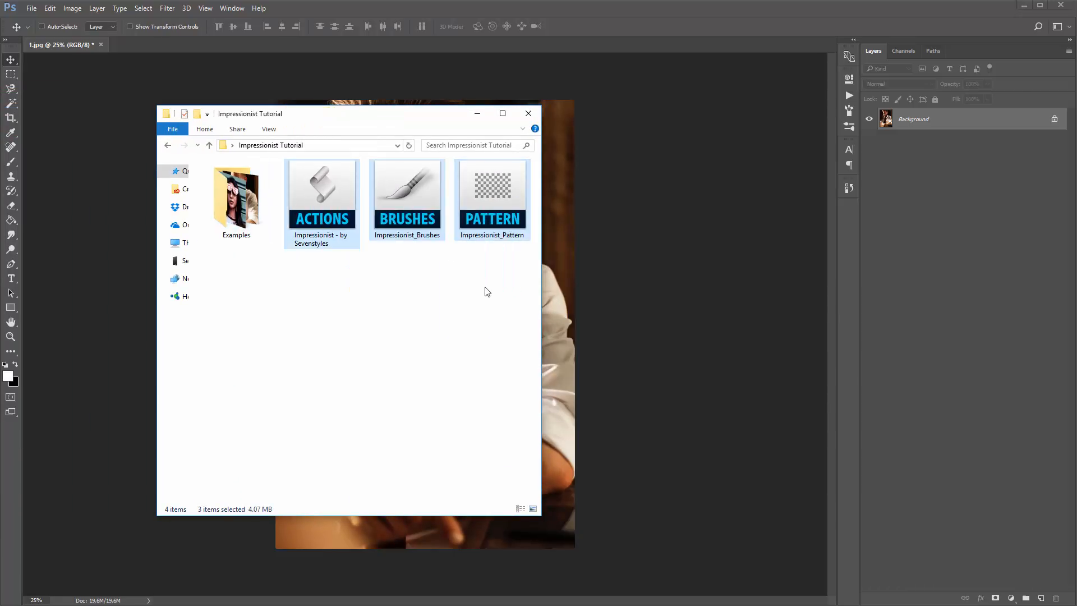
{"action": "left_click", "coordinate": [414, 291]}
{"action": "left_click", "coordinate": [325, 231]}
{"action": "left_click", "coordinate": [414, 228]}
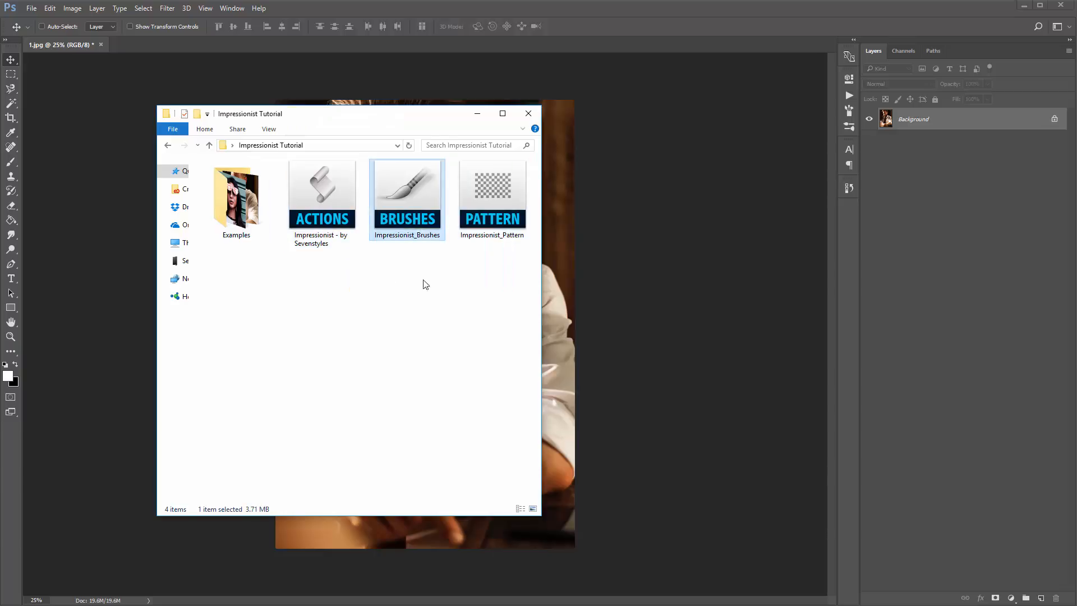
{"action": "left_click", "coordinate": [488, 228]}
{"action": "left_click", "coordinate": [433, 296]}
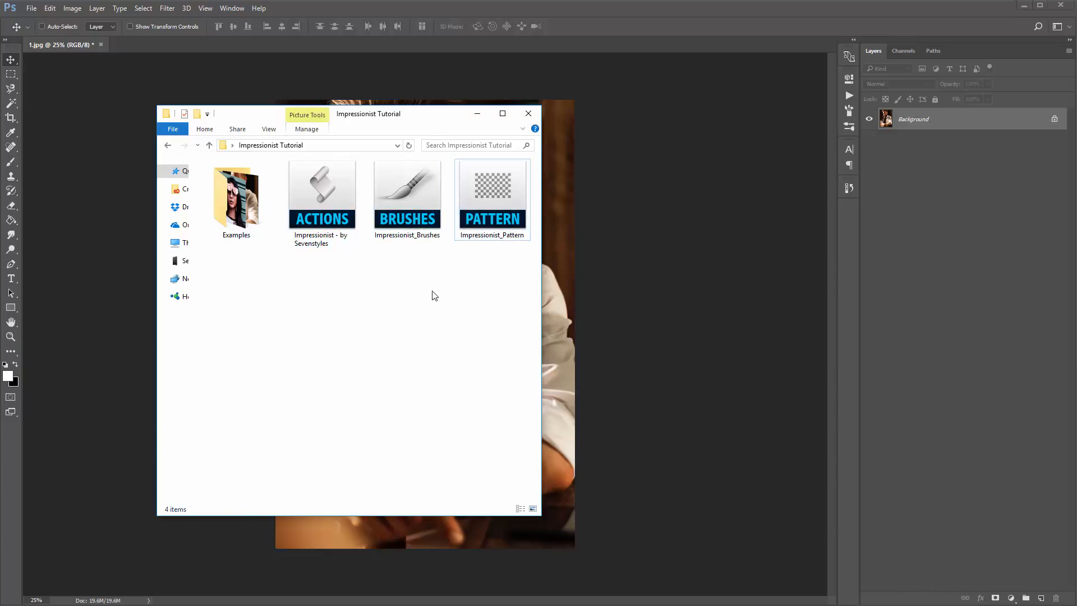
- Load the brushes by opening Impressionist_Brushes directly from the folder, and display the Brush tool's presets to check them
{"action": "left_click", "coordinate": [403, 221]}
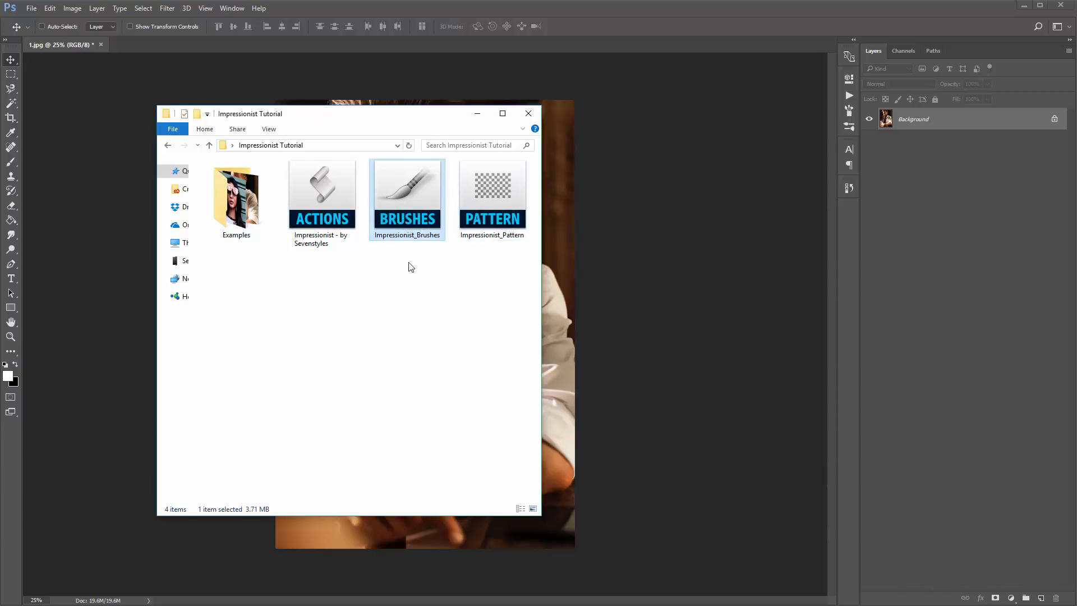
{"action": "double_click", "coordinate": [411, 226]}
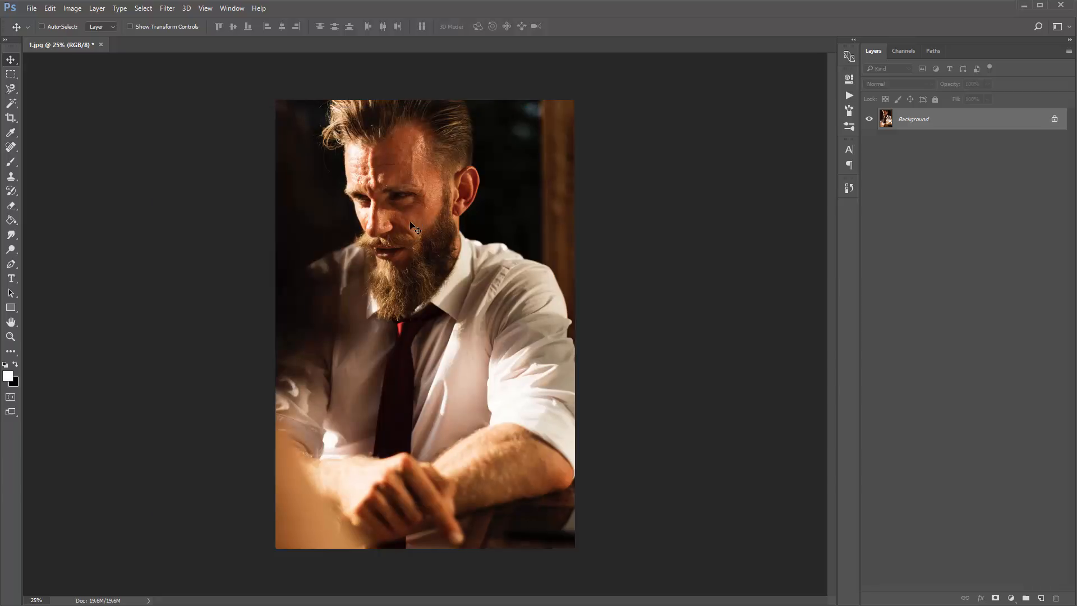
{"action": "key", "text": "b"}
{"action": "right_click", "coordinate": [370, 169]}
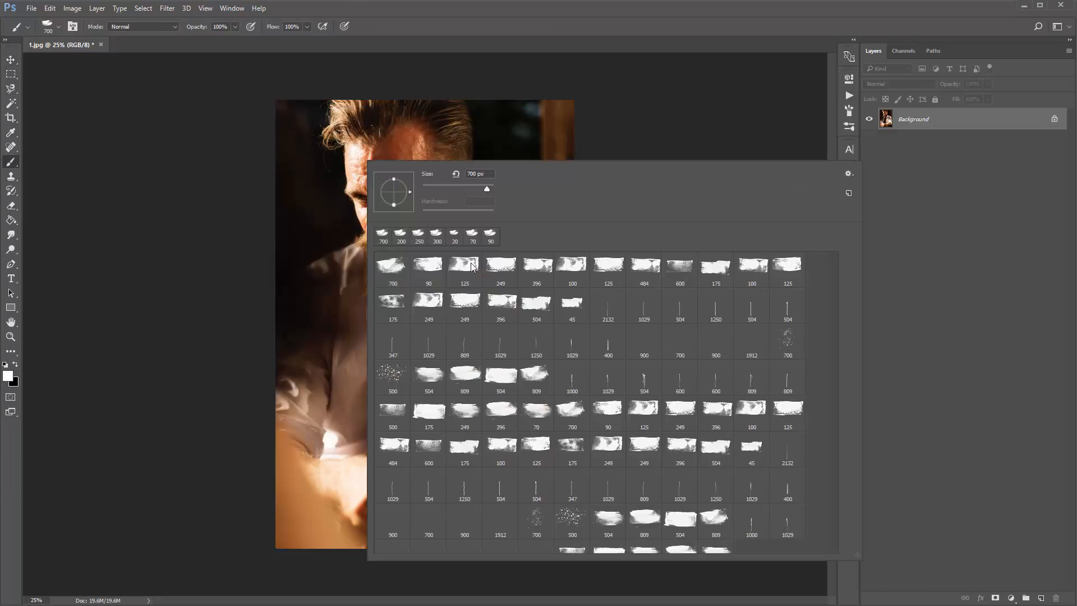
- Load the pattern by opening Impressionist_Pattern directly from the Impressionist Tutorial folder in File Explorer, and move the folder window out of the way
{"action": "left_click", "coordinate": [302, 229]}
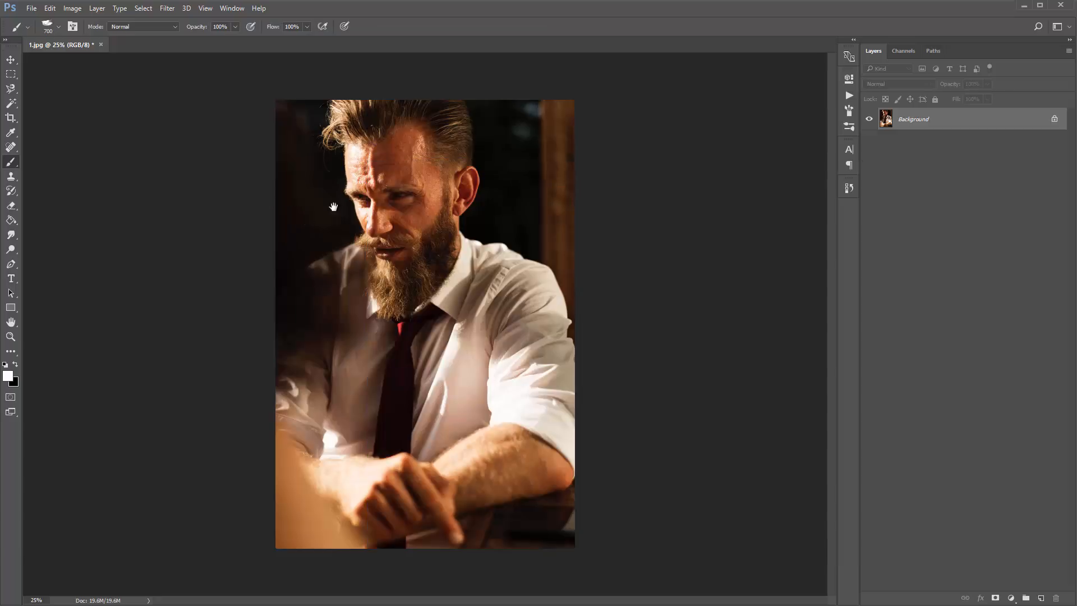
{"action": "key", "text": "alt+Tab"}
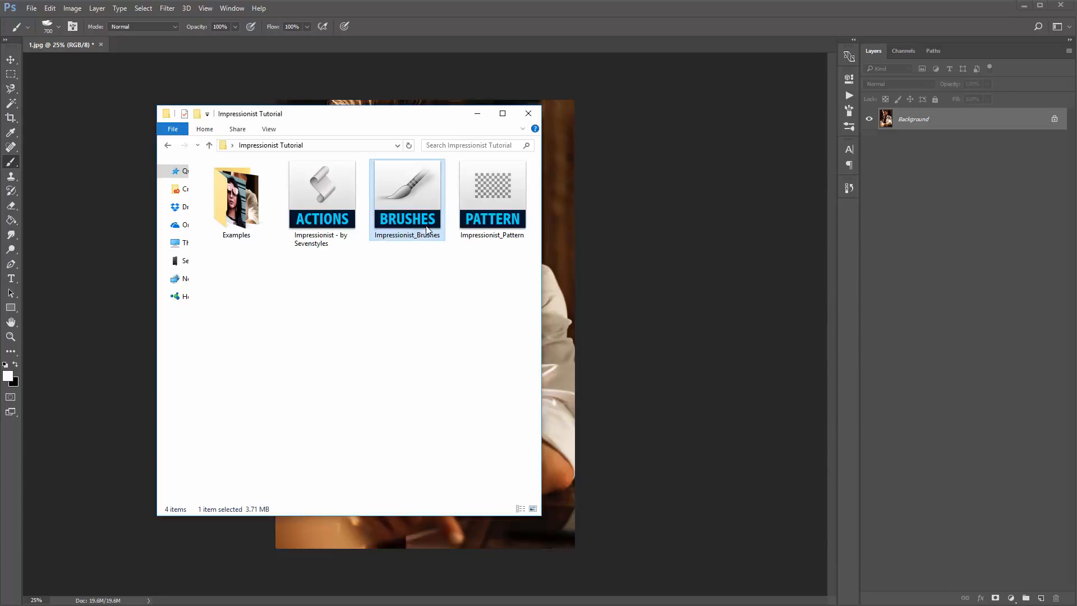
{"action": "double_click", "coordinate": [477, 199]}
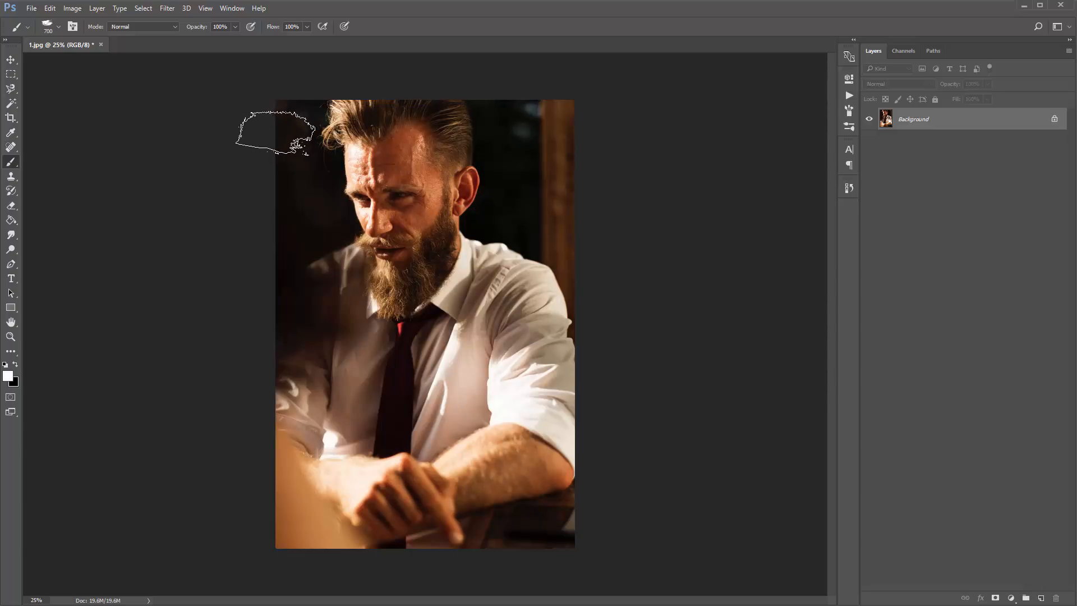
{"action": "key", "text": "alt+Tab"}
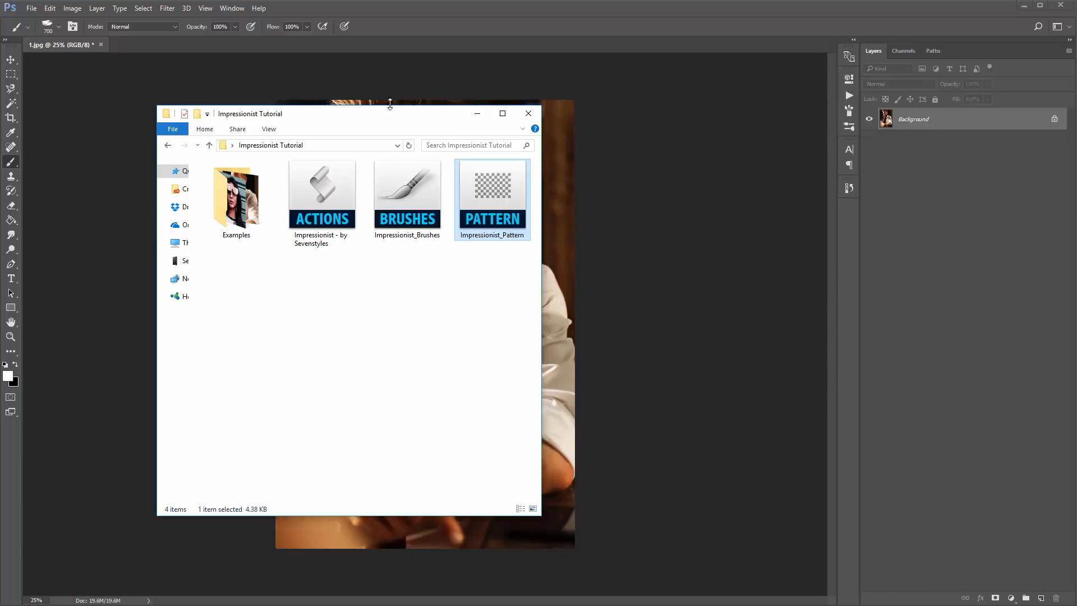
{"action": "left_click_drag", "start_coordinate": [406, 120], "coordinate": [0, 66]}
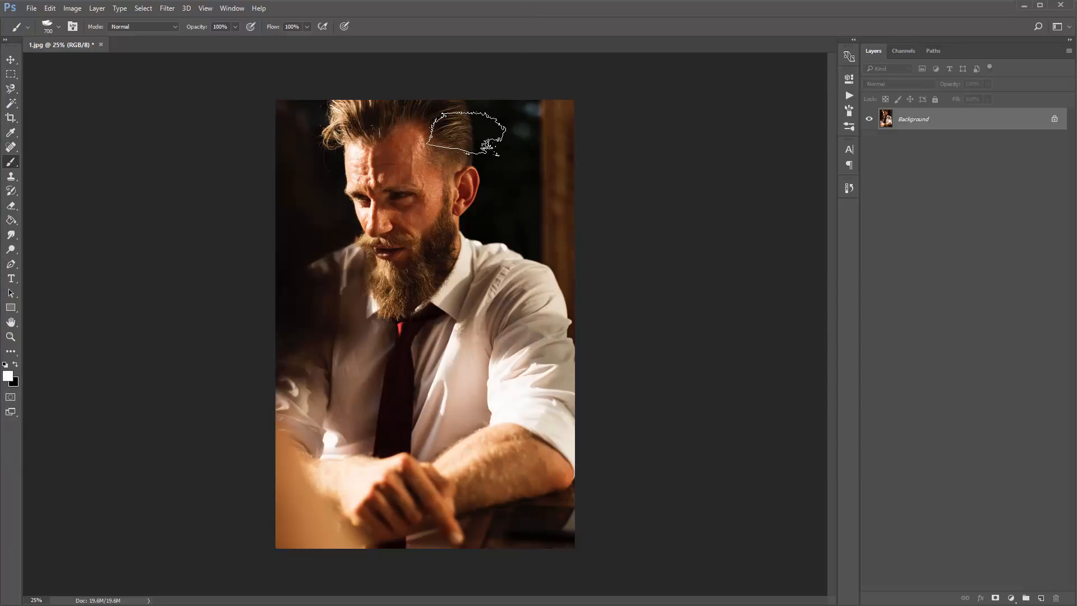
- Activate the Art History Brush tool, set its style to Dab, and return to the Move tool
{"action": "key", "text": "v"}
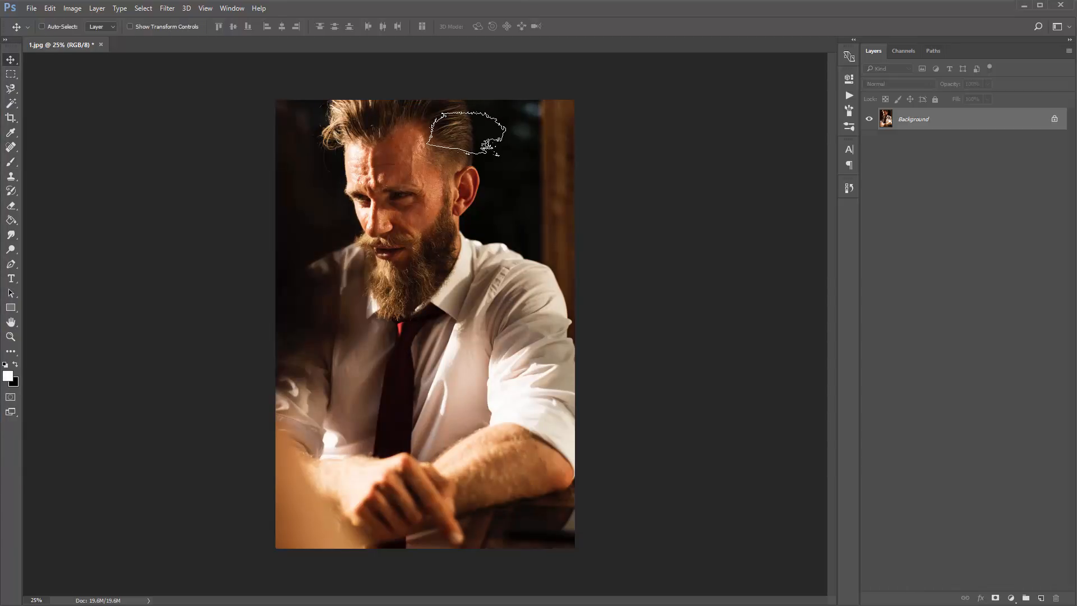
{"action": "key", "text": "ctrl+d"}
{"action": "key", "text": "y"}
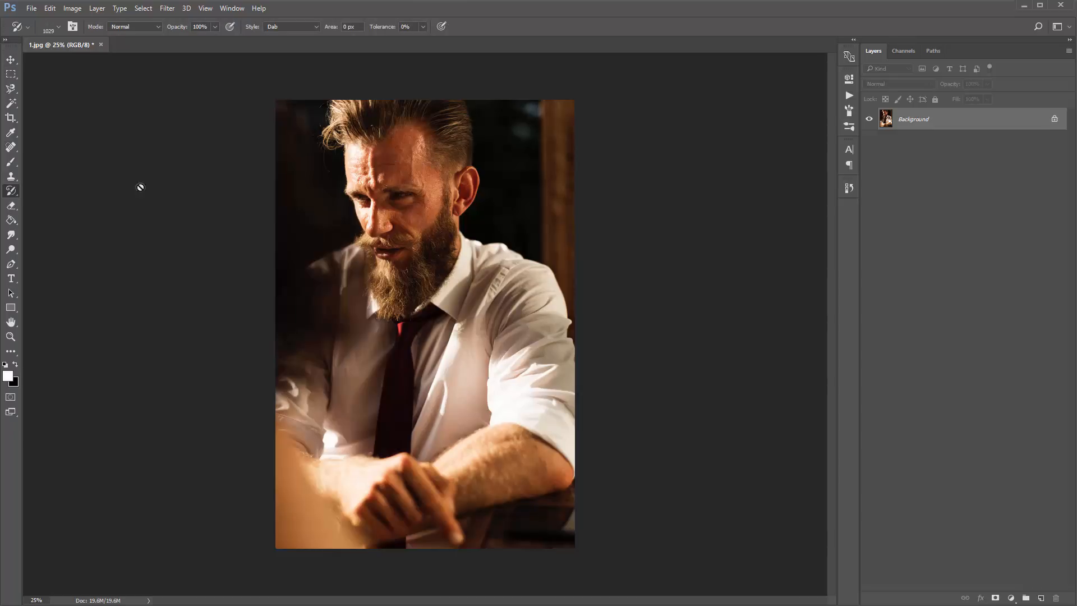
{"action": "right_click", "coordinate": [18, 193]}
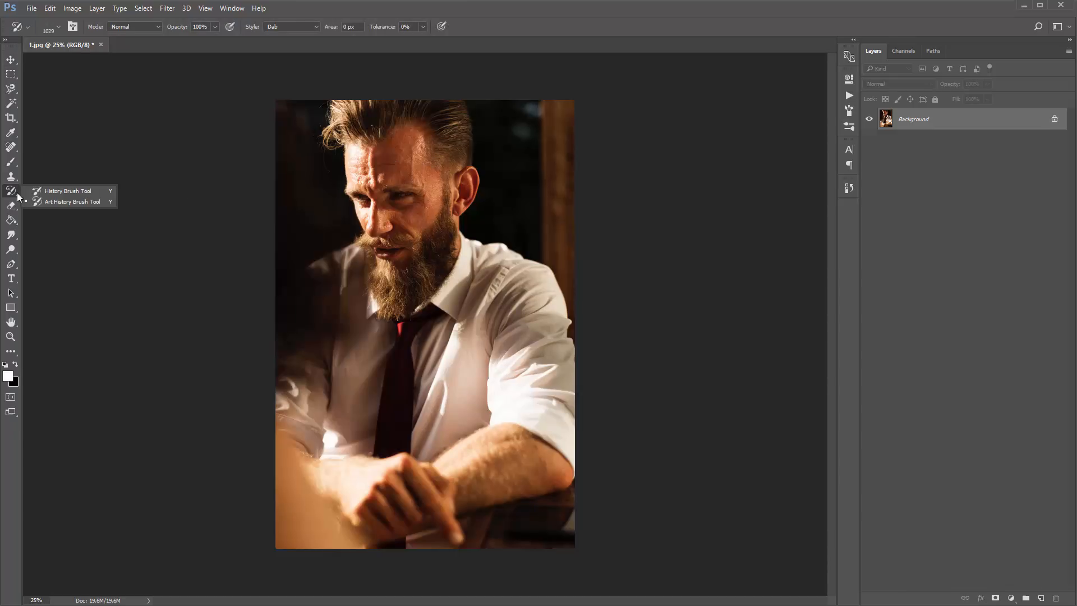
{"action": "left_click", "coordinate": [68, 204]}
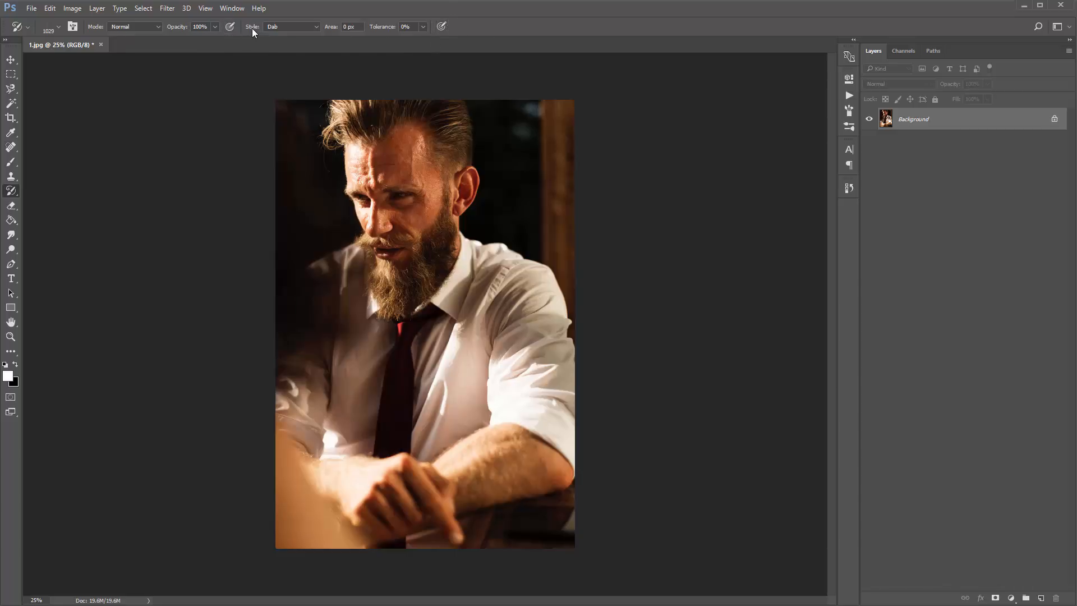
{"action": "left_click", "coordinate": [290, 28]}
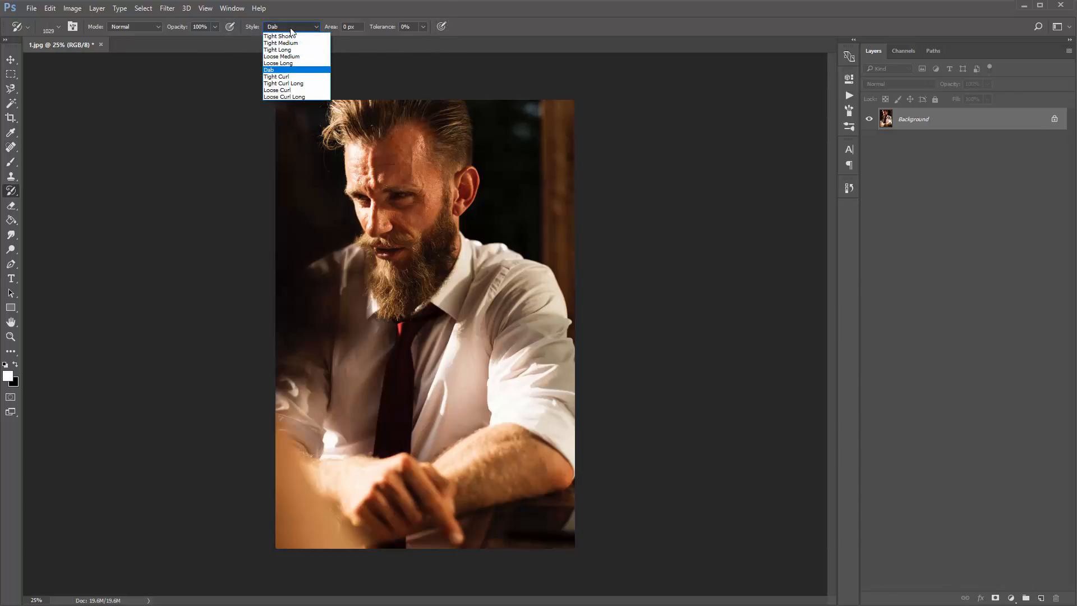
{"action": "left_click", "coordinate": [280, 69]}
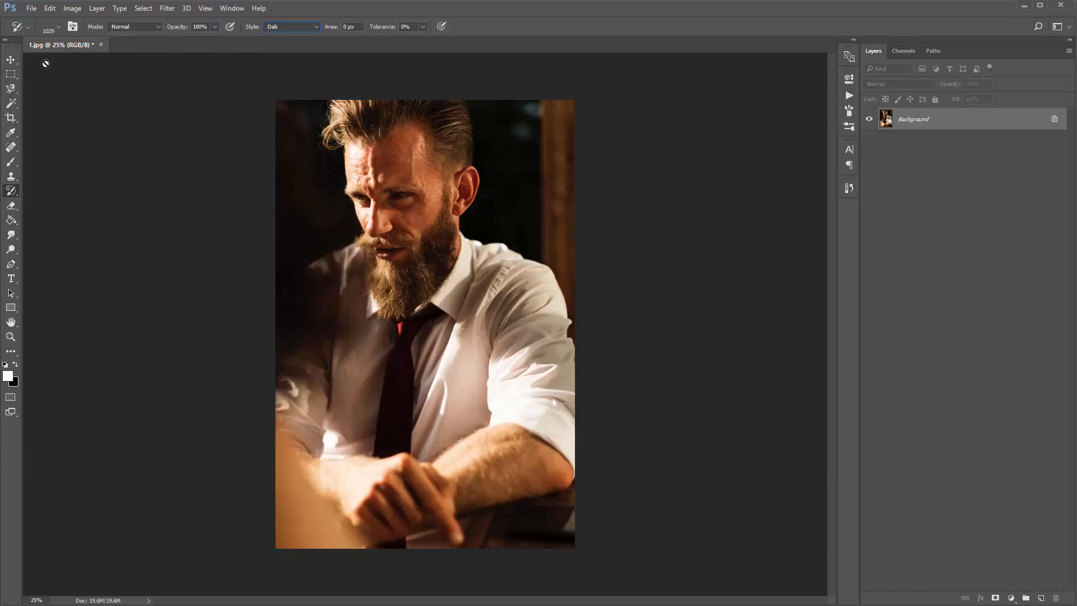
{"action": "left_click", "coordinate": [11, 60]}
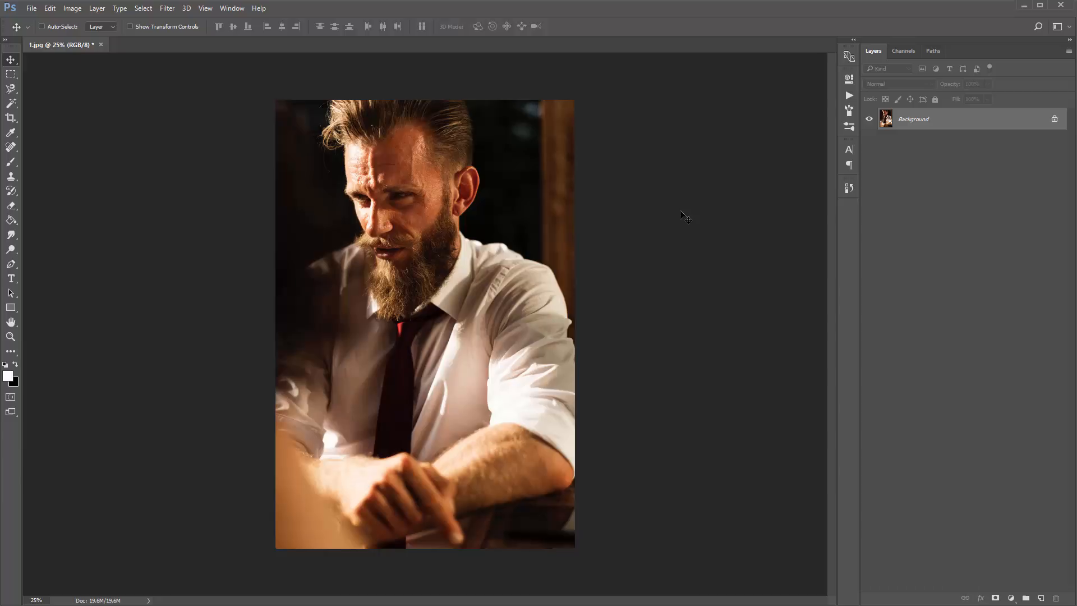
- Show the actions list, load the Impressionist - by Sevenstyles actions file into it, and collapse the loaded set
{"action": "left_click", "coordinate": [238, 10]}
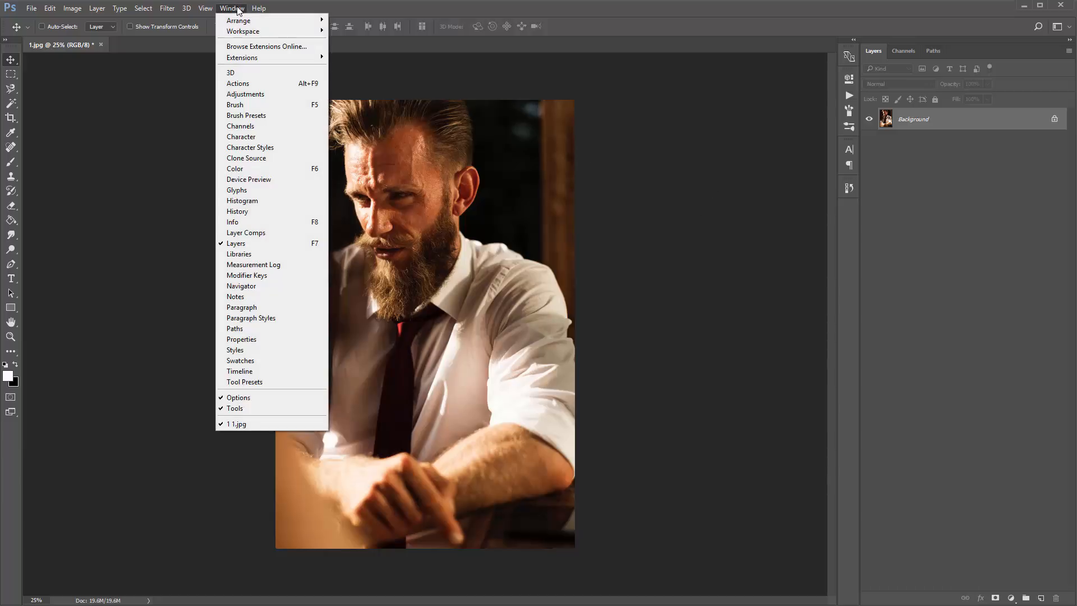
{"action": "left_click", "coordinate": [251, 83]}
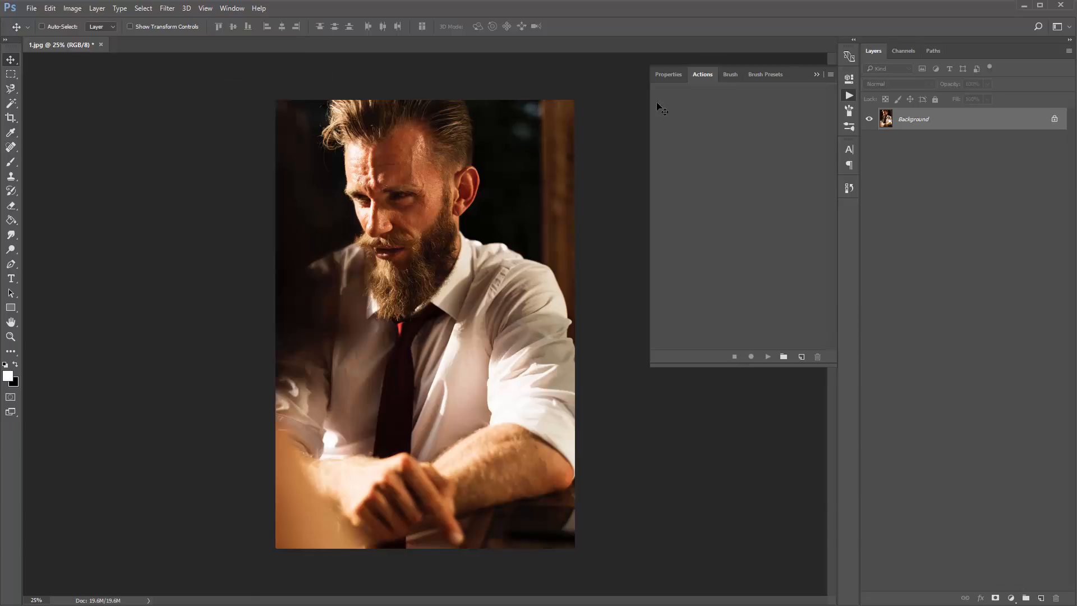
{"action": "left_click", "coordinate": [832, 74]}
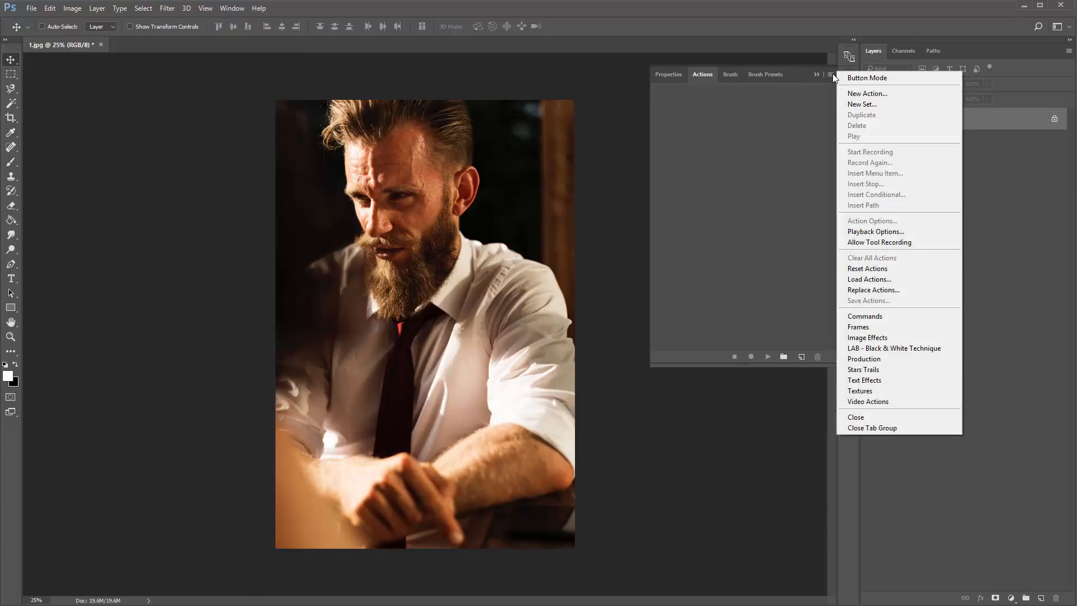
{"action": "left_click", "coordinate": [909, 279]}
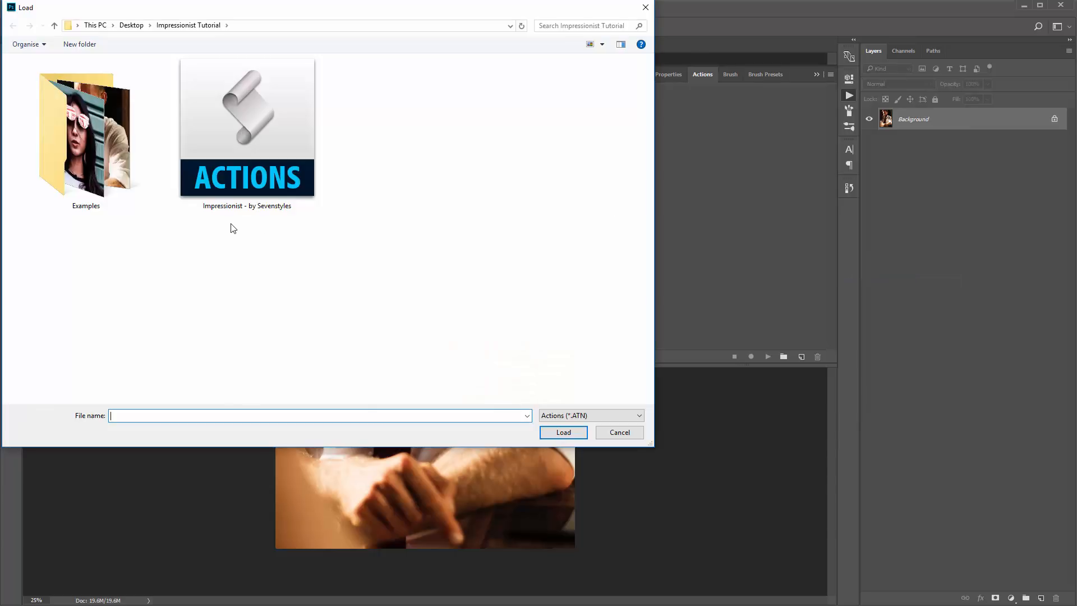
{"action": "double_click", "coordinate": [264, 157]}
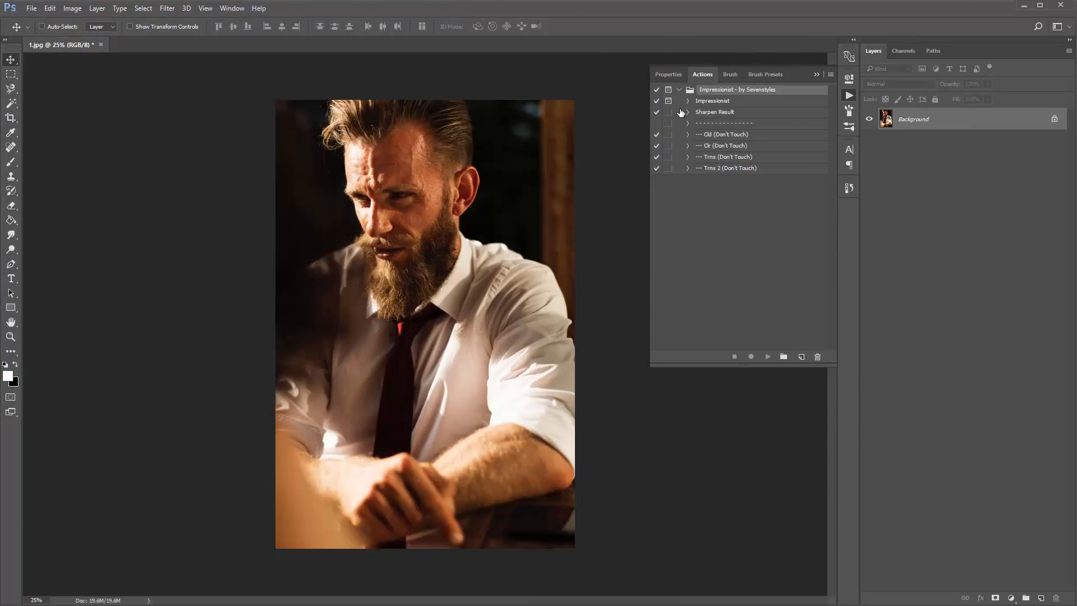
{"action": "left_click", "coordinate": [679, 90]}
- Load the Impressionist - by Sevenstyles actions by opening the file directly from the Impressionist Tutorial folder, and collapse the added set
{"action": "left_click_drag", "start_coordinate": [0, 71], "coordinate": [339, 109]}
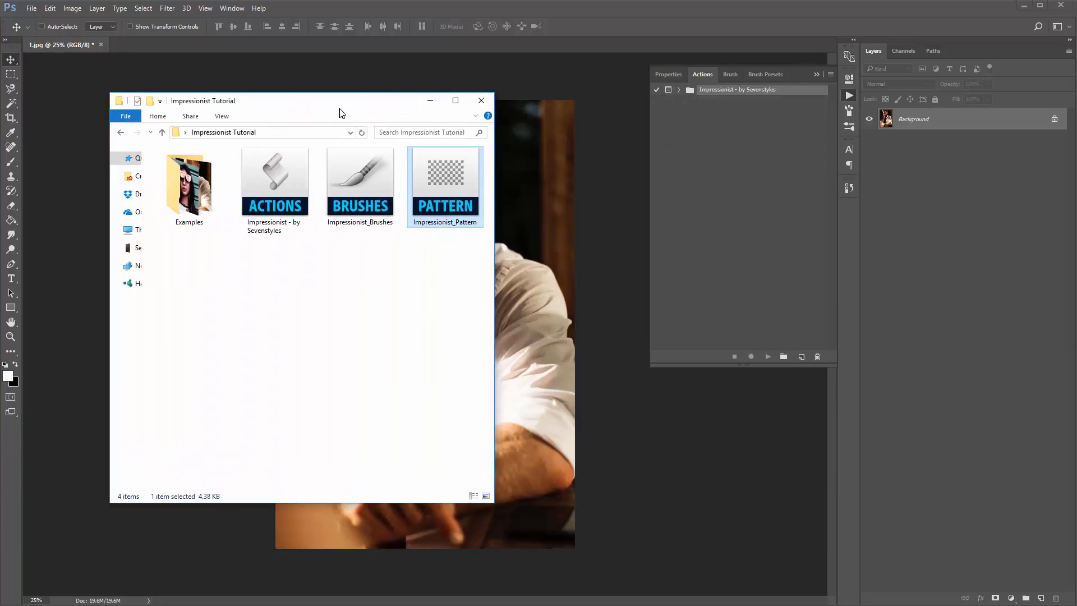
{"action": "left_click", "coordinate": [275, 244]}
{"action": "left_click", "coordinate": [277, 209]}
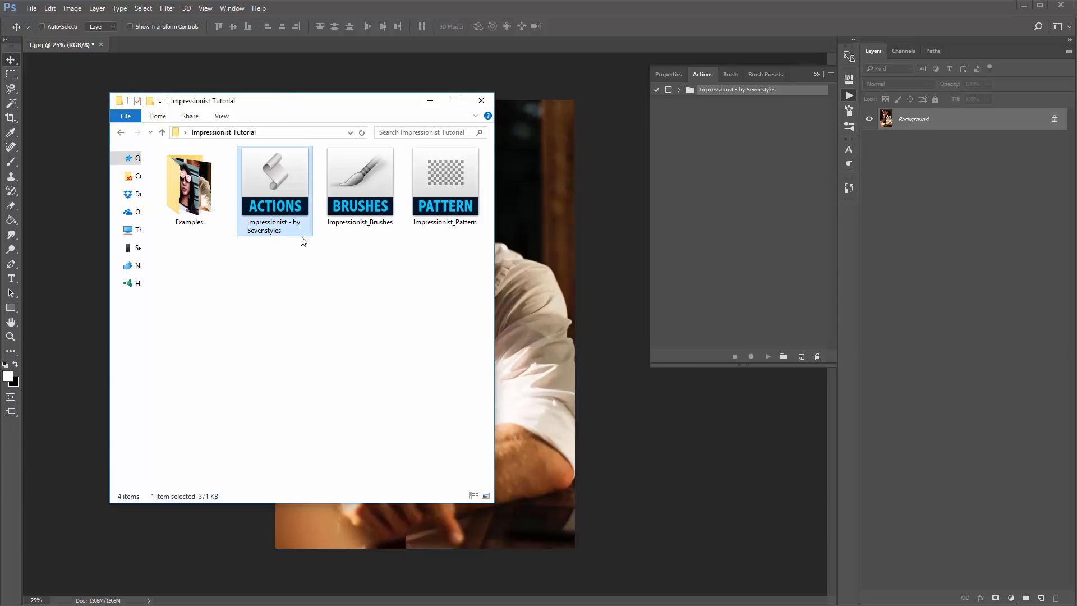
{"action": "double_click", "coordinate": [286, 193]}
{"action": "left_click", "coordinate": [680, 101]}
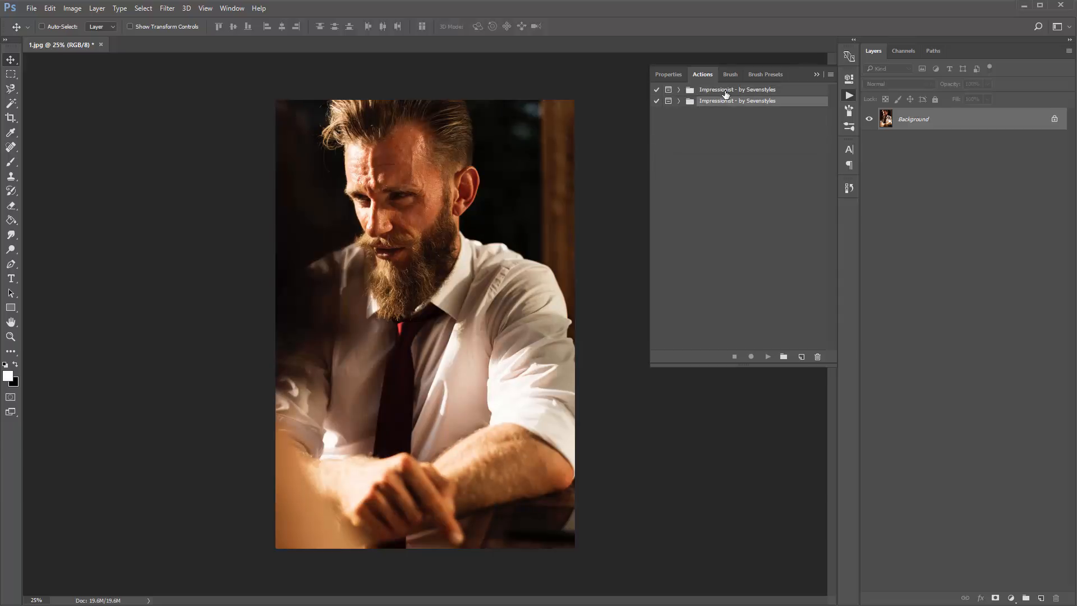
- Delete the first of the two duplicate Impressionist - by Sevenstyles action sets
{"action": "left_click", "coordinate": [728, 91]}
{"action": "left_click", "coordinate": [818, 357]}
{"action": "left_click", "coordinate": [515, 233]}
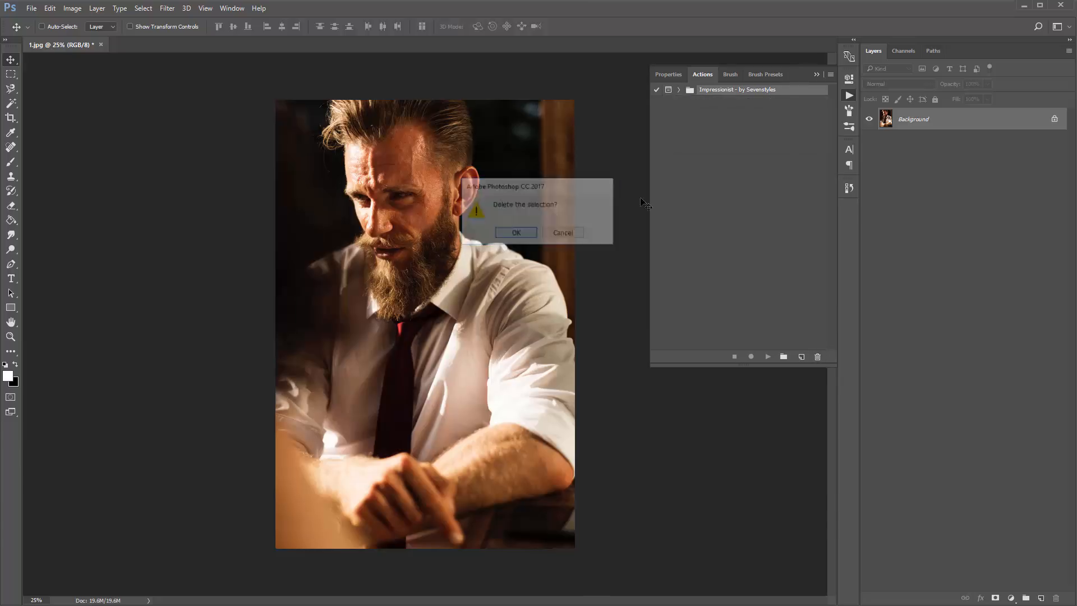
- Expand the Impressionist - by Sevenstyles set and examine its Impressionist, Sharpen Result and "Don't Touch" actions
{"action": "left_click", "coordinate": [679, 89]}
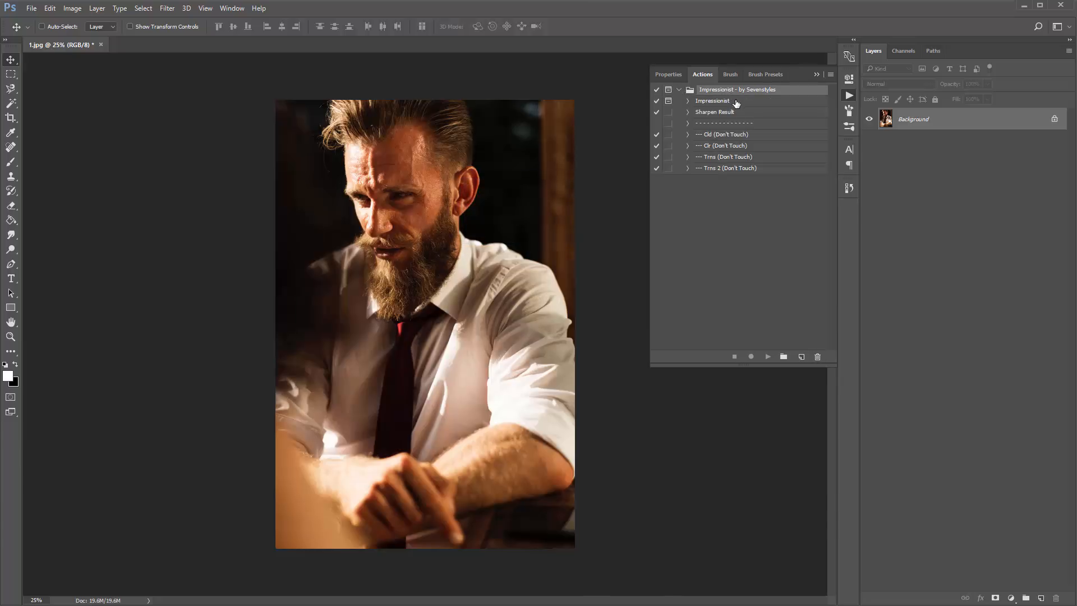
{"action": "left_click", "coordinate": [736, 102]}
{"action": "left_click", "coordinate": [756, 168], "text": "shift"}
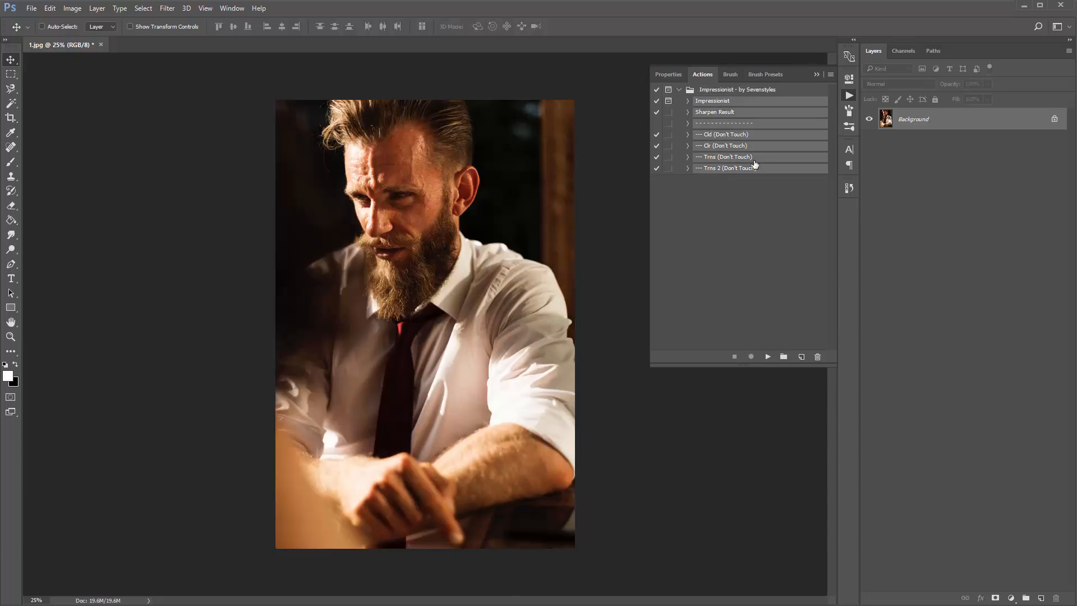
{"action": "left_click", "coordinate": [704, 104]}
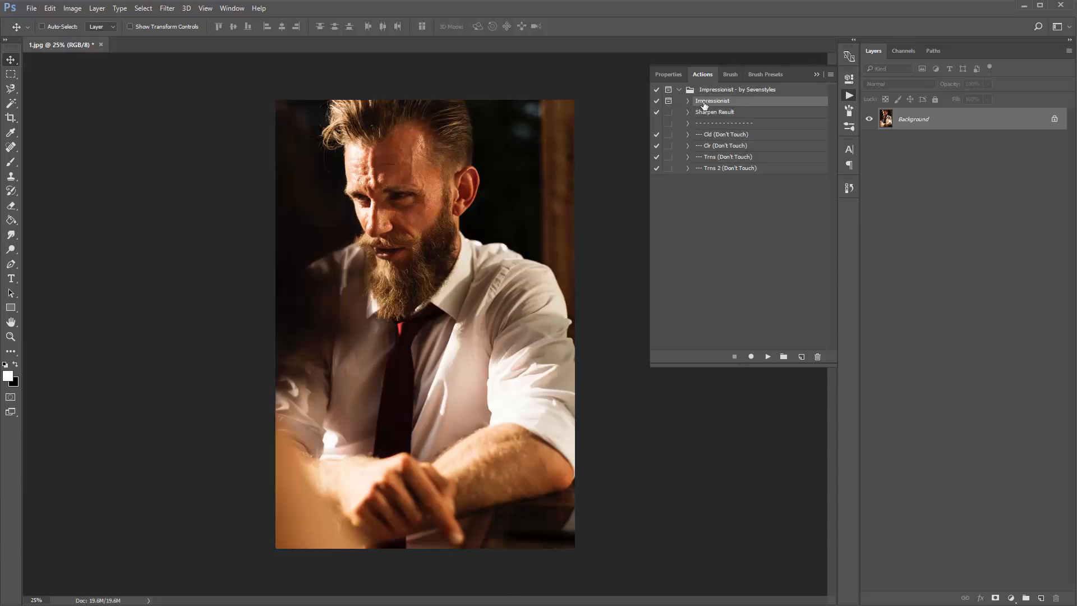
{"action": "left_click", "coordinate": [742, 128]}
{"action": "left_click", "coordinate": [756, 168], "text": "shift"}
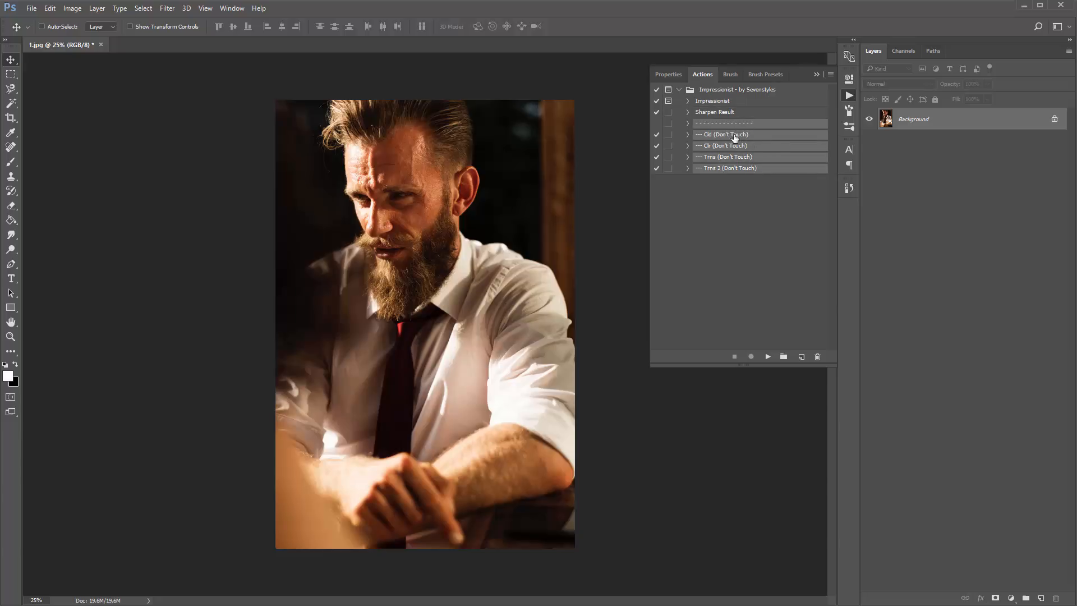
{"action": "left_click", "coordinate": [714, 114]}
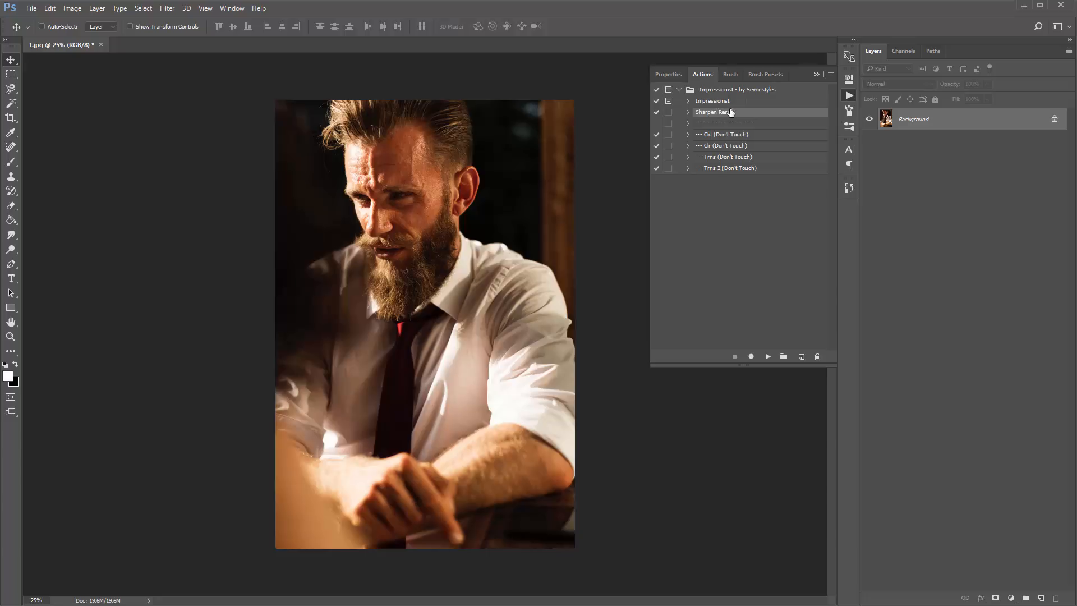
{"action": "left_click", "coordinate": [724, 102]}
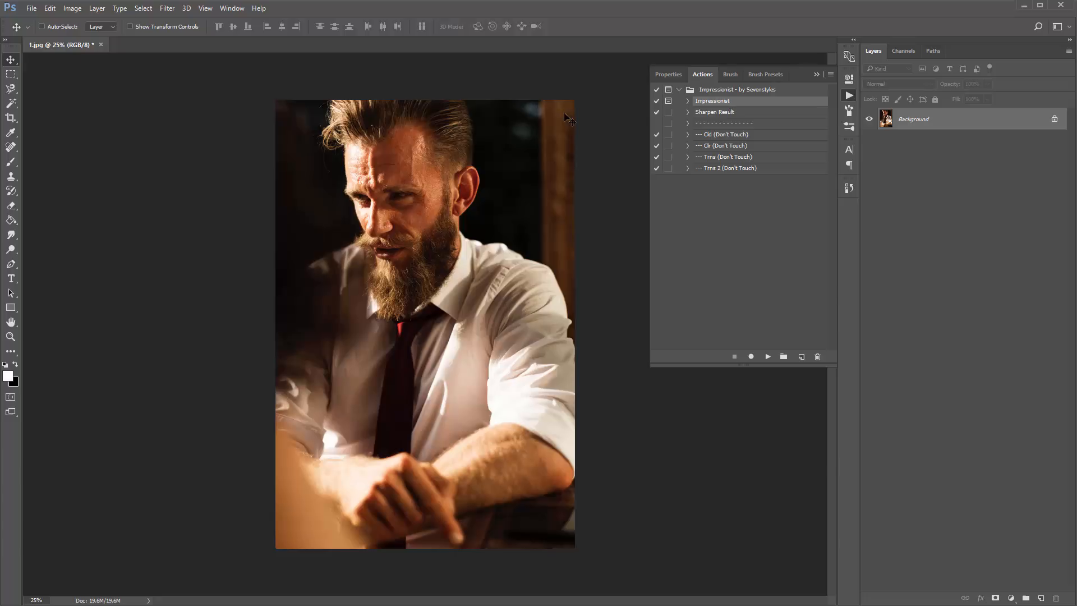
- Check the photo's dimensions in Image Size without changing them, and review the Art History Brush settings before returning to the Move tool
{"action": "left_click", "coordinate": [73, 8]}
{"action": "left_click", "coordinate": [99, 90]}
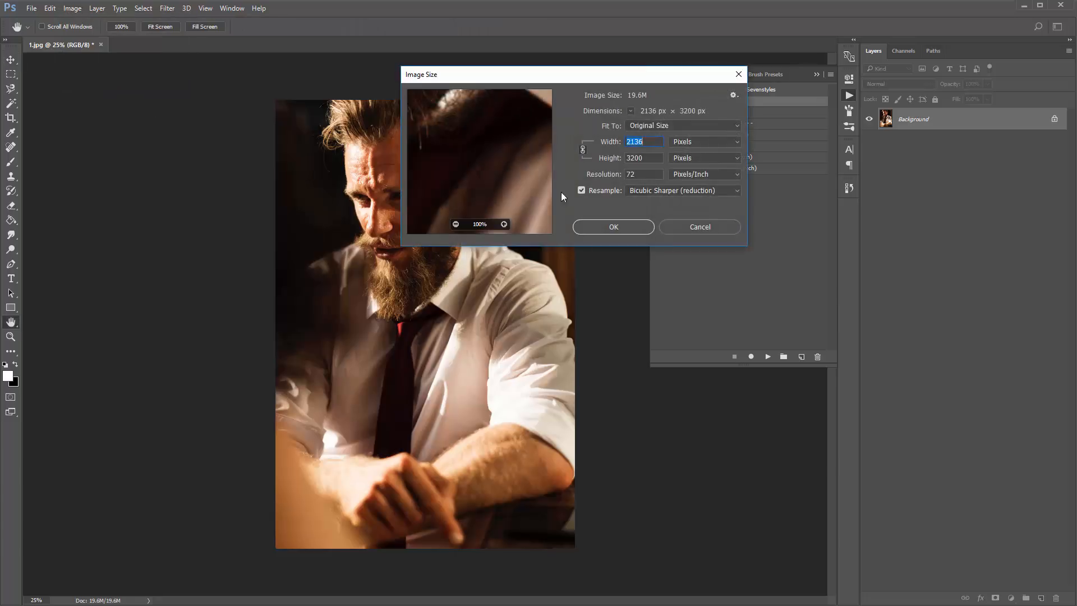
{"action": "left_click", "coordinate": [684, 226]}
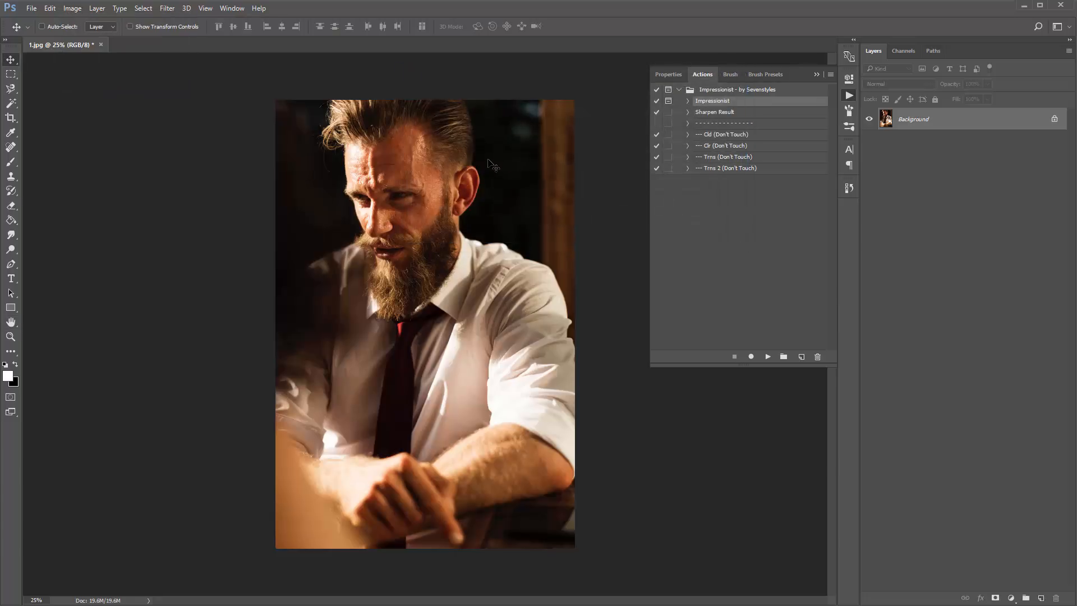
{"action": "key", "text": "y"}
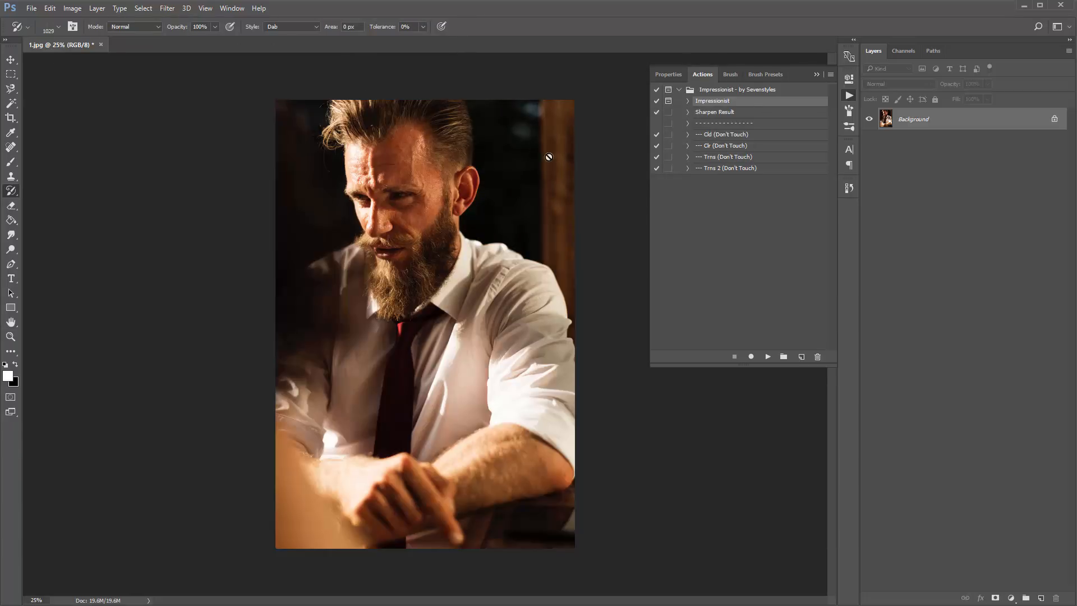
{"action": "key", "text": "v"}
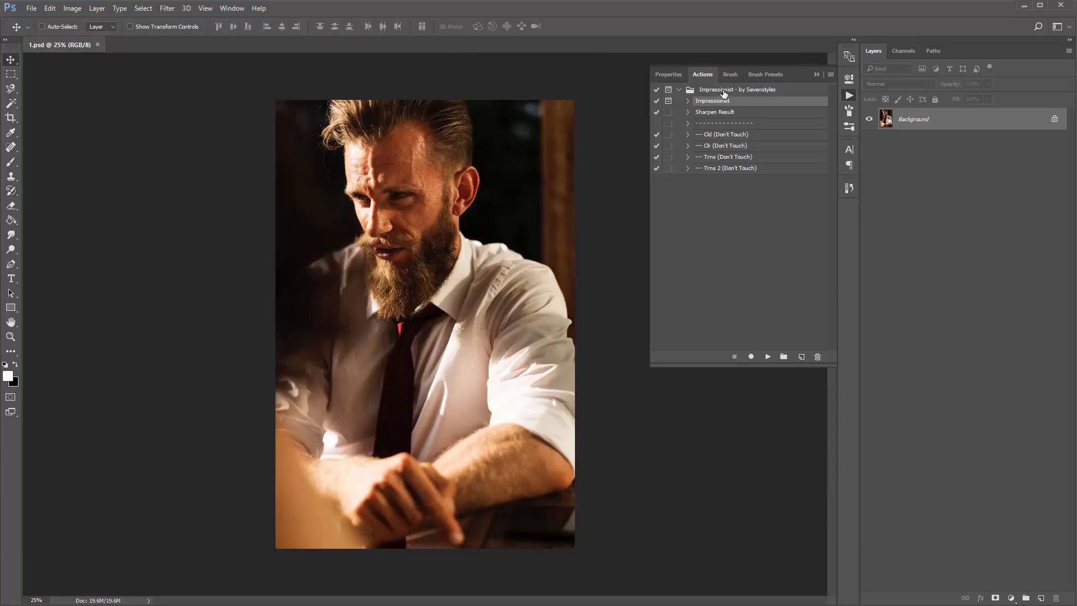
- Play the Impressionist action from the Impressionist - by Sevenstyles set, and reposition its brushing instructions message
{"action": "left_click", "coordinate": [746, 92]}
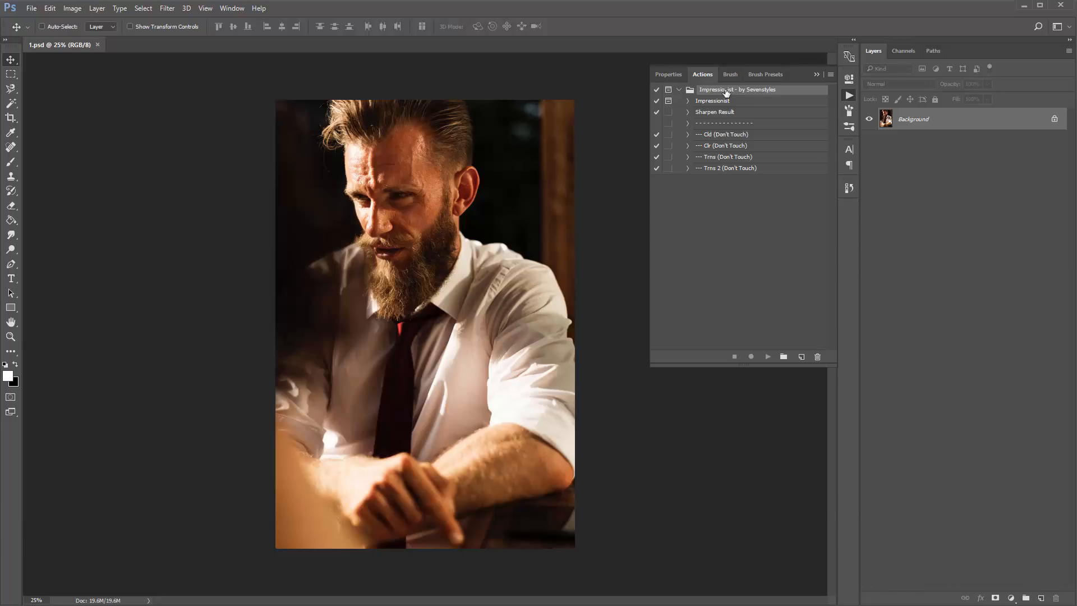
{"action": "left_click", "coordinate": [714, 103]}
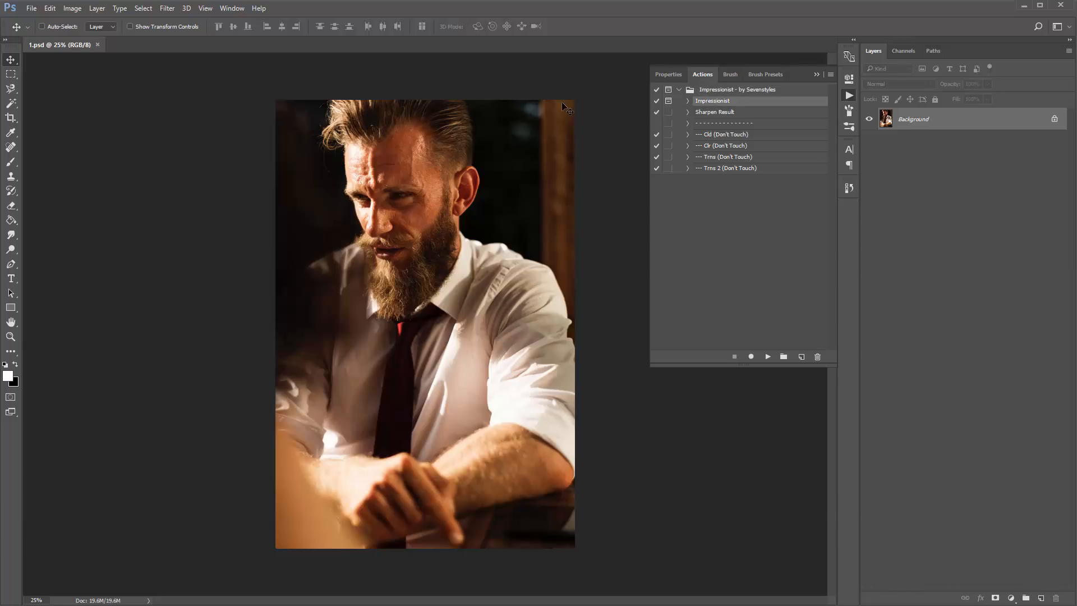
{"action": "left_click", "coordinate": [766, 357]}
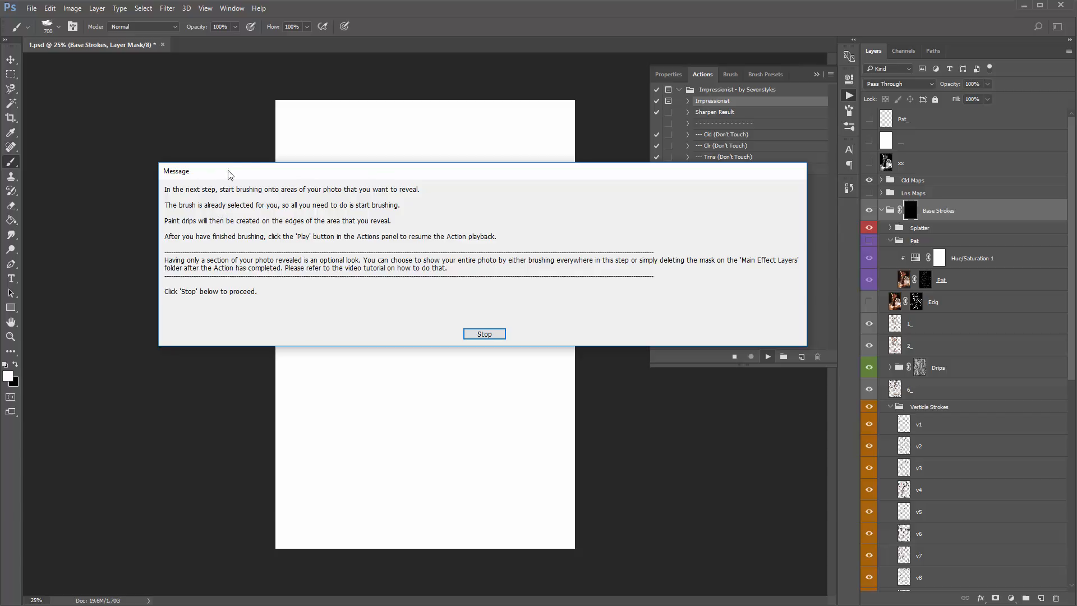
{"action": "left_click_drag", "start_coordinate": [249, 170], "coordinate": [226, 153]}
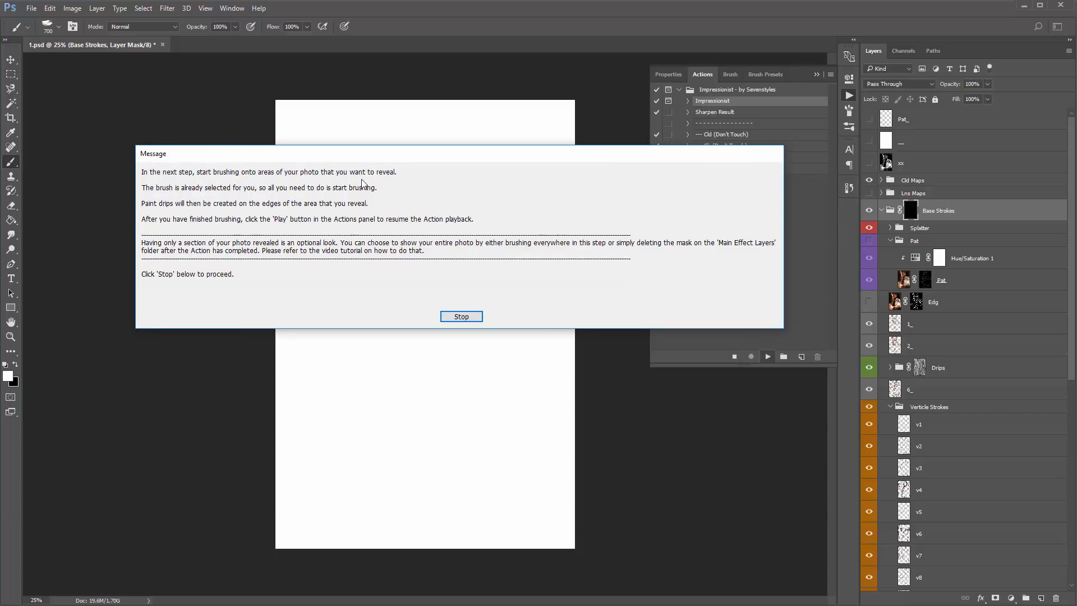
- Dismiss the brushing instructions and paint on the Base Strokes mask to reveal the man's head, beard and upper chest
{"action": "left_click", "coordinate": [468, 317]}
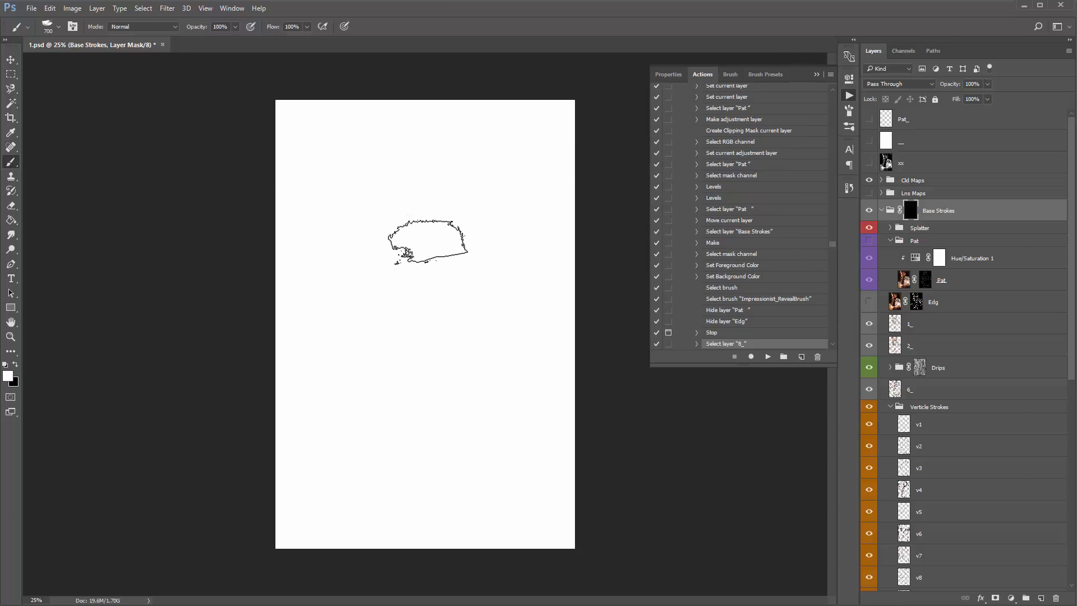
{"action": "mouse_move", "coordinate": [421, 216]}
{"action": "left_mouse_down"}
{"action": "mouse_move", "coordinate": [407, 196]}
{"action": "mouse_move", "coordinate": [448, 183]}
{"action": "mouse_move", "coordinate": [405, 213]}
{"action": "left_mouse_up"}
{"action": "key", "text": "ctrl+0"}
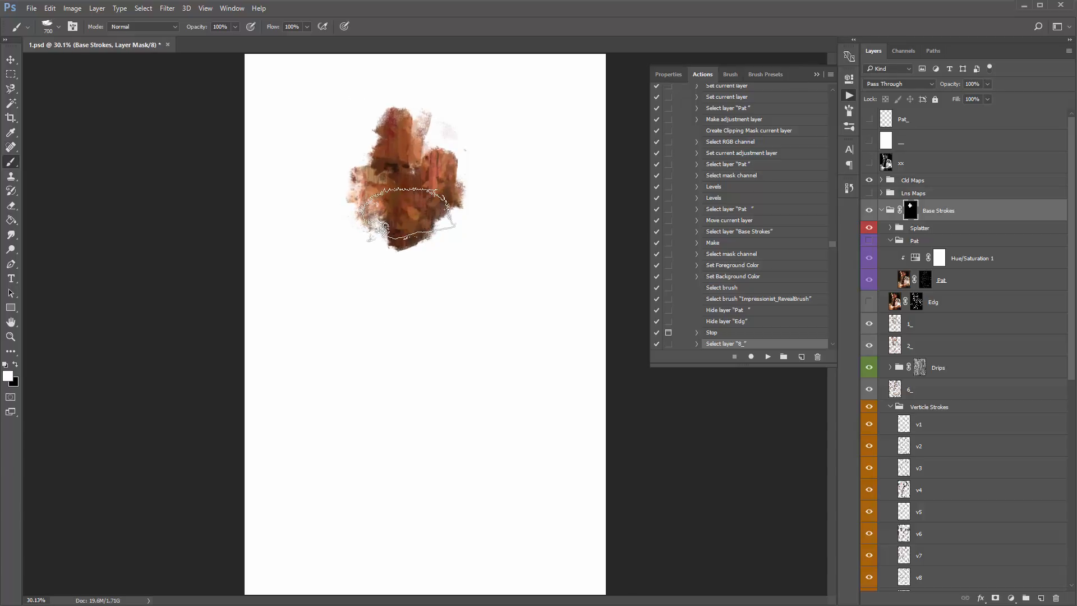
{"action": "mouse_move", "coordinate": [381, 144]}
{"action": "left_mouse_down"}
{"action": "mouse_move", "coordinate": [451, 159]}
{"action": "mouse_move", "coordinate": [392, 280]}
{"action": "mouse_move", "coordinate": [370, 186]}
{"action": "mouse_move", "coordinate": [315, 124]}
{"action": "mouse_move", "coordinate": [359, 286]}
{"action": "mouse_move", "coordinate": [406, 370]}
{"action": "mouse_move", "coordinate": [438, 246]}
{"action": "mouse_move", "coordinate": [395, 101]}
{"action": "mouse_move", "coordinate": [404, 84]}
{"action": "mouse_move", "coordinate": [433, 276]}
{"action": "mouse_move", "coordinate": [397, 372]}
{"action": "mouse_move", "coordinate": [378, 247]}
{"action": "mouse_move", "coordinate": [438, 146]}
{"action": "mouse_move", "coordinate": [393, 101]}
{"action": "left_mouse_up"}
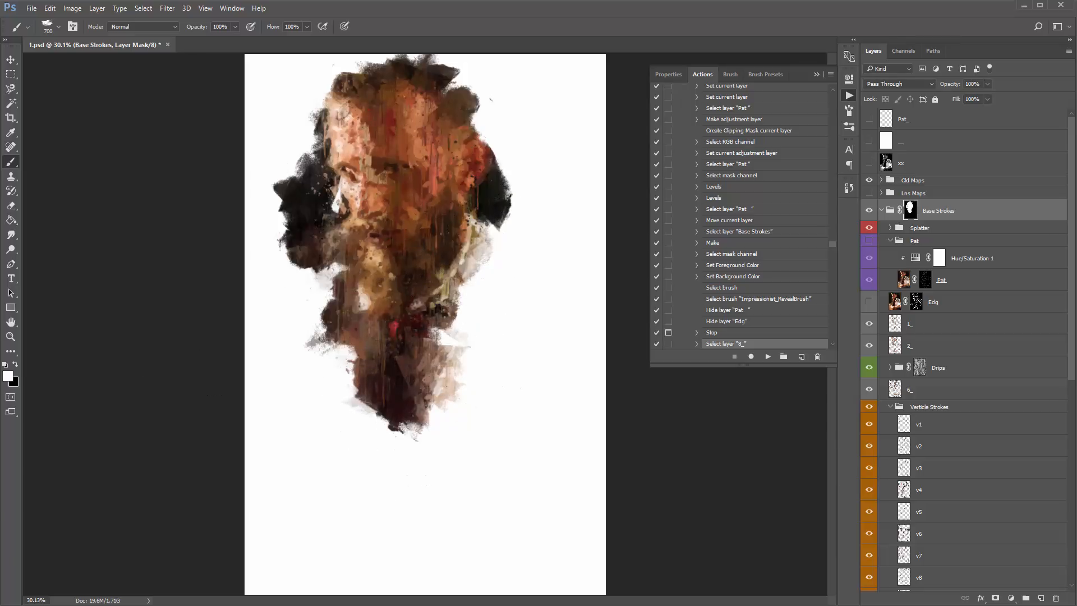
- Switch to the image viewer and browse the finished Impressionist example paintings before returning to Photoshop
{"action": "key", "text": "alt+Tab"}
{"action": "left_click_drag", "start_coordinate": [267, 108], "coordinate": [0, 65]}
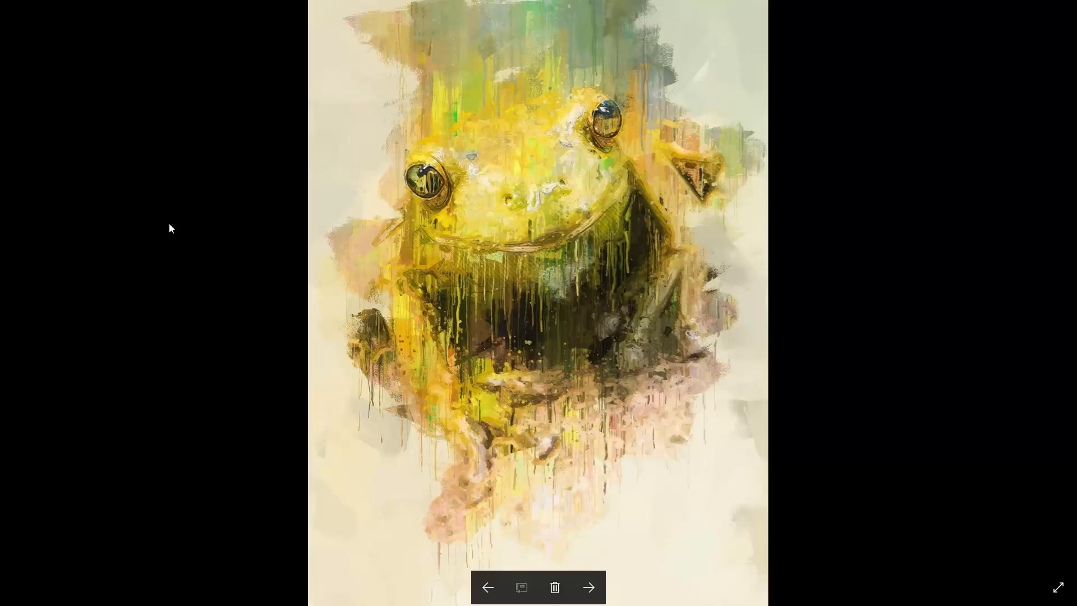
{"action": "key", "text": "Right"}
{"action": "key", "text": "Right"}
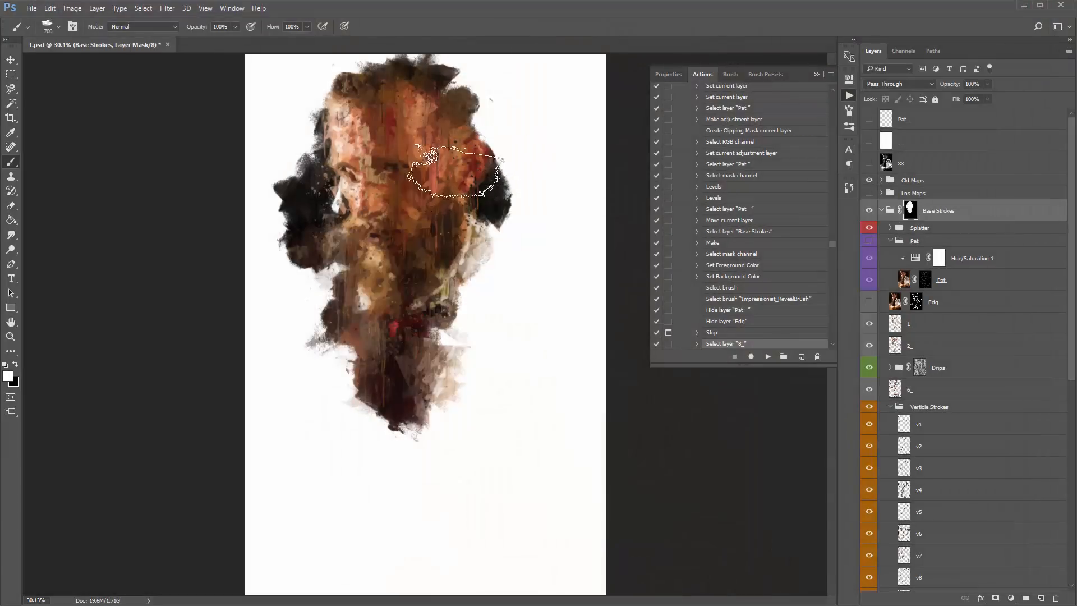
- Extend the reveal over the shoulder, lower chest and top of the head, and undo the extra stroke across the background beside the head
{"action": "mouse_move", "coordinate": [493, 168]}
{"action": "left_mouse_down"}
{"action": "mouse_move", "coordinate": [445, 325]}
{"action": "mouse_move", "coordinate": [498, 288]}
{"action": "mouse_move", "coordinate": [440, 414]}
{"action": "mouse_move", "coordinate": [410, 440]}
{"action": "left_mouse_up"}
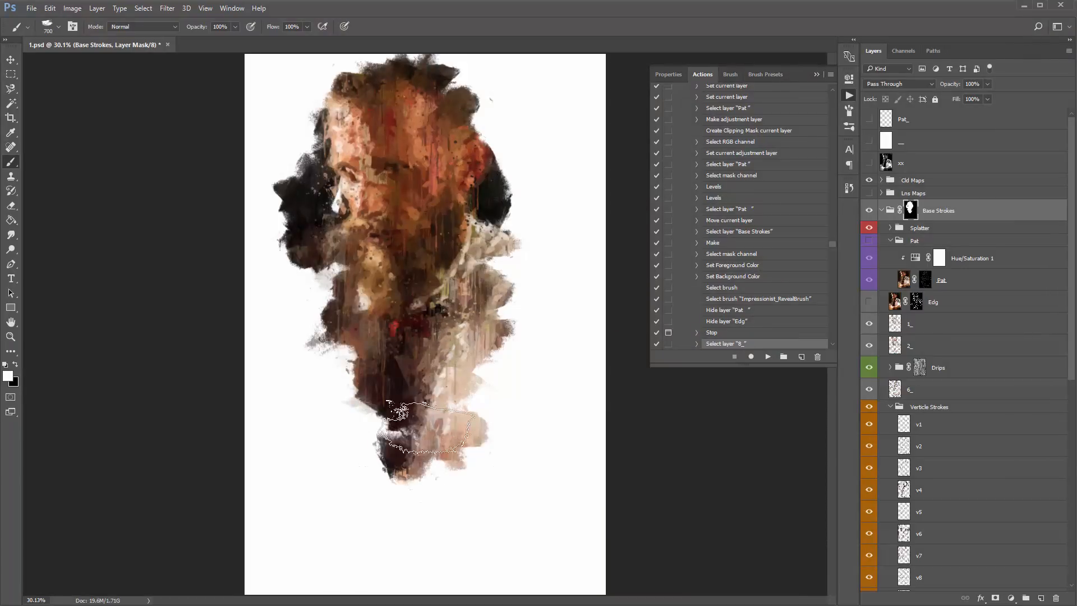
{"action": "left_click_drag", "start_coordinate": [387, 75], "coordinate": [404, 90]}
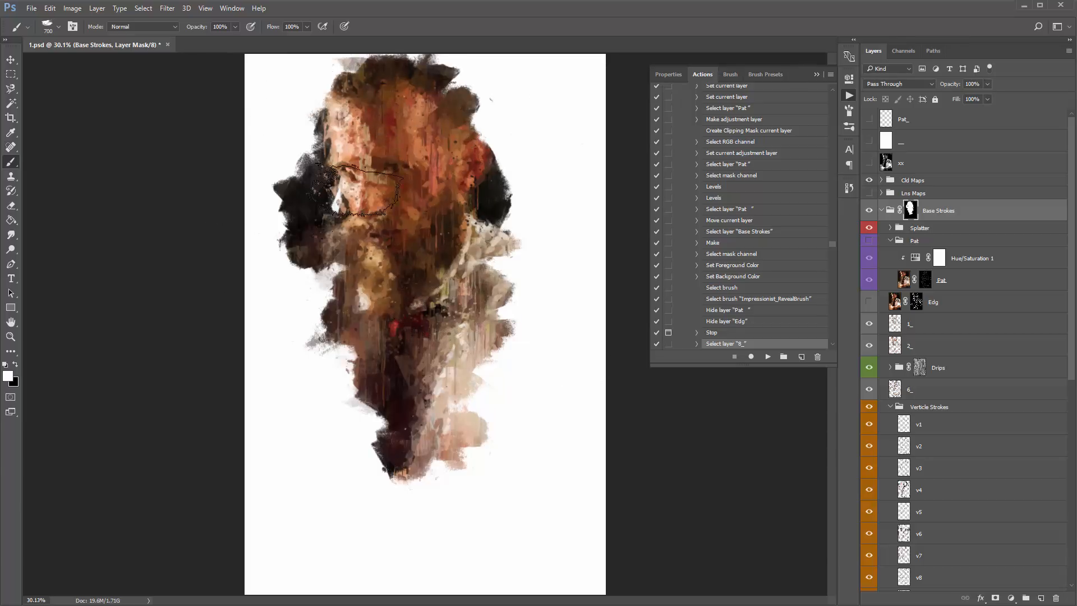
{"action": "mouse_move", "coordinate": [566, 90]}
{"action": "left_mouse_down"}
{"action": "mouse_move", "coordinate": [455, 76]}
{"action": "mouse_move", "coordinate": [511, 184]}
{"action": "mouse_move", "coordinate": [537, 267]}
{"action": "mouse_move", "coordinate": [566, 254]}
{"action": "mouse_move", "coordinate": [482, 247]}
{"action": "left_mouse_up"}
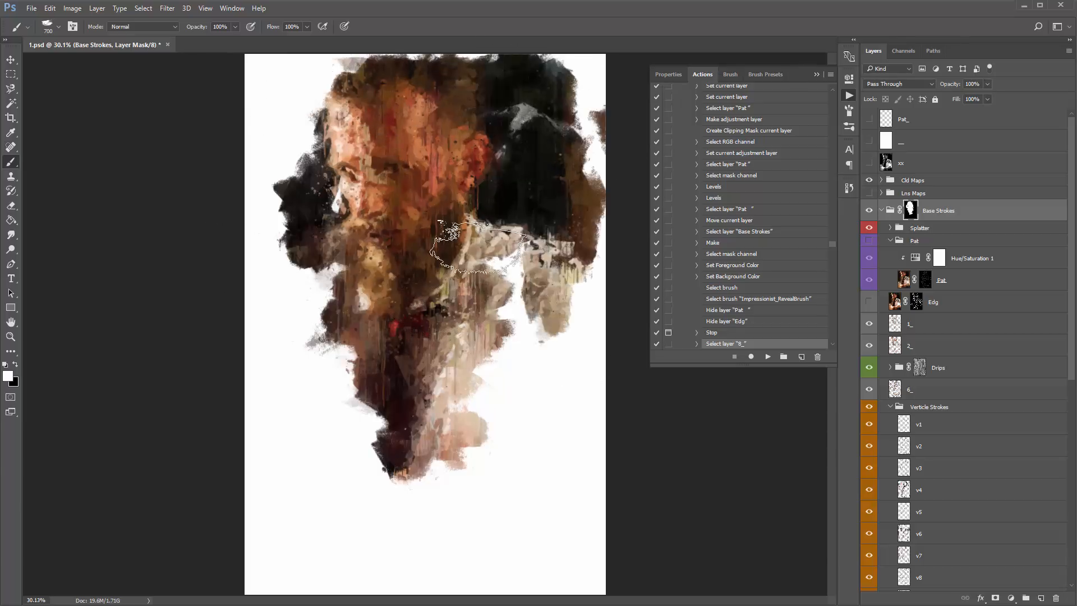
{"action": "key", "text": "ctrl+z"}
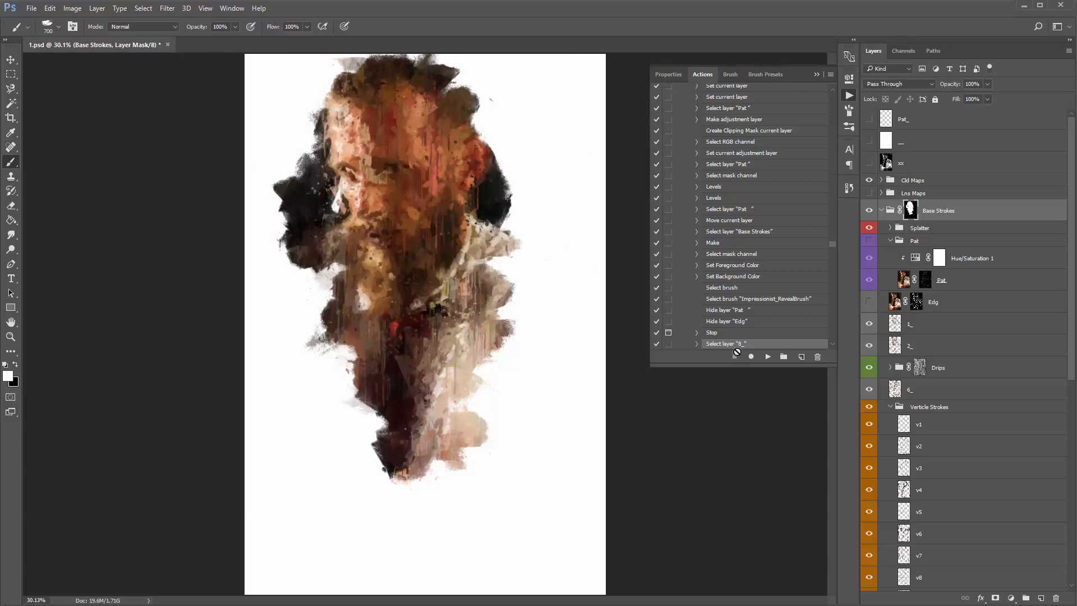
- Resume playback of the Impressionist action and dismiss its message about revealing background paint strokes
{"action": "left_click", "coordinate": [768, 358]}
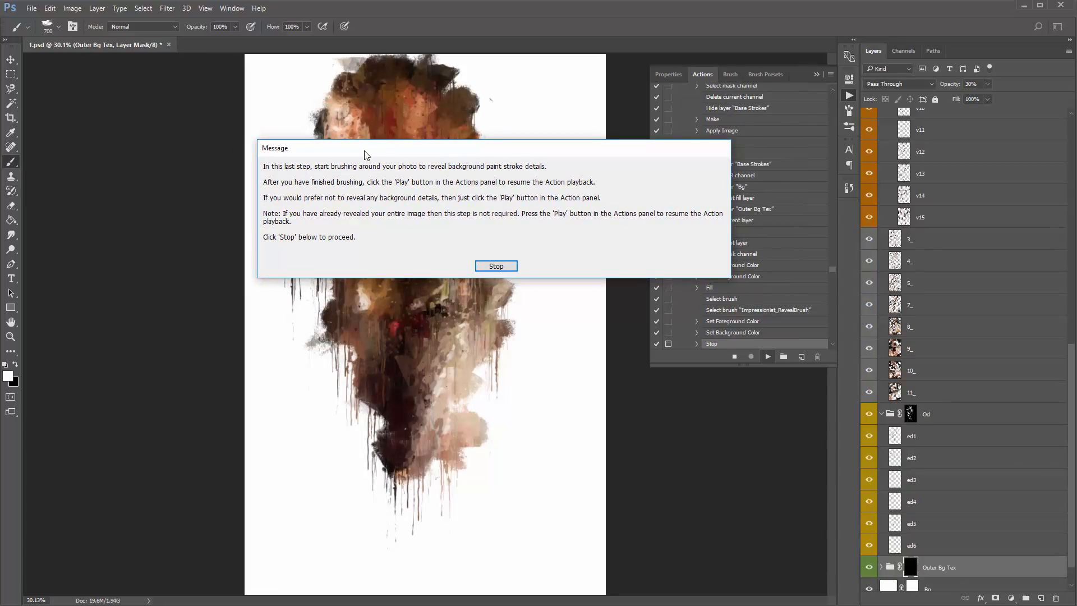
{"action": "left_click_drag", "start_coordinate": [365, 154], "coordinate": [353, 151]}
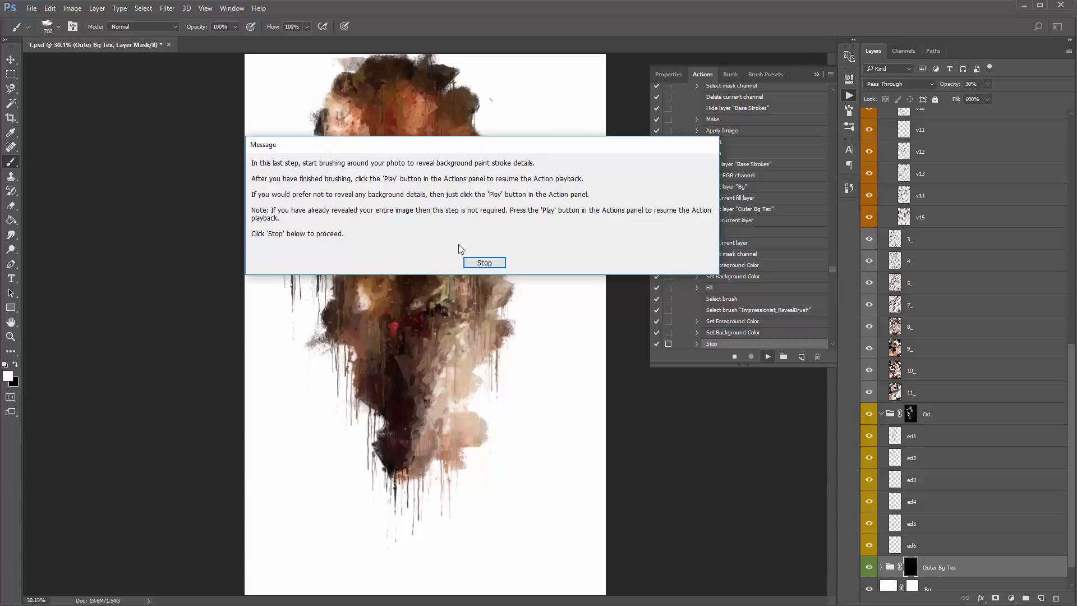
{"action": "left_click", "coordinate": [485, 263]}
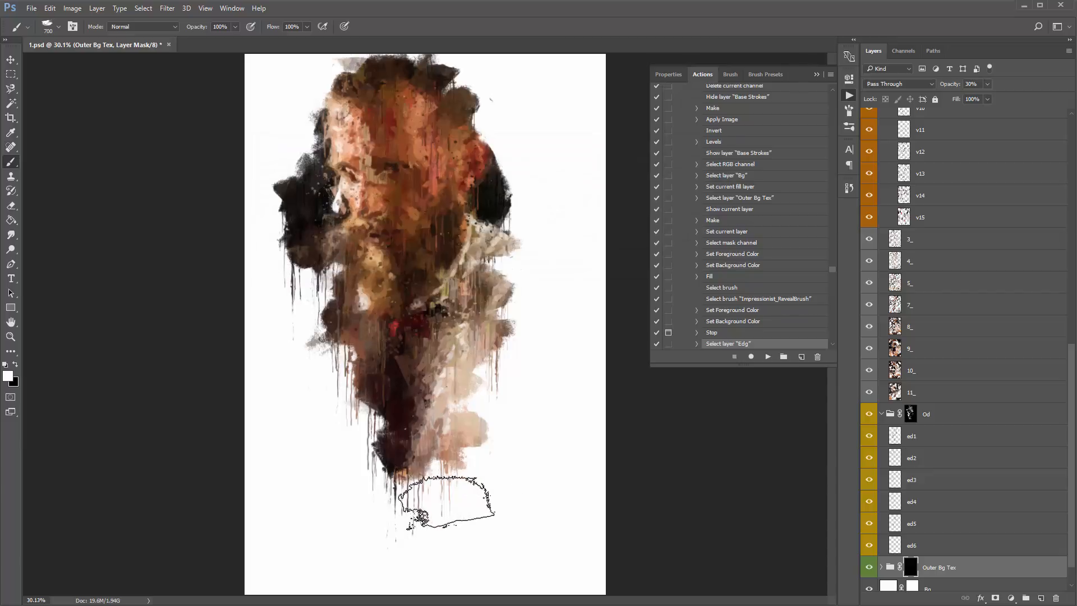
- Brush around the portrait on the Outer Bg Tex mask to reveal background strokes, and resume the action to finish it
{"action": "mouse_move", "coordinate": [308, 146]}
{"action": "left_mouse_down"}
{"action": "mouse_move", "coordinate": [301, 177]}
{"action": "mouse_move", "coordinate": [327, 79]}
{"action": "mouse_move", "coordinate": [330, 106]}
{"action": "mouse_move", "coordinate": [363, 122]}
{"action": "mouse_move", "coordinate": [446, 111]}
{"action": "mouse_move", "coordinate": [499, 88]}
{"action": "mouse_move", "coordinate": [464, 85]}
{"action": "mouse_move", "coordinate": [469, 125]}
{"action": "mouse_move", "coordinate": [519, 217]}
{"action": "mouse_move", "coordinate": [518, 281]}
{"action": "mouse_move", "coordinate": [499, 389]}
{"action": "mouse_move", "coordinate": [435, 483]}
{"action": "mouse_move", "coordinate": [445, 453]}
{"action": "mouse_move", "coordinate": [447, 481]}
{"action": "mouse_move", "coordinate": [404, 462]}
{"action": "mouse_move", "coordinate": [351, 337]}
{"action": "mouse_move", "coordinate": [339, 303]}
{"action": "mouse_move", "coordinate": [366, 275]}
{"action": "mouse_move", "coordinate": [303, 251]}
{"action": "mouse_move", "coordinate": [323, 169]}
{"action": "mouse_move", "coordinate": [306, 195]}
{"action": "mouse_move", "coordinate": [318, 228]}
{"action": "mouse_move", "coordinate": [306, 181]}
{"action": "mouse_move", "coordinate": [311, 219]}
{"action": "mouse_move", "coordinate": [456, 214]}
{"action": "mouse_move", "coordinate": [514, 178]}
{"action": "mouse_move", "coordinate": [529, 180]}
{"action": "mouse_move", "coordinate": [513, 138]}
{"action": "mouse_move", "coordinate": [417, 82]}
{"action": "mouse_move", "coordinate": [486, 202]}
{"action": "mouse_move", "coordinate": [456, 423]}
{"action": "mouse_move", "coordinate": [497, 401]}
{"action": "mouse_move", "coordinate": [428, 508]}
{"action": "mouse_move", "coordinate": [424, 544]}
{"action": "mouse_move", "coordinate": [460, 474]}
{"action": "left_mouse_up"}
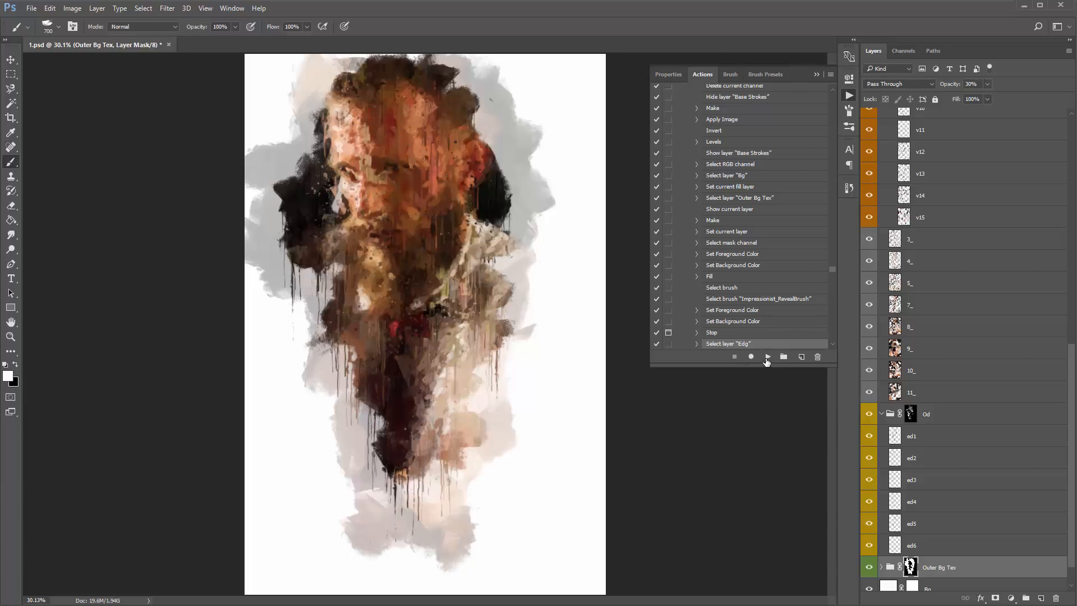
{"action": "left_click", "coordinate": [767, 358]}
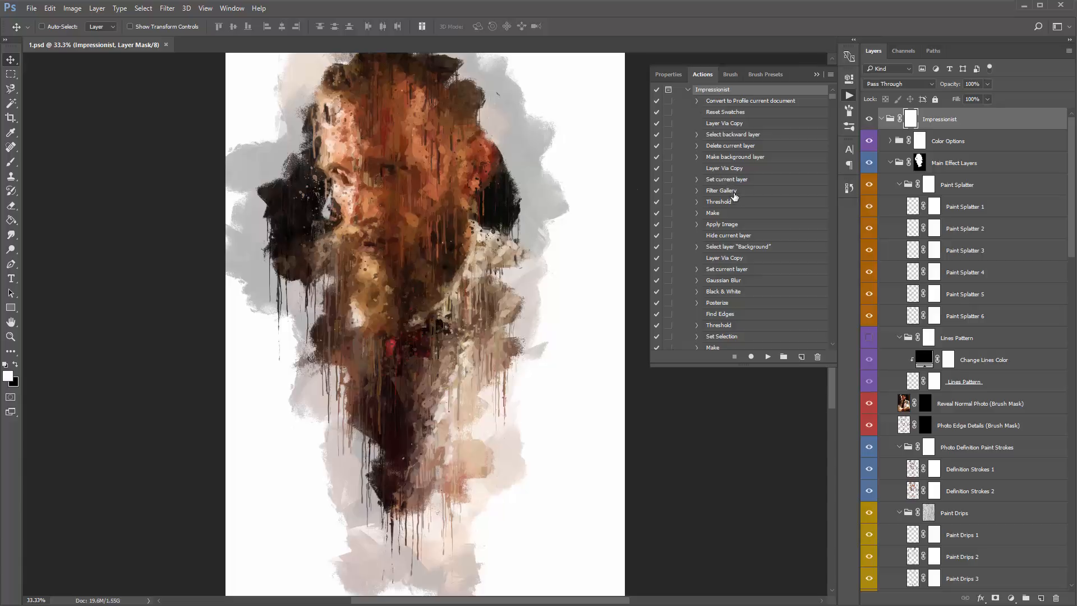
- Collapse the Impressionist action's list of commands and hide the Actions panel
{"action": "scroll", "coordinate": [737, 205], "scroll_direction": "up", "scroll_amount": 1}
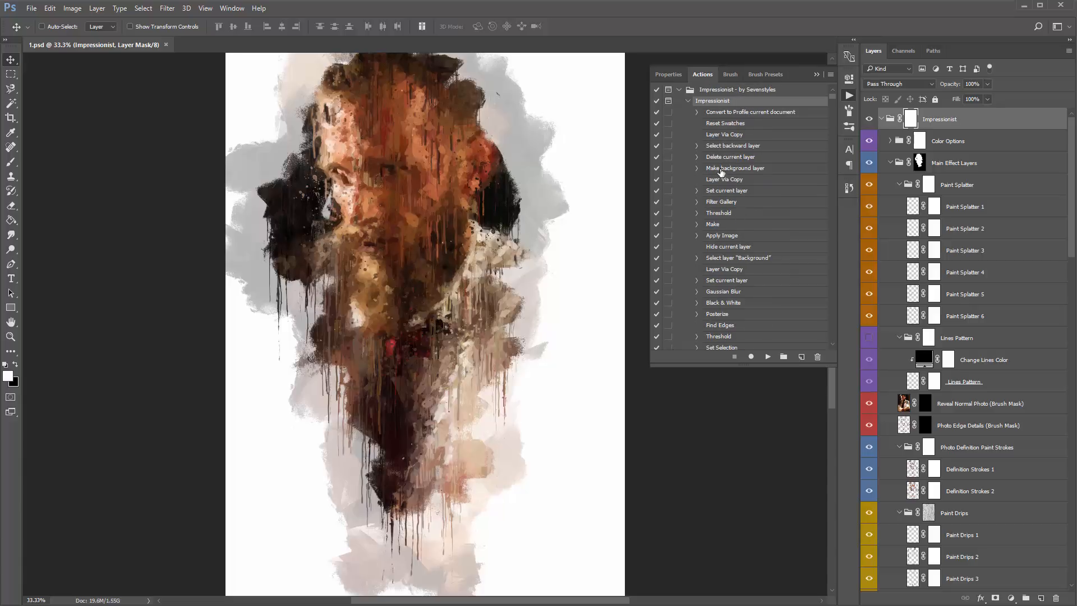
{"action": "left_click", "coordinate": [688, 103]}
{"action": "left_click", "coordinate": [687, 104]}
{"action": "left_click", "coordinate": [688, 104]}
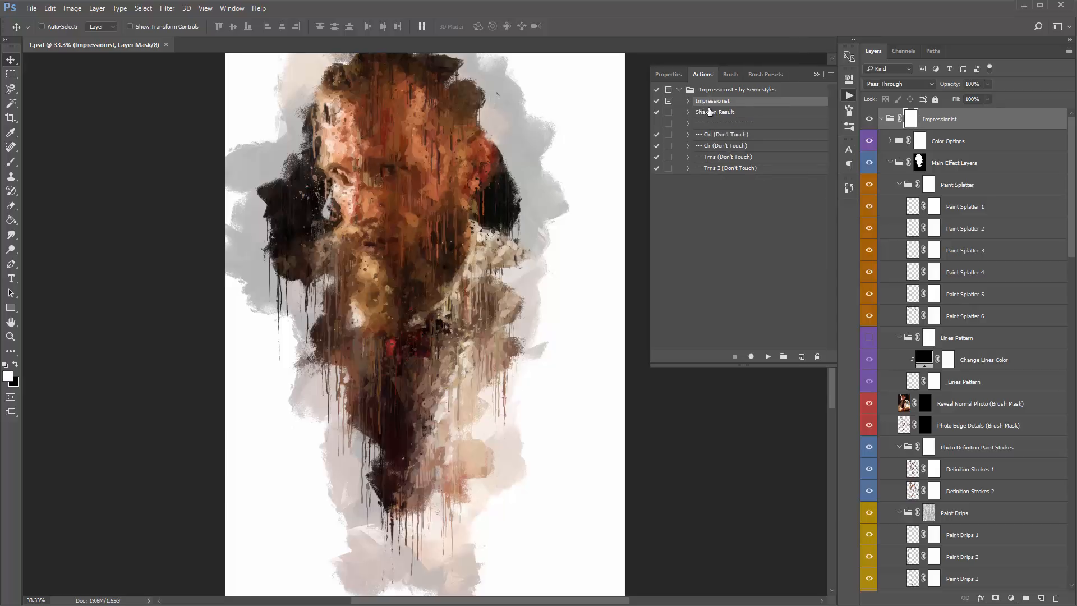
{"action": "left_click", "coordinate": [816, 76]}
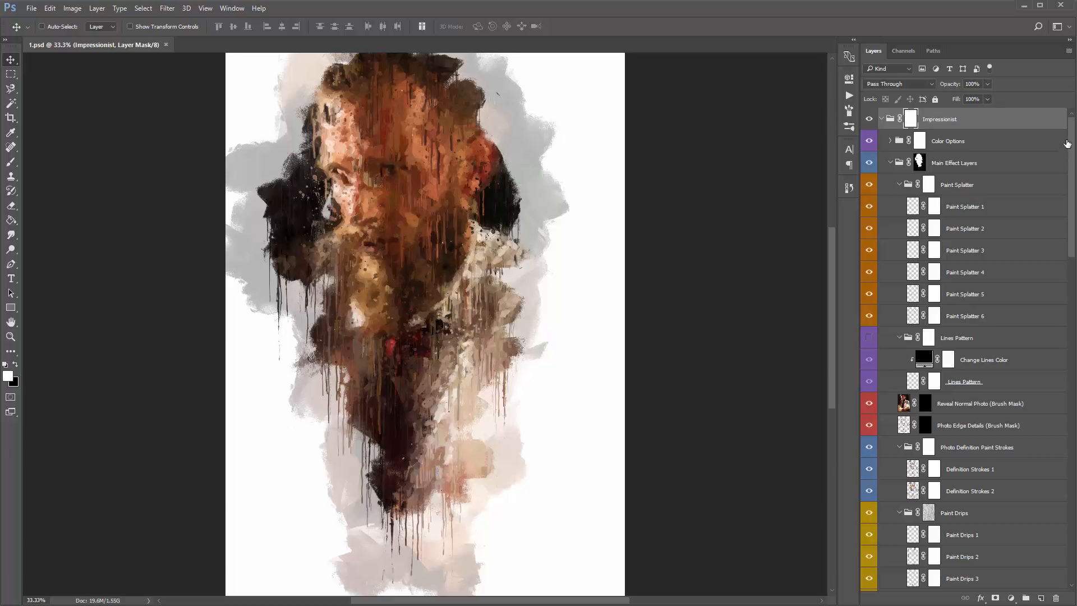
- Collapse the Impressionist layer group with all its nested groups, and reopen it to show only its top-level contents
{"action": "mouse_move", "coordinate": [1073, 132]}
{"action": "left_mouse_down"}
{"action": "mouse_move", "coordinate": [1055, 420]}
{"action": "mouse_move", "coordinate": [1064, 356]}
{"action": "mouse_move", "coordinate": [1046, 129]}
{"action": "left_mouse_up"}
{"action": "mouse_move", "coordinate": [1072, 140]}
{"action": "left_mouse_down"}
{"action": "mouse_move", "coordinate": [1075, 407]}
{"action": "mouse_move", "coordinate": [1075, 137]}
{"action": "left_mouse_up"}
{"action": "left_click", "coordinate": [881, 120]}
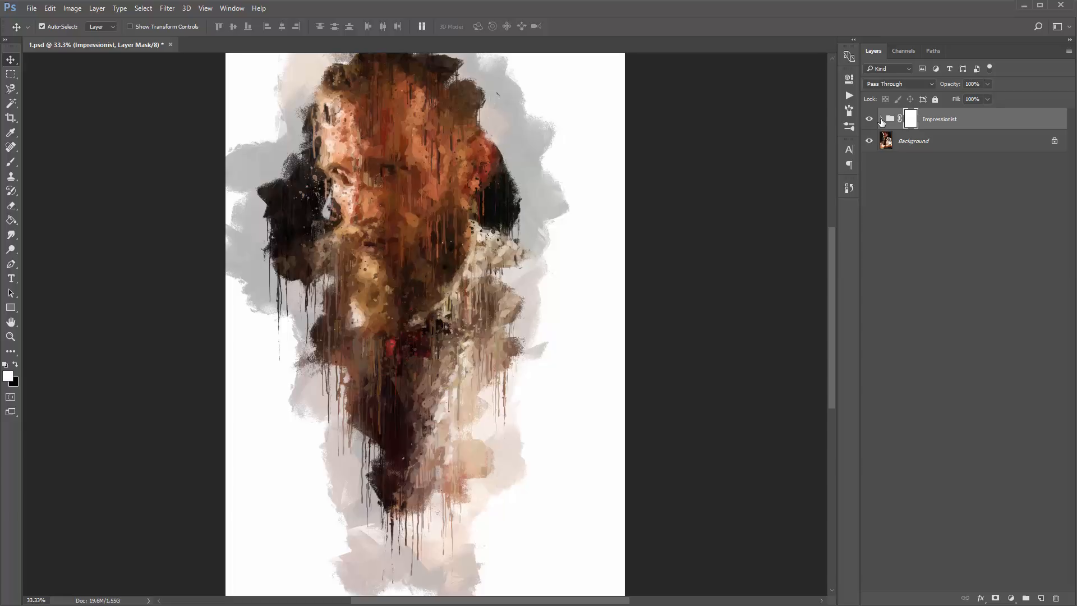
{"action": "left_click", "coordinate": [882, 119]}
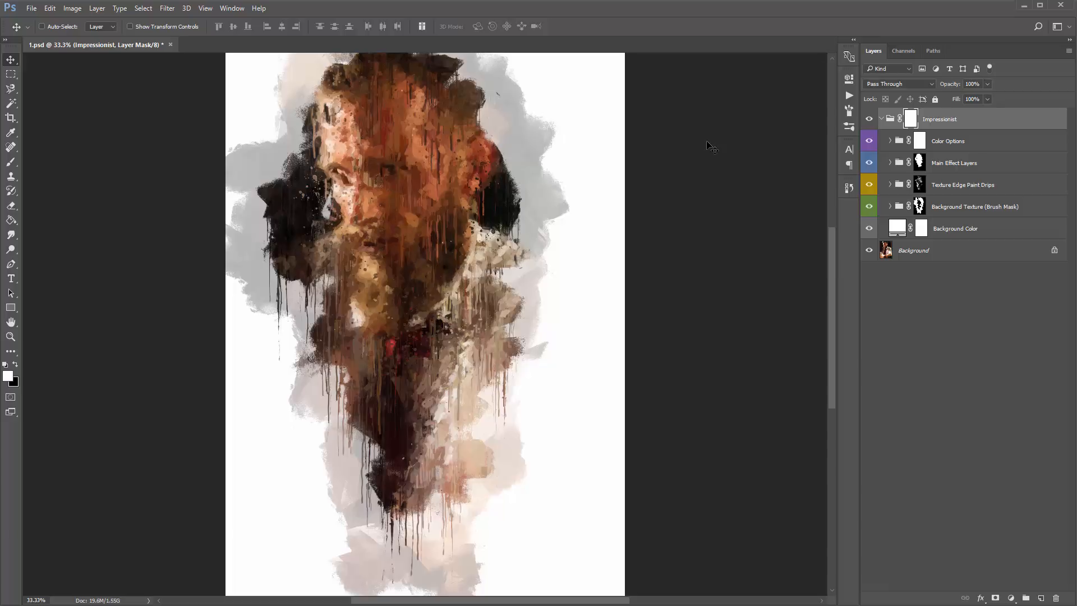
- Examine the Texture Edge Paint Drips and Background Texture (Brush Mask) groups by selecting them in turn
{"action": "left_click", "coordinate": [970, 187]}
{"action": "left_click", "coordinate": [998, 207]}
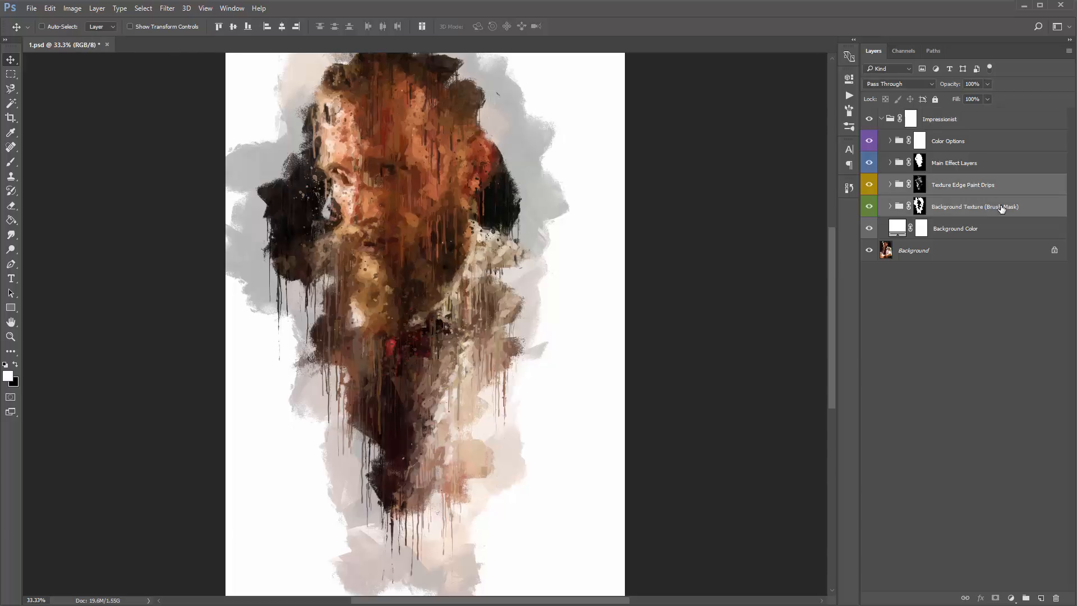
{"action": "left_click", "coordinate": [970, 189]}
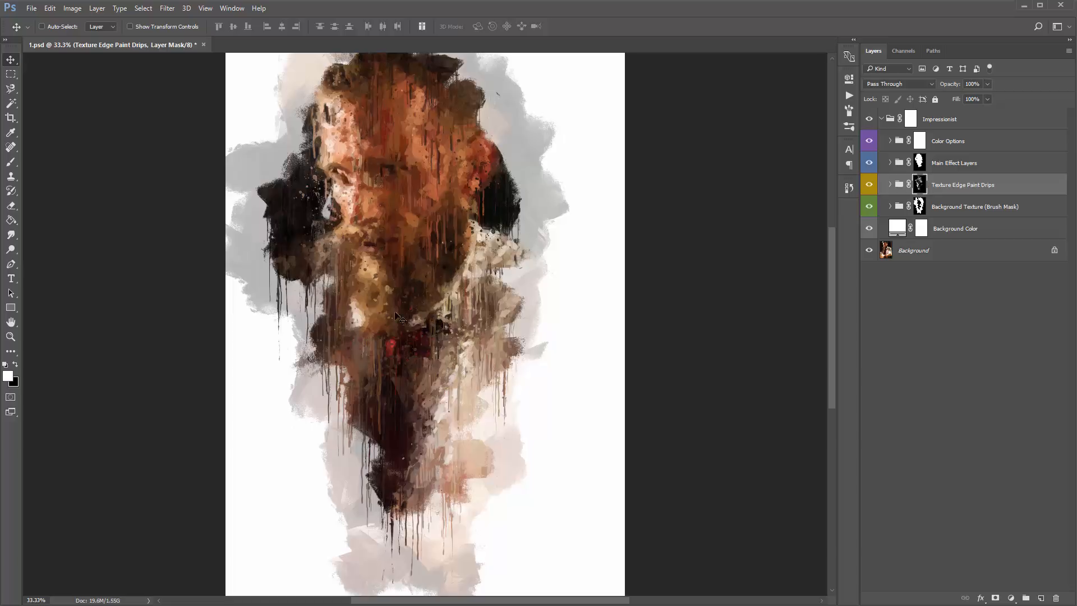
{"action": "left_click", "coordinate": [970, 203], "text": "shift"}
{"action": "left_click", "coordinate": [961, 190]}
{"action": "left_click", "coordinate": [970, 209]}
{"action": "left_click", "coordinate": [967, 190]}
{"action": "left_click", "coordinate": [972, 189]}
- Toggle the Texture Edge Paint Drips group's visibility to compare the painting with and without its drips
{"action": "left_click", "coordinate": [869, 185]}
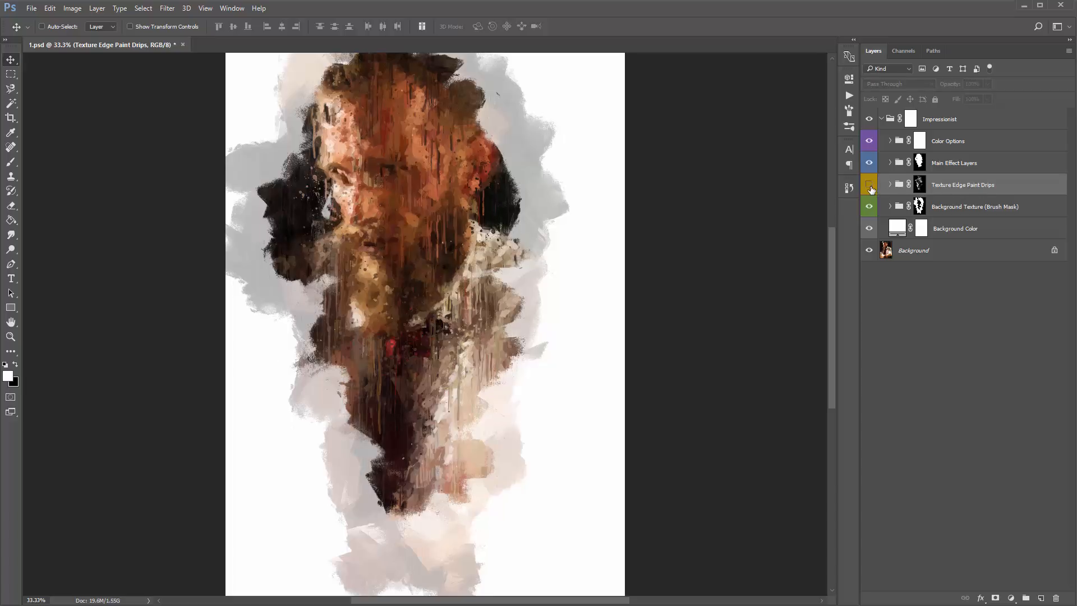
{"action": "left_click", "coordinate": [870, 185]}
{"action": "left_click", "coordinate": [869, 185]}
{"action": "left_click", "coordinate": [869, 185]}
{"action": "left_click", "coordinate": [870, 188]}
{"action": "left_click", "coordinate": [870, 188]}
- Expand the Texture Edge Paint Drips group, toggle Paint Drips 1 to 4 individually to compare their effect, and collapse the group
{"action": "left_click", "coordinate": [890, 185]}
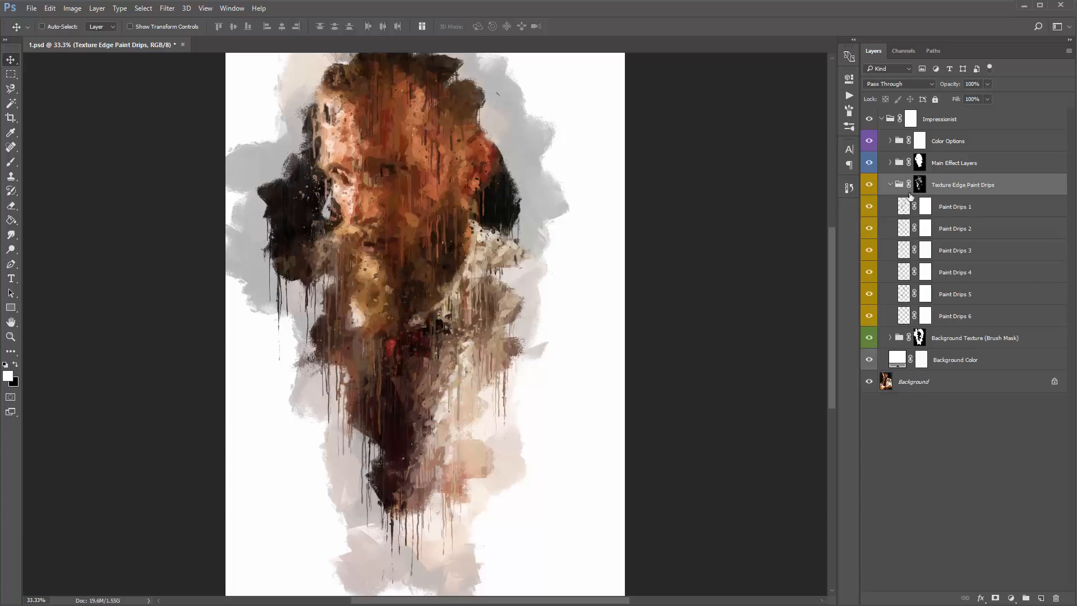
{"action": "left_click", "coordinate": [958, 207]}
{"action": "left_click", "coordinate": [988, 308], "text": "shift"}
{"action": "left_click", "coordinate": [956, 209]}
{"action": "left_click", "coordinate": [870, 210]}
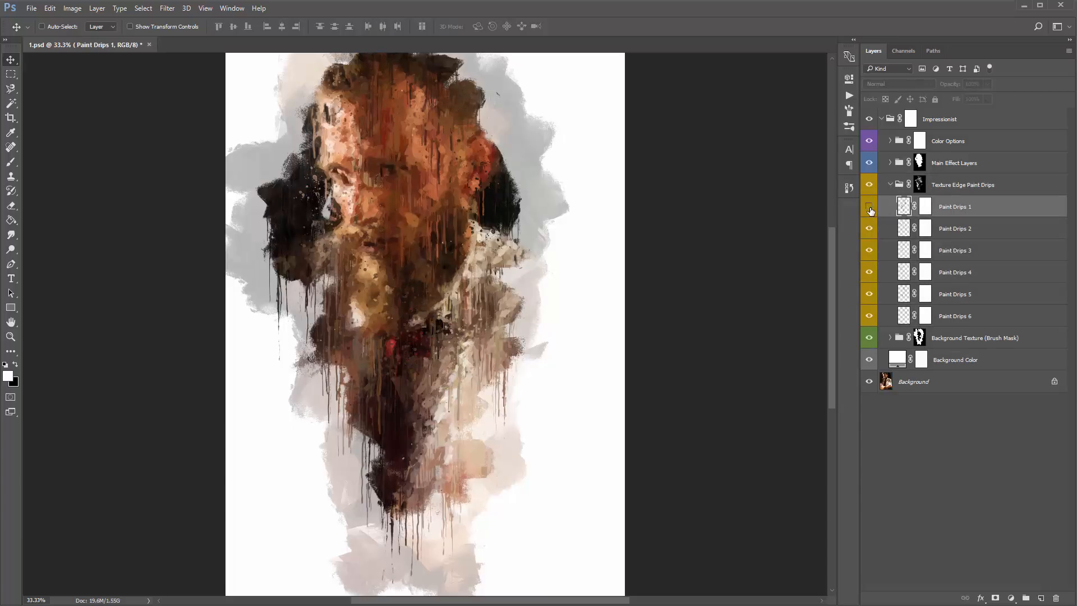
{"action": "left_click", "coordinate": [870, 208]}
{"action": "left_click", "coordinate": [869, 229]}
{"action": "left_click", "coordinate": [869, 228]}
{"action": "left_click", "coordinate": [869, 251]}
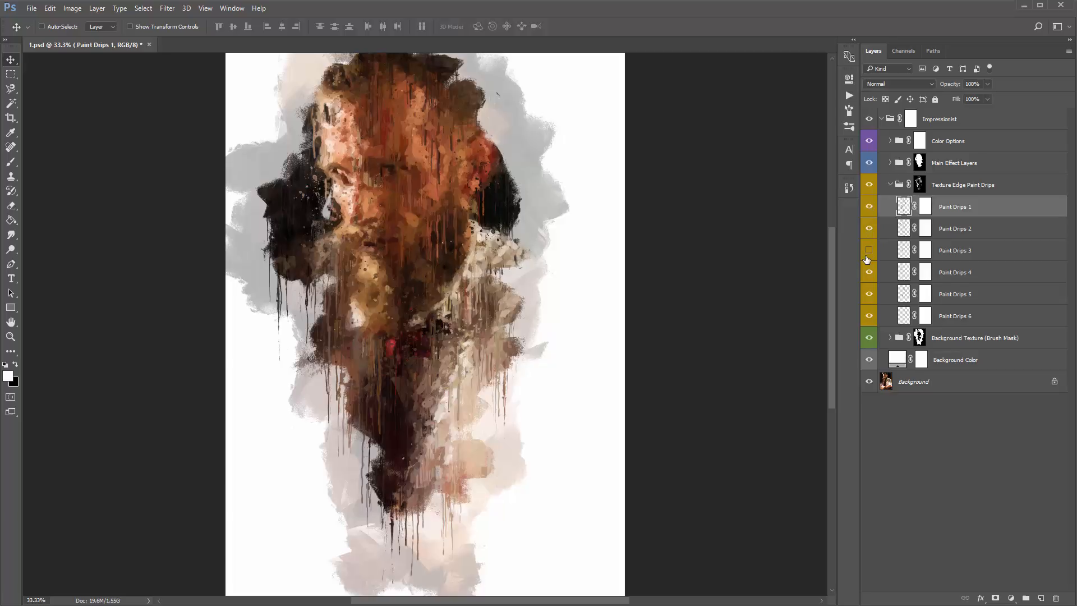
{"action": "left_click", "coordinate": [868, 250]}
{"action": "left_click", "coordinate": [869, 272]}
{"action": "left_click", "coordinate": [870, 273]}
{"action": "left_click", "coordinate": [870, 272]}
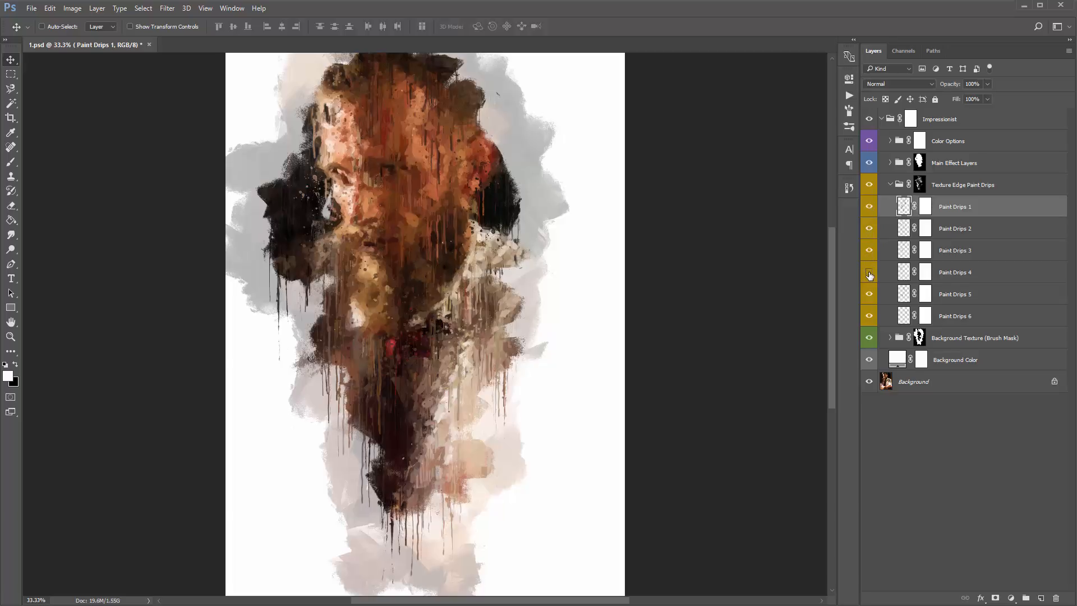
{"action": "left_click", "coordinate": [869, 273]}
{"action": "left_click", "coordinate": [890, 185]}
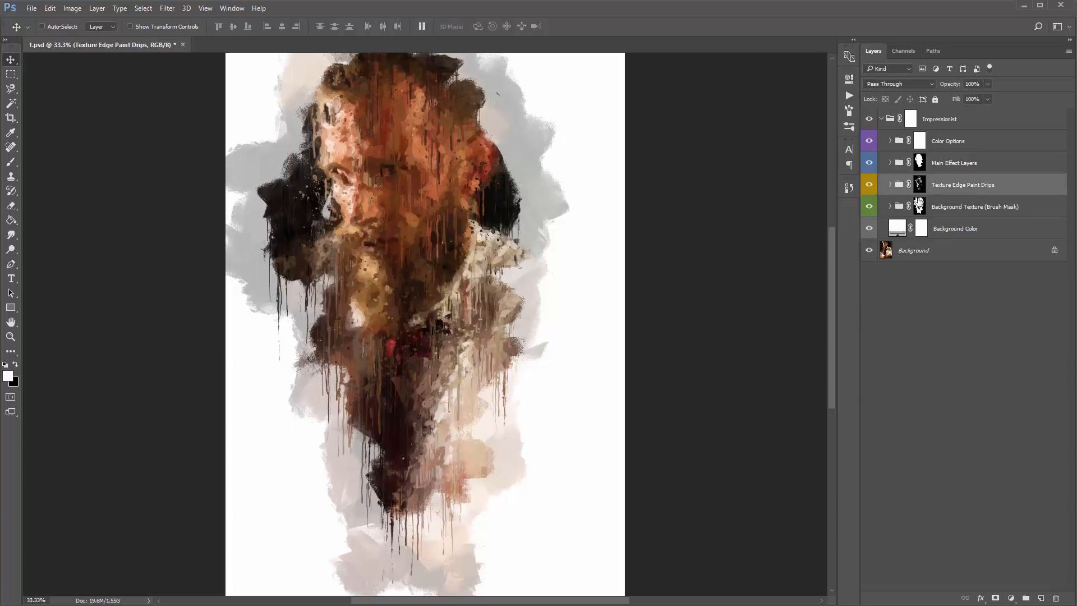
- Select the Background Texture (Brush Mask) group and toggle its visibility to compare the background strokes
{"action": "left_click", "coordinate": [979, 209]}
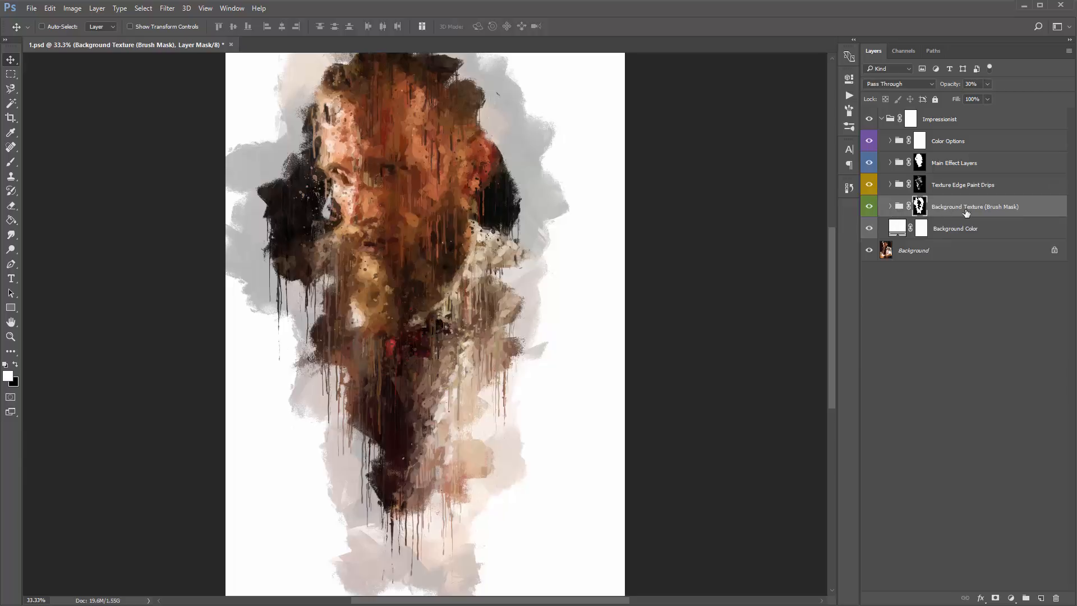
{"action": "left_click", "coordinate": [869, 208]}
{"action": "left_click", "coordinate": [870, 207]}
{"action": "left_click", "coordinate": [870, 207]}
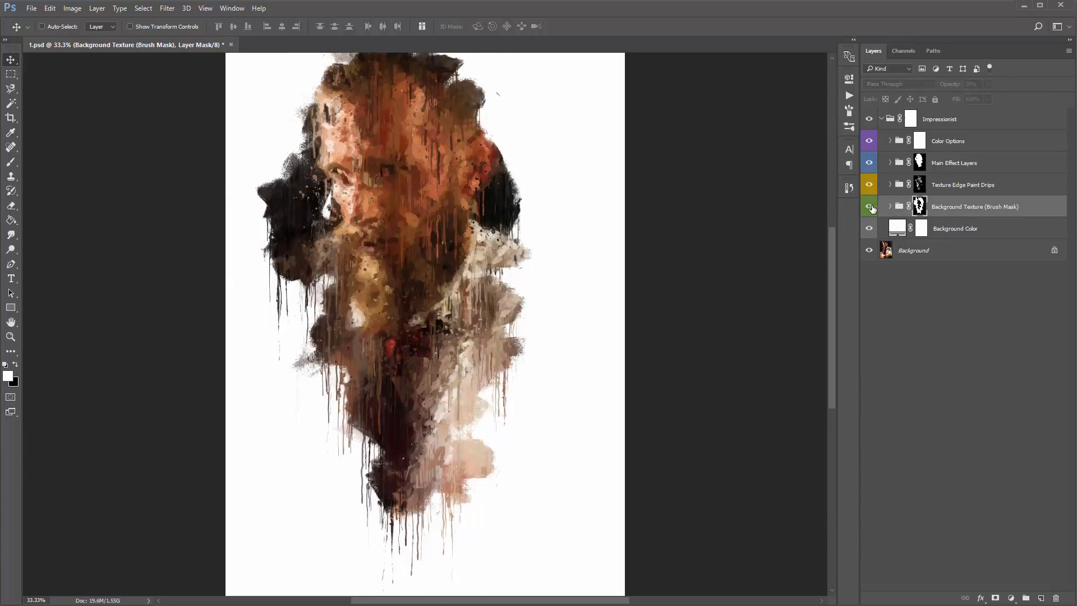
{"action": "left_click", "coordinate": [869, 208]}
{"action": "left_click", "coordinate": [869, 208]}
{"action": "left_click", "coordinate": [870, 208]}
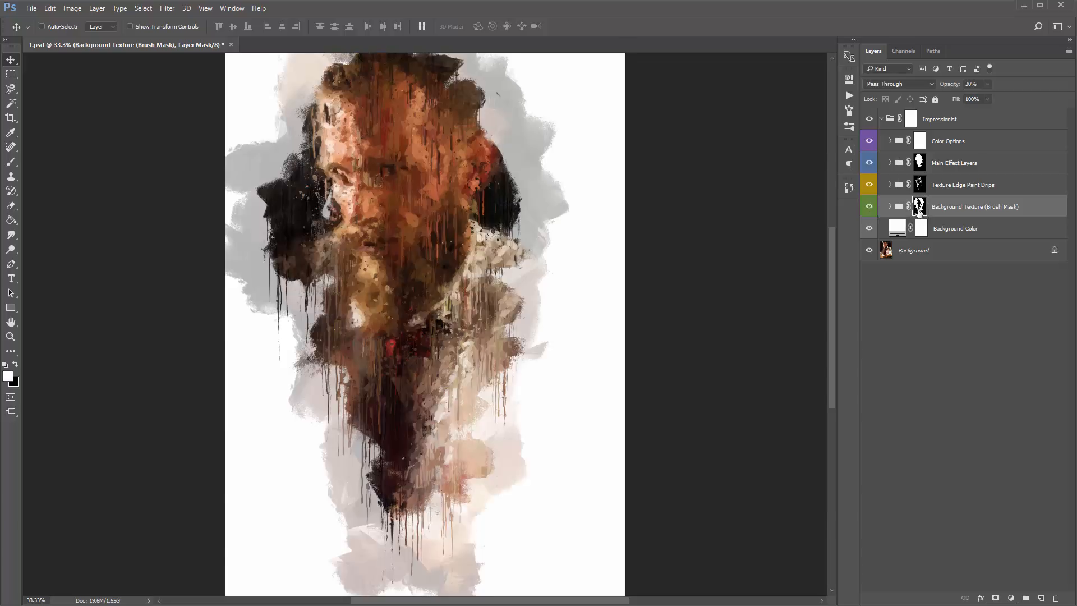
- View the Background Texture (Brush Mask) group's layer mask on its own, and return to the normal image view
{"action": "left_click", "coordinate": [921, 208], "text": "alt"}
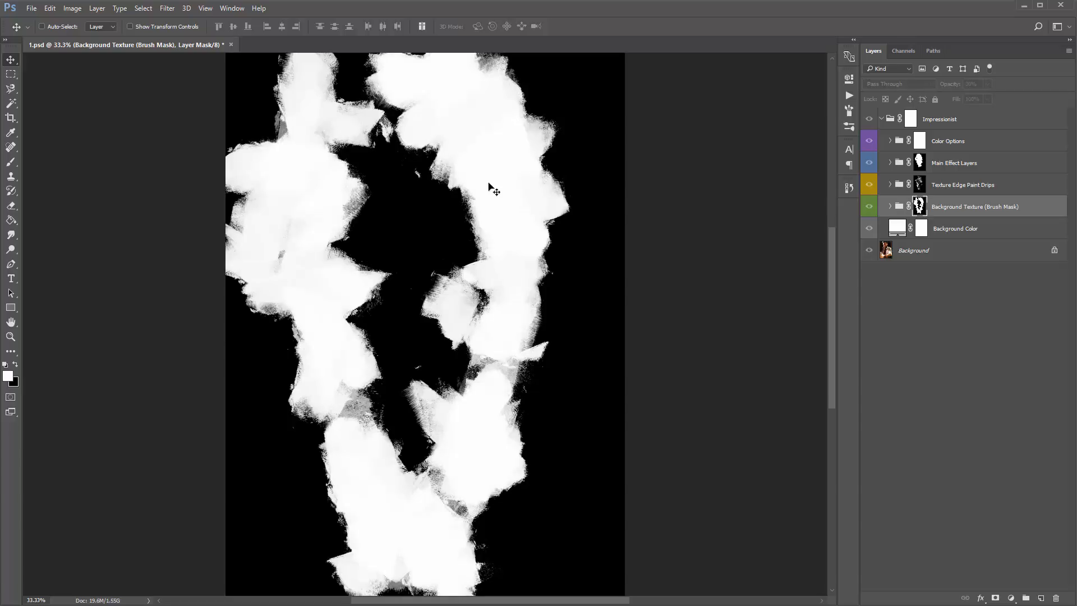
{"action": "left_click", "coordinate": [911, 212]}
{"action": "left_click", "coordinate": [915, 211]}
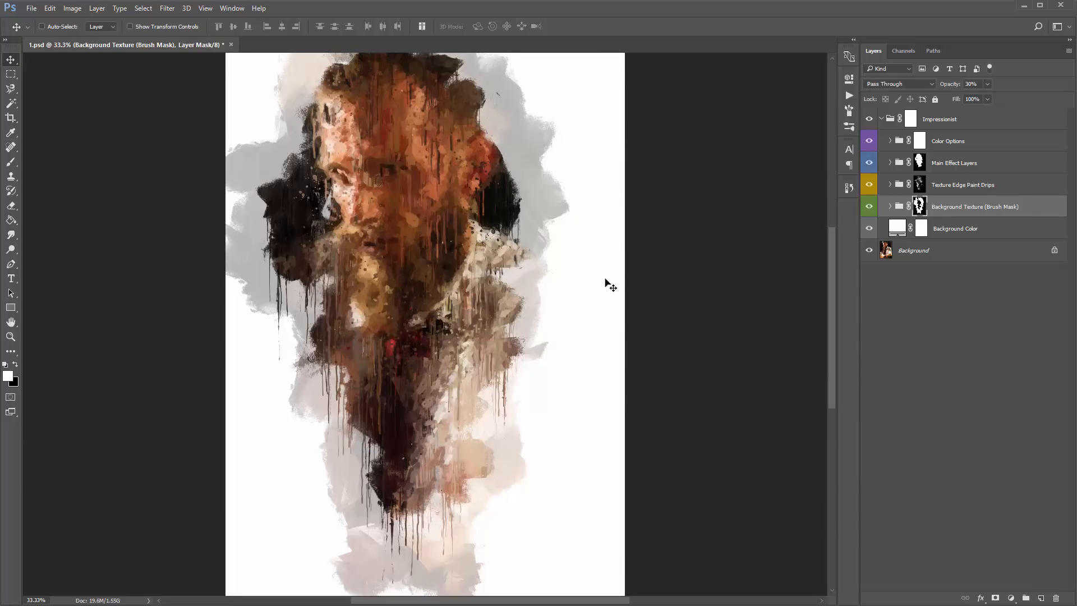
- Activate the Brush tool for the Background Texture mask, and expand the group to examine its texture layers before collapsing it
{"action": "key", "text": "b"}
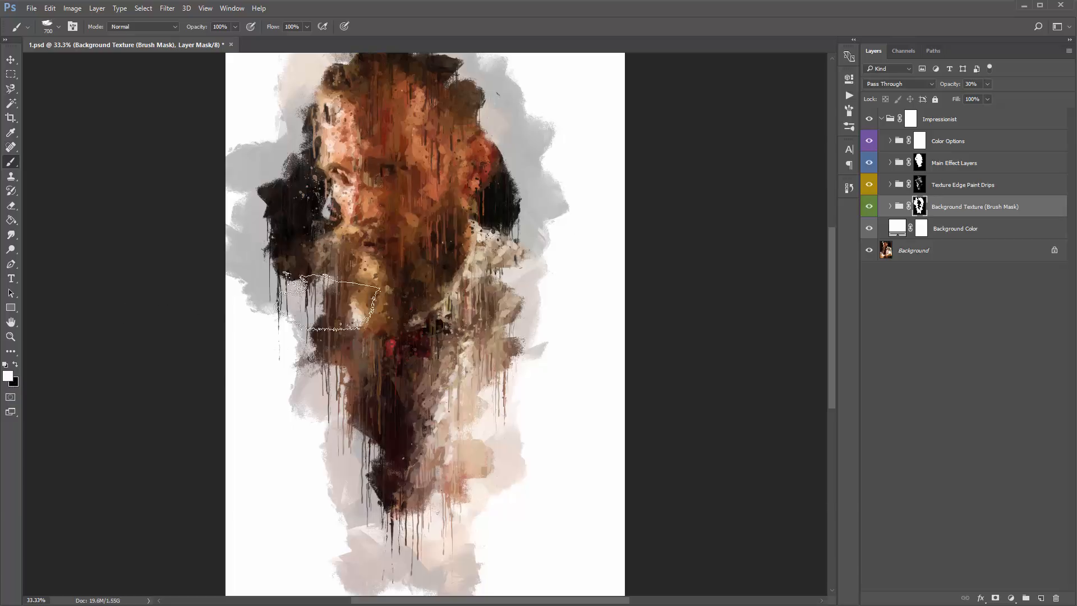
{"action": "left_click", "coordinate": [890, 207]}
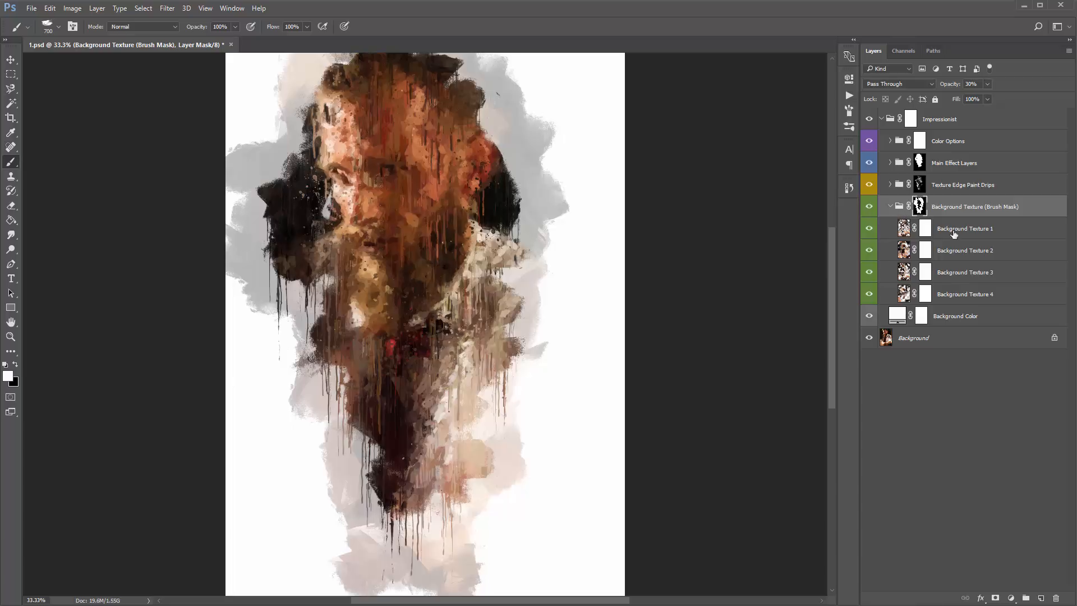
{"action": "left_click", "coordinate": [891, 207]}
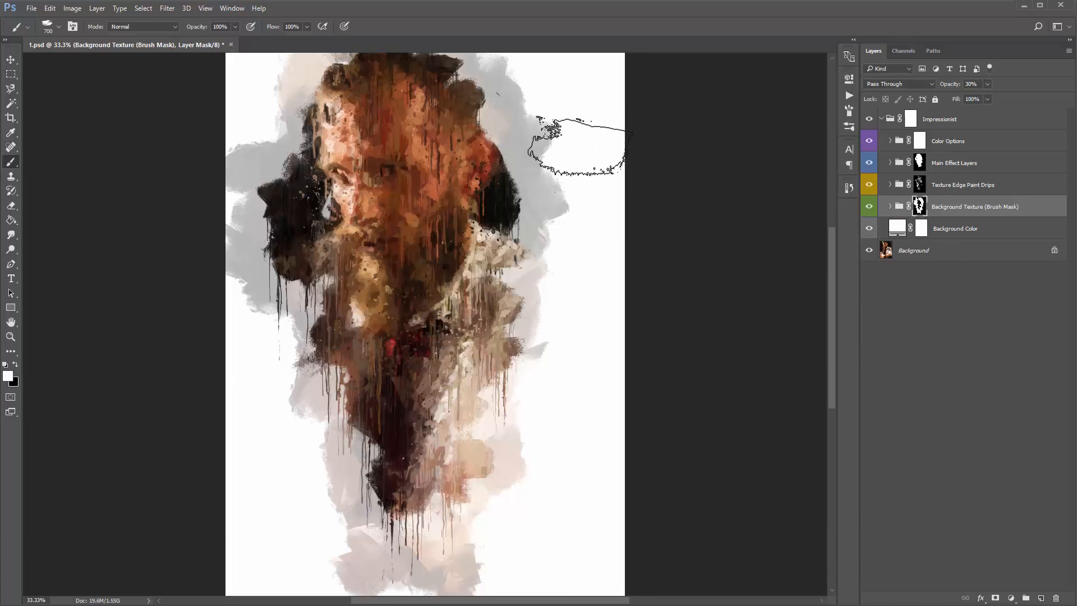
- Paint white on the Background Texture mask beside the head and around the lower body to reveal more background strokes
{"action": "mouse_move", "coordinate": [580, 134]}
{"action": "left_mouse_down"}
{"action": "mouse_move", "coordinate": [597, 82]}
{"action": "mouse_move", "coordinate": [625, 94]}
{"action": "mouse_move", "coordinate": [602, 171]}
{"action": "left_mouse_up"}
{"action": "mouse_move", "coordinate": [583, 346]}
{"action": "left_mouse_down"}
{"action": "mouse_move", "coordinate": [594, 375]}
{"action": "mouse_move", "coordinate": [529, 404]}
{"action": "mouse_move", "coordinate": [269, 372]}
{"action": "mouse_move", "coordinate": [329, 426]}
{"action": "mouse_move", "coordinate": [322, 488]}
{"action": "mouse_move", "coordinate": [264, 373]}
{"action": "mouse_move", "coordinate": [281, 320]}
{"action": "left_mouse_up"}
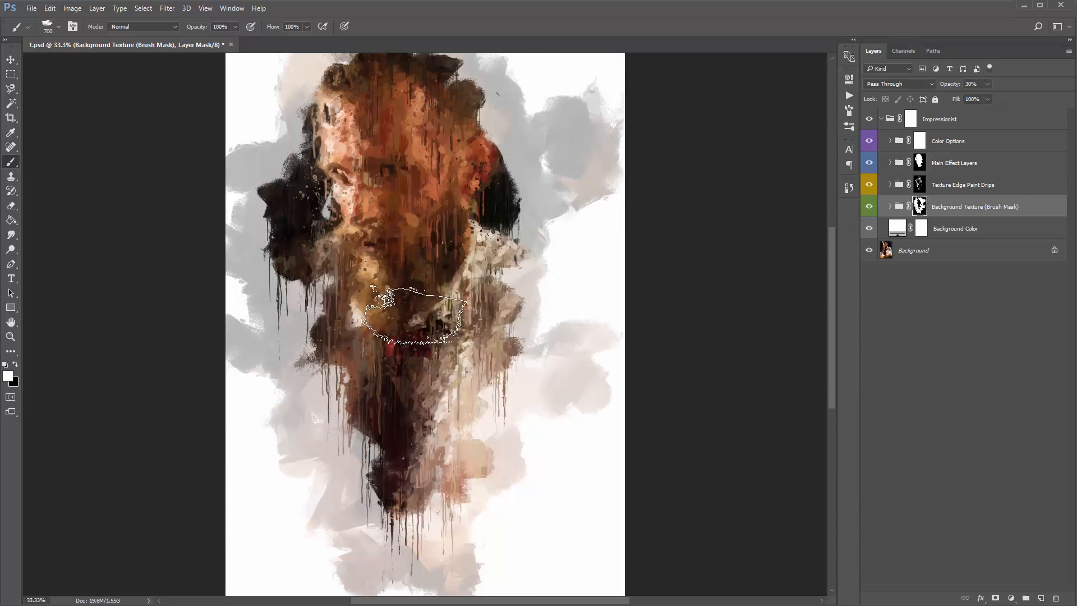
- Switch the foreground colour to black and paint on the Background Texture mask to hide outer background strokes on both sides of the figure
{"action": "key", "text": "x"}
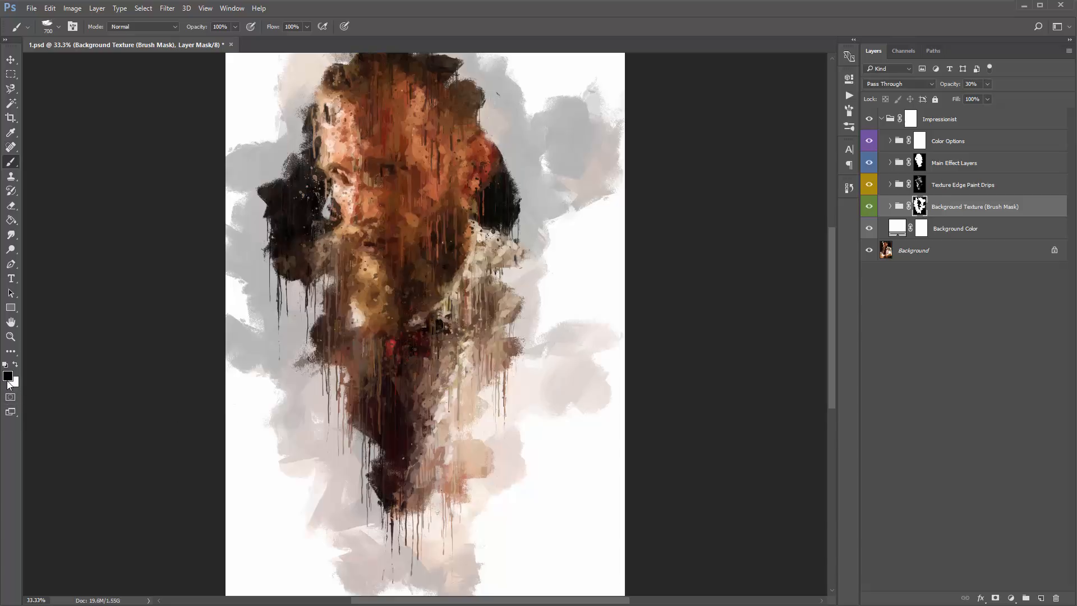
{"action": "key", "text": "x"}
{"action": "key", "text": "x"}
{"action": "key", "text": "x"}
{"action": "key", "text": "x"}
{"action": "key", "text": "x"}
{"action": "key", "text": "x"}
{"action": "key", "text": "x"}
{"action": "key", "text": "x"}
{"action": "key", "text": "x"}
{"action": "key", "text": "x"}
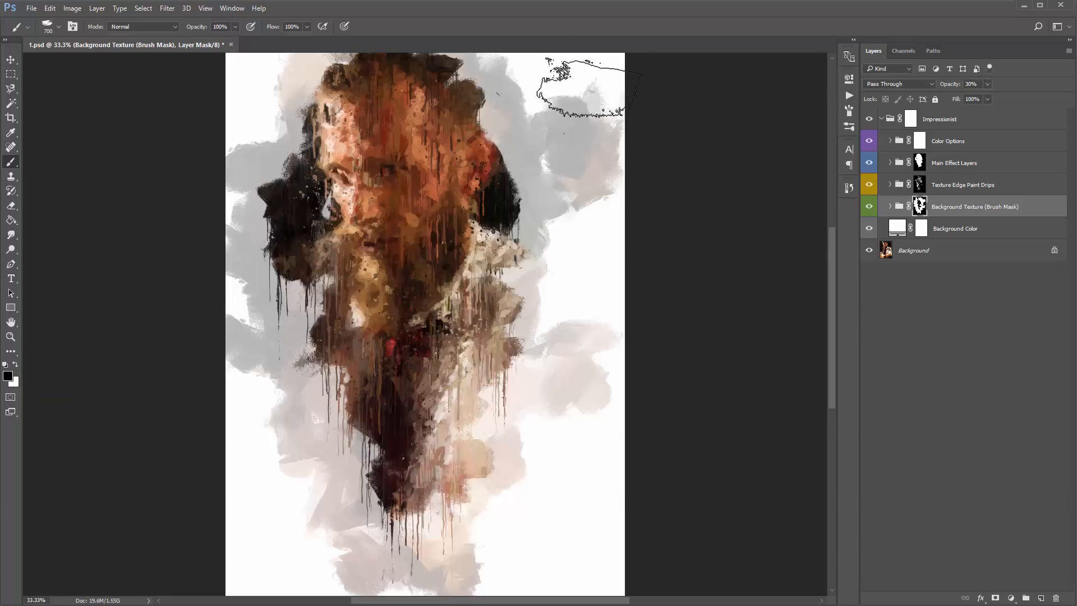
{"action": "mouse_move", "coordinate": [513, 116]}
{"action": "left_mouse_down"}
{"action": "mouse_move", "coordinate": [588, 135]}
{"action": "mouse_move", "coordinate": [590, 161]}
{"action": "mouse_move", "coordinate": [566, 84]}
{"action": "mouse_move", "coordinate": [622, 169]}
{"action": "mouse_move", "coordinate": [618, 319]}
{"action": "mouse_move", "coordinate": [569, 357]}
{"action": "mouse_move", "coordinate": [587, 425]}
{"action": "left_mouse_up"}
{"action": "mouse_move", "coordinate": [260, 168]}
{"action": "left_mouse_down"}
{"action": "mouse_move", "coordinate": [264, 326]}
{"action": "mouse_move", "coordinate": [260, 263]}
{"action": "mouse_move", "coordinate": [280, 404]}
{"action": "mouse_move", "coordinate": [312, 517]}
{"action": "mouse_move", "coordinate": [372, 553]}
{"action": "left_mouse_up"}
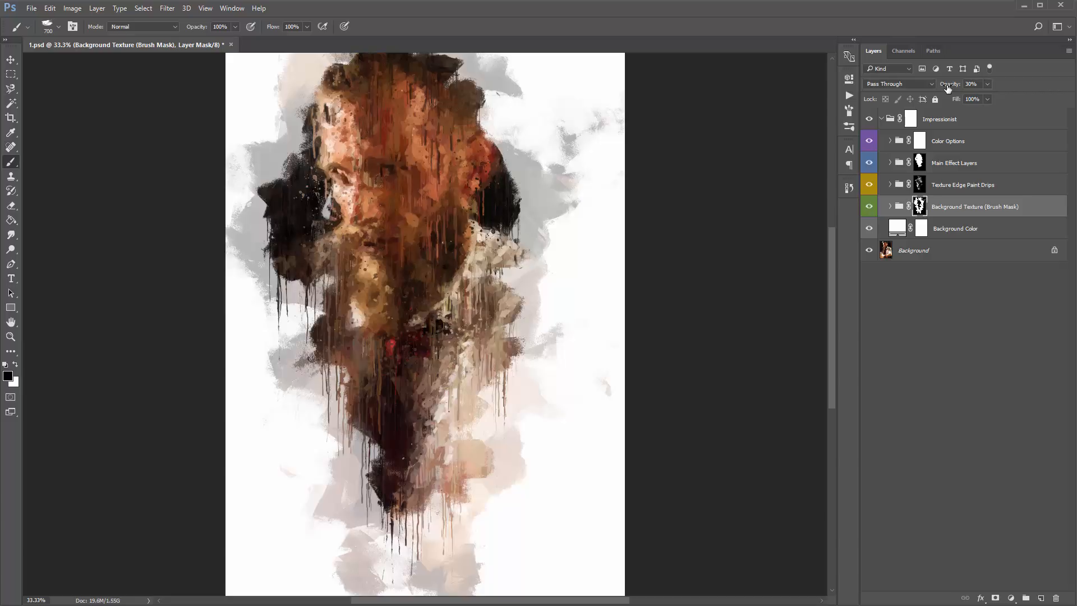
- Set the Background Texture (Brush Mask) group's opacity to 72%
{"action": "left_click_drag", "start_coordinate": [948, 88], "coordinate": [971, 86]}
{"action": "left_click", "coordinate": [902, 208]}
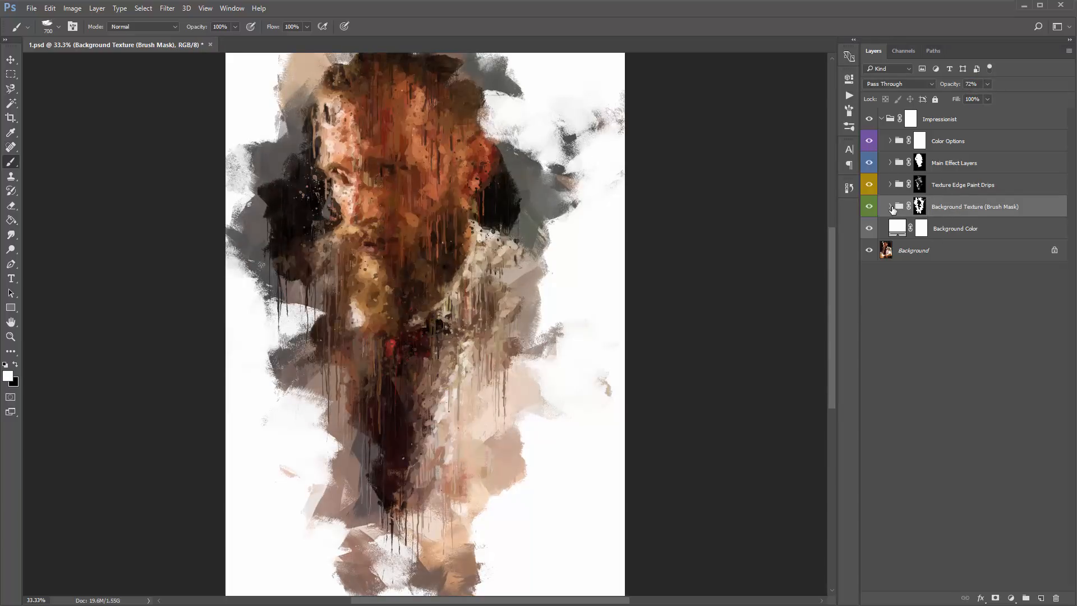
- Expand the Background Texture (Brush Mask) group and toggle Background Texture 1 to 4 individually to compare their strokes
{"action": "left_click", "coordinate": [891, 207]}
{"action": "left_click", "coordinate": [974, 235]}
{"action": "left_click", "coordinate": [1004, 294], "text": "shift"}
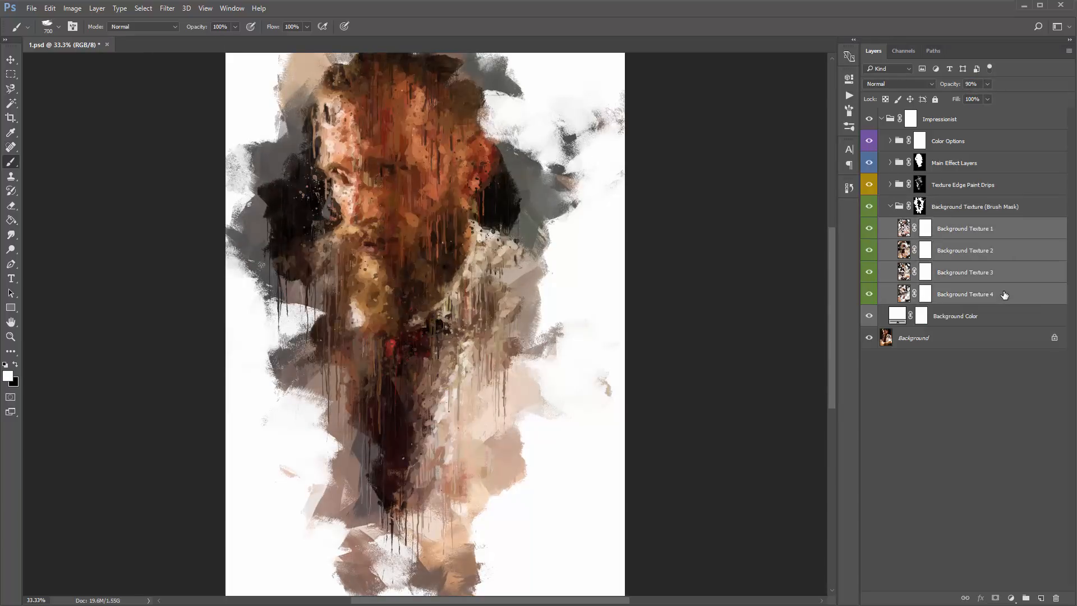
{"action": "left_click", "coordinate": [869, 229]}
{"action": "left_click", "coordinate": [869, 229]}
{"action": "left_click", "coordinate": [869, 250]}
{"action": "left_click", "coordinate": [869, 251]}
{"action": "left_click", "coordinate": [869, 272]}
{"action": "left_click", "coordinate": [869, 272]}
{"action": "left_click", "coordinate": [869, 294]}
{"action": "left_click", "coordinate": [869, 294]}
- Select the Background Texture 3 layer, activate the Move tool, and save the document
{"action": "left_click", "coordinate": [958, 288]}
{"action": "left_click_drag", "start_coordinate": [974, 293], "coordinate": [969, 223]}
{"action": "left_click", "coordinate": [965, 271]}
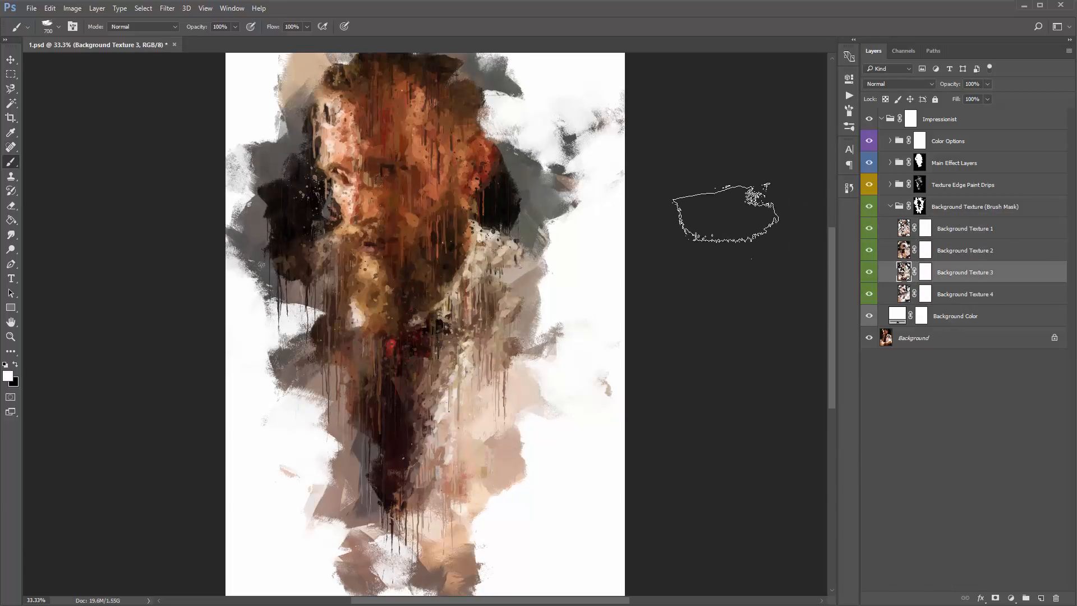
{"action": "key", "text": "v"}
{"action": "key", "text": "ctrl+s"}
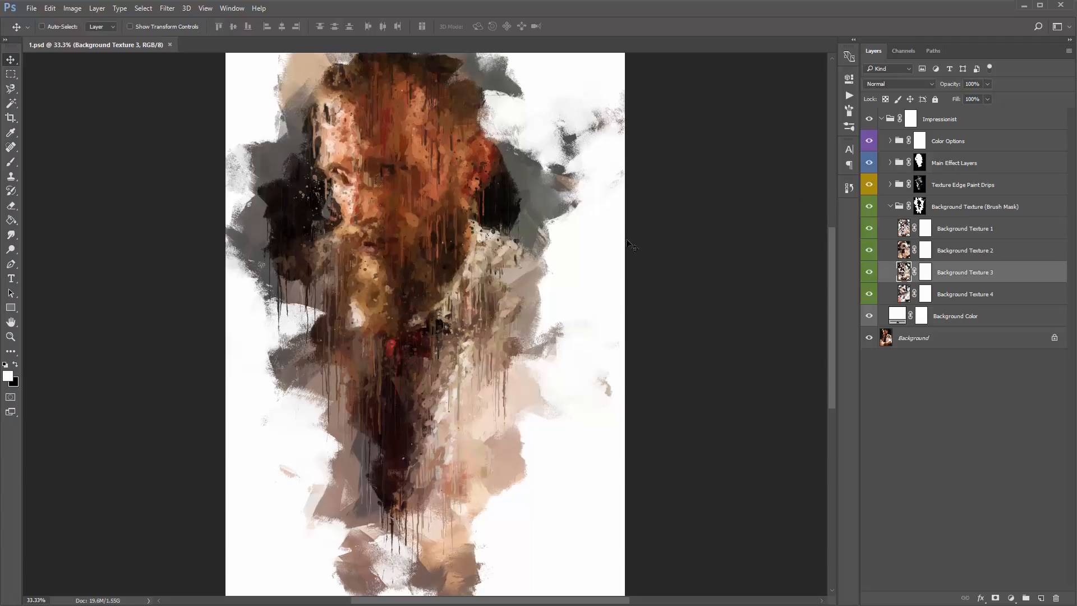
- Change the Background Color fill to the beige-grey b7aa9a by sampling colours from the painted portrait
{"action": "left_click", "coordinate": [991, 314]}
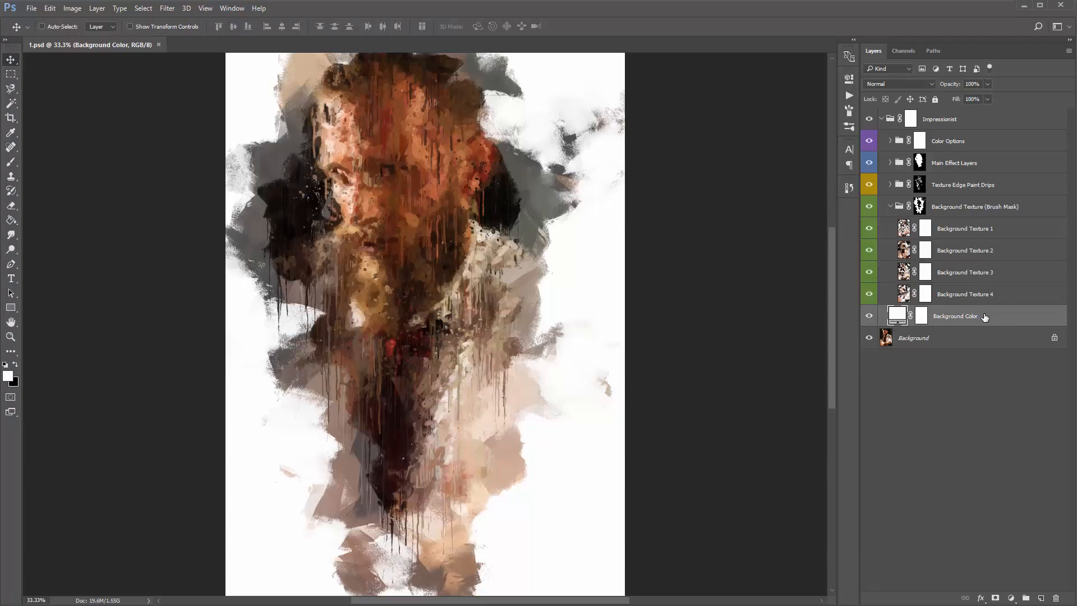
{"action": "double_click", "coordinate": [897, 318]}
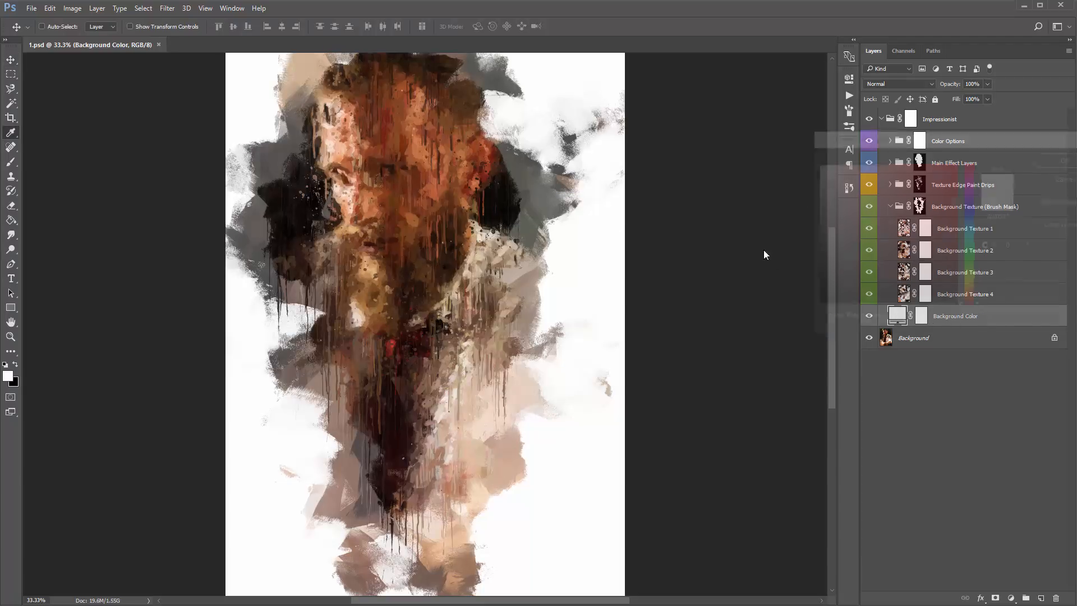
{"action": "left_click_drag", "start_coordinate": [726, 139], "coordinate": [760, 142]}
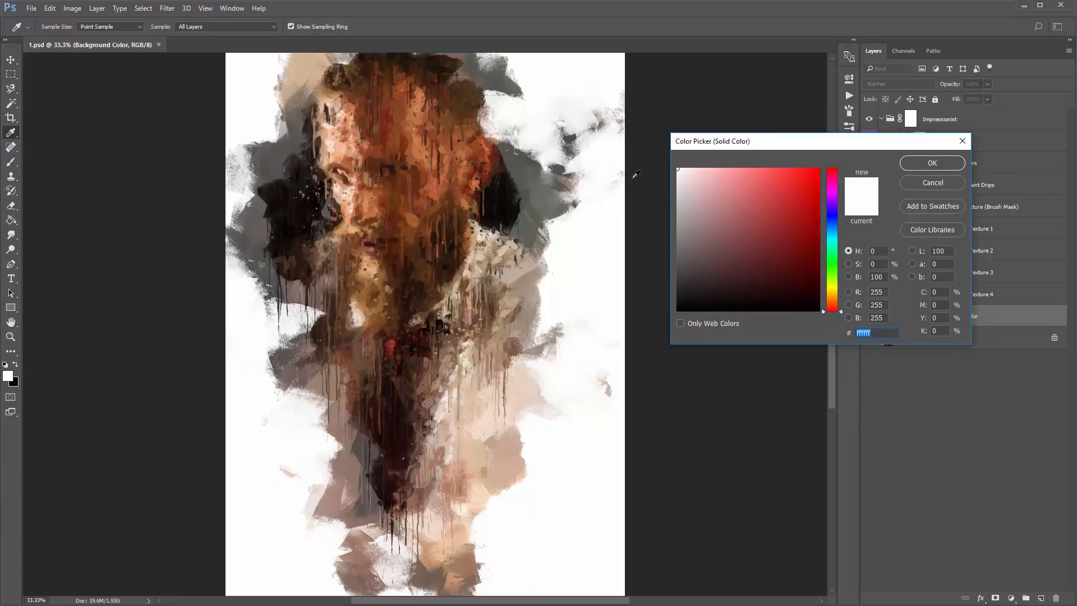
{"action": "left_click", "coordinate": [304, 69]}
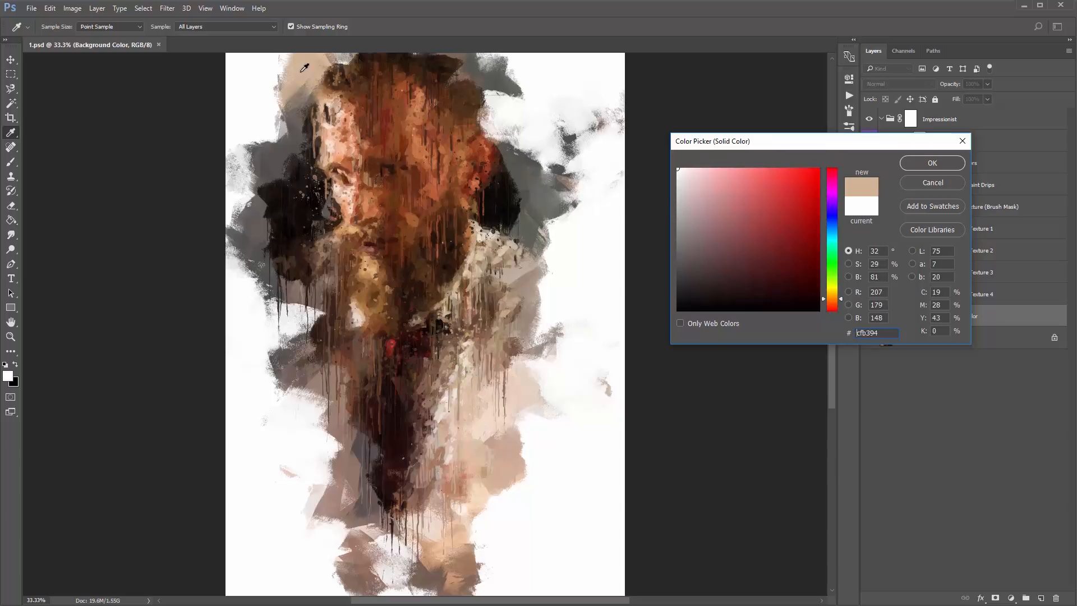
{"action": "left_click", "coordinate": [517, 155]}
{"action": "left_click", "coordinate": [529, 193]}
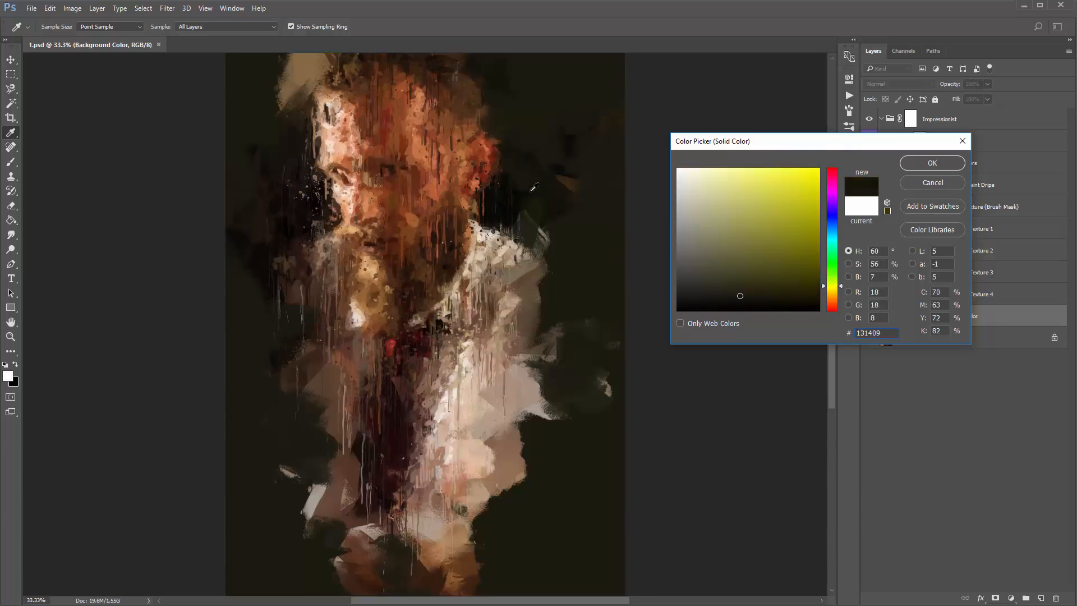
{"action": "left_click", "coordinate": [488, 236]}
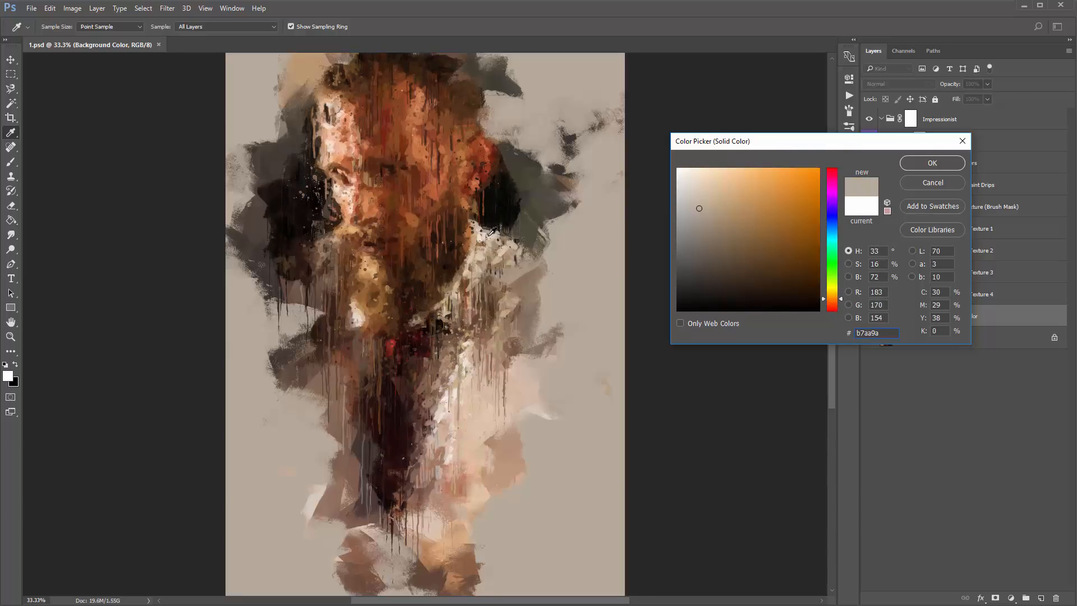
{"action": "left_click", "coordinate": [933, 163]}
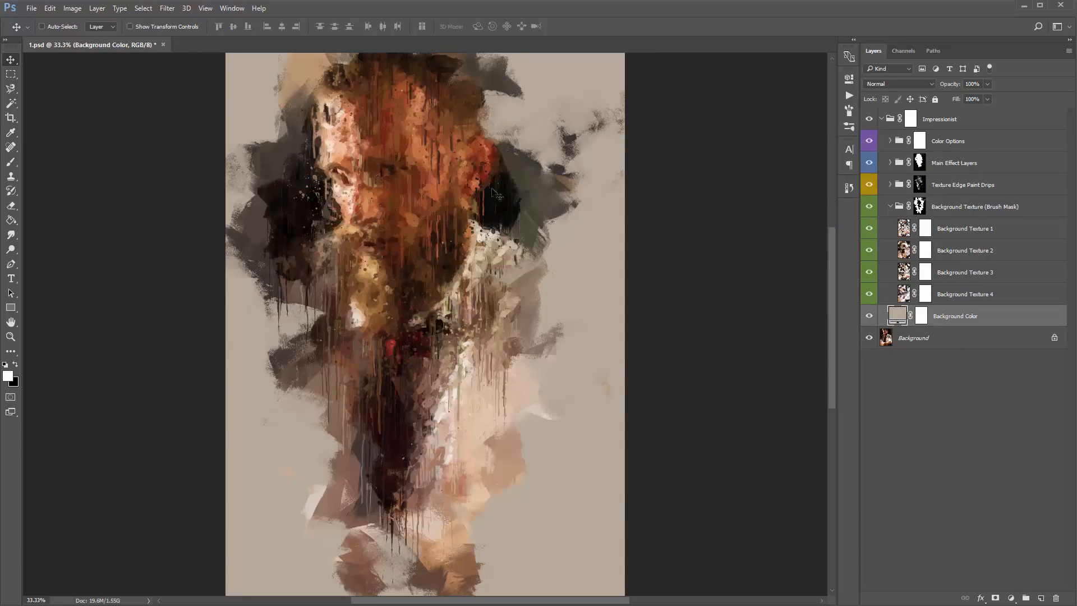
- Hide the Background Color and original Background layers to view the effect on transparency, and show both again
{"action": "left_click", "coordinate": [869, 316]}
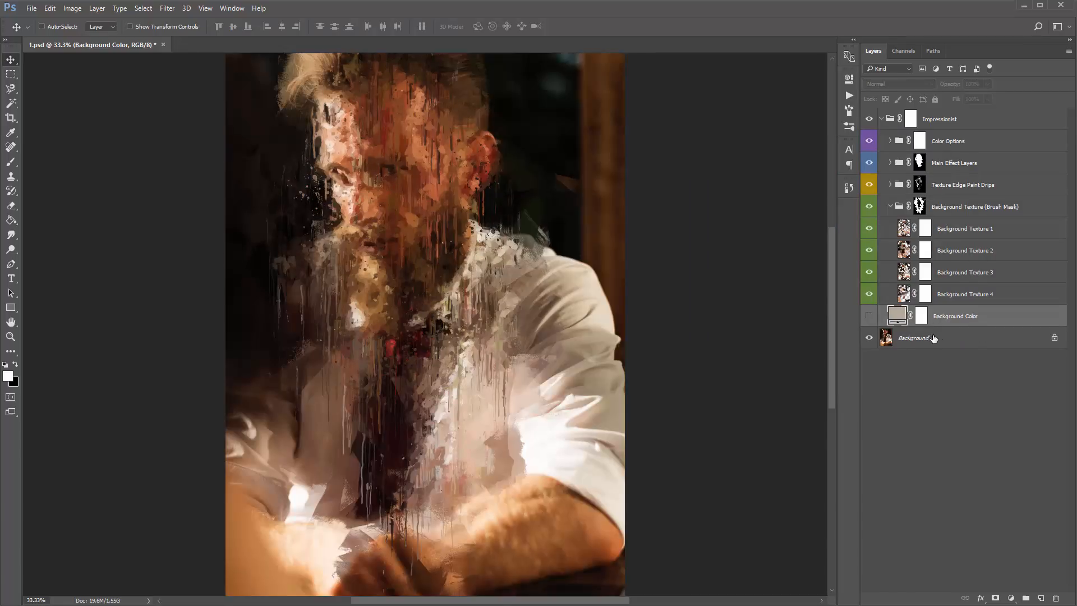
{"action": "left_click", "coordinate": [920, 338]}
{"action": "left_click", "coordinate": [869, 338]}
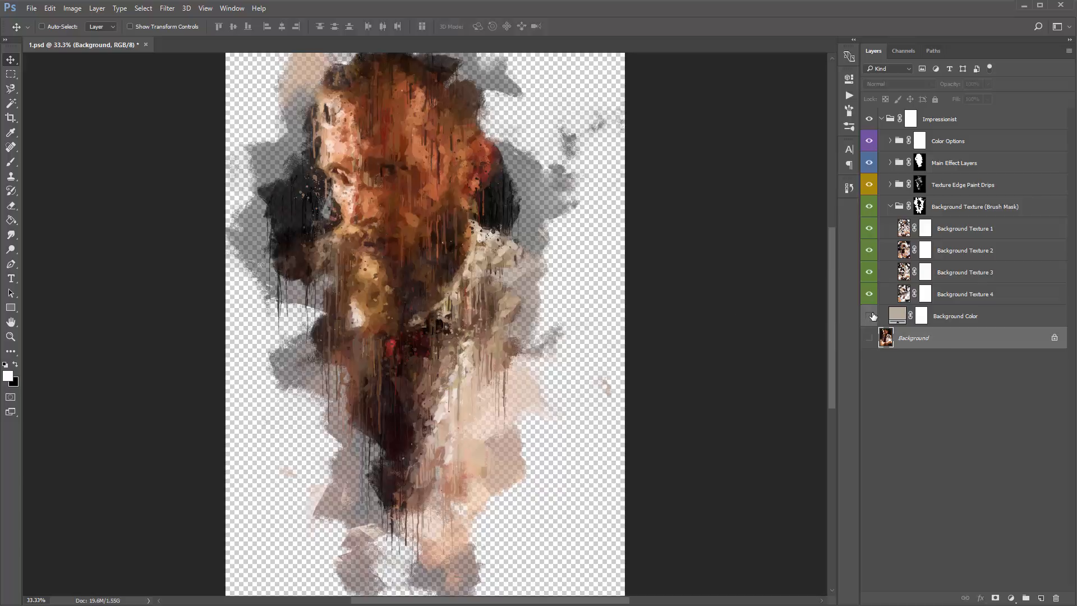
{"action": "left_click_drag", "start_coordinate": [872, 316], "coordinate": [869, 338]}
- Collapse the Background Texture (Brush Mask) group and select the Background Color layer
{"action": "left_click", "coordinate": [890, 207]}
{"action": "left_click", "coordinate": [953, 194]}
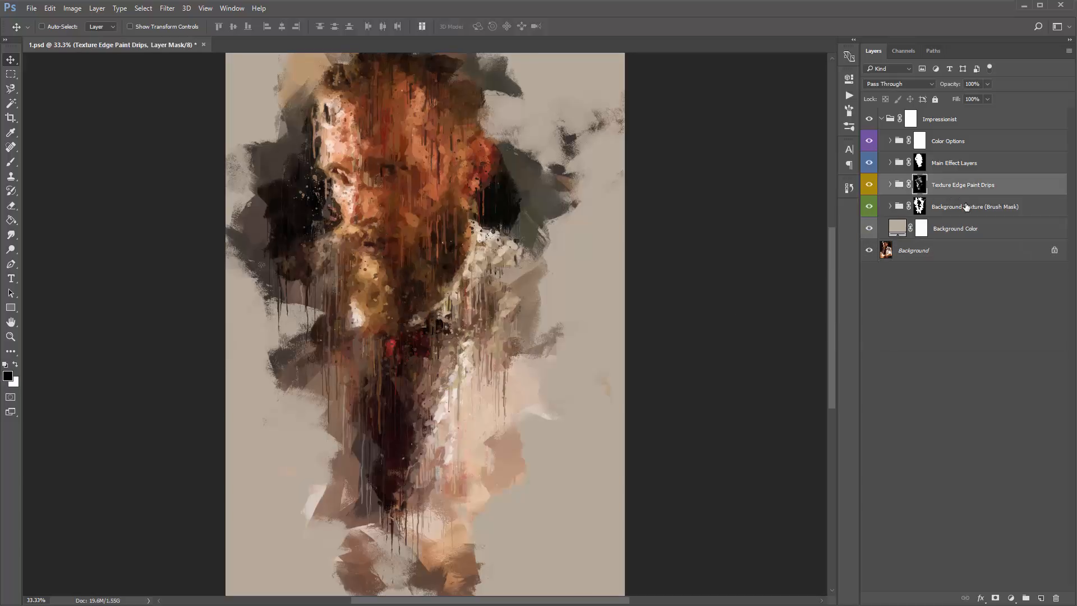
{"action": "left_click", "coordinate": [966, 207], "text": "shift"}
{"action": "left_click", "coordinate": [968, 225]}
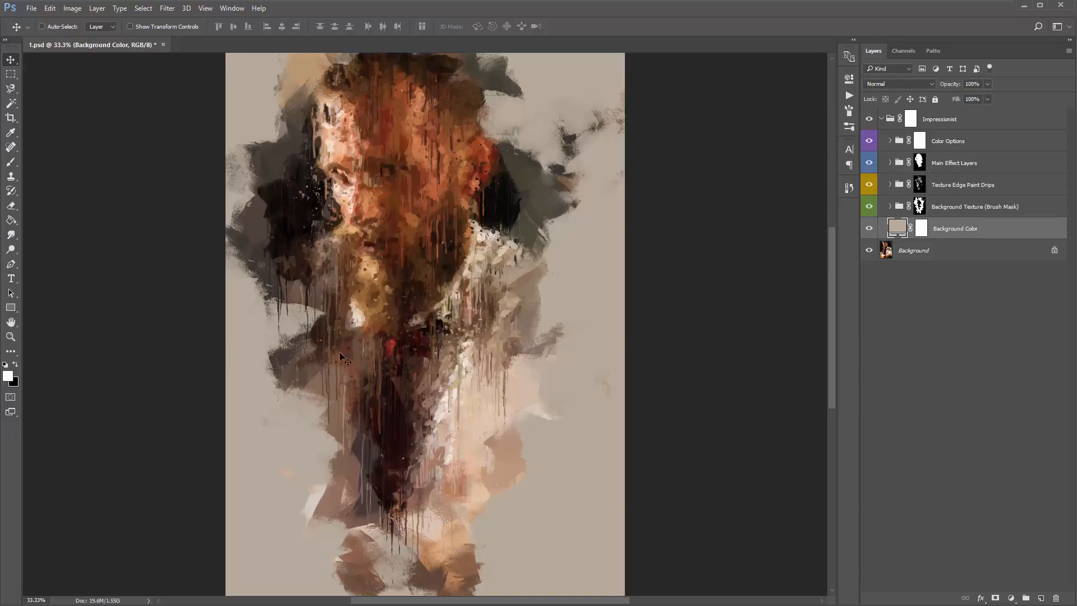
- Toggle the visibility of the Main Effect Layers, Texture Edge Paint Drips and Background Texture groups to compare their contributions
{"action": "left_click", "coordinate": [971, 162]}
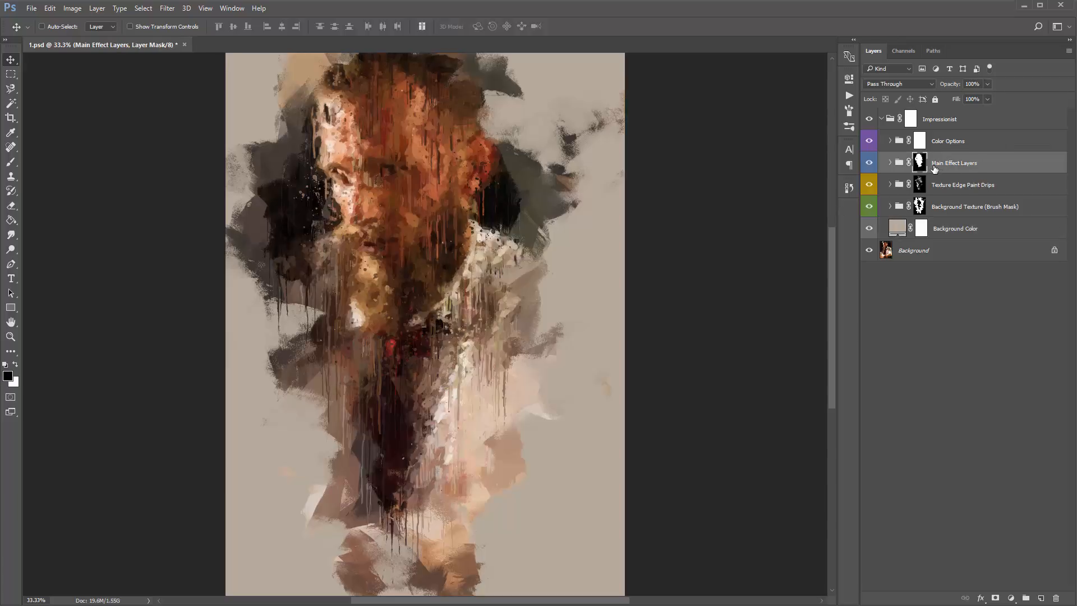
{"action": "left_click", "coordinate": [870, 162]}
{"action": "left_click", "coordinate": [870, 162]}
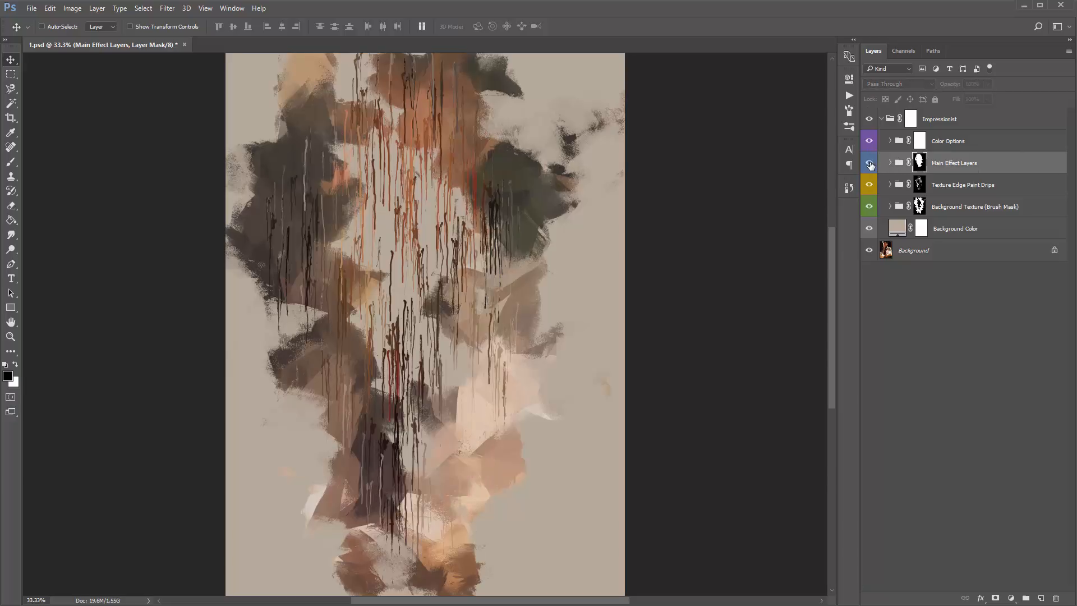
{"action": "left_click", "coordinate": [869, 163]}
{"action": "left_click", "coordinate": [870, 162]}
{"action": "left_click", "coordinate": [869, 187]}
{"action": "left_click", "coordinate": [869, 187]}
{"action": "left_click", "coordinate": [868, 207]}
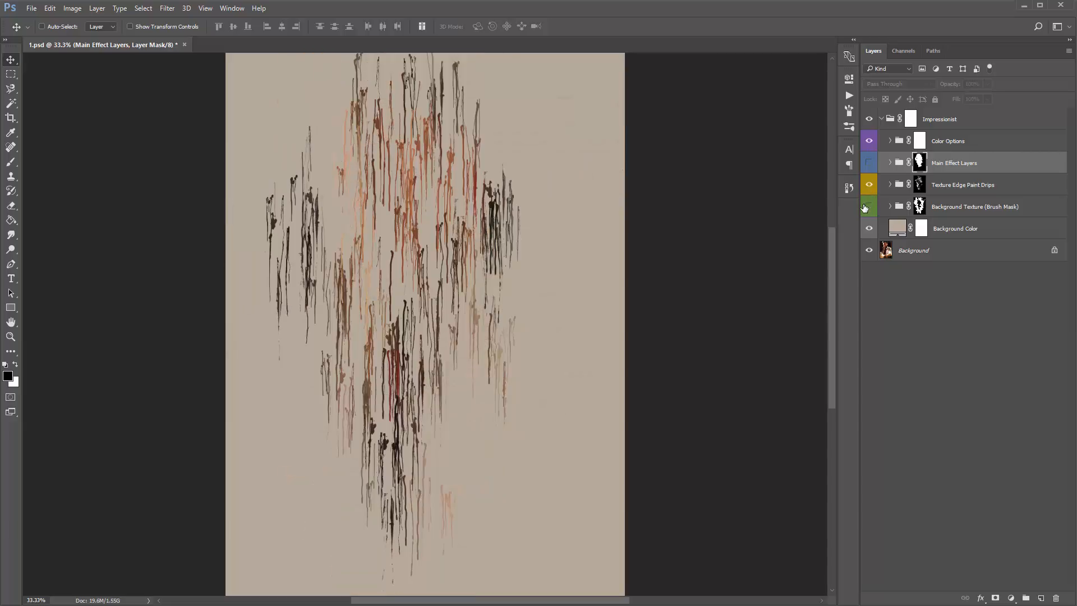
{"action": "left_click", "coordinate": [867, 207]}
{"action": "left_click", "coordinate": [868, 207]}
{"action": "left_click", "coordinate": [867, 207]}
{"action": "left_click", "coordinate": [869, 162]}
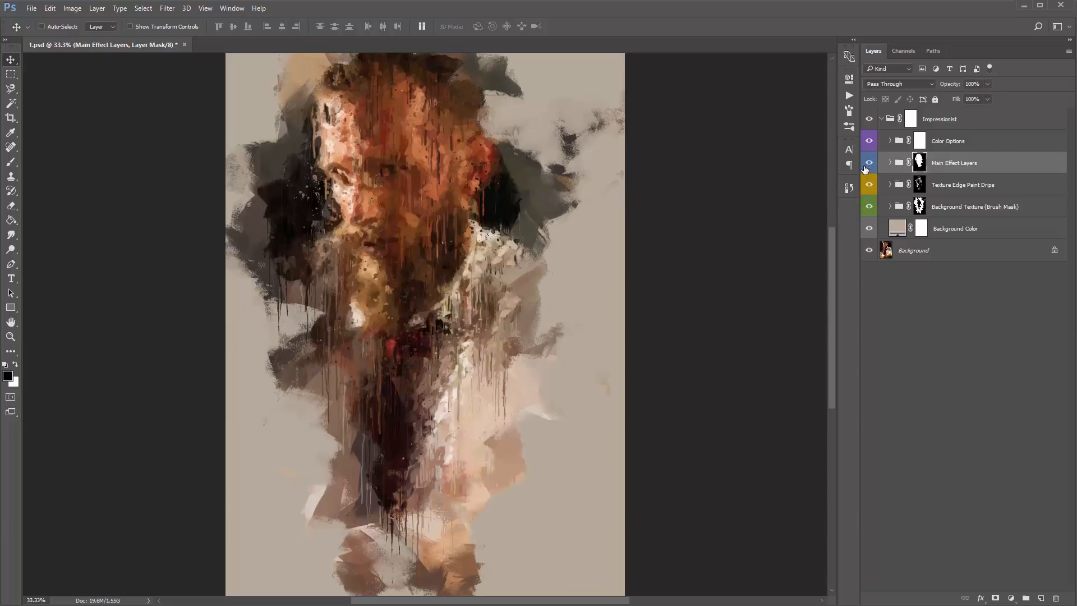
- Toggle the Main Effect Layers mask off and on to compare the full painting, and view the mask on its own
{"action": "left_click", "coordinate": [960, 168]}
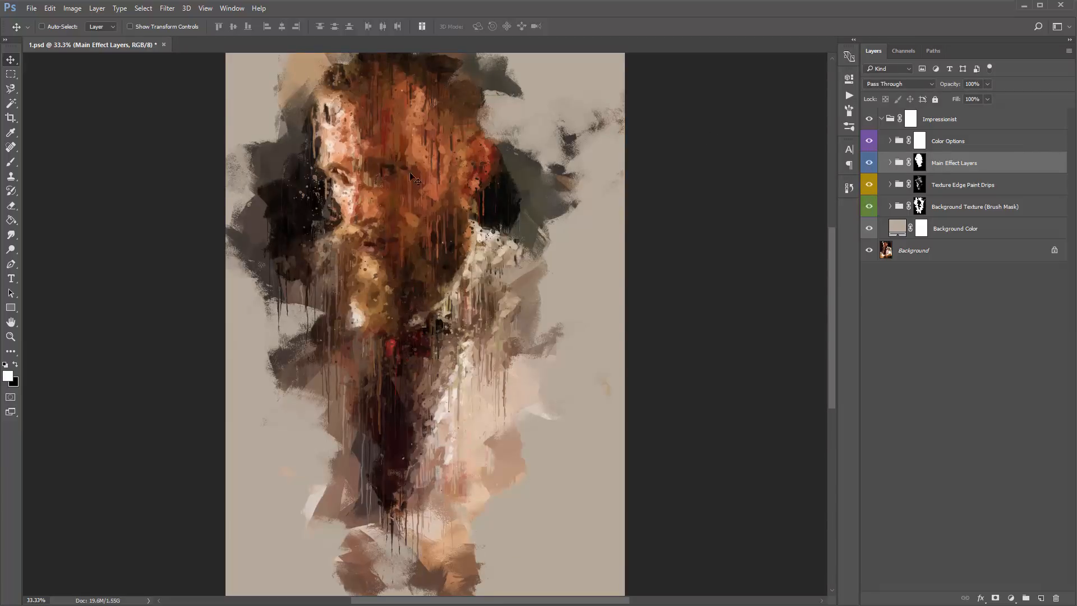
{"action": "left_click", "coordinate": [920, 163]}
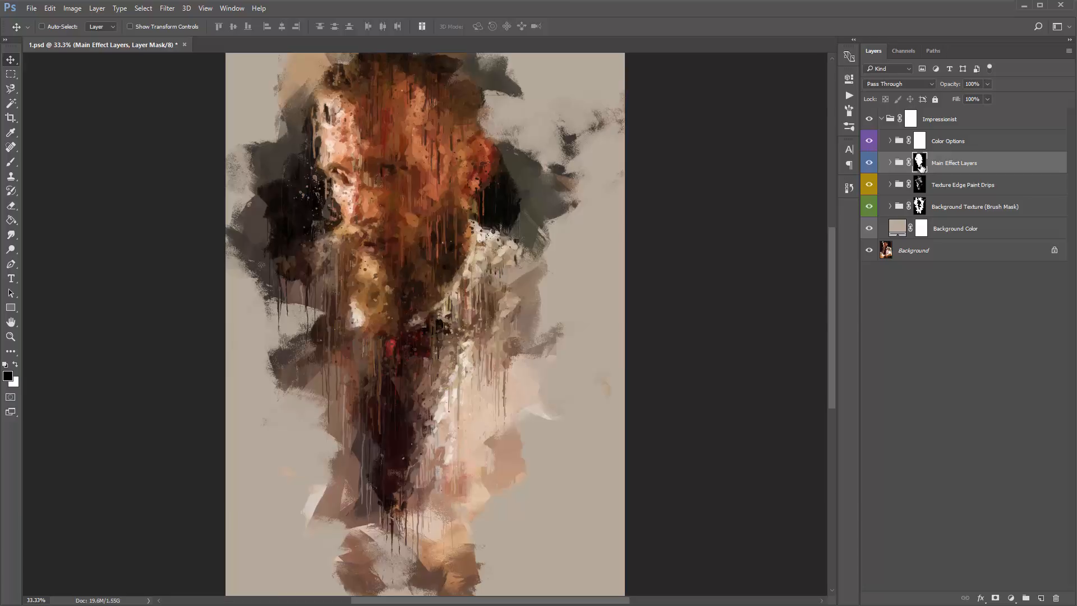
{"action": "left_click", "coordinate": [921, 163], "text": "shift"}
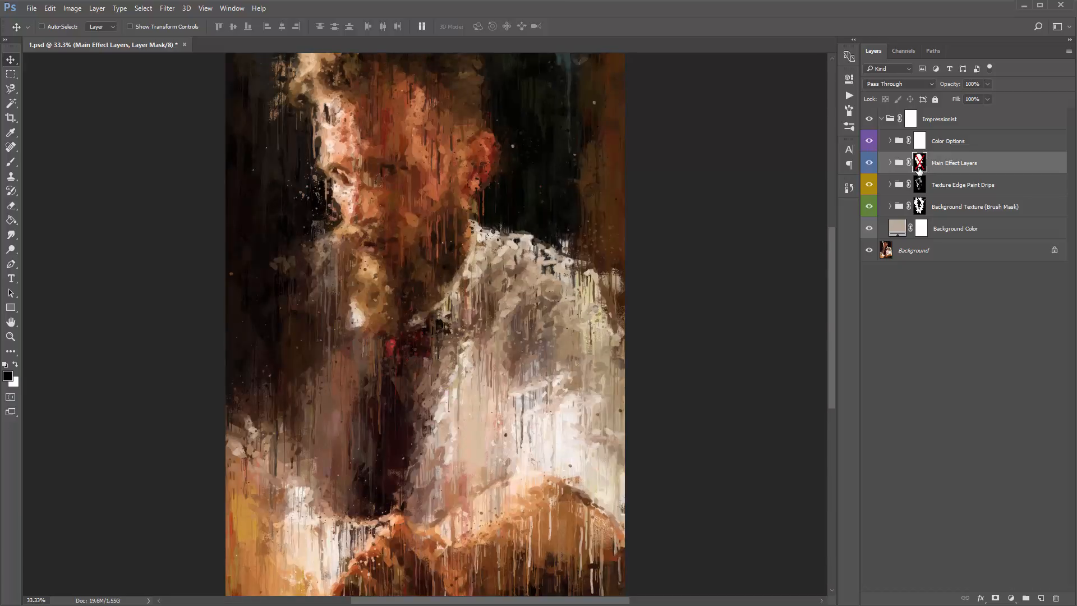
{"action": "left_click", "coordinate": [921, 163], "text": "shift"}
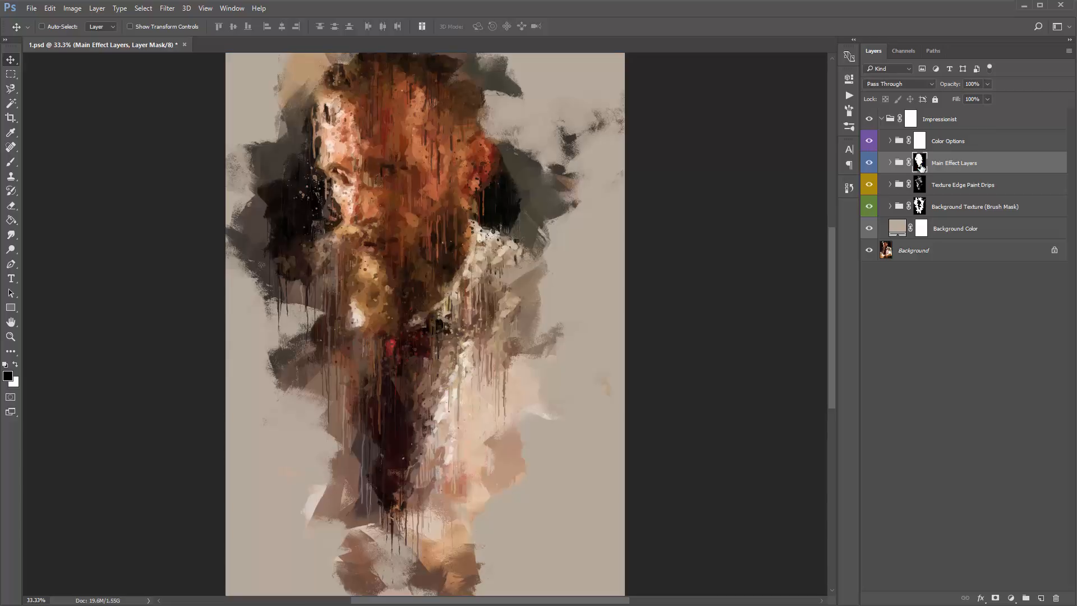
{"action": "left_click", "coordinate": [921, 163], "text": "shift"}
{"action": "left_click", "coordinate": [921, 163], "text": "shift"}
{"action": "left_click", "coordinate": [921, 163], "text": "shift"}
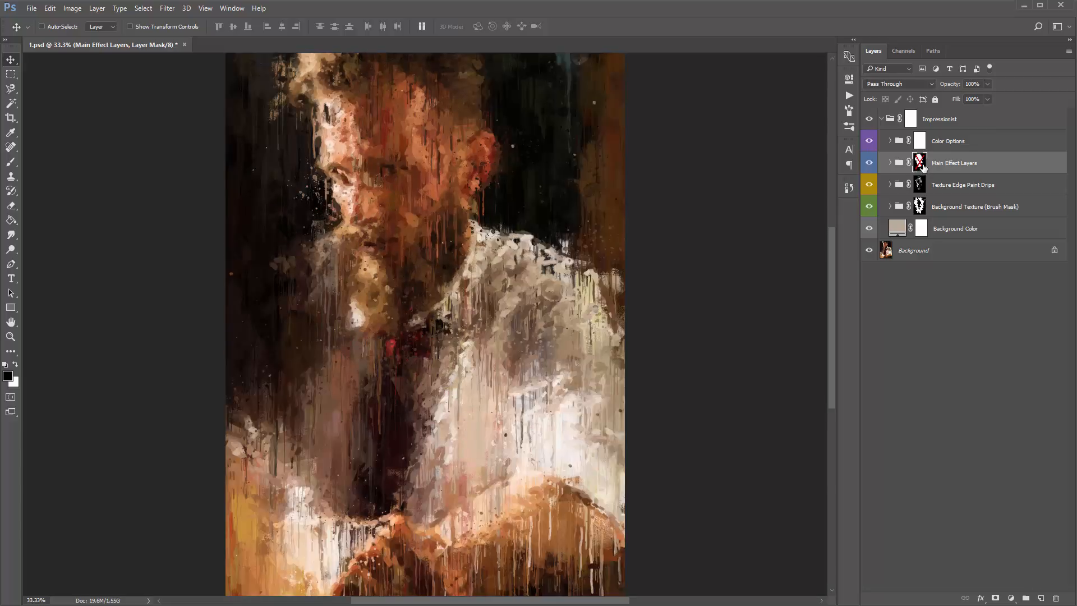
{"action": "left_click", "coordinate": [920, 162], "text": "shift"}
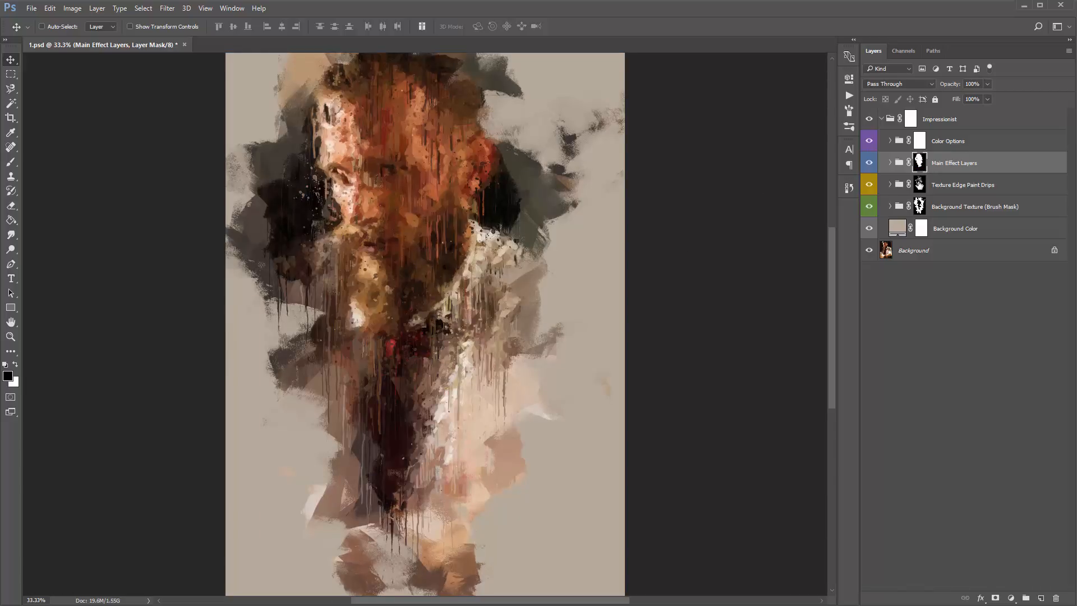
{"action": "left_click", "coordinate": [920, 163], "text": "shift"}
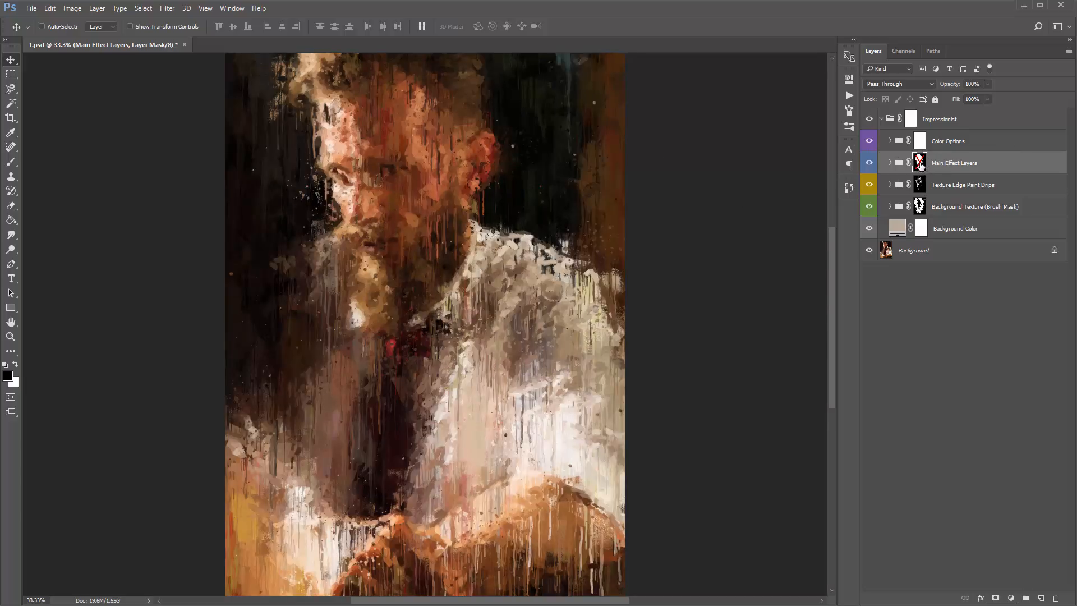
{"action": "left_click", "coordinate": [921, 166], "text": "shift"}
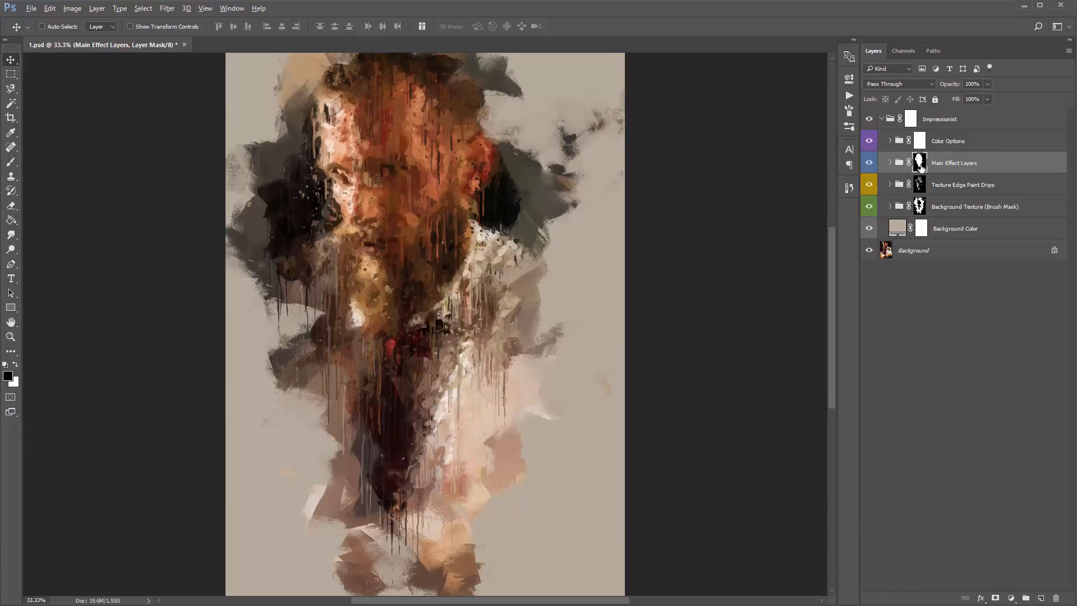
{"action": "left_click", "coordinate": [921, 164], "text": "alt"}
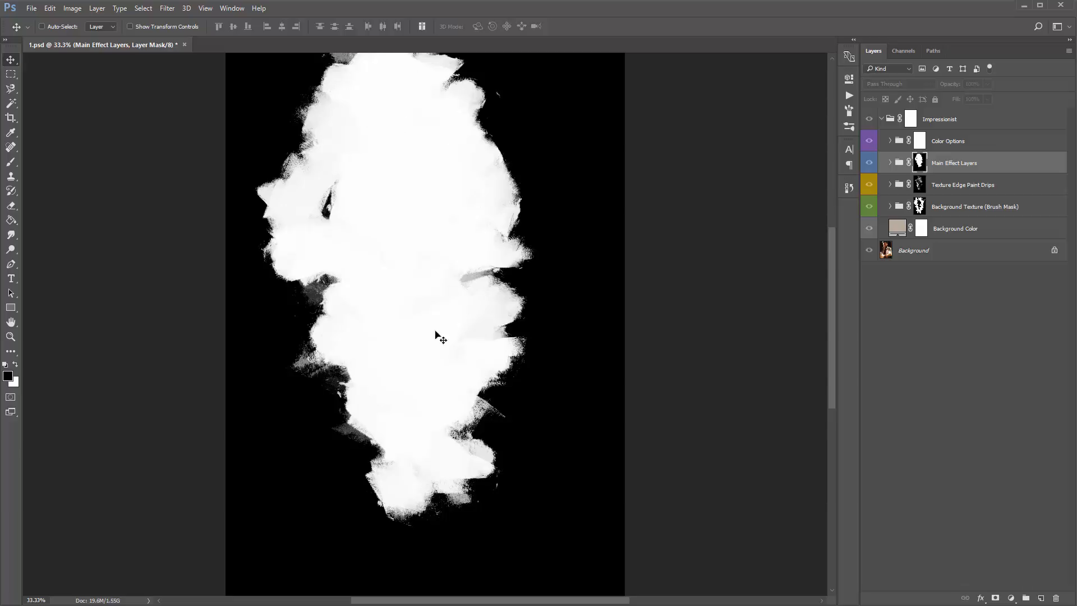
{"action": "left_click", "coordinate": [919, 163], "text": "alt"}
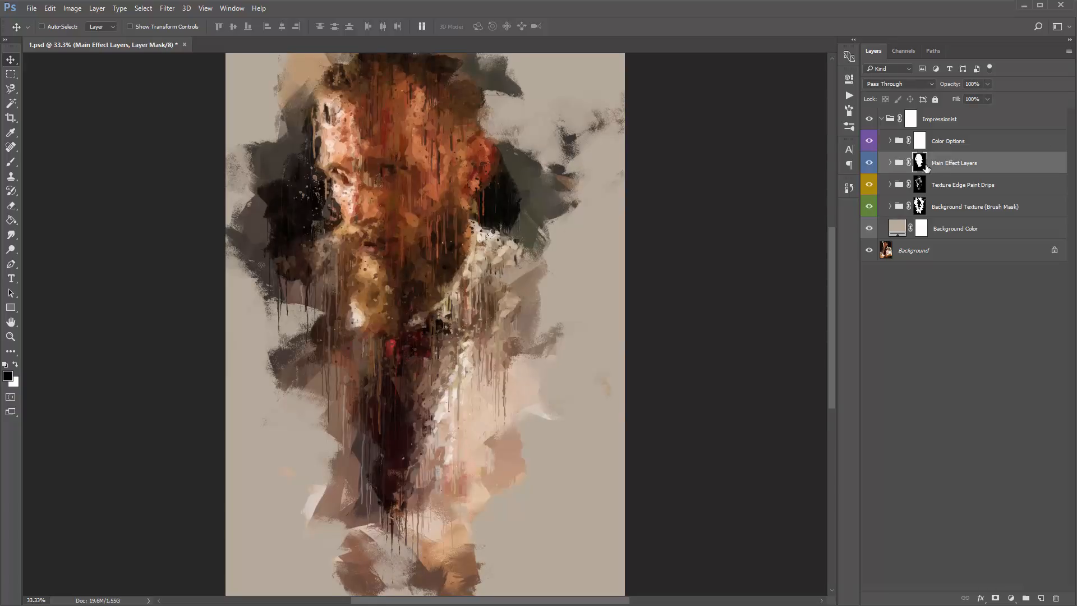
- Disable the Main Effect Layers group's mask and expand the group
{"action": "left_click", "coordinate": [920, 163], "text": "shift"}
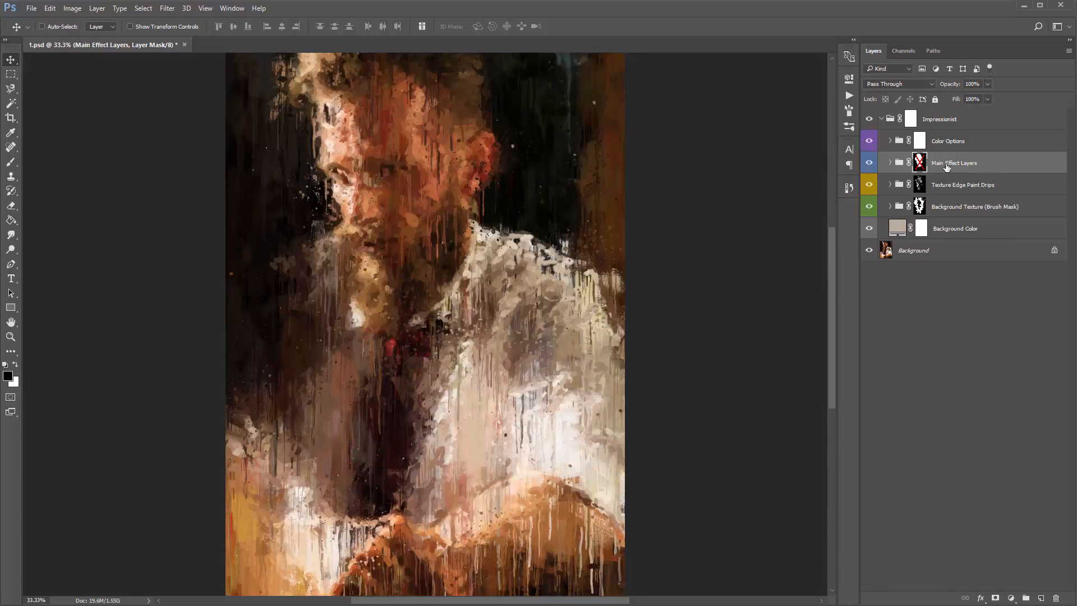
{"action": "left_click", "coordinate": [890, 163]}
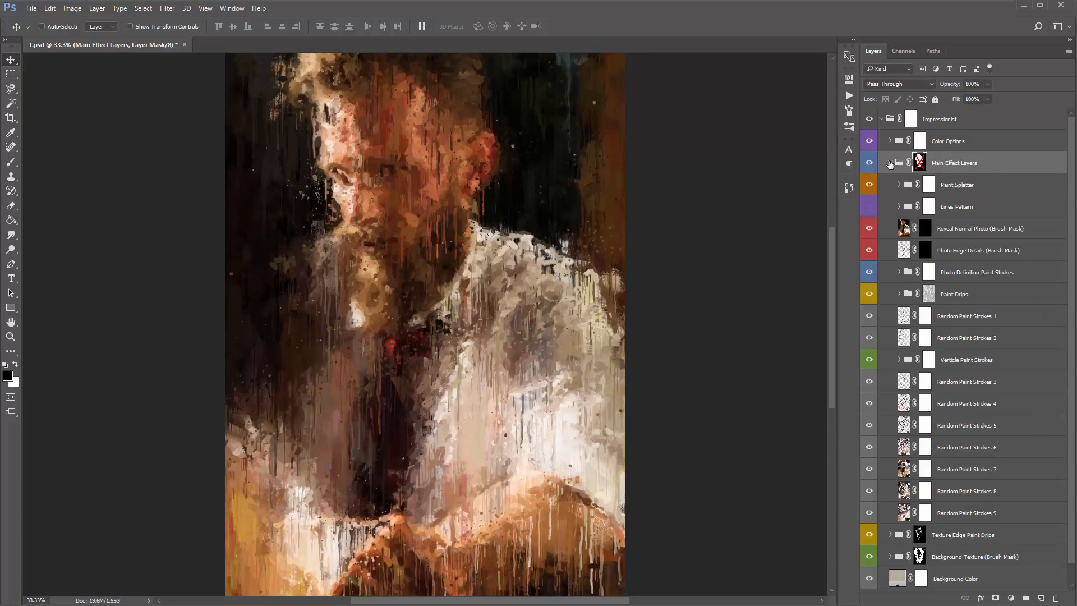
- Select the Paint Drips group inside Main Effect Layers and toggle its visibility repeatedly to compare the drips, leaving it hidden
{"action": "left_click", "coordinate": [889, 163]}
{"action": "left_click", "coordinate": [890, 163]}
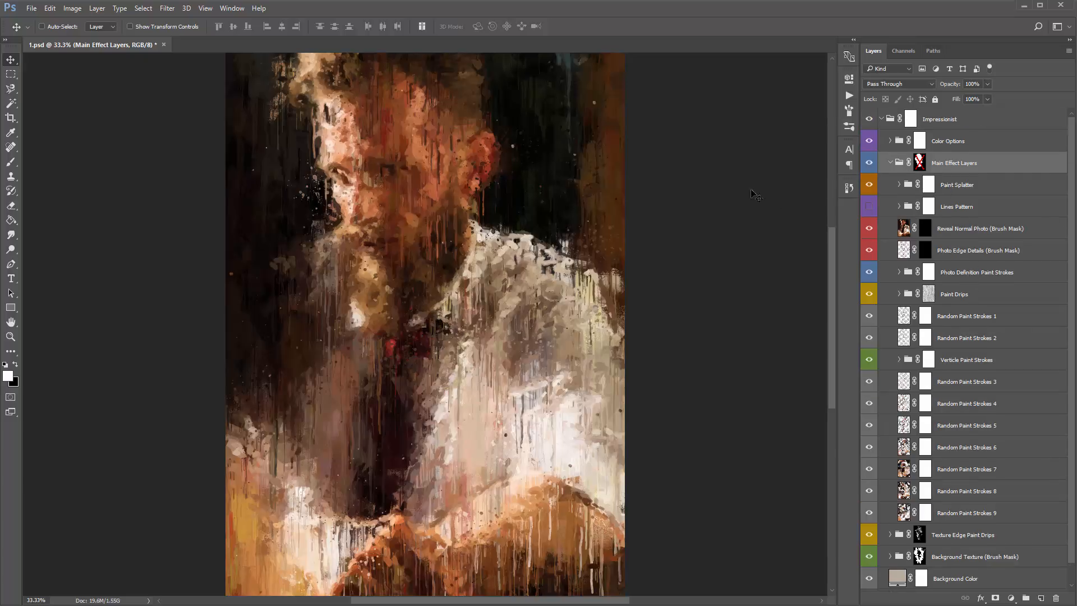
{"action": "left_click", "coordinate": [990, 294]}
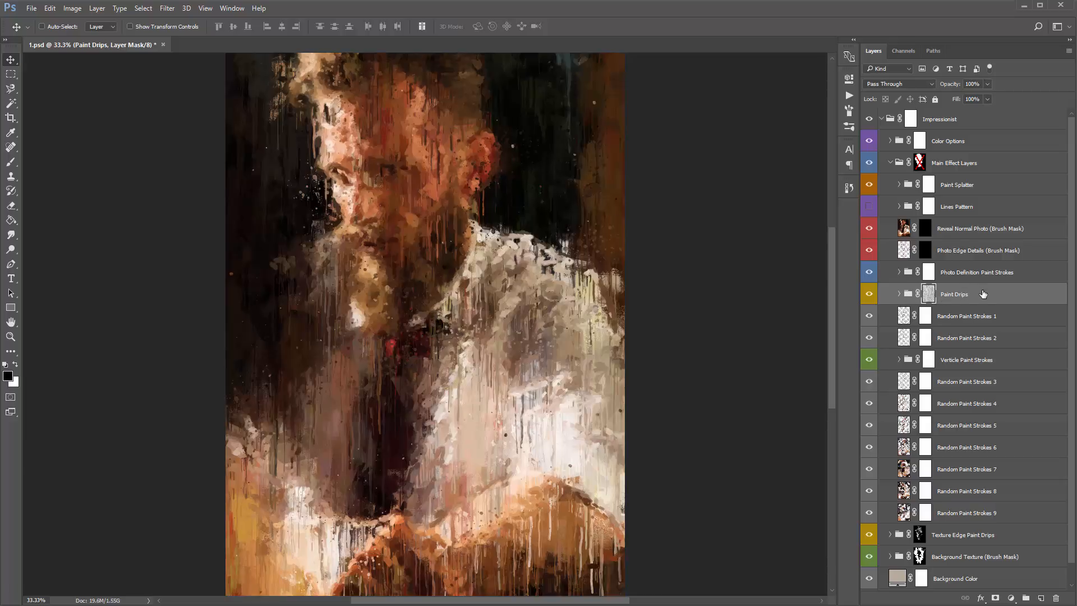
{"action": "left_click", "coordinate": [909, 294]}
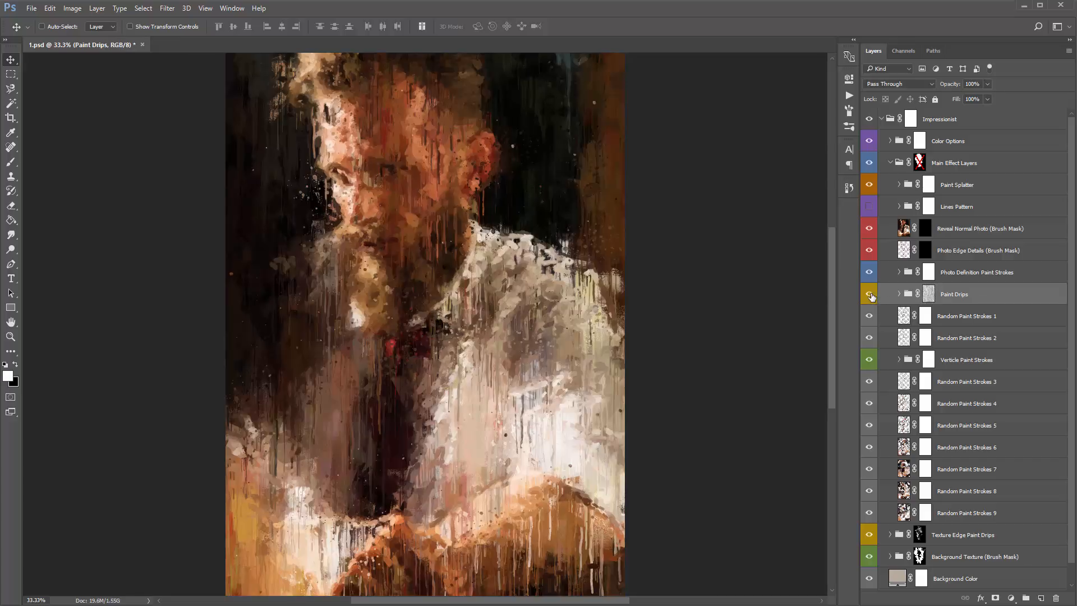
{"action": "left_click", "coordinate": [869, 294]}
{"action": "left_click", "coordinate": [869, 294]}
{"action": "left_click", "coordinate": [868, 294]}
{"action": "left_click", "coordinate": [869, 294]}
{"action": "left_click", "coordinate": [869, 294]}
{"action": "left_click", "coordinate": [869, 294]}
{"action": "left_click", "coordinate": [869, 294]}
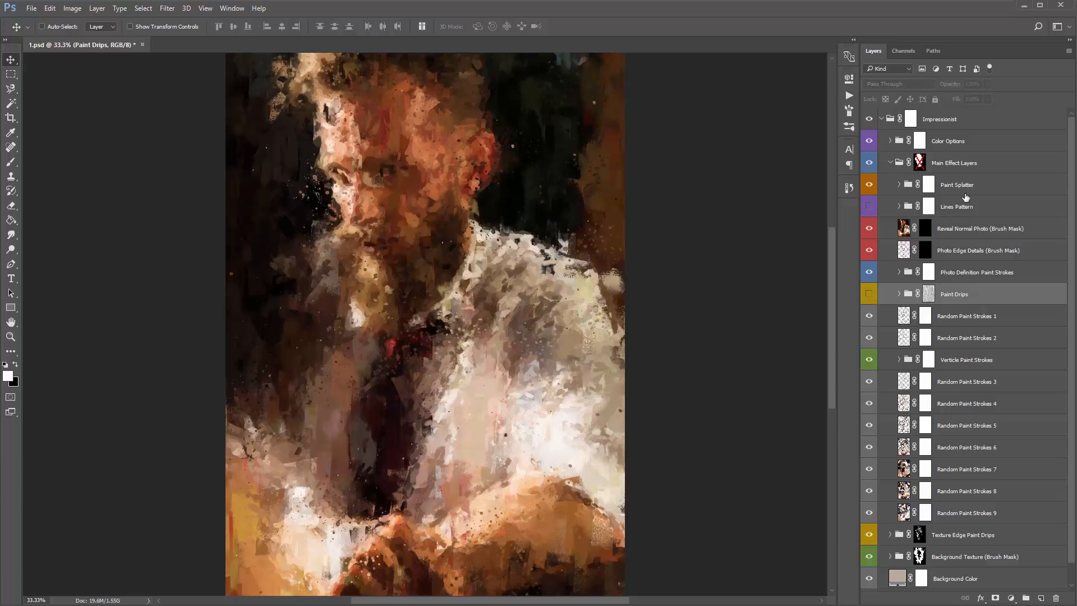
- Toggle the Paint Splatter and Paint Drips groups on and off to compare them, leaving both hidden
{"action": "left_click", "coordinate": [965, 191]}
{"action": "key", "text": "x"}
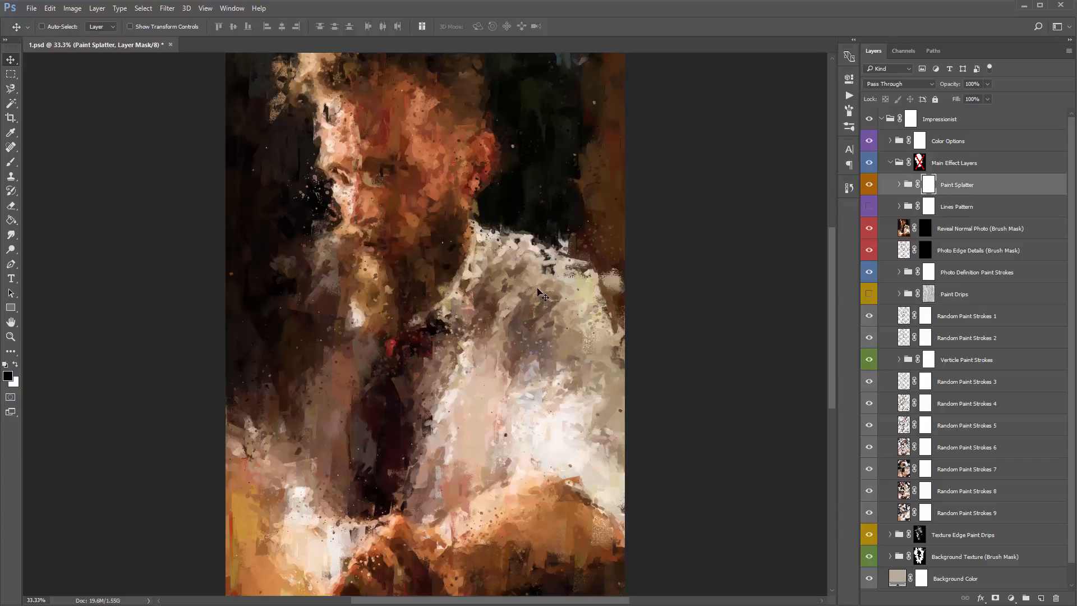
{"action": "left_click", "coordinate": [870, 185]}
{"action": "left_click", "coordinate": [870, 186]}
{"action": "left_click", "coordinate": [871, 186]}
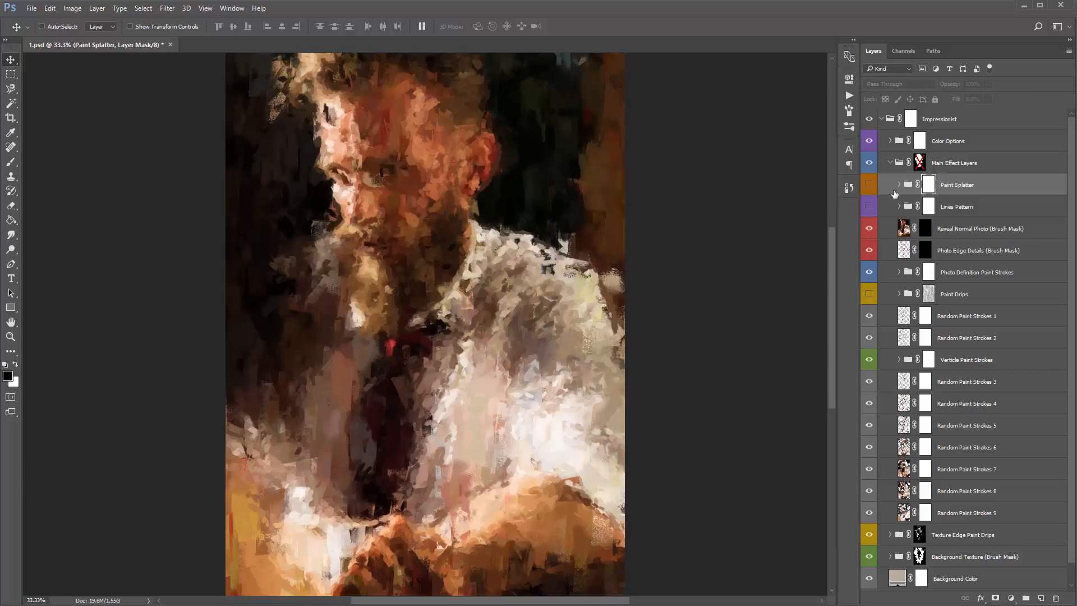
{"action": "left_click", "coordinate": [870, 185]}
{"action": "left_click", "coordinate": [869, 294]}
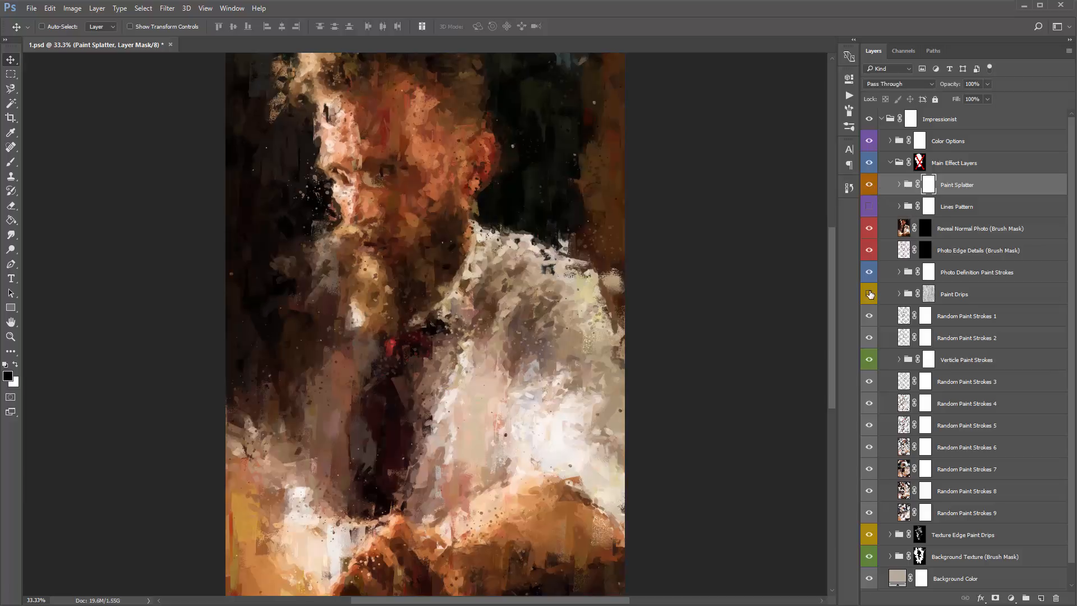
{"action": "left_click", "coordinate": [869, 294]}
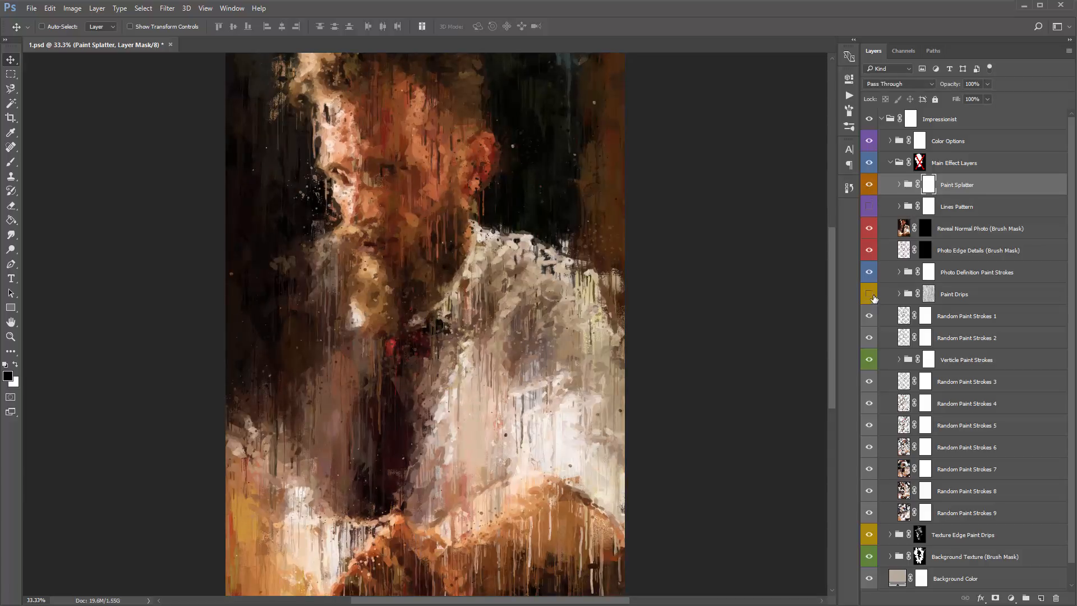
{"action": "left_click", "coordinate": [869, 187]}
- Show the Lines Pattern group, expand it and select the pattern layer inside
{"action": "left_click", "coordinate": [929, 207]}
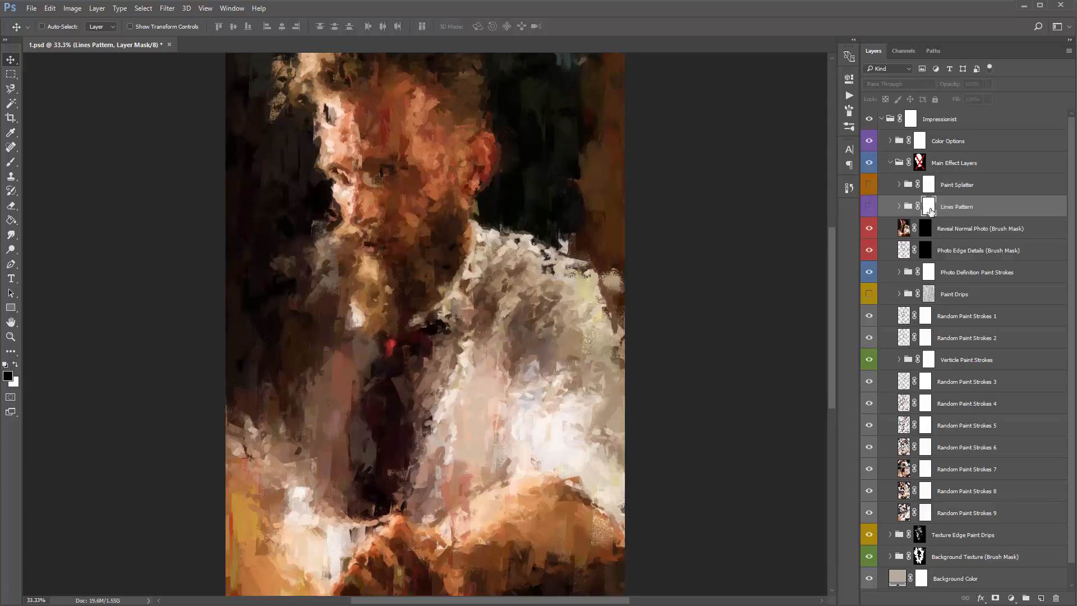
{"action": "left_click", "coordinate": [870, 208]}
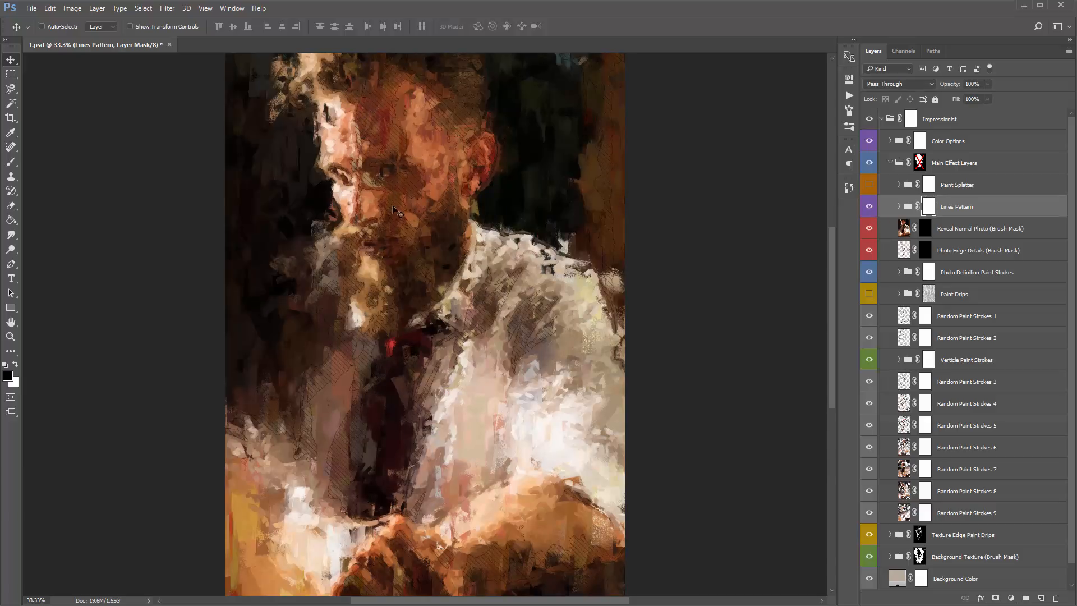
{"action": "left_click", "coordinate": [899, 207]}
{"action": "left_click", "coordinate": [972, 250]}
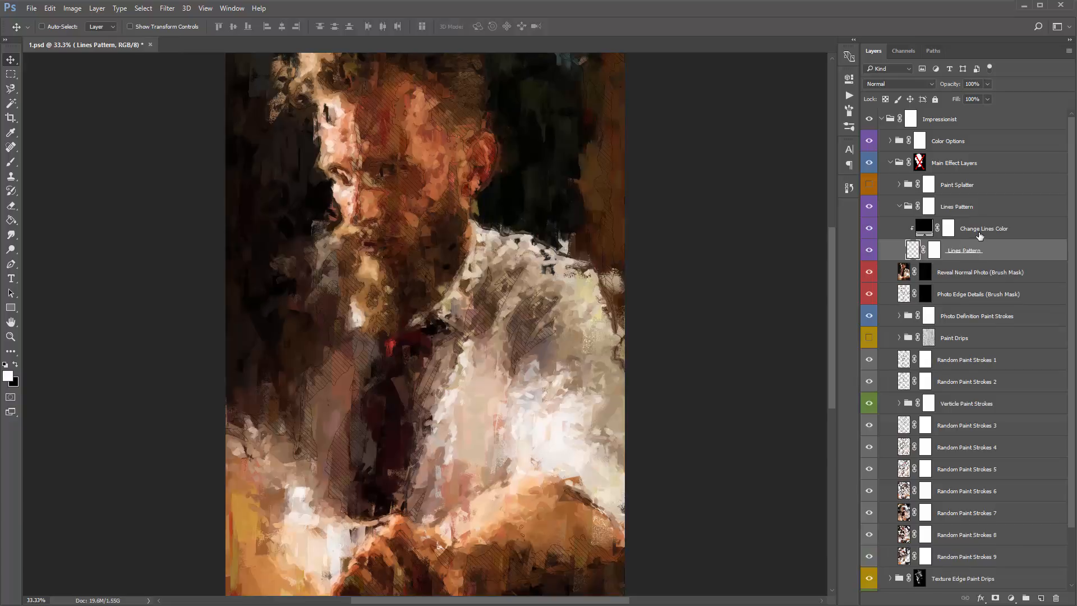
- Try dark red and light grey (c7c7c7) as the Change Lines Color fill, and cancel the colour change
{"action": "left_click", "coordinate": [924, 230]}
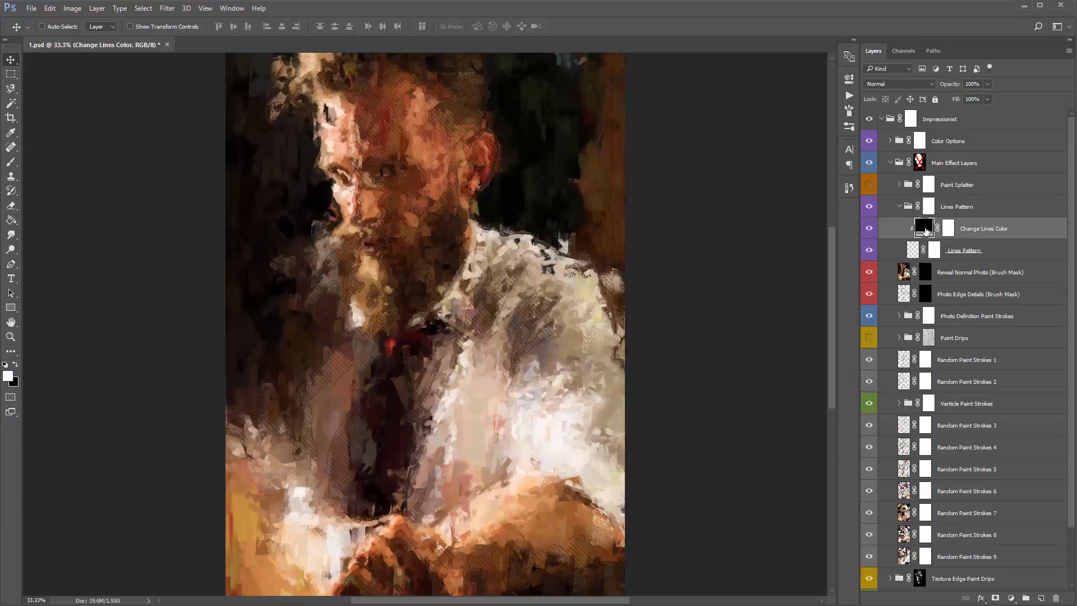
{"action": "double_click", "coordinate": [925, 230]}
{"action": "left_click", "coordinate": [819, 178]}
{"action": "left_click", "coordinate": [810, 271]}
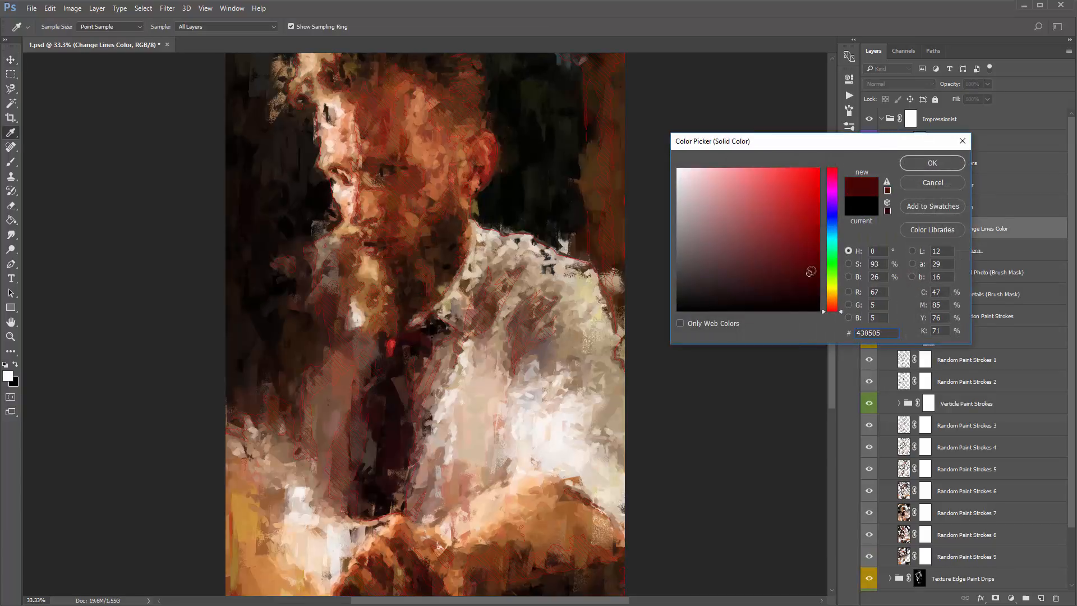
{"action": "left_click_drag", "start_coordinate": [810, 271], "coordinate": [848, 154]}
{"action": "left_click", "coordinate": [678, 200]}
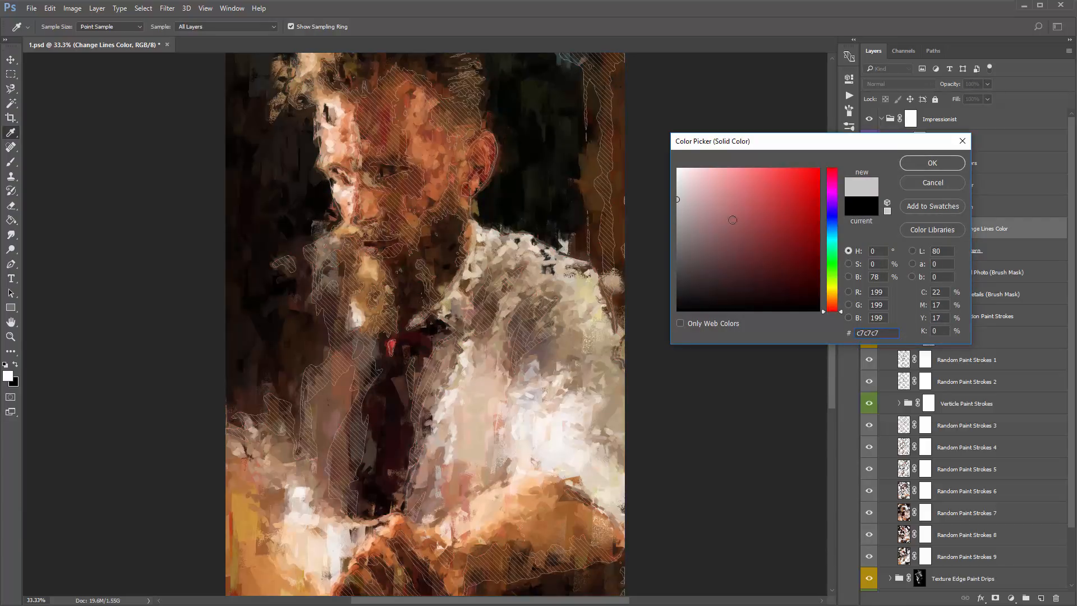
{"action": "left_click", "coordinate": [678, 242]}
{"action": "left_click", "coordinate": [934, 186]}
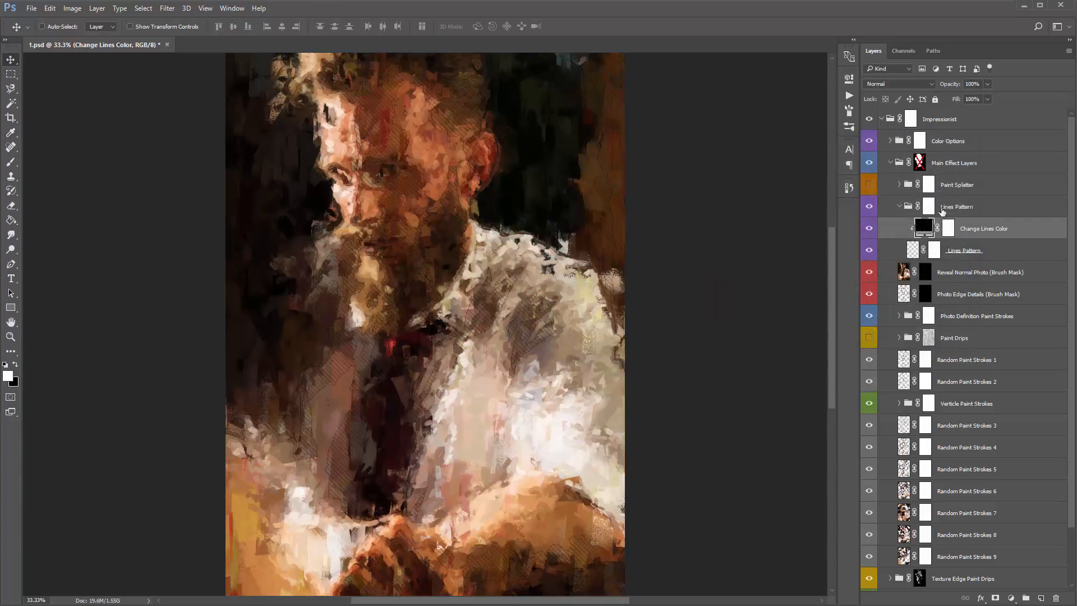
- Collapse the Lines Pattern group and hide it
{"action": "left_click", "coordinate": [939, 209]}
{"action": "left_click", "coordinate": [899, 207]}
{"action": "left_click", "coordinate": [870, 208]}
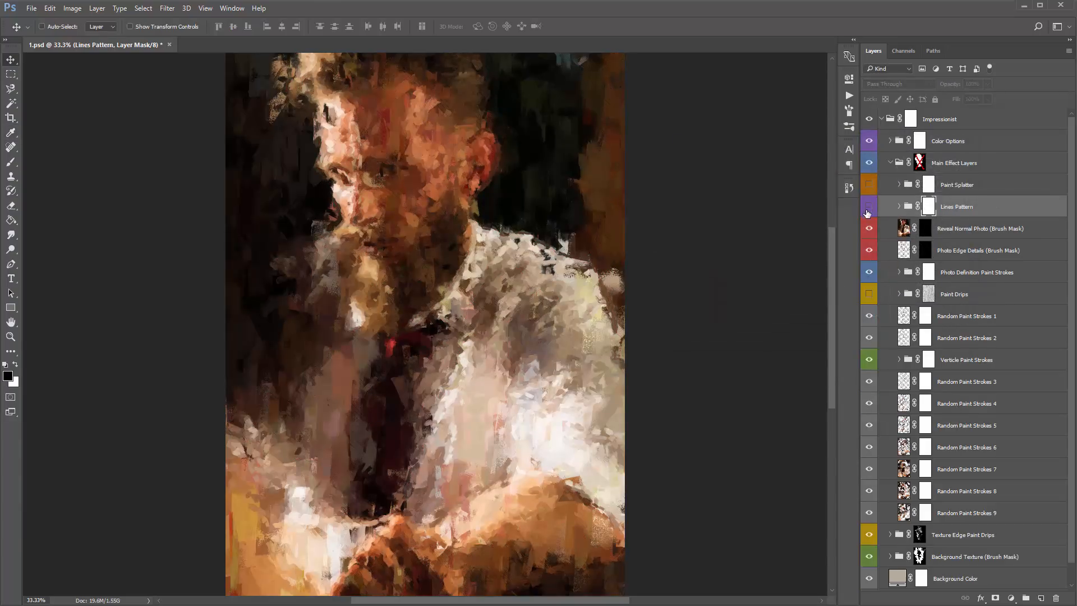
- Make the Paint Drips group visible and expand it to list its layers
{"action": "left_click", "coordinate": [868, 295]}
{"action": "left_click", "coordinate": [965, 297]}
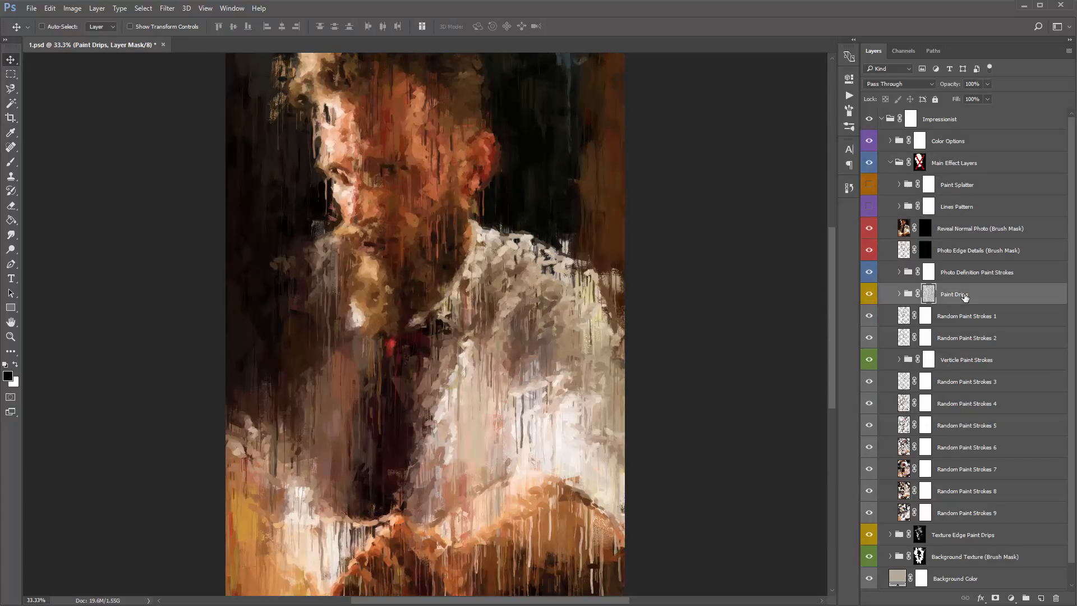
{"action": "left_click", "coordinate": [899, 294]}
{"action": "scroll", "coordinate": [990, 278], "scroll_direction": "down", "scroll_amount": 2}
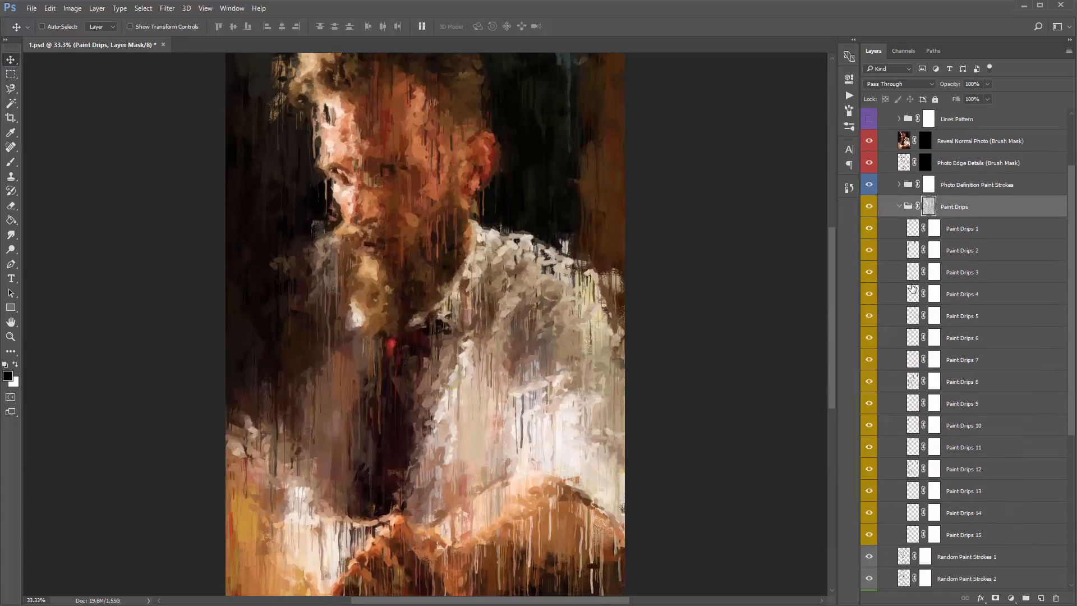
- Select Paint Drips 1 to 15, hide and show several of those layers to compare their drips, and collapse the group
{"action": "left_click", "coordinate": [979, 230]}
{"action": "left_click", "coordinate": [1002, 538], "text": "shift"}
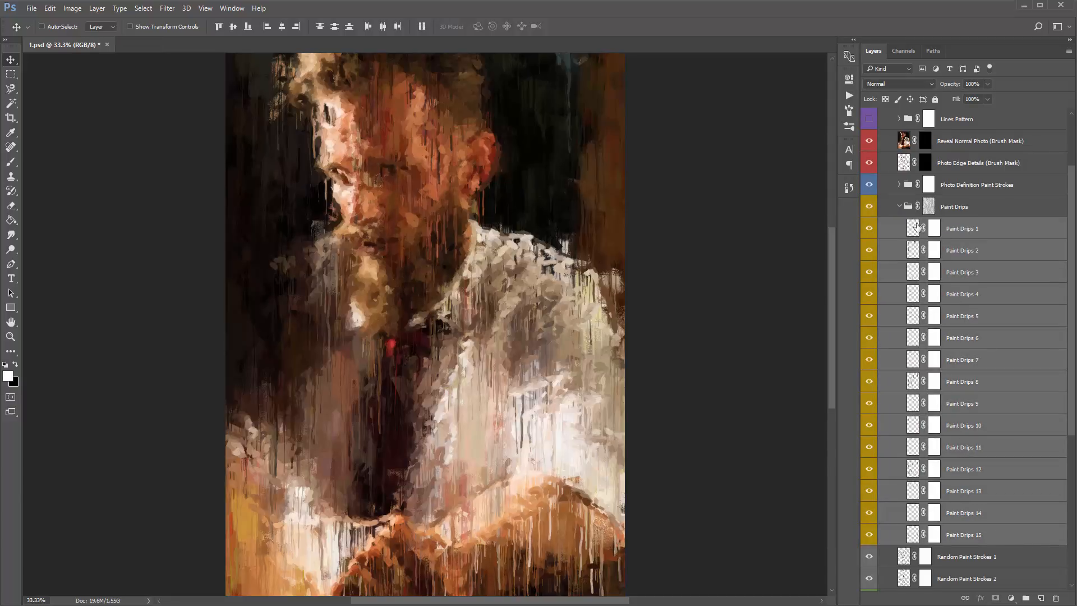
{"action": "left_click", "coordinate": [990, 240]}
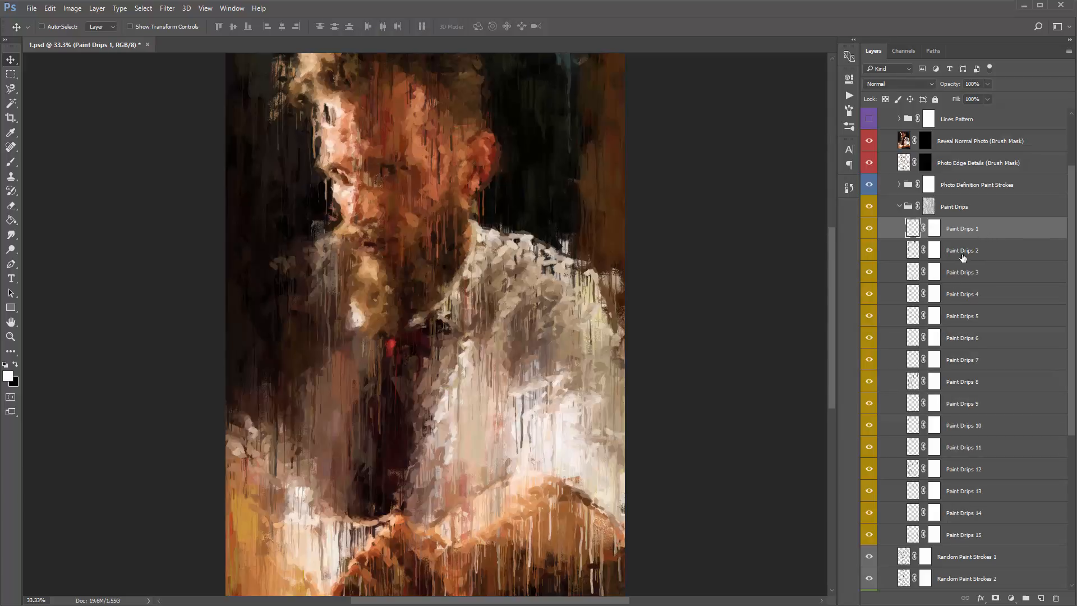
{"action": "left_click_drag", "start_coordinate": [870, 233], "coordinate": [869, 275]}
{"action": "left_click_drag", "start_coordinate": [868, 443], "coordinate": [871, 532]}
{"action": "left_click_drag", "start_coordinate": [869, 429], "coordinate": [865, 413]}
{"action": "left_click", "coordinate": [899, 207]}
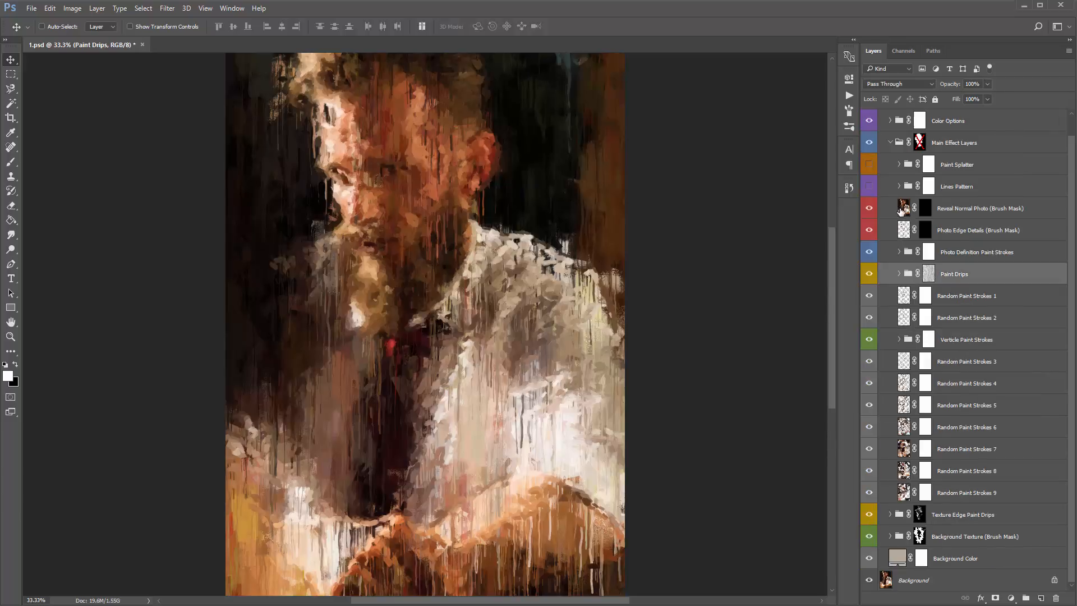
- Toggle the Photo Definition Paint Strokes group off and on to compare how it defines the portrait
{"action": "left_click", "coordinate": [951, 252]}
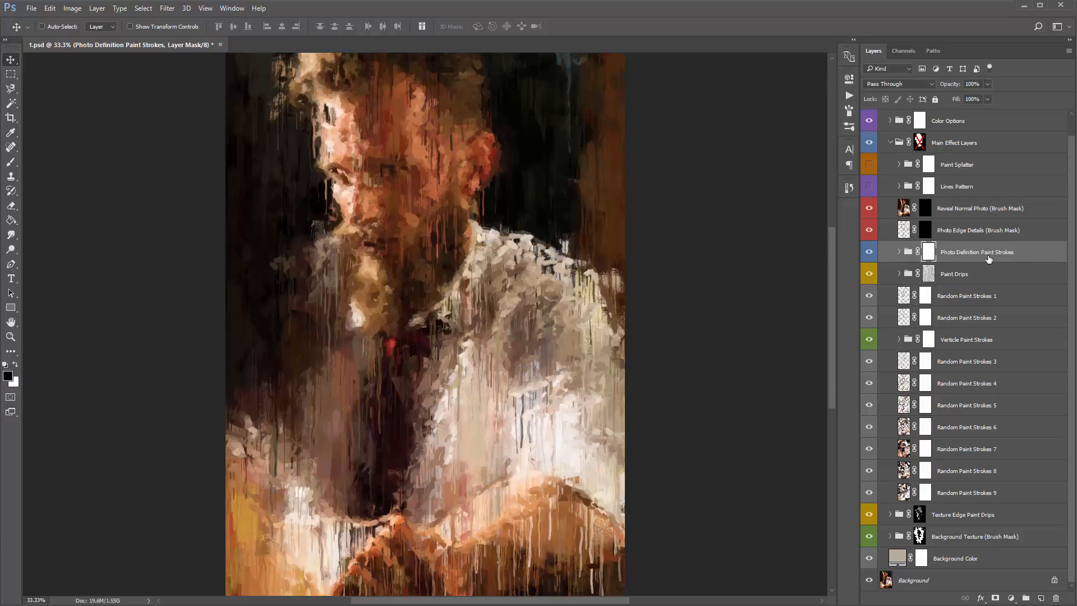
{"action": "left_click", "coordinate": [869, 253]}
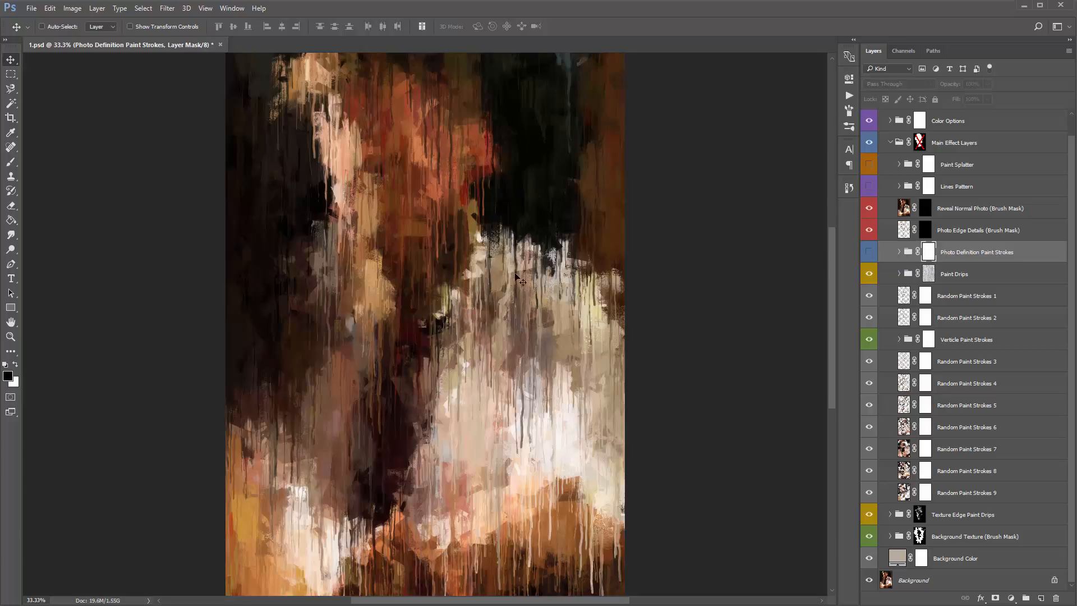
{"action": "left_click", "coordinate": [869, 252]}
{"action": "left_click", "coordinate": [869, 251]}
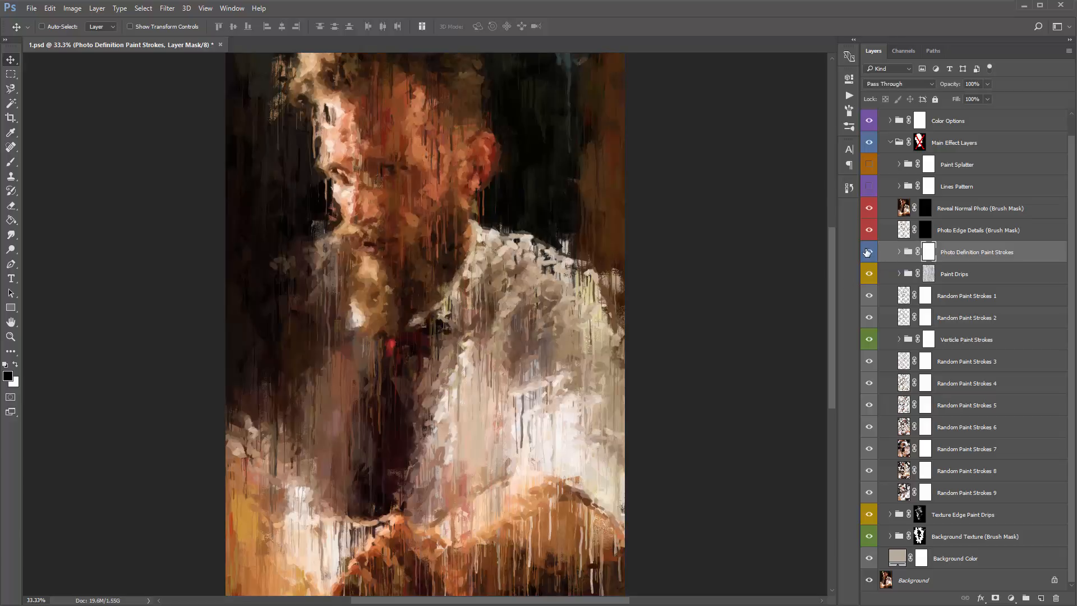
- Expand the Photo Definition Paint Strokes group, toggle its definition stroke layers off and on to compare, and collapse the group
{"action": "left_click", "coordinate": [929, 275]}
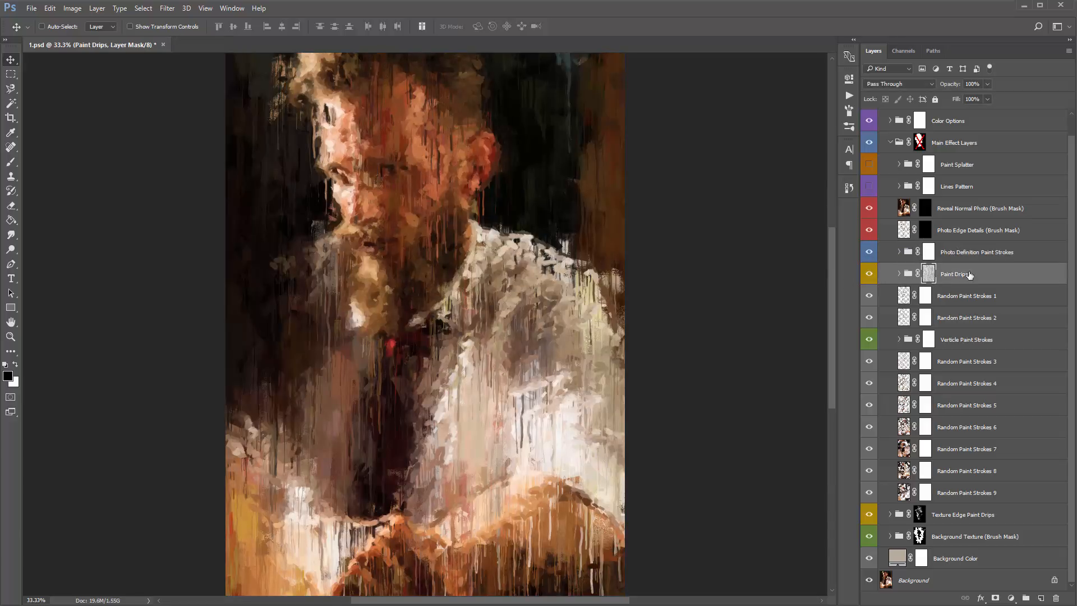
{"action": "left_click", "coordinate": [948, 252]}
{"action": "left_click", "coordinate": [899, 253]}
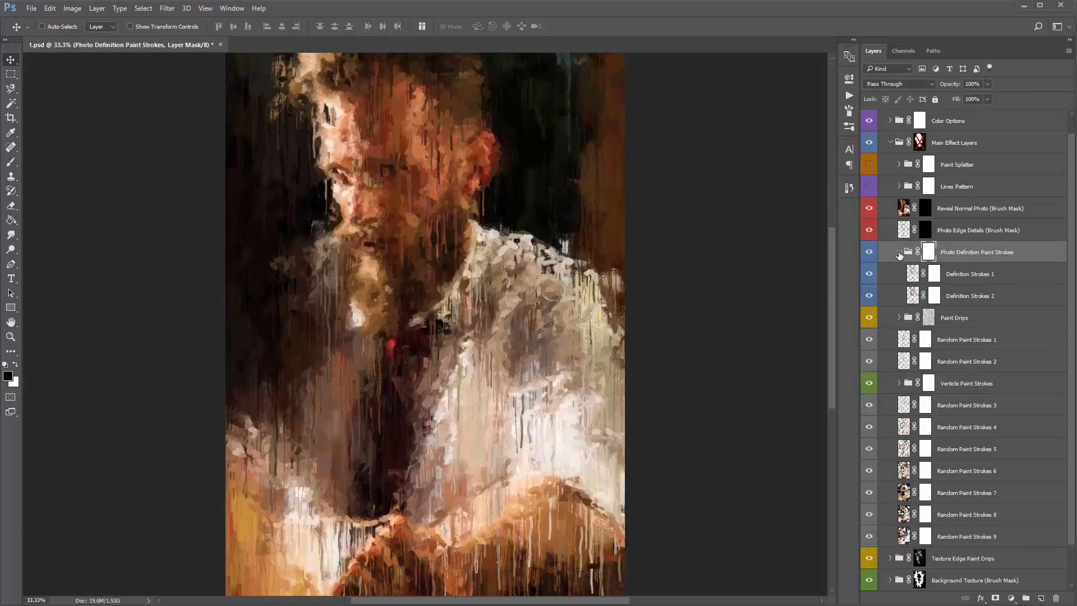
{"action": "left_click", "coordinate": [977, 276]}
{"action": "left_click", "coordinate": [869, 274]}
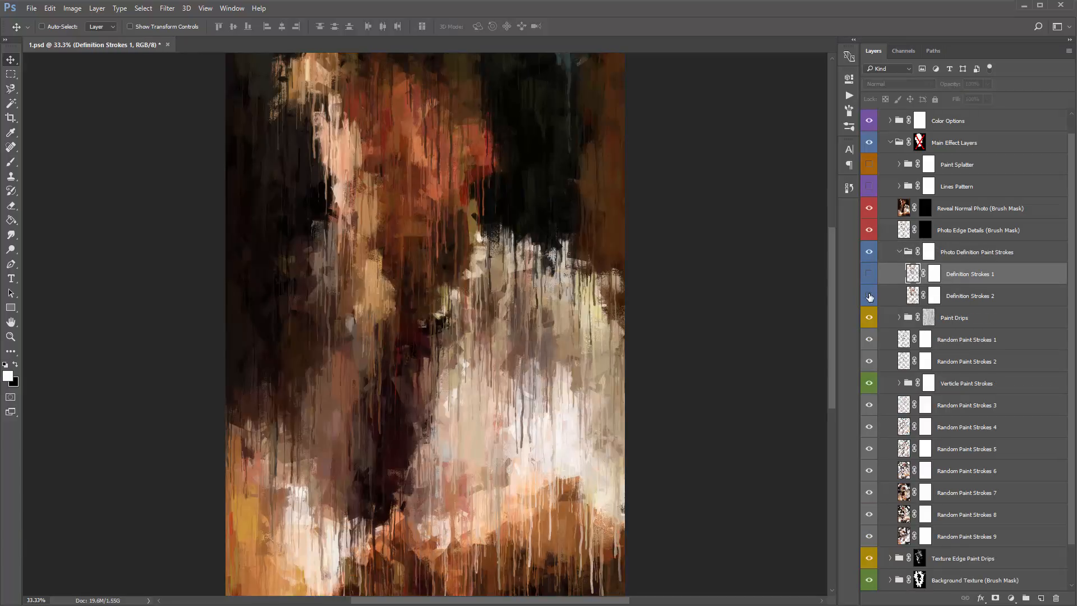
{"action": "left_click", "coordinate": [870, 281]}
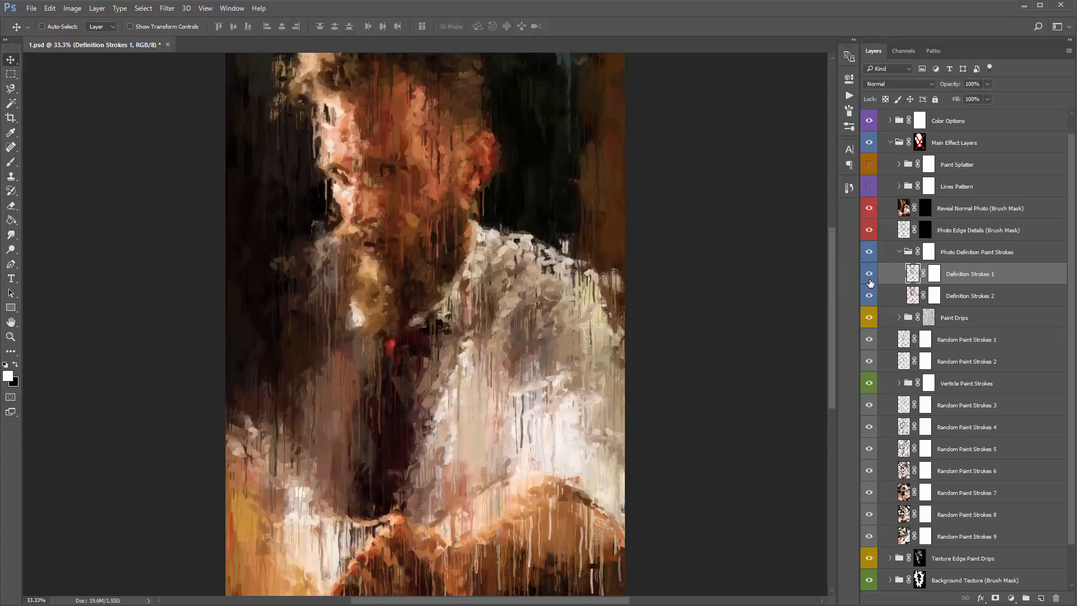
{"action": "left_click", "coordinate": [899, 252]}
- Try placing the Paint Drips group above Photo Definition Paint Strokes to compare the drips, and undo the reordering
{"action": "left_click", "coordinate": [966, 273]}
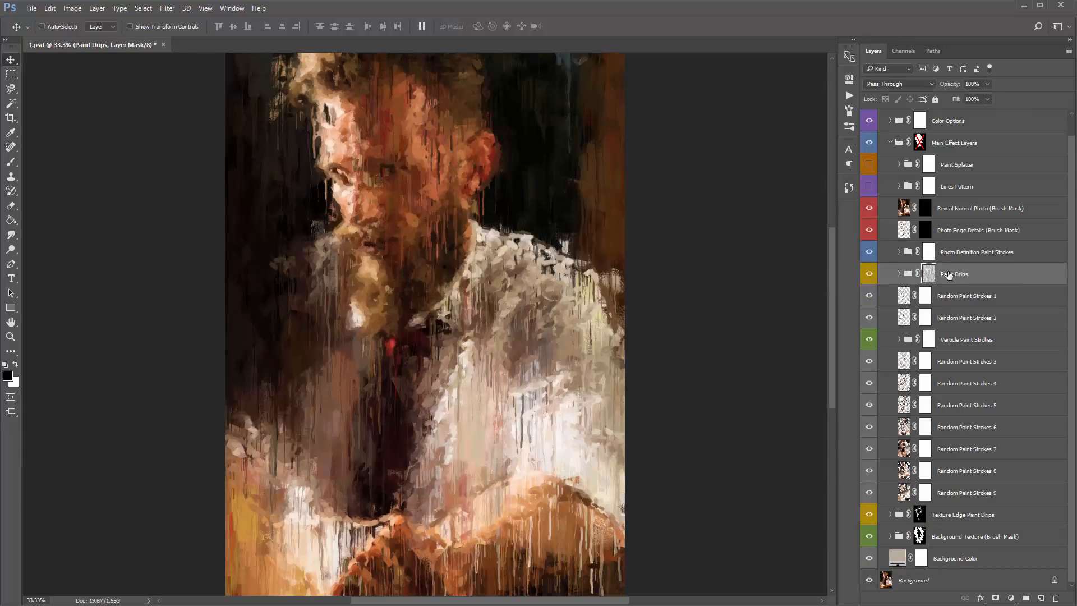
{"action": "left_click_drag", "start_coordinate": [944, 275], "coordinate": [957, 241]}
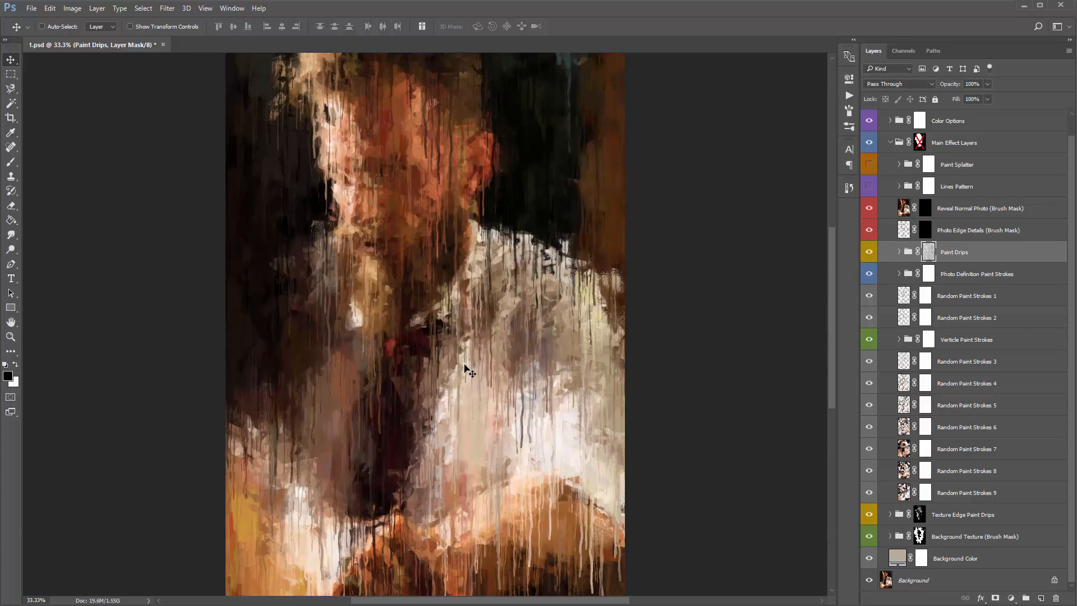
{"action": "key", "text": "ctrl+z"}
{"action": "key", "text": "ctrl+z"}
{"action": "key", "text": "ctrl+z"}
{"action": "key", "text": "ctrl+z"}
{"action": "key", "text": "ctrl+z"}
{"action": "key", "text": "ctrl+z"}
{"action": "key", "text": "ctrl+z"}
{"action": "key", "text": "ctrl+z"}
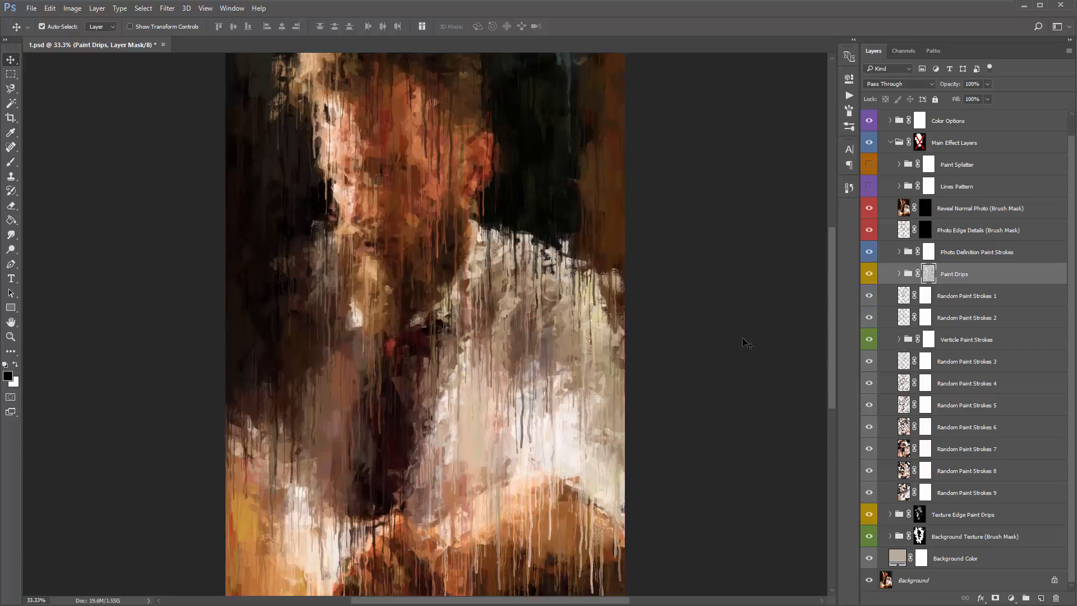
{"action": "key", "text": "ctrl+z"}
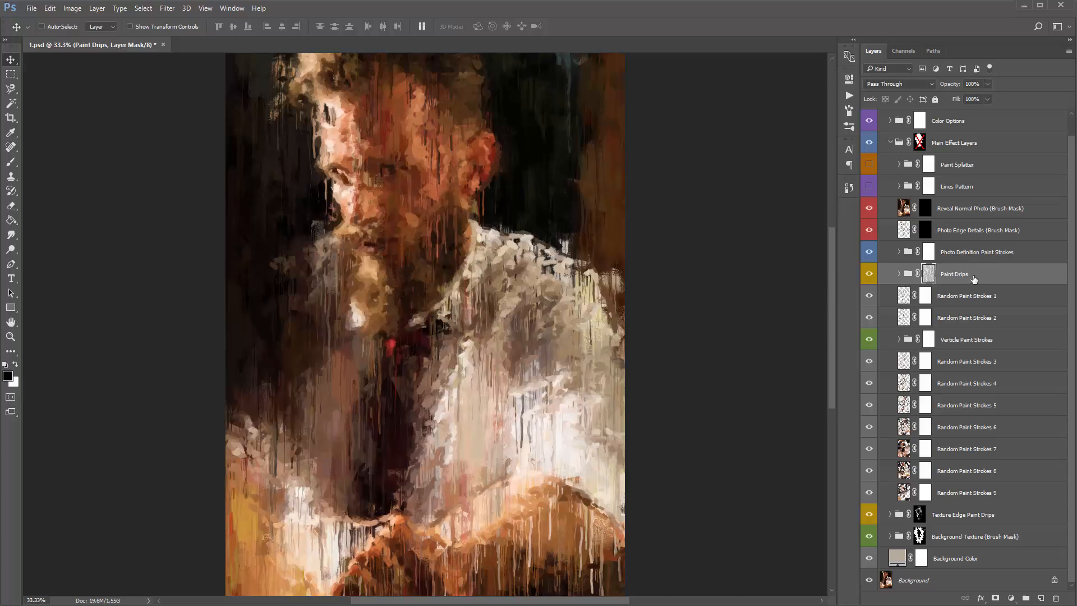
{"action": "left_click_drag", "start_coordinate": [968, 274], "coordinate": [977, 240]}
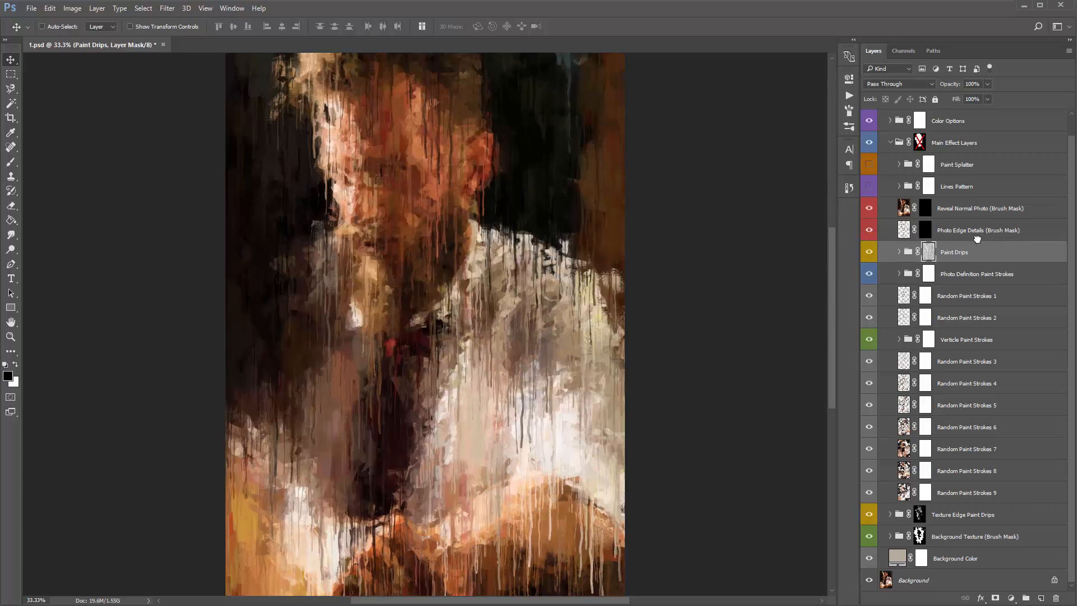
{"action": "key", "text": "ctrl+z"}
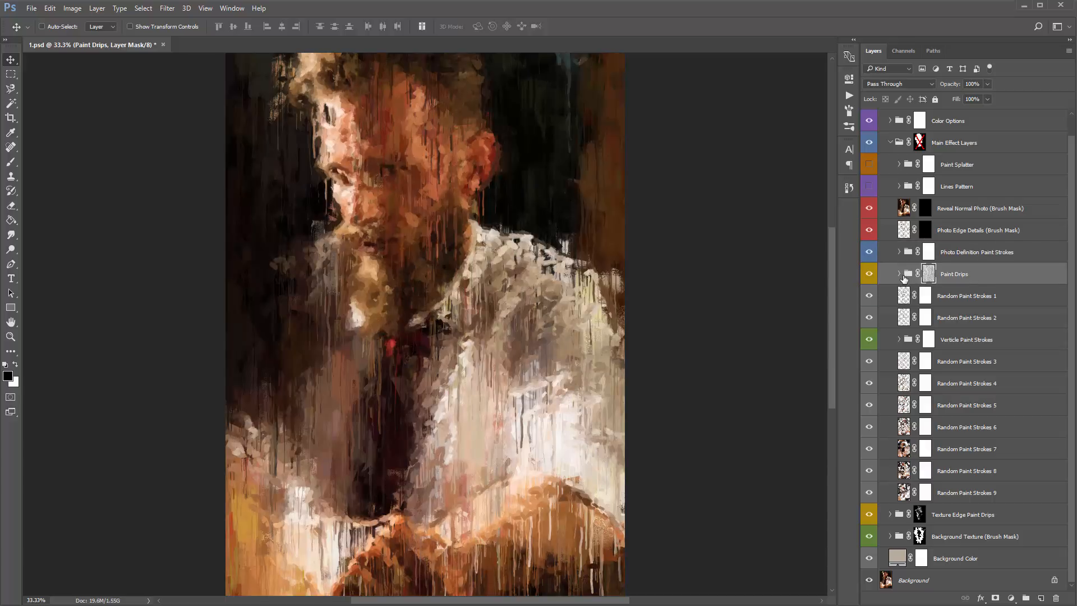
- Expand the Paint Drips group, try duplicating Paint Drips 3 above the Photo Definition Paint Strokes group, and undo the duplication
{"action": "left_click", "coordinate": [900, 275]}
{"action": "left_click", "coordinate": [985, 302]}
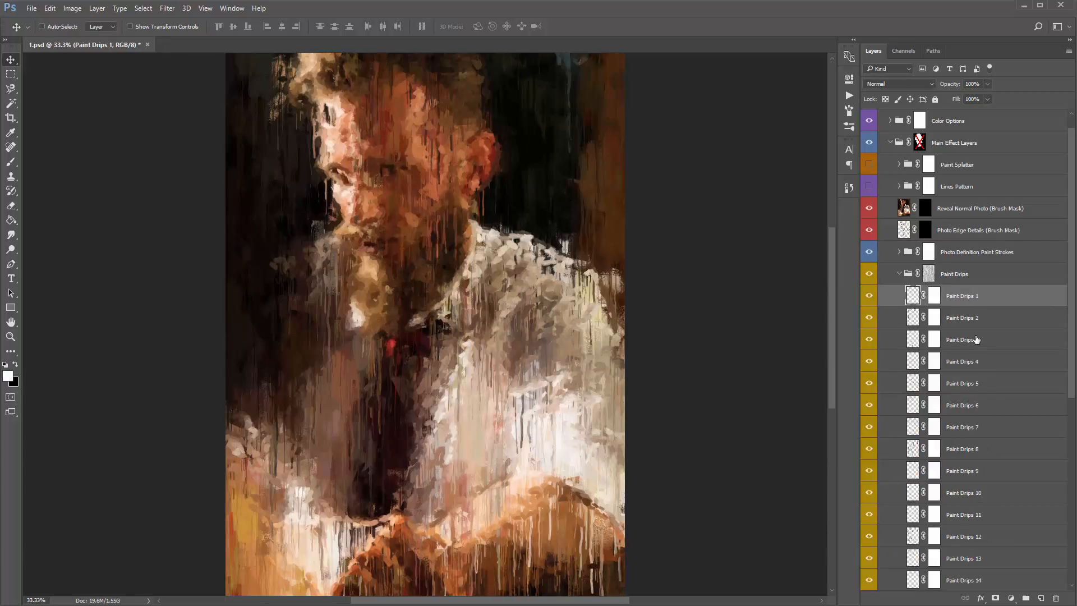
{"action": "left_click", "coordinate": [970, 345]}
{"action": "scroll", "coordinate": [971, 345], "scroll_direction": "down", "scroll_amount": 2}
{"action": "scroll", "coordinate": [972, 342], "scroll_direction": "up", "scroll_amount": 2}
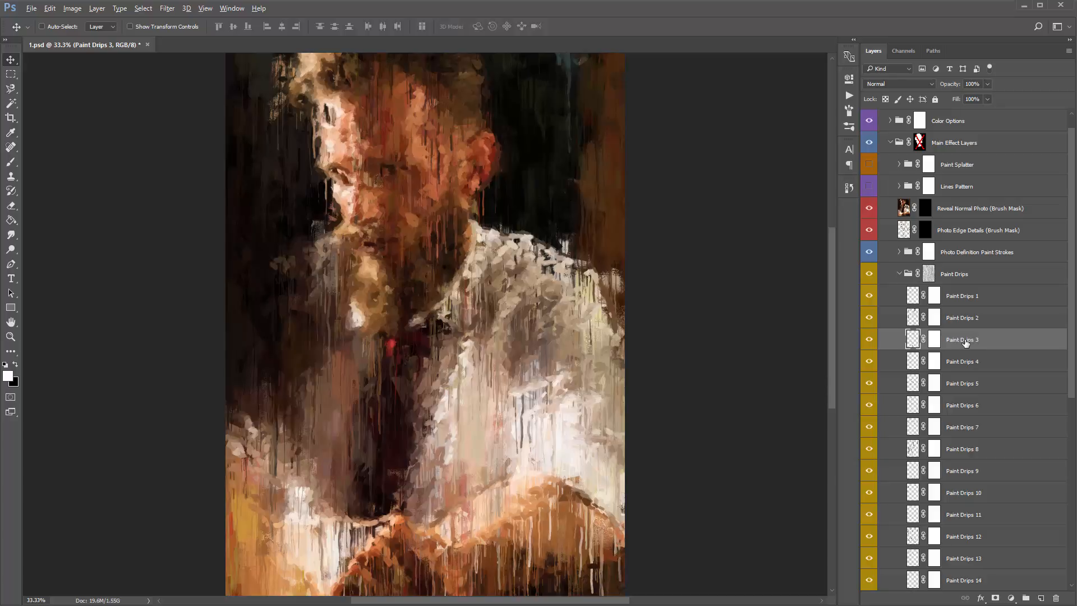
{"action": "left_click_drag", "start_coordinate": [965, 343], "coordinate": [981, 244]}
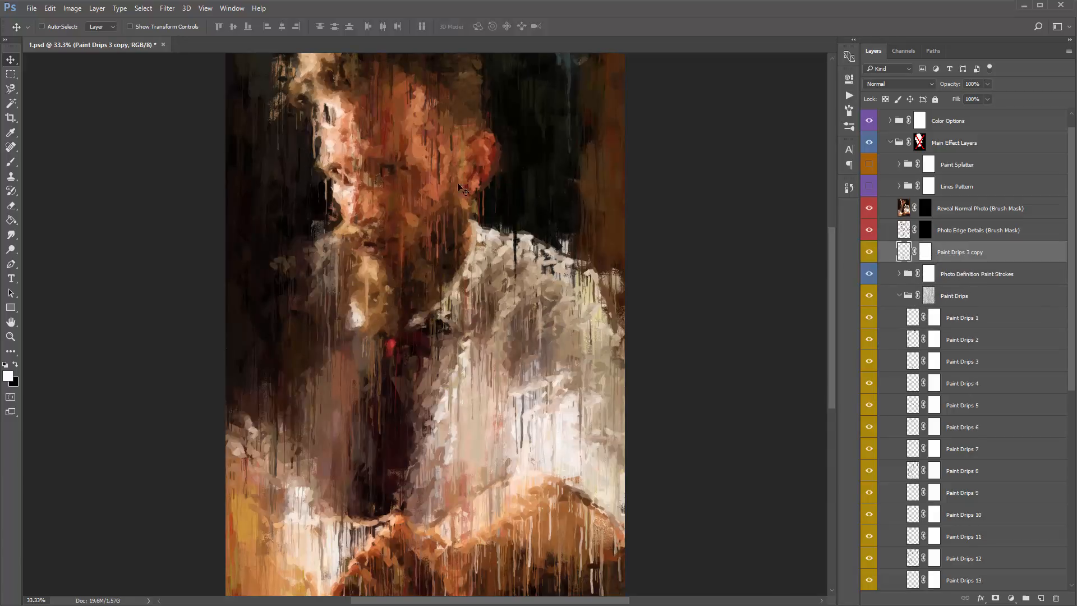
{"action": "key", "text": "ctrl+z"}
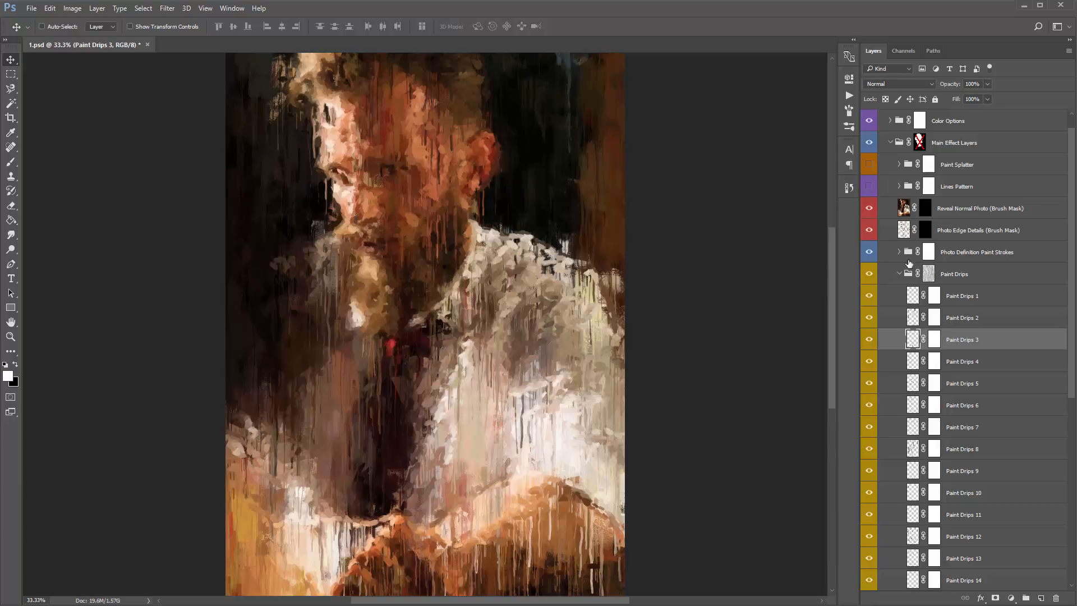
- Try duplicating Paint Drips 5 to 7 together above the Photo Definition Paint Strokes group, and undo the duplication
{"action": "left_click", "coordinate": [986, 388]}
{"action": "left_click", "coordinate": [985, 430], "text": "shift"}
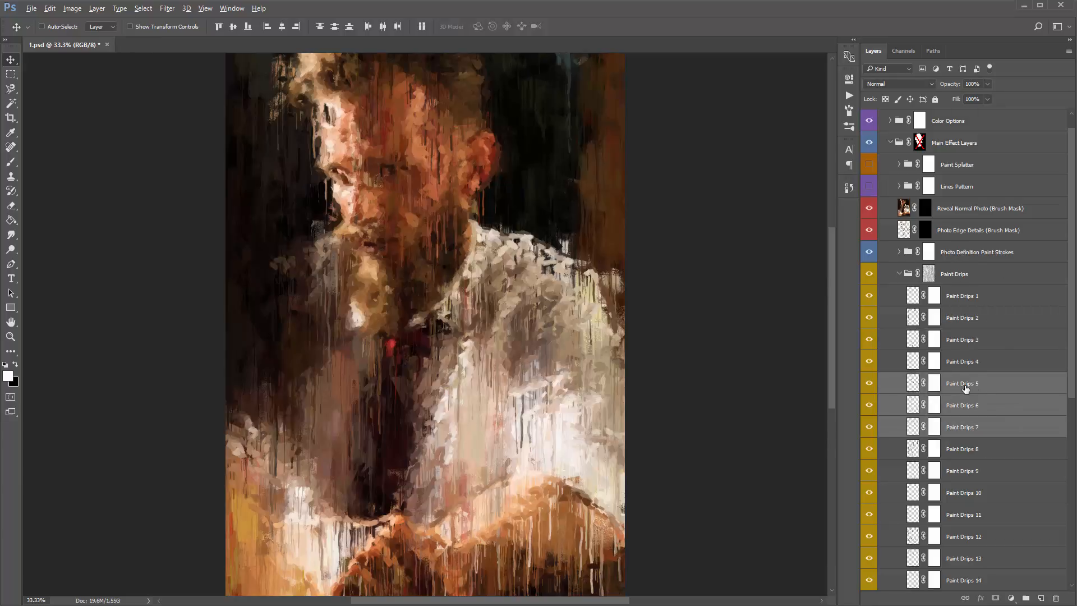
{"action": "left_click_drag", "start_coordinate": [965, 388], "coordinate": [966, 242]}
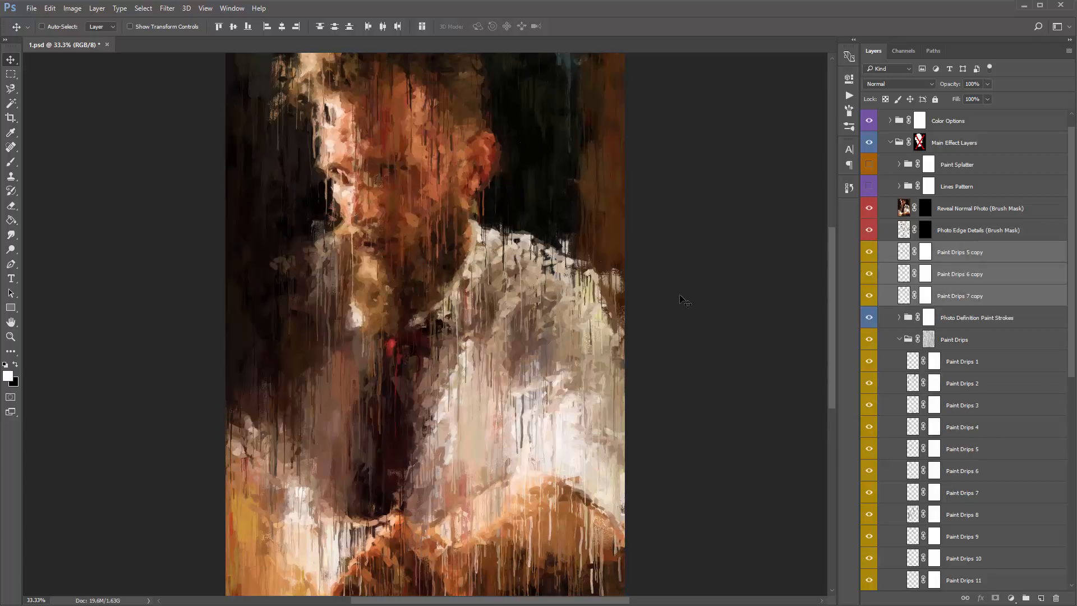
{"action": "key", "text": "ctrl+z"}
- Try duplicating Paint Drips 7 and Paint Drips 9 one at a time above Photo Definition Paint Strokes, undoing each copy
{"action": "left_click", "coordinate": [966, 342]}
{"action": "scroll", "coordinate": [974, 395], "scroll_direction": "down", "scroll_amount": 1}
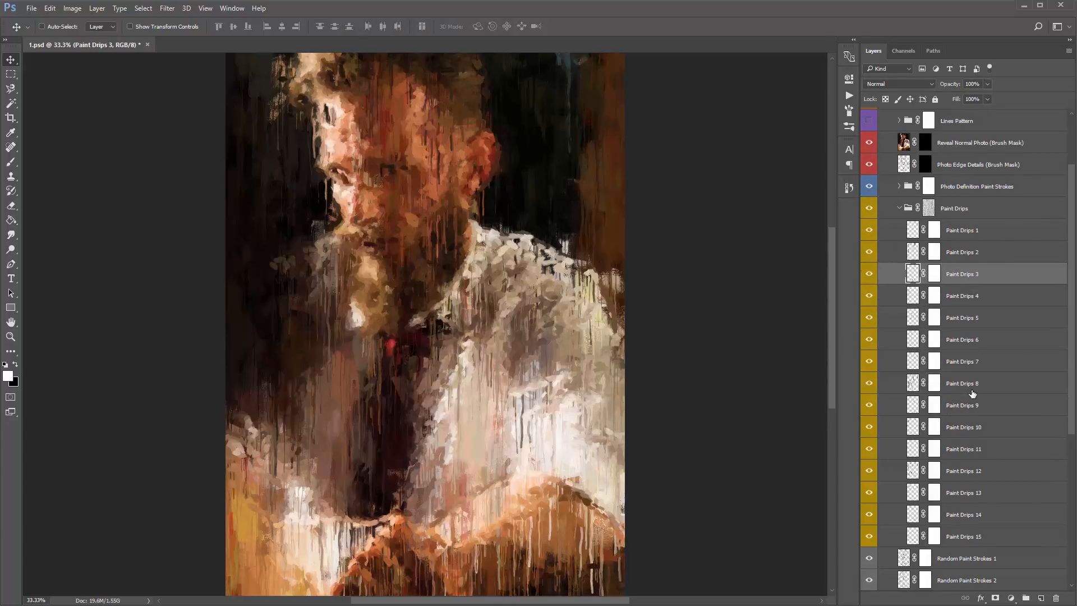
{"action": "scroll", "coordinate": [929, 377], "scroll_direction": "up", "scroll_amount": 1}
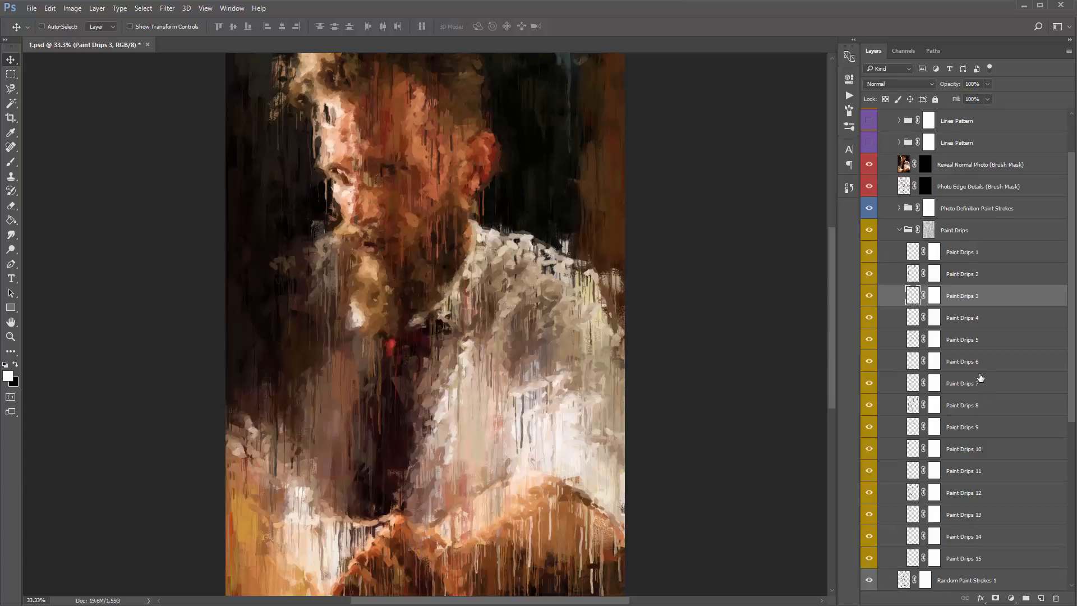
{"action": "mouse_move", "coordinate": [977, 391]}
{"action": "left_mouse_down"}
{"action": "mouse_move", "coordinate": [966, 388]}
{"action": "mouse_move", "coordinate": [981, 388]}
{"action": "mouse_move", "coordinate": [987, 192]}
{"action": "left_mouse_up"}
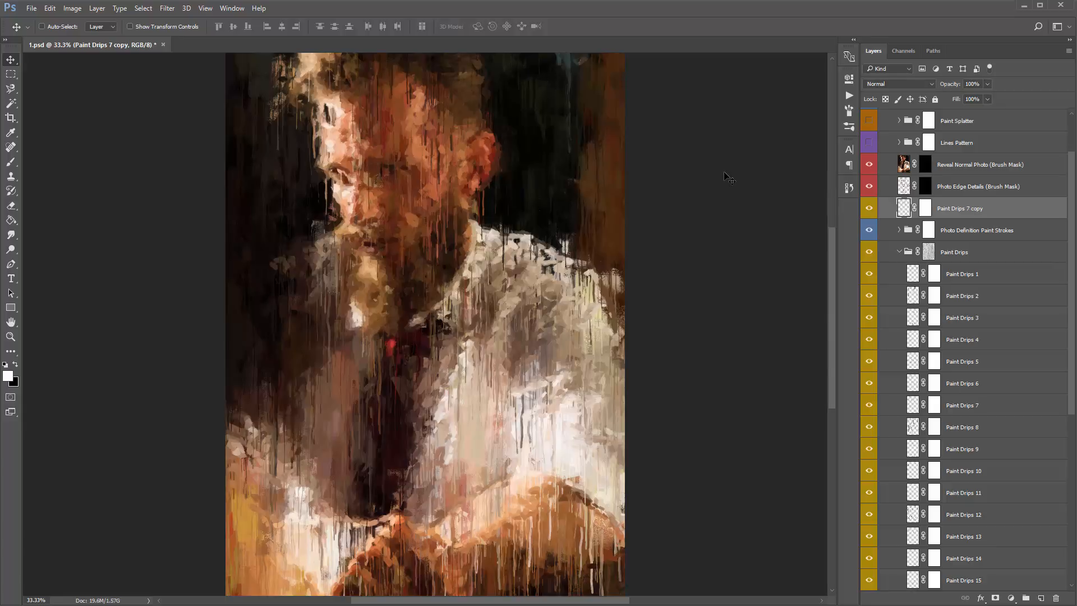
{"action": "key", "text": "ctrl+z"}
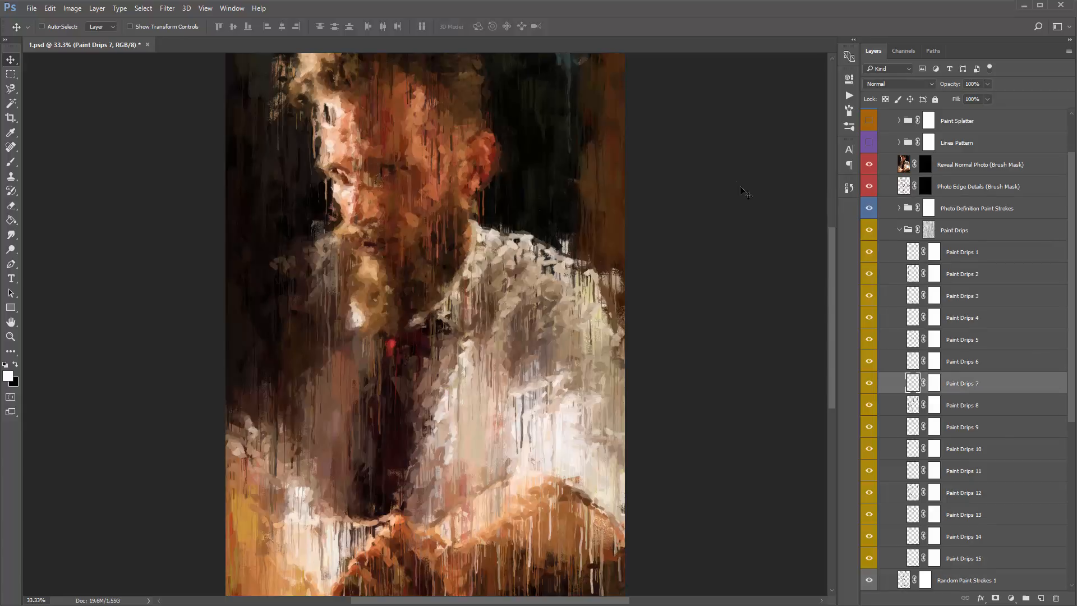
{"action": "left_click_drag", "start_coordinate": [978, 433], "coordinate": [983, 197]}
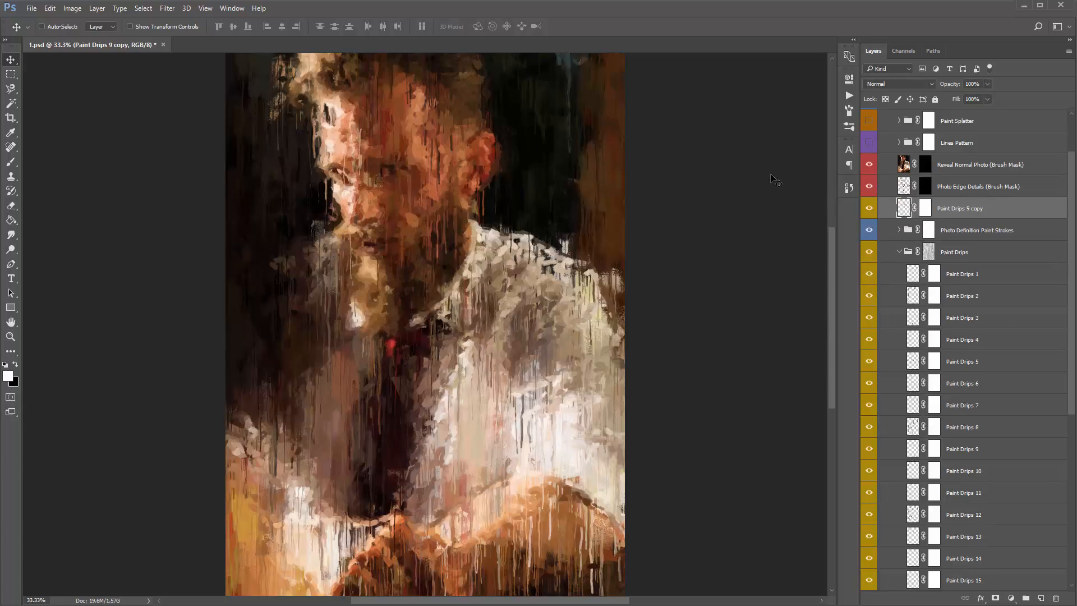
{"action": "key", "text": "ctrl+z"}
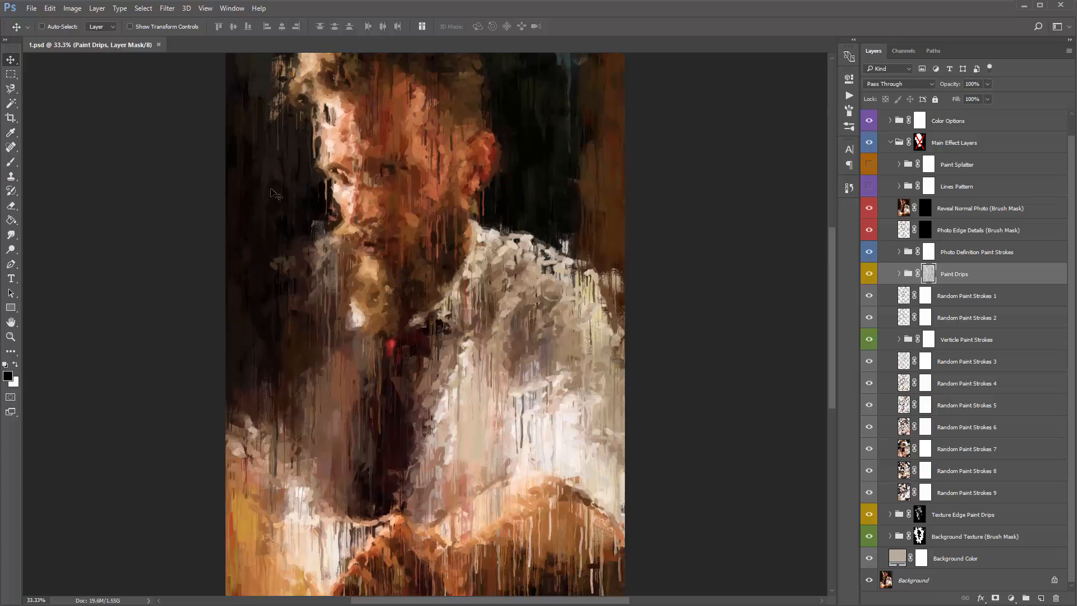
- Select the Paint Drips group's layer mask and fill it with black to hide all the drips
{"action": "left_click", "coordinate": [928, 278]}
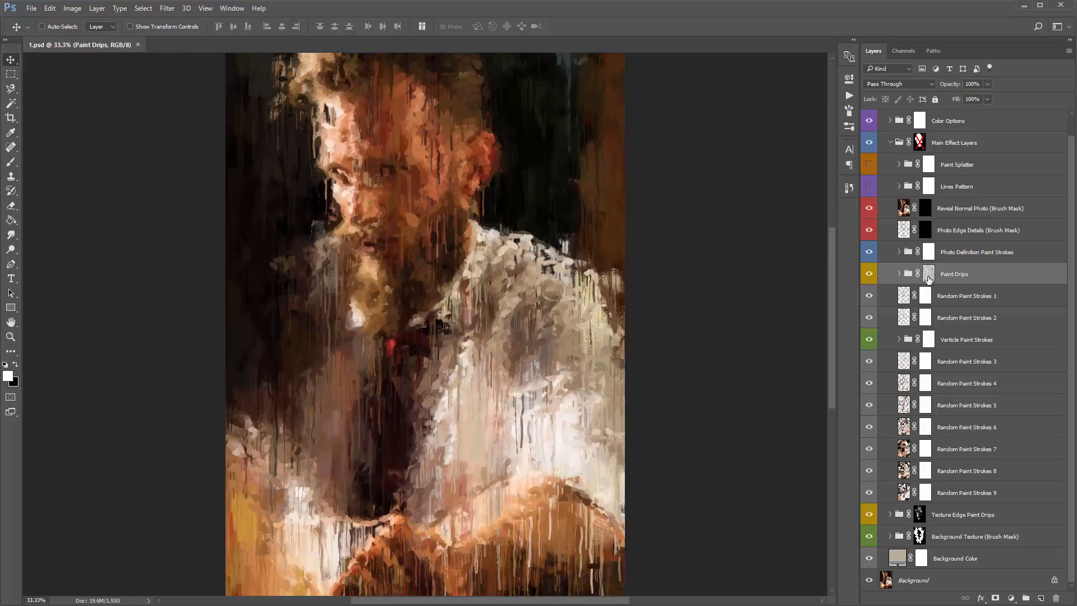
{"action": "left_click", "coordinate": [929, 278]}
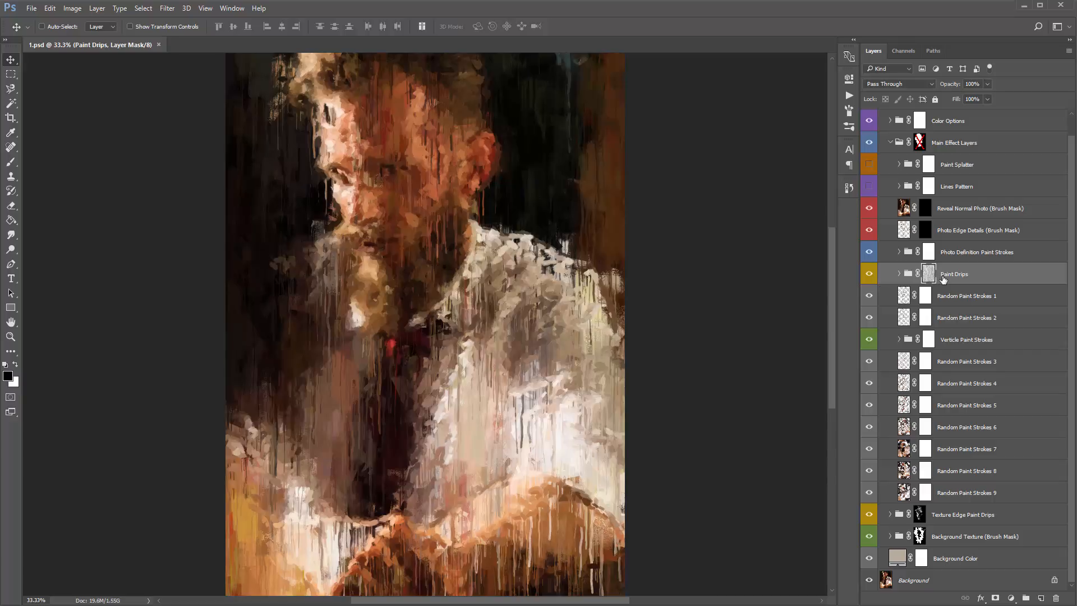
{"action": "left_click", "coordinate": [899, 274]}
{"action": "left_click", "coordinate": [900, 274]}
{"action": "key", "text": "x"}
{"action": "key", "text": "x"}
{"action": "key", "text": "alt+BackSpace"}
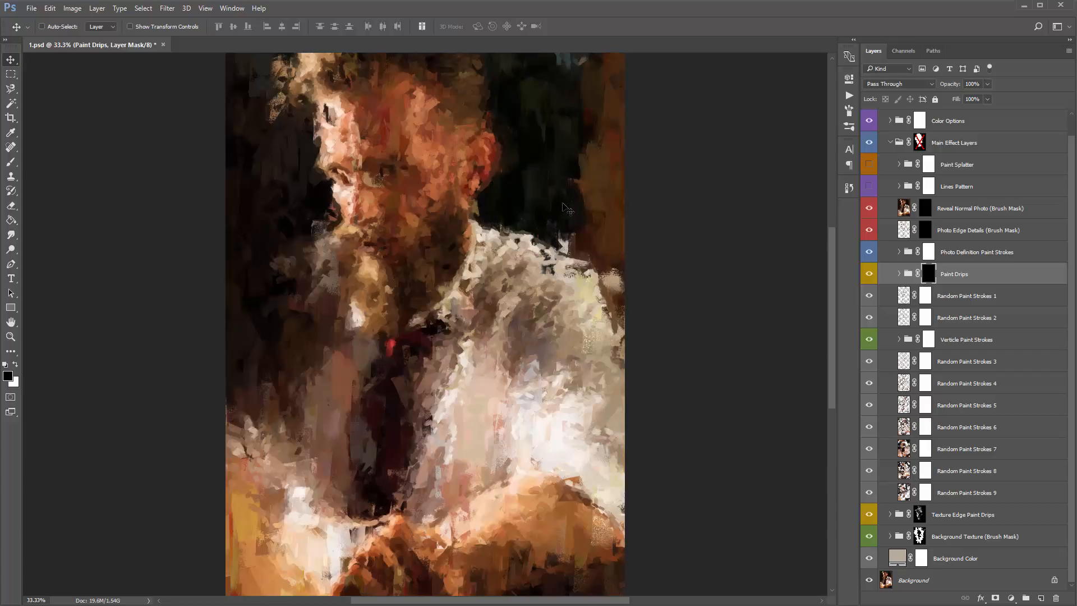
- Paint white on the Paint Drips mask with a 700-pixel brush to reveal drips over the dark background on both sides of the man
{"action": "key", "text": "b"}
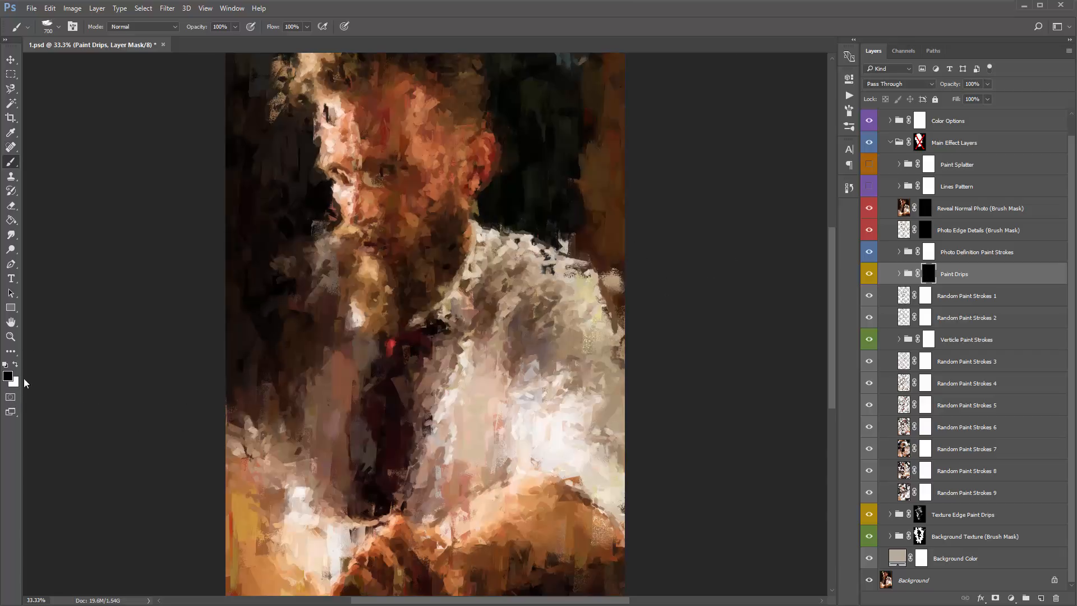
{"action": "key", "text": "x"}
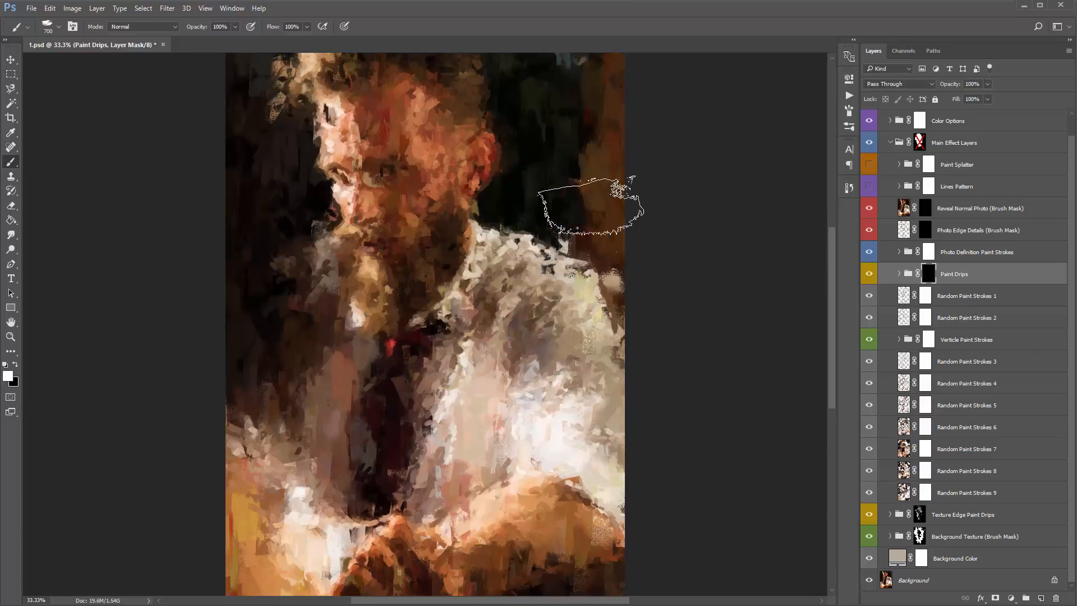
{"action": "mouse_move", "coordinate": [590, 206]}
{"action": "left_mouse_down"}
{"action": "mouse_move", "coordinate": [535, 136]}
{"action": "mouse_move", "coordinate": [552, 88]}
{"action": "mouse_move", "coordinate": [529, 149]}
{"action": "mouse_move", "coordinate": [553, 181]}
{"action": "mouse_move", "coordinate": [597, 106]}
{"action": "mouse_move", "coordinate": [540, 108]}
{"action": "mouse_move", "coordinate": [604, 150]}
{"action": "mouse_move", "coordinate": [641, 211]}
{"action": "mouse_move", "coordinate": [631, 298]}
{"action": "mouse_move", "coordinate": [606, 232]}
{"action": "mouse_move", "coordinate": [567, 182]}
{"action": "mouse_move", "coordinate": [564, 100]}
{"action": "left_mouse_up"}
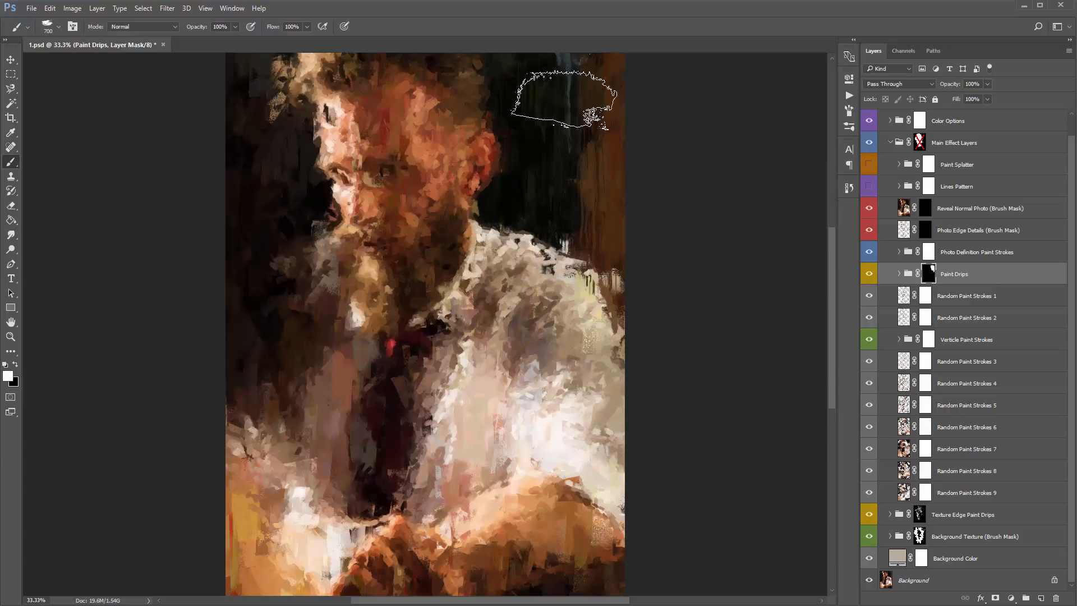
{"action": "mouse_move", "coordinate": [263, 76]}
{"action": "left_mouse_down"}
{"action": "mouse_move", "coordinate": [267, 139]}
{"action": "mouse_move", "coordinate": [293, 212]}
{"action": "mouse_move", "coordinate": [270, 274]}
{"action": "mouse_move", "coordinate": [233, 265]}
{"action": "mouse_move", "coordinate": [270, 228]}
{"action": "mouse_move", "coordinate": [291, 298]}
{"action": "mouse_move", "coordinate": [316, 316]}
{"action": "mouse_move", "coordinate": [232, 320]}
{"action": "mouse_move", "coordinate": [258, 288]}
{"action": "left_mouse_up"}
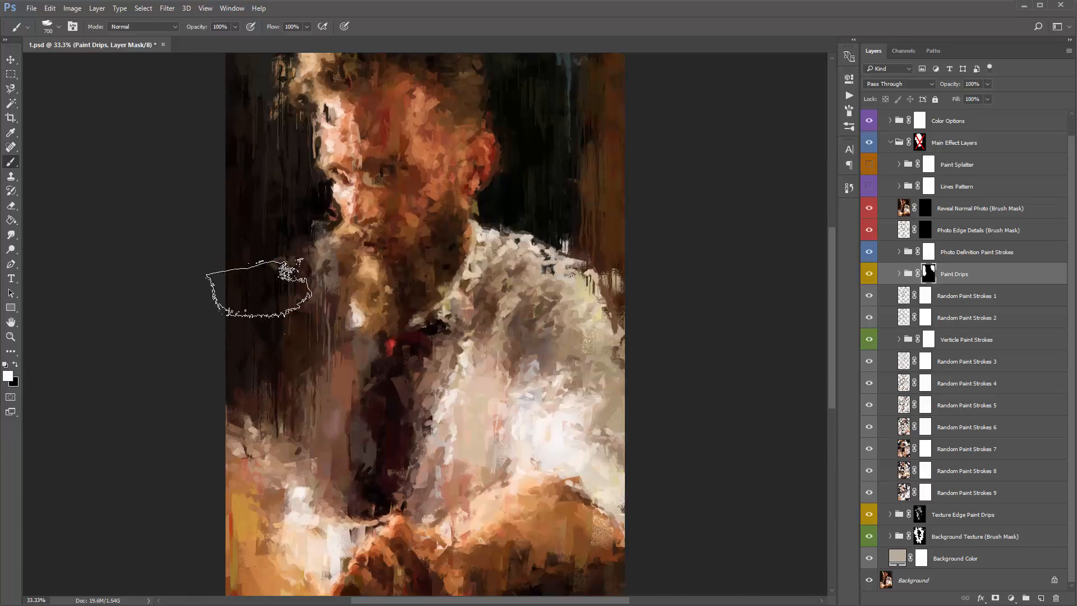
- Reduce the brush size to 250 and paint black on the Paint Drips mask to hide the drips beside the beard
{"action": "key", "text": "x"}
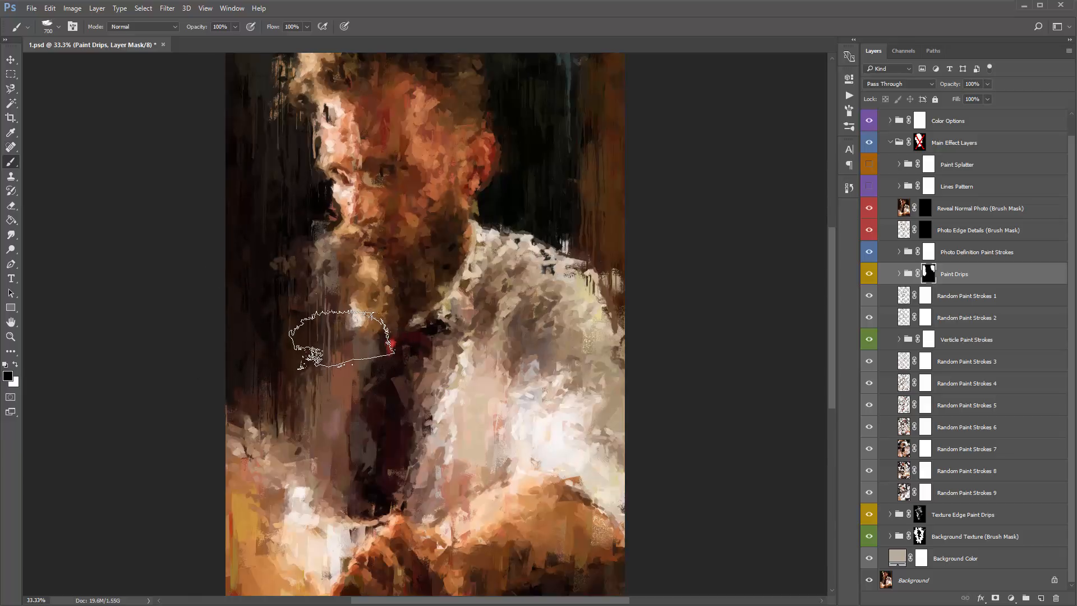
{"action": "key", "text": "bracketleft"}
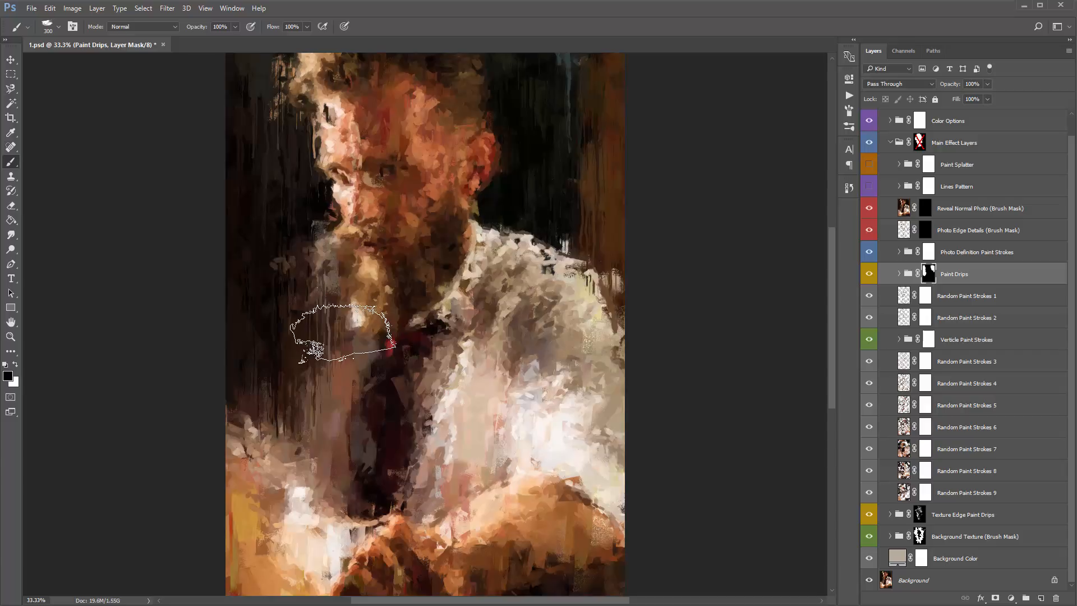
{"action": "key", "text": "bracketleft"}
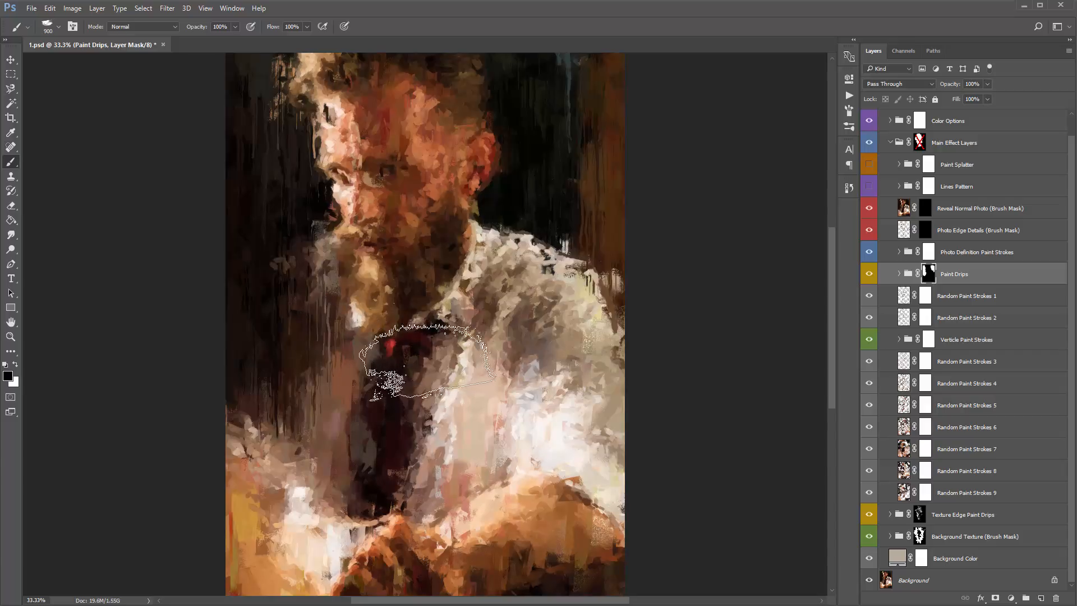
{"action": "key", "text": "bracketleft"}
{"action": "key", "text": "bracketleft"}
{"action": "key", "text": "bracketleft"}
{"action": "key", "text": "bracketleft"}
{"action": "key", "text": "bracketleft"}
{"action": "key", "text": "bracketleft"}
{"action": "key", "text": "bracketleft"}
{"action": "key", "text": "bracketleft"}
{"action": "key", "text": "bracketleft"}
{"action": "key", "text": "bracketleft"}
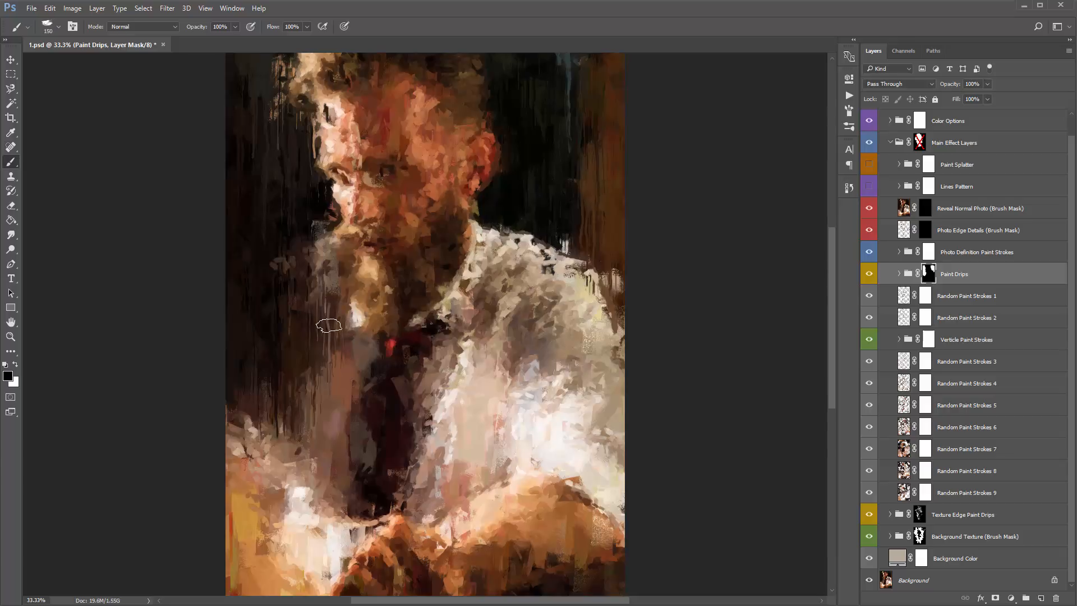
{"action": "key", "text": "bracketright"}
{"action": "key", "text": "bracketright"}
{"action": "key", "text": "bracketright"}
{"action": "key", "text": "x"}
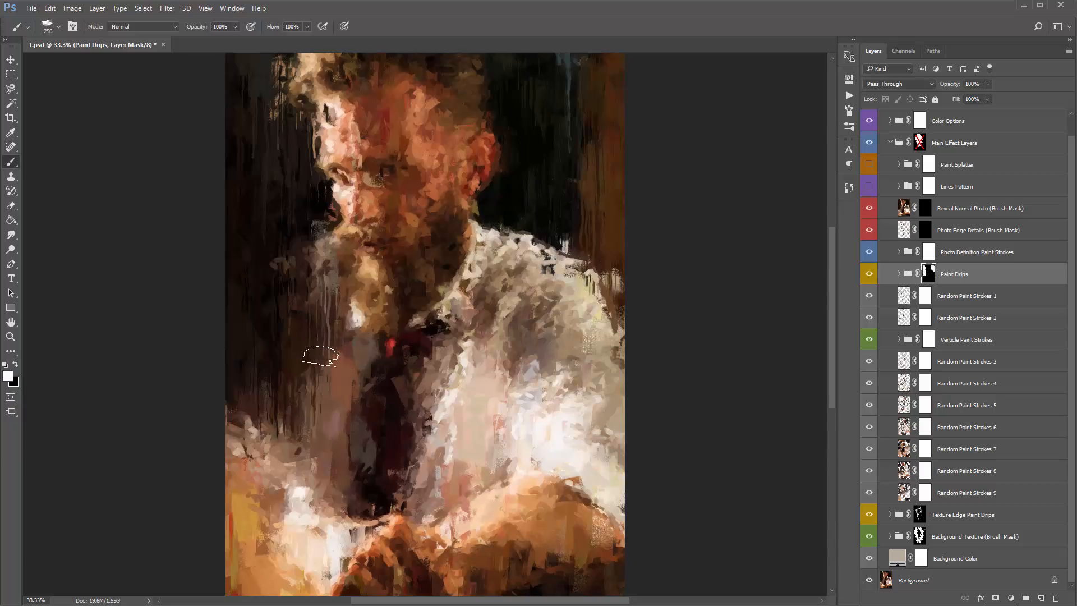
{"action": "key", "text": "x"}
{"action": "left_click_drag", "start_coordinate": [335, 358], "coordinate": [333, 306]}
{"action": "key", "text": "x"}
{"action": "key", "text": "x"}
{"action": "key", "text": "x"}
{"action": "key", "text": "x"}
{"action": "key", "text": "x"}
{"action": "key", "text": "x"}
{"action": "mouse_move", "coordinate": [331, 331]}
{"action": "left_mouse_down"}
{"action": "mouse_move", "coordinate": [339, 323]}
{"action": "mouse_move", "coordinate": [333, 349]}
{"action": "left_mouse_up"}
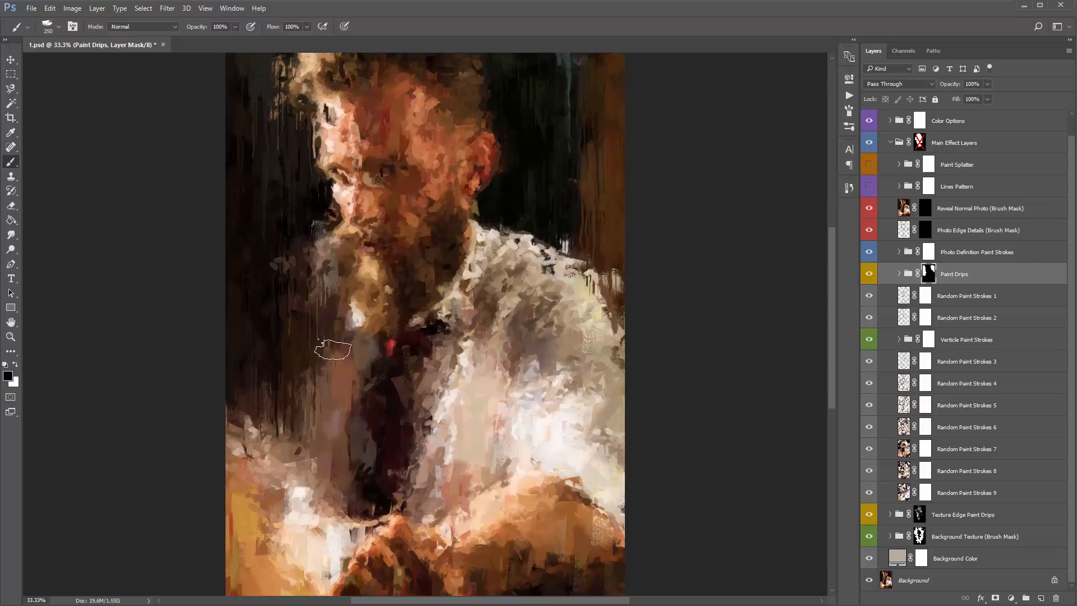
- Reveal drips on the shoulder at the photo's edge by painting white on the mask with a 500-pixel brush, and save the document
{"action": "key", "text": "x"}
{"action": "key", "text": "bracketright"}
{"action": "key", "text": "bracketright"}
{"action": "key", "text": "bracketright"}
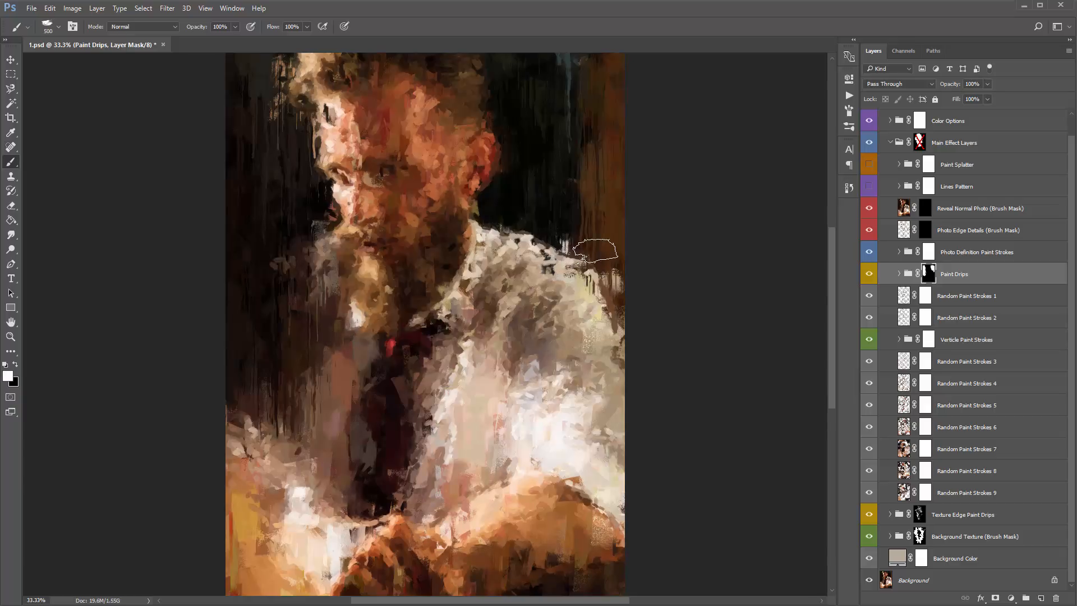
{"action": "left_click", "coordinate": [596, 250]}
{"action": "key", "text": "v"}
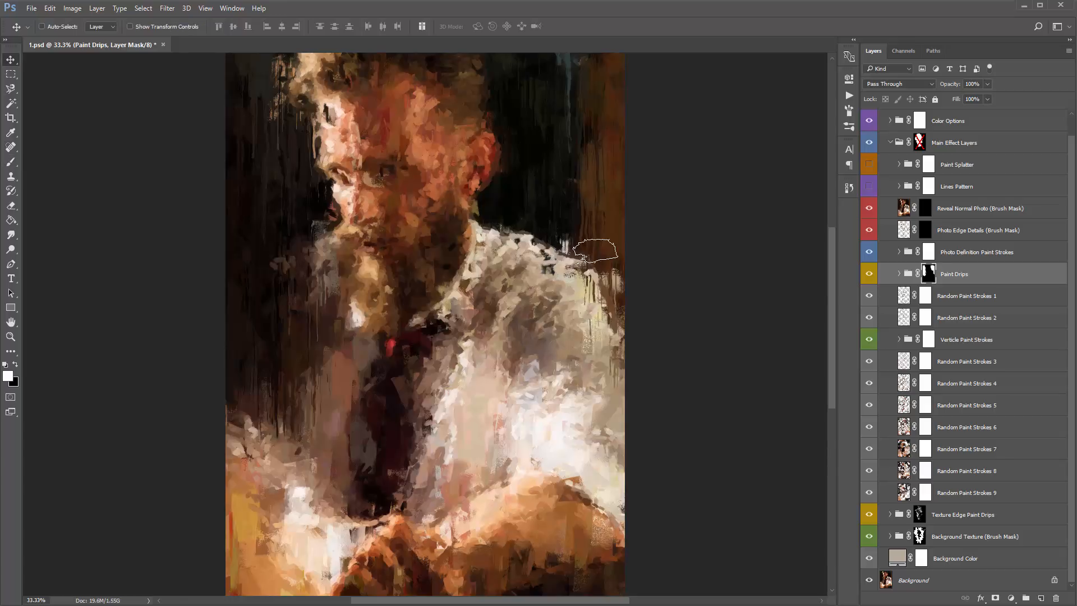
{"action": "key", "text": "ctrl+s"}
- Examine the Reveal Normal Photo and Photo Edge Details layers, checking the Reveal Normal Photo layer's visibility, photo content and black mask
{"action": "left_click", "coordinate": [974, 214]}
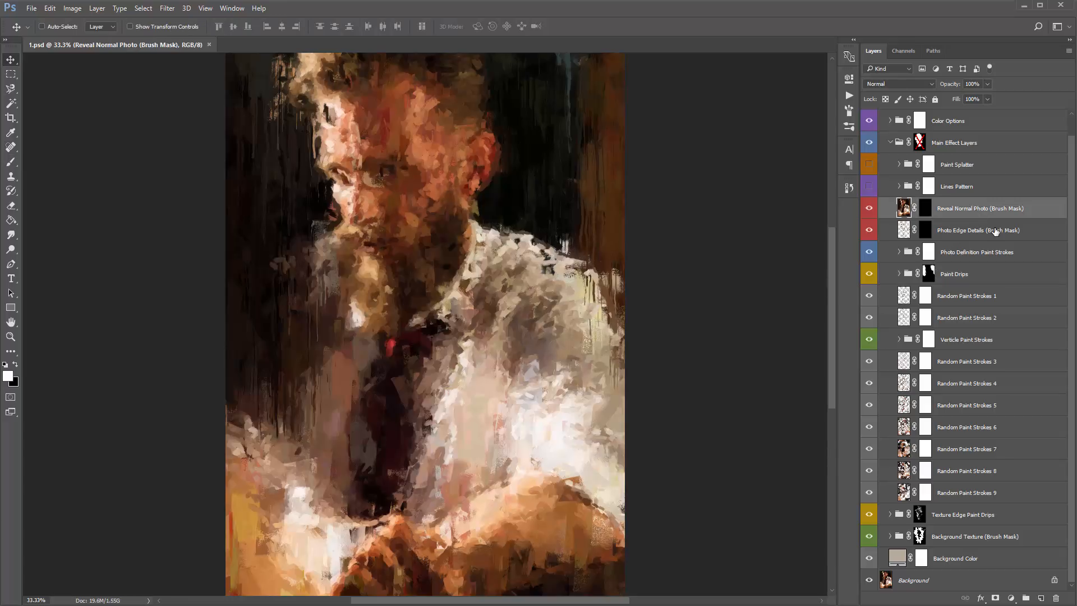
{"action": "left_click", "coordinate": [979, 232], "text": "shift"}
{"action": "left_click", "coordinate": [903, 212]}
{"action": "left_click", "coordinate": [926, 210]}
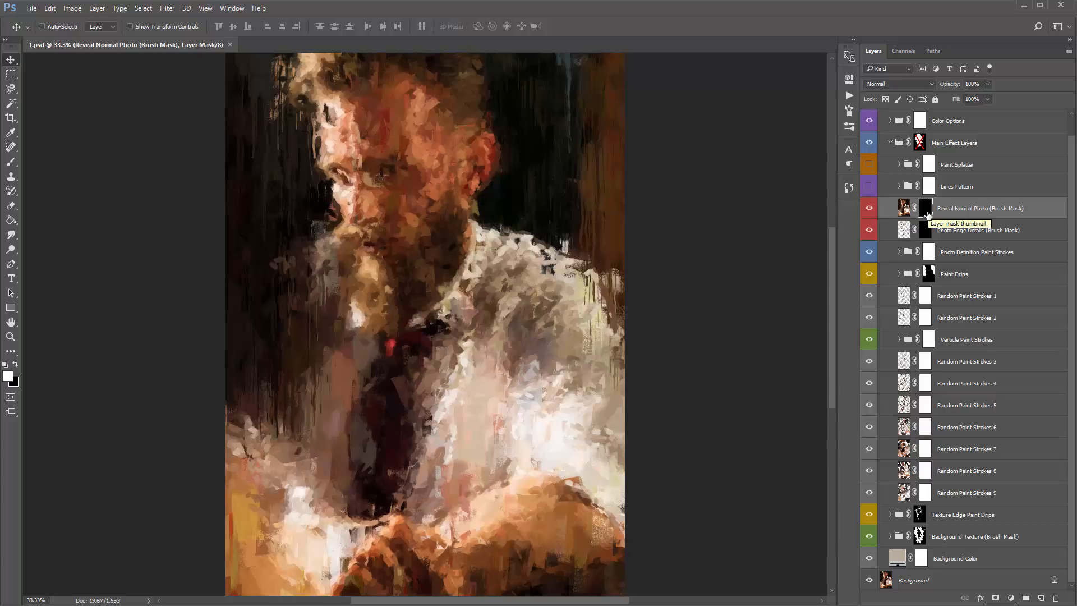
{"action": "left_click", "coordinate": [869, 209]}
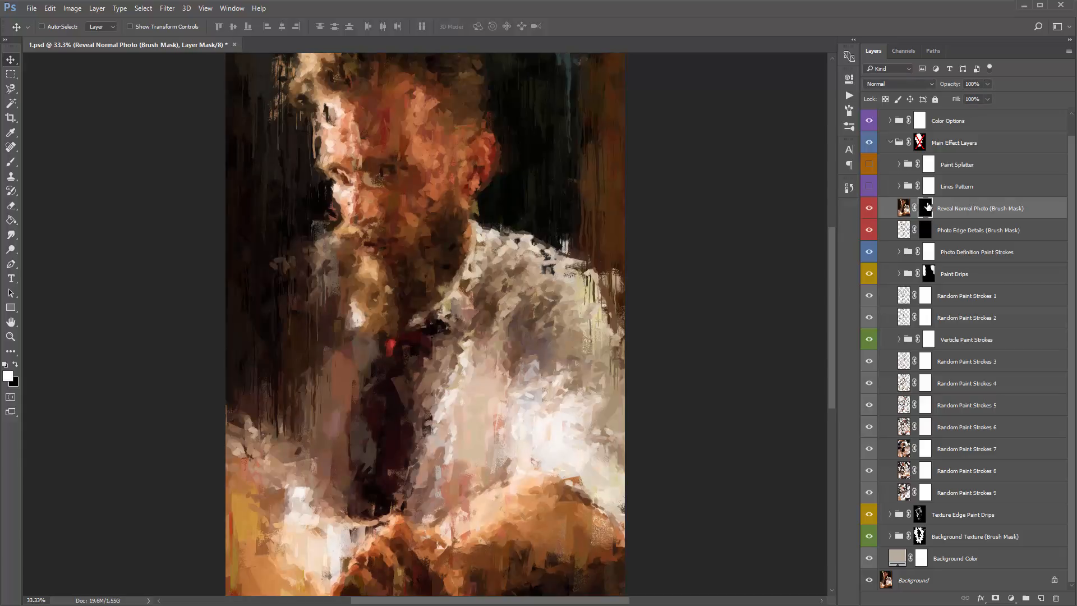
{"action": "left_click", "coordinate": [905, 208]}
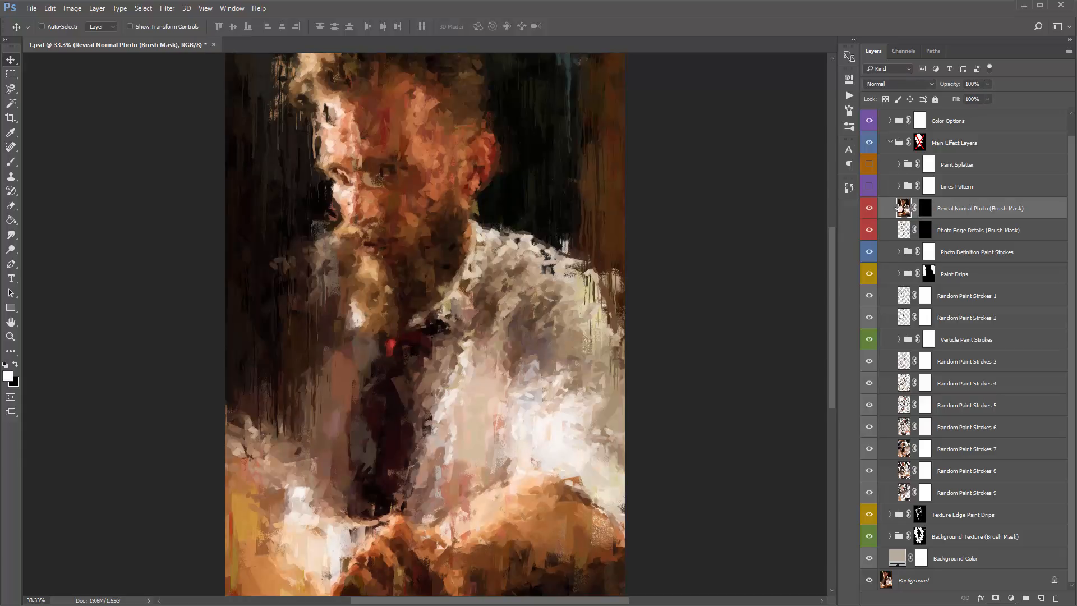
{"action": "left_click", "coordinate": [925, 208]}
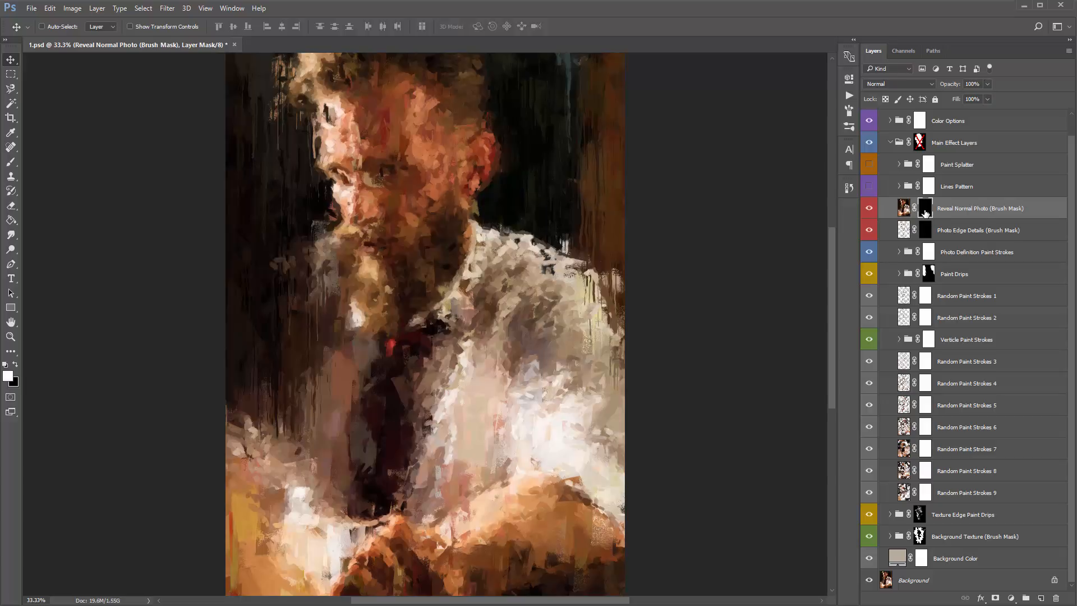
- Try revealing the face on the Reveal Normal Photo mask with a 500-pixel white brush, and refill the mask with black
{"action": "left_click", "coordinate": [925, 211], "text": "shift"}
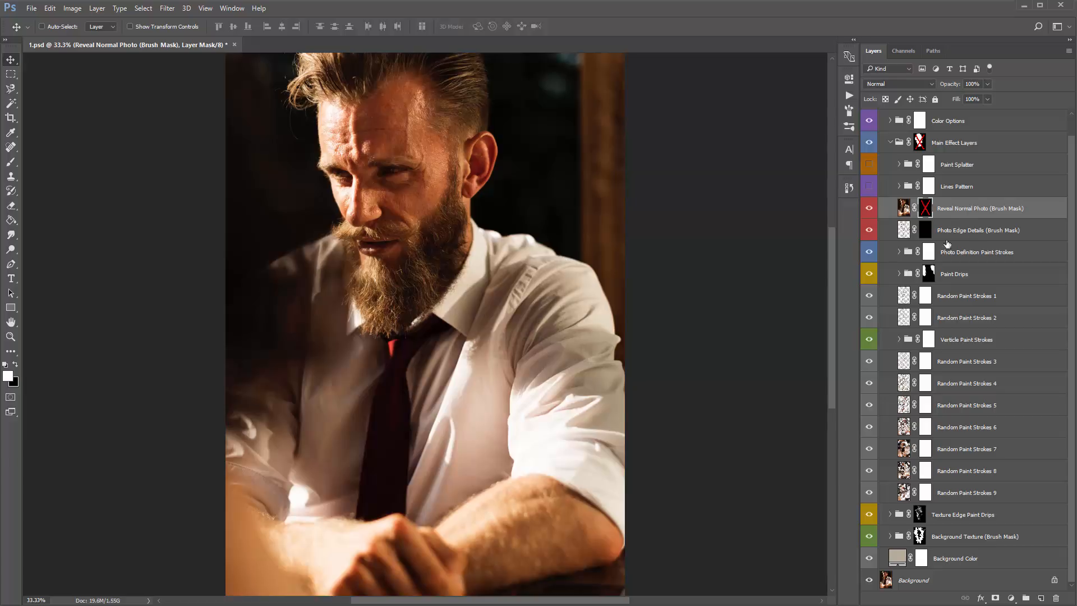
{"action": "left_click", "coordinate": [926, 210], "text": "shift"}
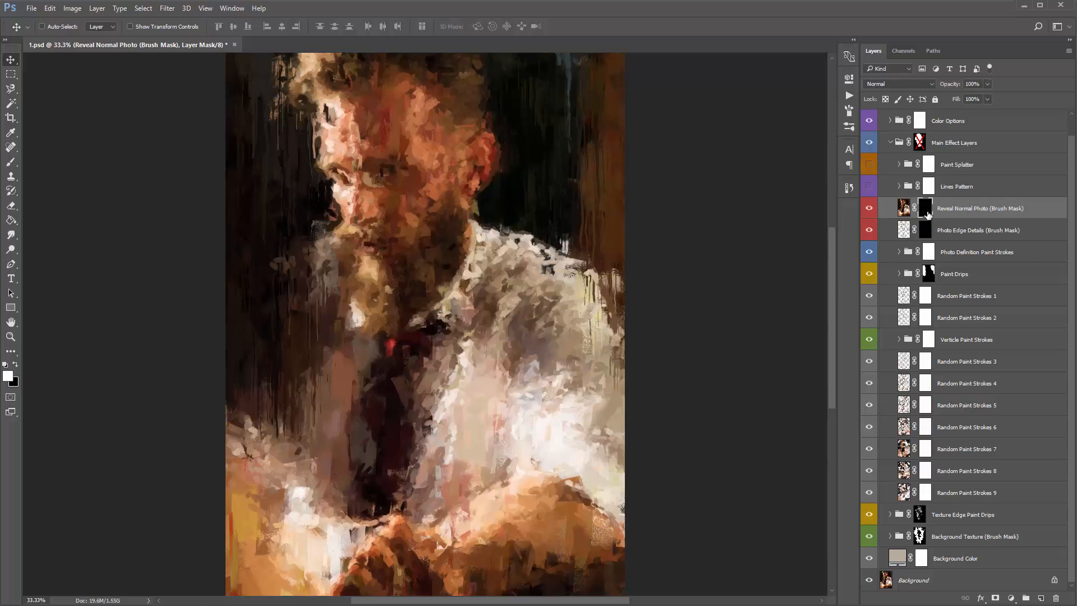
{"action": "key", "text": "b"}
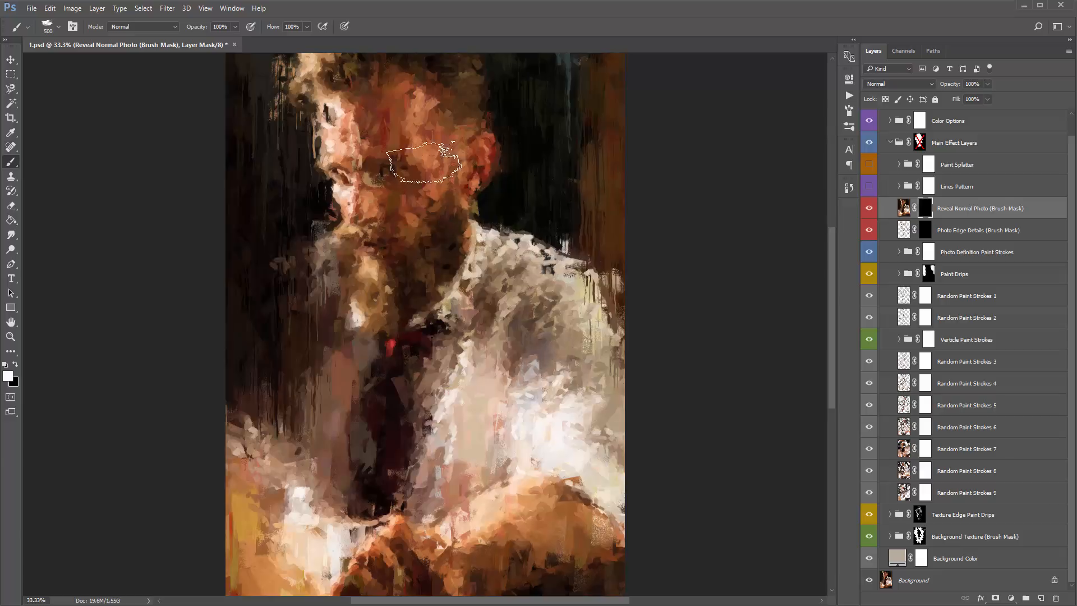
{"action": "mouse_move", "coordinate": [423, 163]}
{"action": "left_mouse_down"}
{"action": "mouse_move", "coordinate": [347, 138]}
{"action": "mouse_move", "coordinate": [348, 182]}
{"action": "mouse_move", "coordinate": [366, 213]}
{"action": "mouse_move", "coordinate": [346, 188]}
{"action": "mouse_move", "coordinate": [349, 170]}
{"action": "mouse_move", "coordinate": [396, 201]}
{"action": "mouse_move", "coordinate": [389, 276]}
{"action": "mouse_move", "coordinate": [344, 182]}
{"action": "mouse_move", "coordinate": [336, 128]}
{"action": "left_mouse_up"}
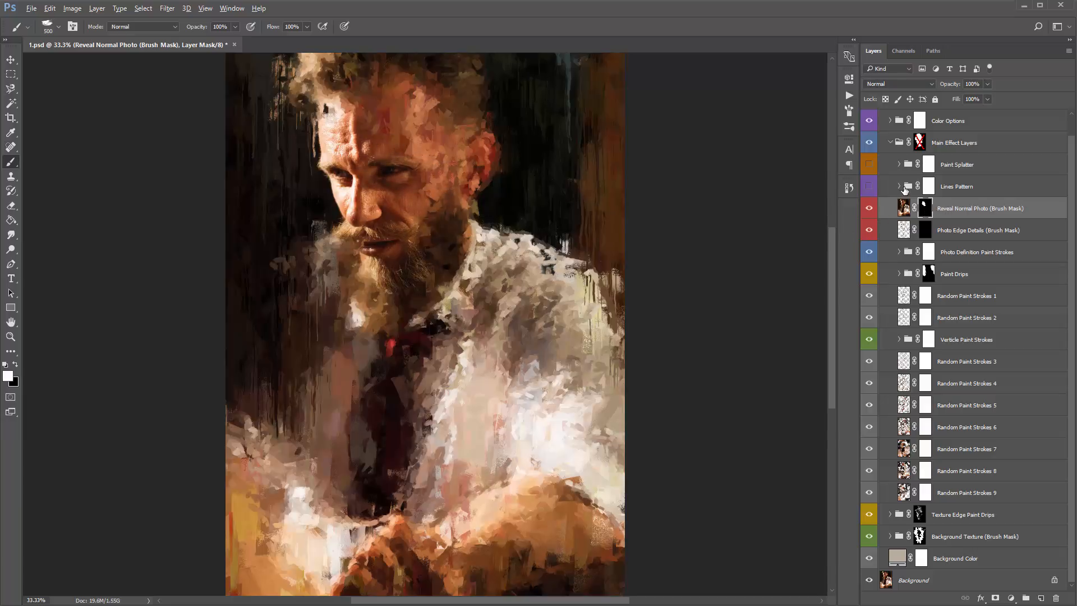
{"action": "key", "text": "alt+BackSpace"}
{"action": "key", "text": "ctrl+BackSpace"}
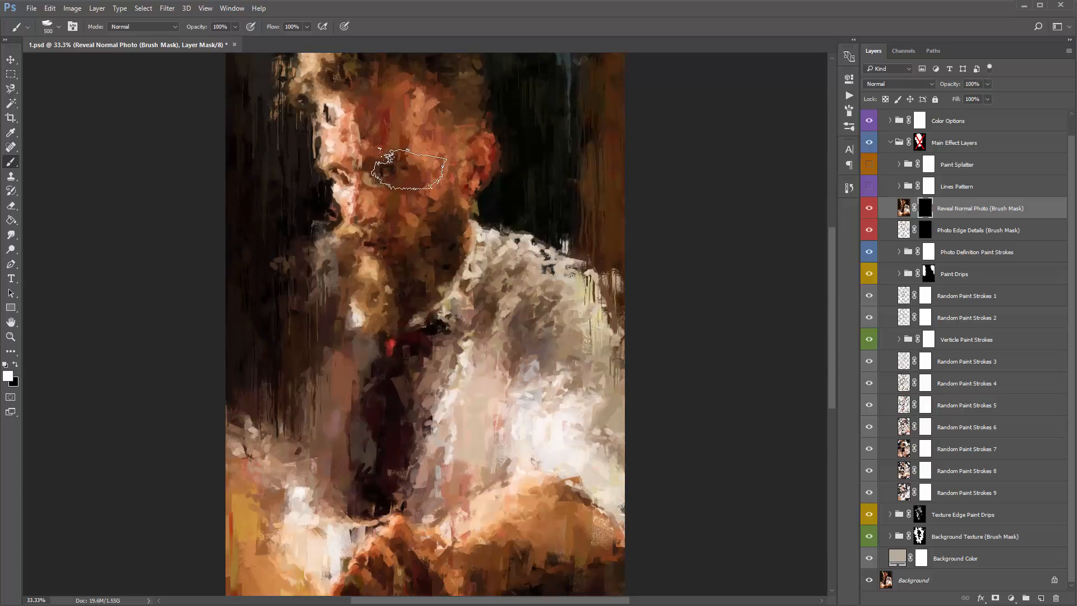
- Reveal both eyes on the Reveal Normal Photo mask with a 250-pixel brush, and lower the layer's opacity to 72%
{"action": "key", "text": "bracketleft"}
{"action": "key", "text": "bracketleft"}
{"action": "key", "text": "bracketleft"}
{"action": "left_click", "coordinate": [393, 170]}
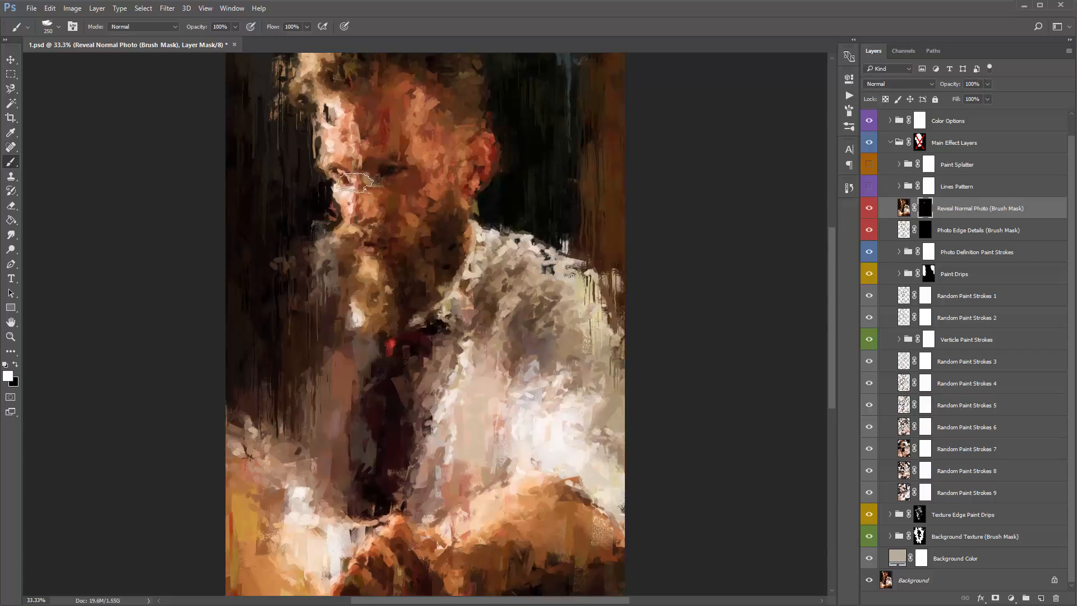
{"action": "mouse_move", "coordinate": [355, 182]}
{"action": "left_mouse_down"}
{"action": "mouse_move", "coordinate": [335, 174]}
{"action": "mouse_move", "coordinate": [353, 177]}
{"action": "left_mouse_up"}
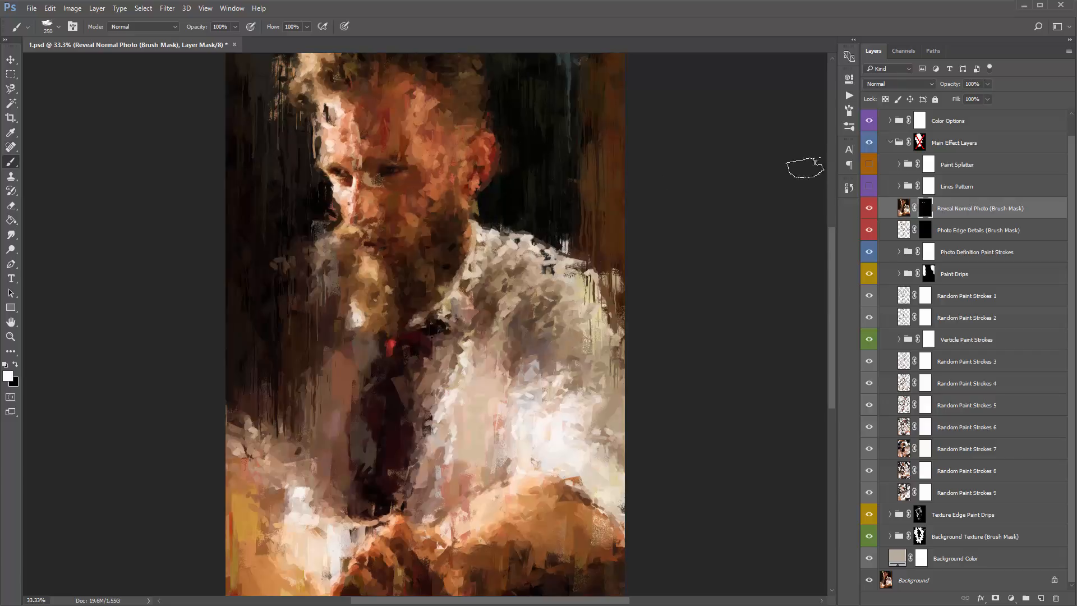
{"action": "left_click", "coordinate": [956, 211]}
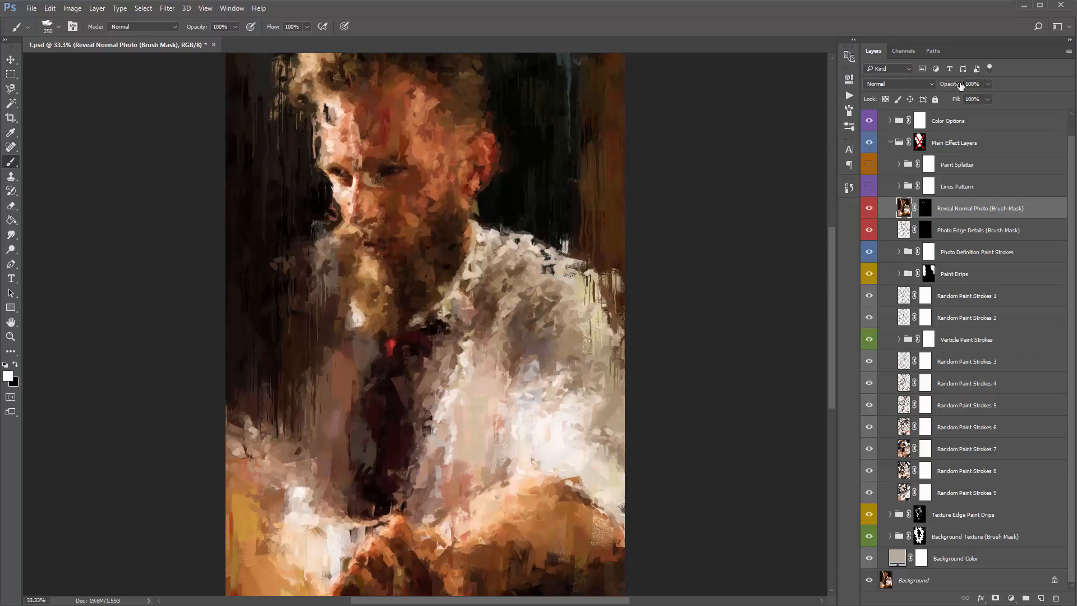
{"action": "left_click", "coordinate": [955, 85]}
{"action": "left_click_drag", "start_coordinate": [799, 149], "coordinate": [786, 146]}
{"action": "left_click_drag", "start_coordinate": [948, 84], "coordinate": [950, 86]}
- Preview the full Photo Edge Details layer by temporarily disabling its mask
{"action": "left_click", "coordinate": [942, 233]}
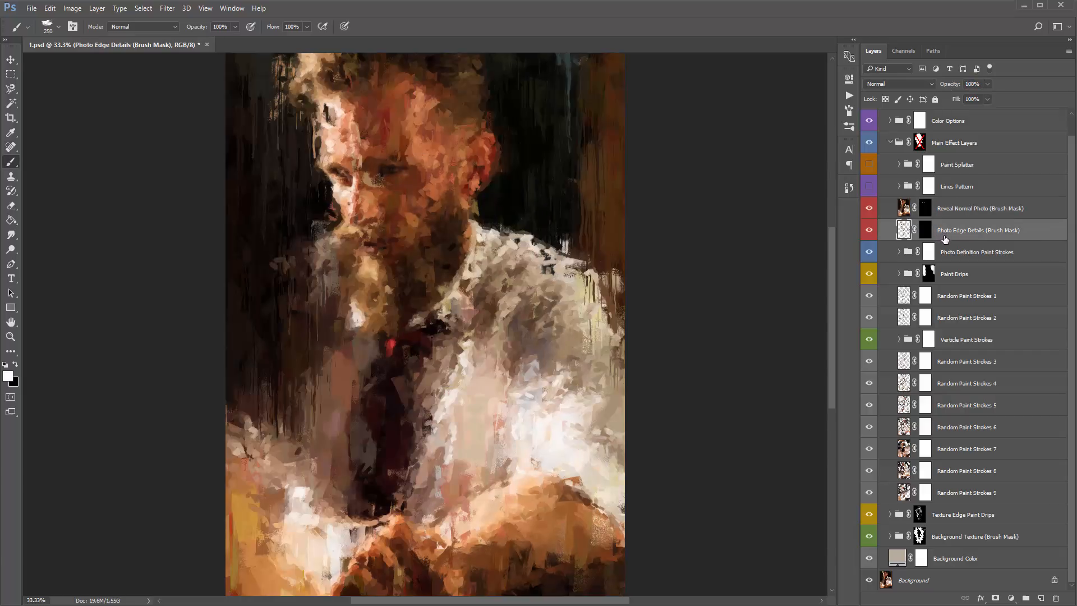
{"action": "key", "text": "v"}
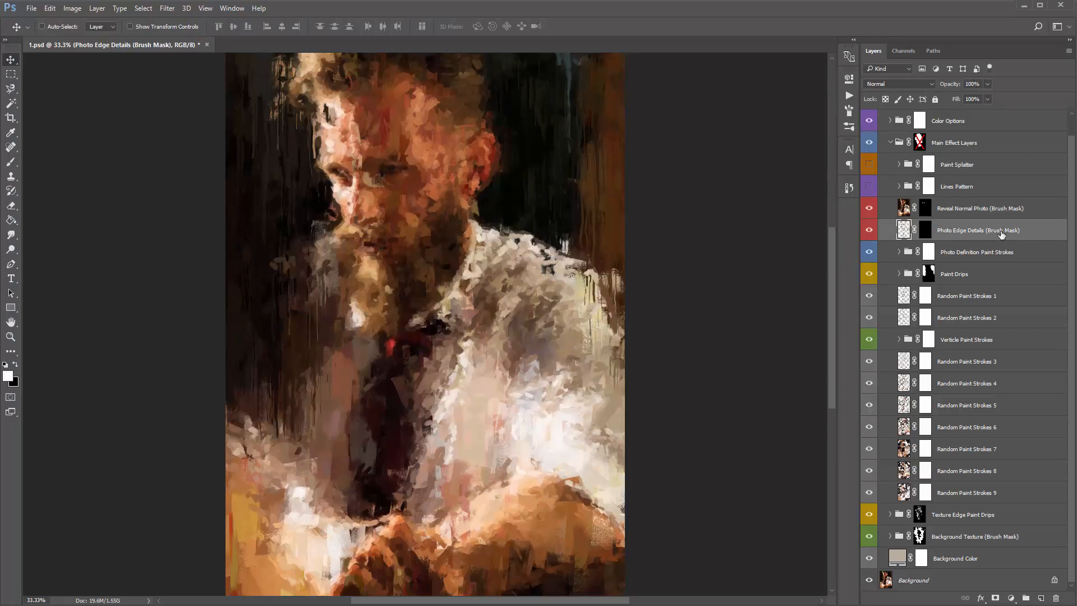
{"action": "left_click", "coordinate": [925, 235], "text": "shift"}
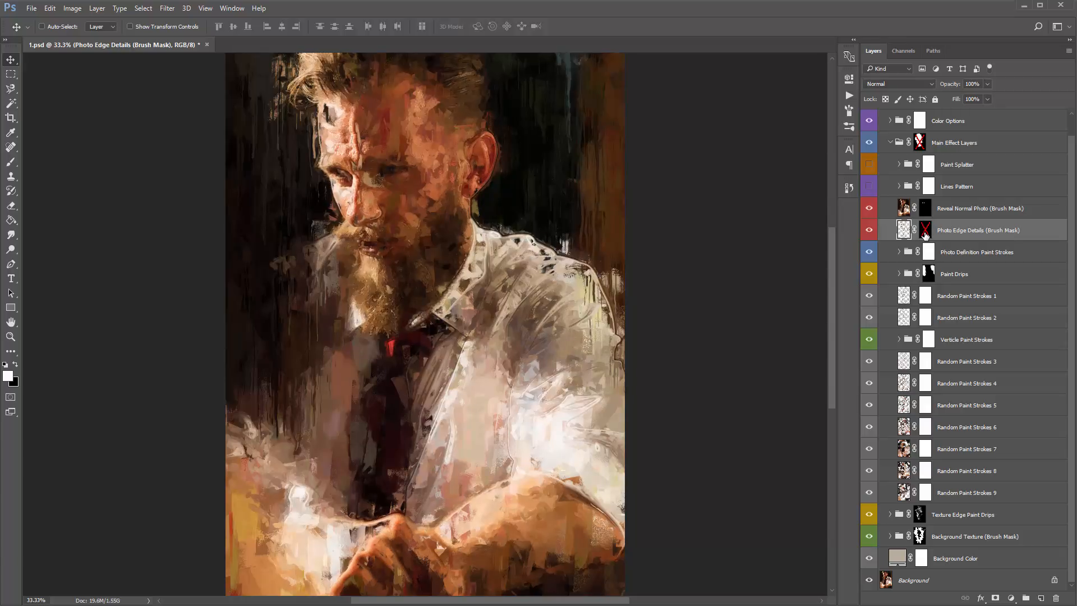
{"action": "left_click", "coordinate": [926, 235], "text": "shift"}
{"action": "left_click", "coordinate": [926, 235], "text": "shift"}
- Paint white on the Photo Edge Details mask to bring out edges around the ear and the front of the face
{"action": "left_click", "coordinate": [925, 230], "text": "shift"}
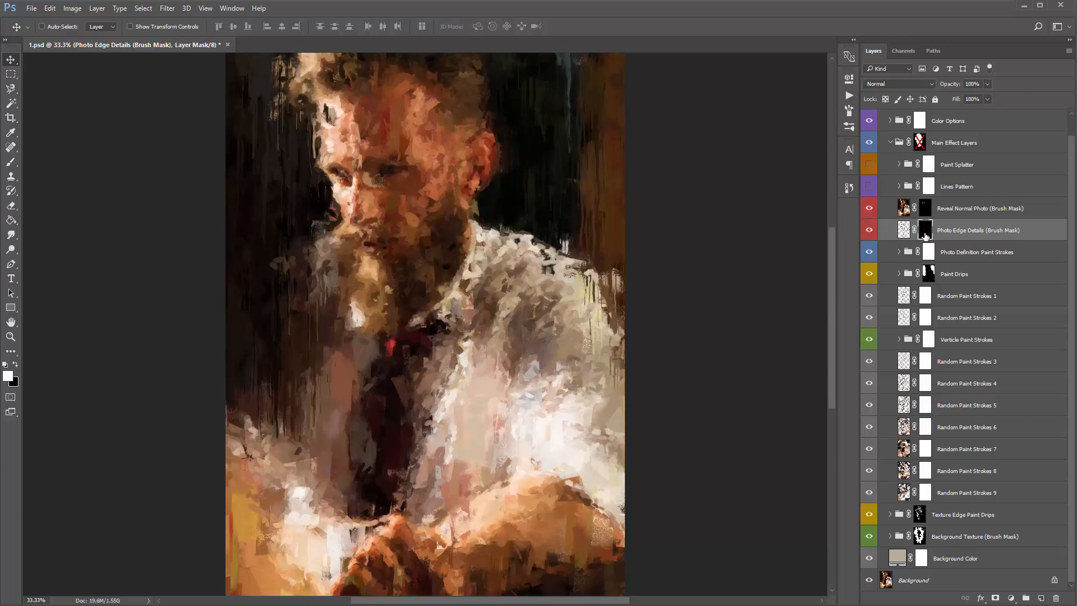
{"action": "key", "text": "b"}
{"action": "mouse_move", "coordinate": [488, 140]}
{"action": "left_mouse_down"}
{"action": "mouse_move", "coordinate": [505, 120]}
{"action": "mouse_move", "coordinate": [477, 200]}
{"action": "left_mouse_up"}
{"action": "mouse_move", "coordinate": [342, 222]}
{"action": "left_mouse_down"}
{"action": "mouse_move", "coordinate": [352, 273]}
{"action": "mouse_move", "coordinate": [368, 270]}
{"action": "mouse_move", "coordinate": [328, 122]}
{"action": "mouse_move", "coordinate": [329, 144]}
{"action": "mouse_move", "coordinate": [333, 104]}
{"action": "left_mouse_up"}
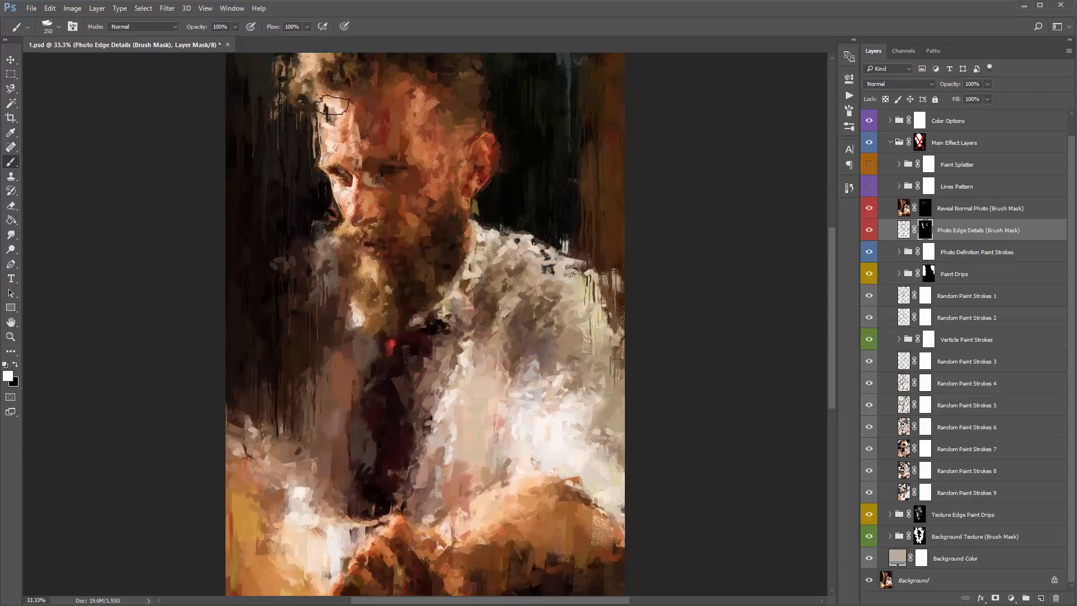
- Compare the Photo Edge Details layer with its painted mask disabled and enabled
{"action": "left_click", "coordinate": [925, 230], "text": "shift"}
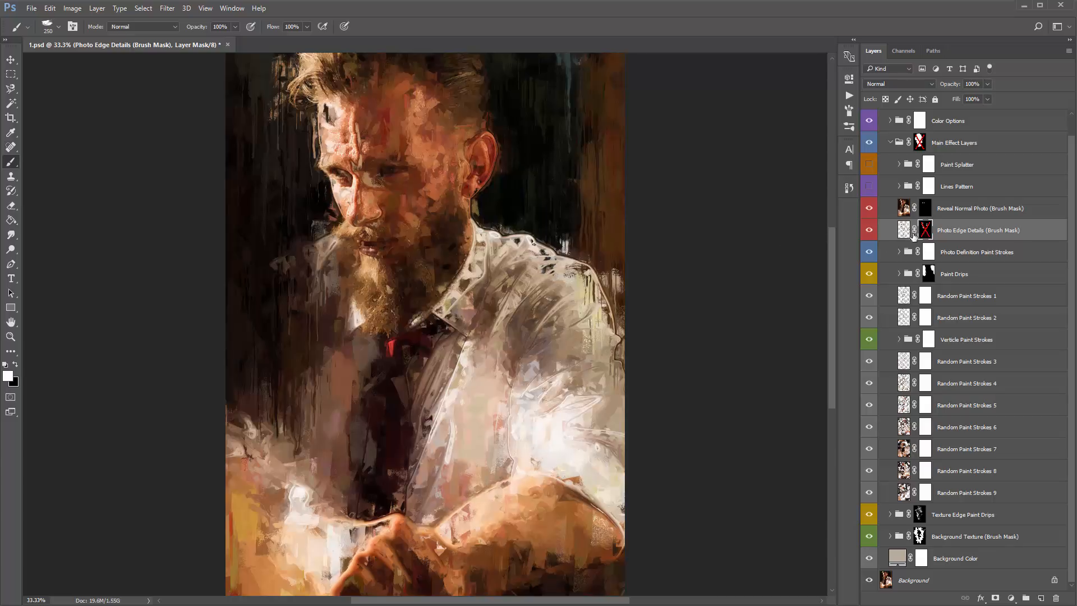
{"action": "left_click", "coordinate": [930, 232], "text": "shift"}
{"action": "left_click", "coordinate": [930, 232], "text": "shift"}
{"action": "left_click", "coordinate": [928, 232], "text": "shift"}
{"action": "left_click", "coordinate": [927, 232], "text": "shift"}
{"action": "left_click", "coordinate": [927, 230], "text": "shift"}
- Hide the Reveal Normal Photo and Photo Edge Details layers and switch to the Move tool
{"action": "left_click", "coordinate": [964, 211]}
{"action": "left_click", "coordinate": [967, 232], "text": "shift"}
{"action": "left_click_drag", "start_coordinate": [872, 210], "coordinate": [870, 228]}
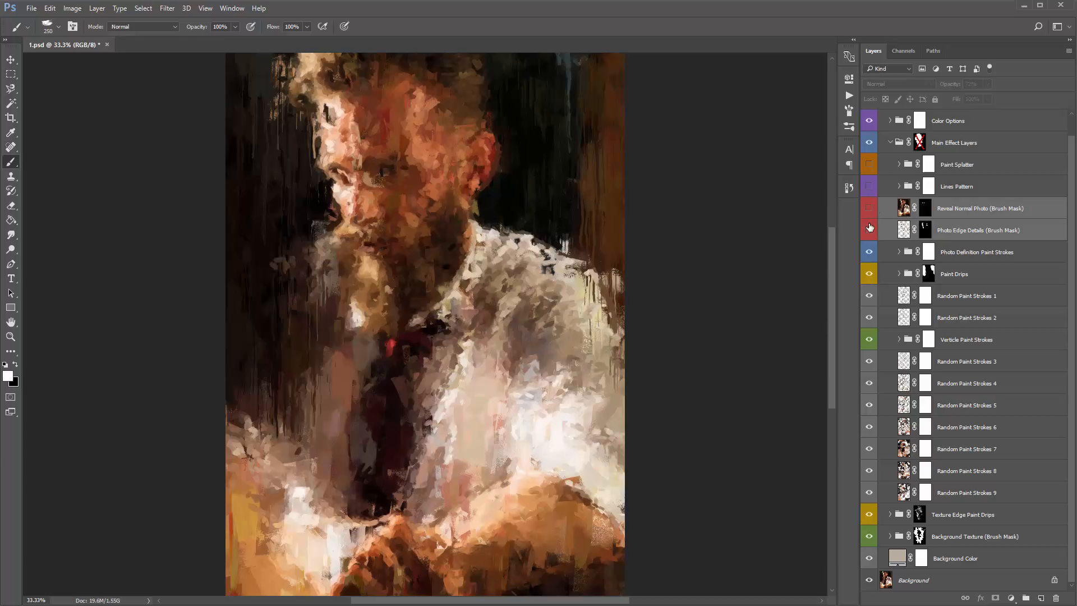
{"action": "left_click", "coordinate": [869, 210]}
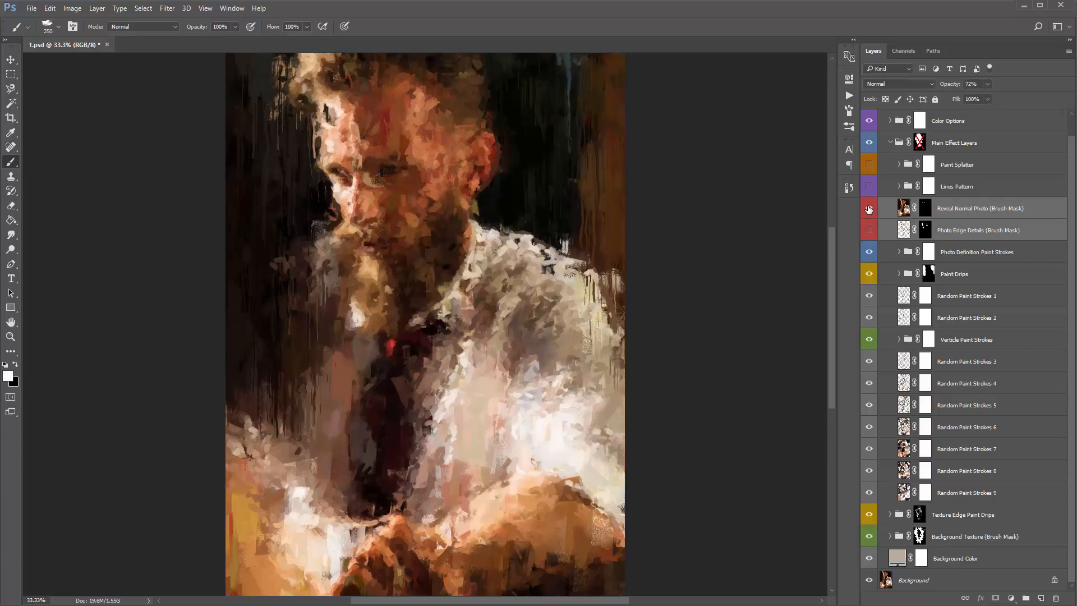
{"action": "left_click", "coordinate": [869, 209]}
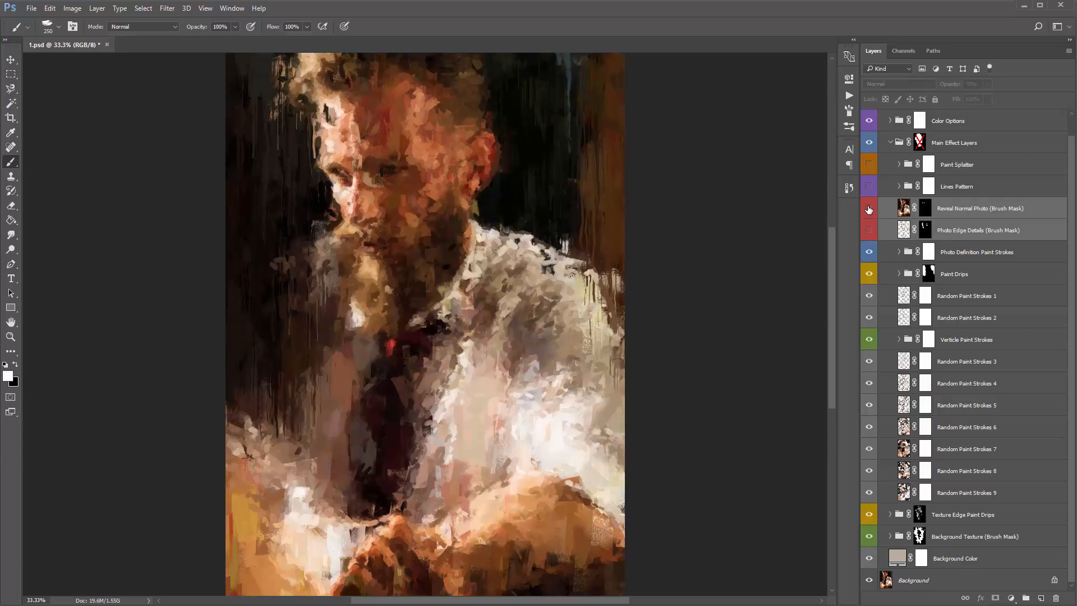
{"action": "left_click", "coordinate": [965, 211]}
{"action": "key", "text": "v"}
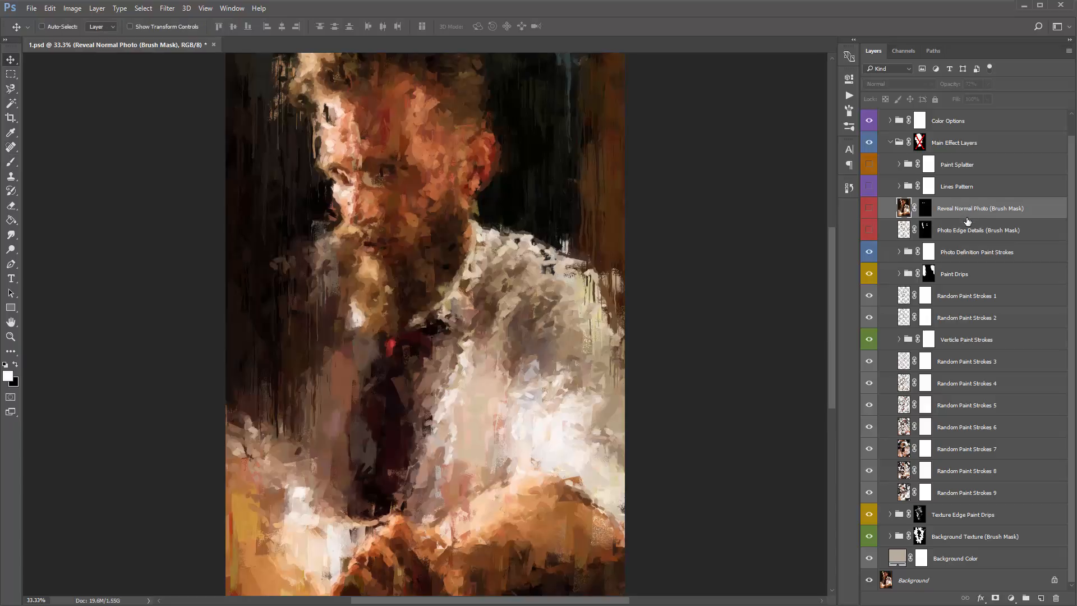
- Make the Paint Splatter group visible and expand it
{"action": "left_click", "coordinate": [957, 171]}
{"action": "left_click", "coordinate": [869, 164]}
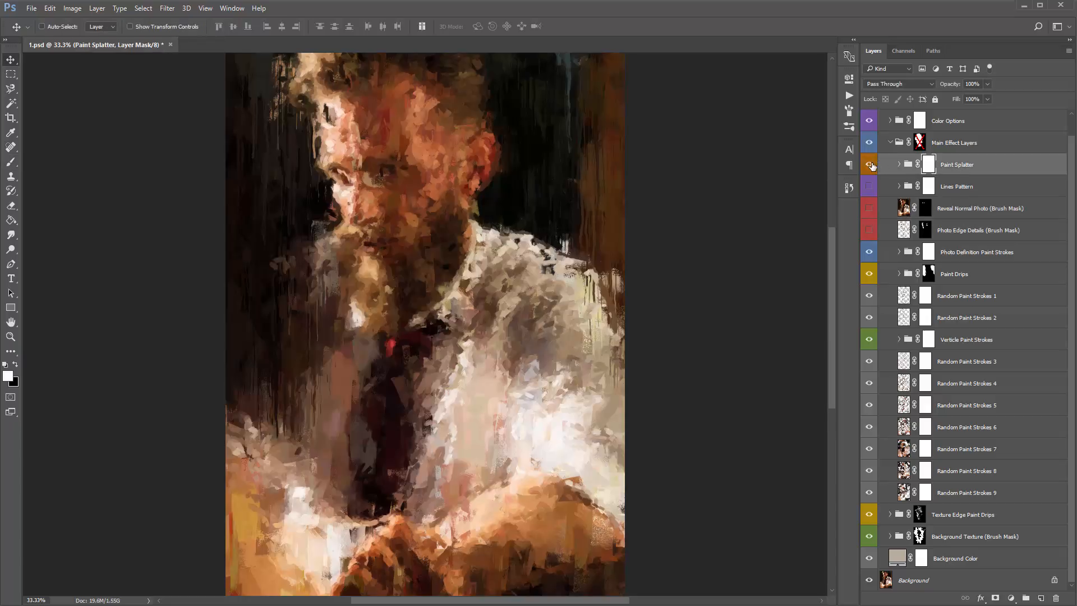
{"action": "left_click", "coordinate": [976, 164]}
{"action": "left_click", "coordinate": [899, 165]}
- Examine the Paint Splatter 1 to 6 layers, checking individual visibility, and collapse the group
{"action": "left_click", "coordinate": [989, 185]}
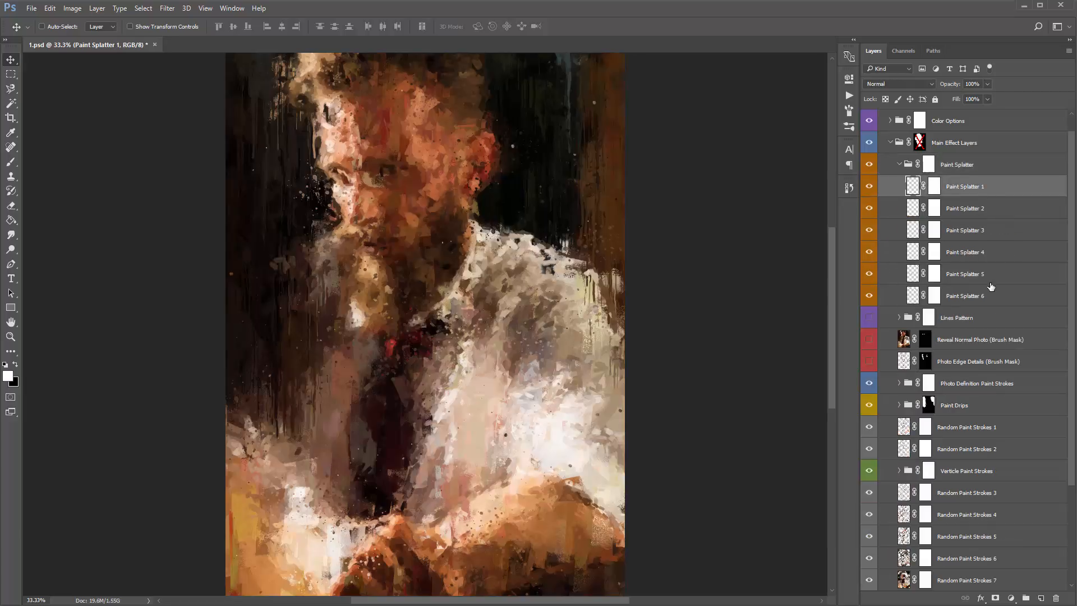
{"action": "left_click", "coordinate": [992, 296], "text": "shift"}
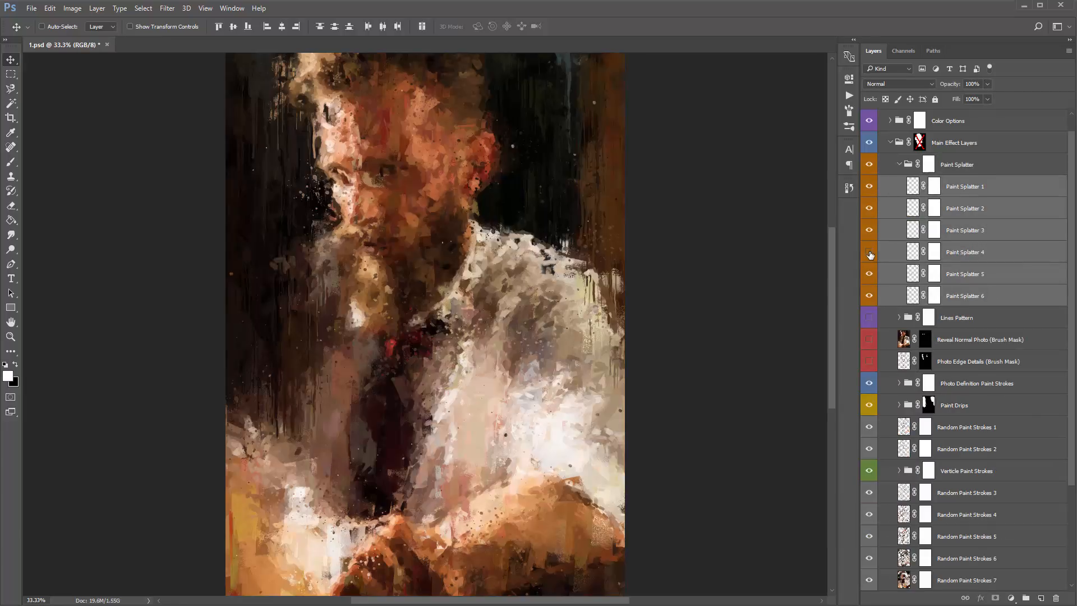
{"action": "left_click", "coordinate": [870, 274]}
{"action": "left_click", "coordinate": [870, 273]}
{"action": "left_click", "coordinate": [870, 274]}
{"action": "left_click", "coordinate": [871, 274]}
{"action": "left_click", "coordinate": [1011, 210]}
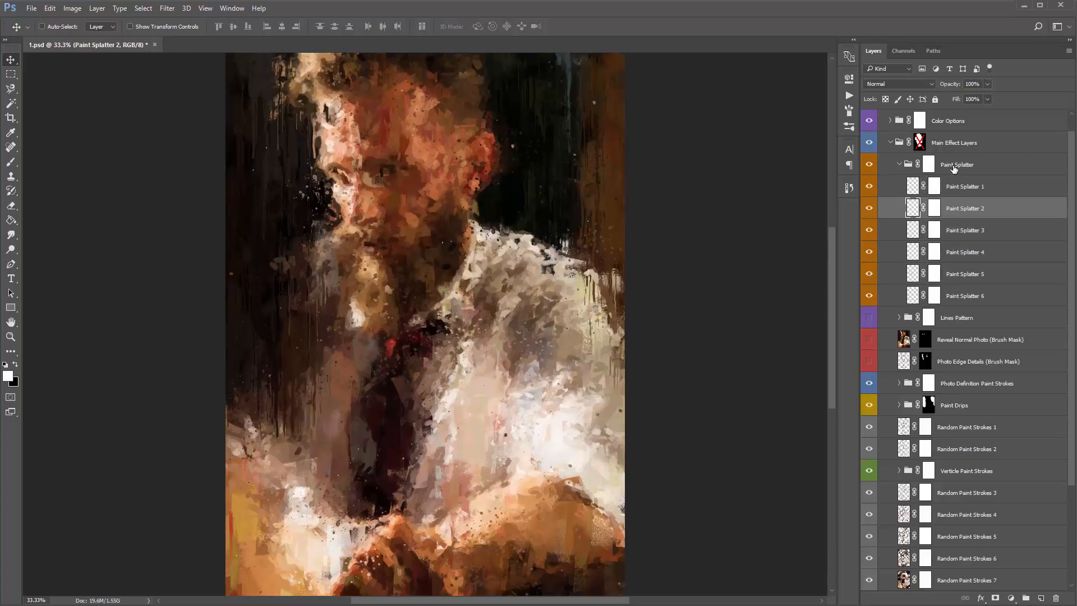
{"action": "left_click", "coordinate": [955, 170]}
{"action": "left_click", "coordinate": [900, 164]}
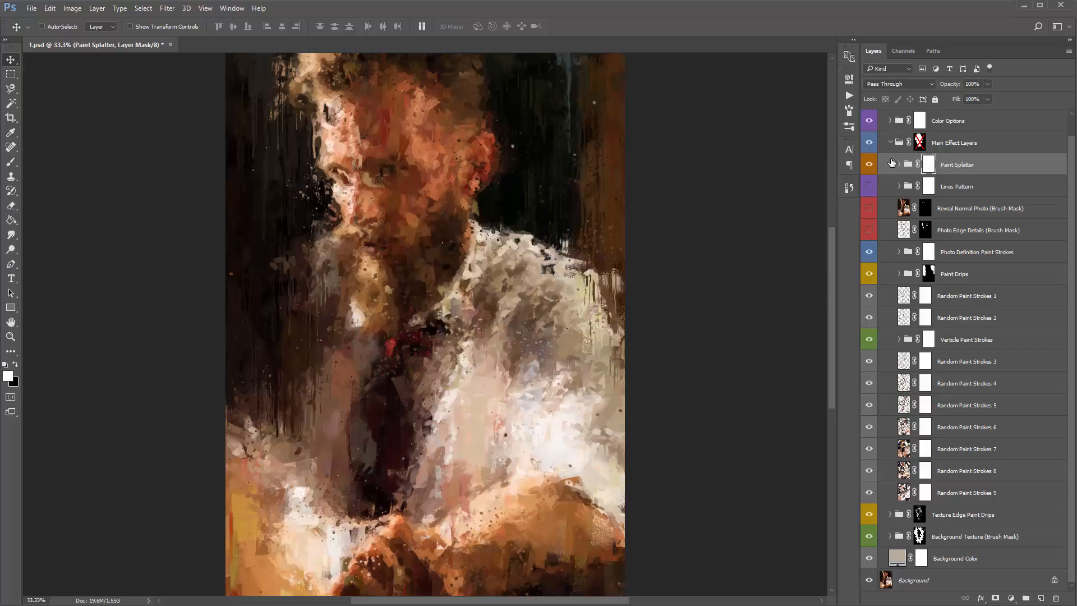
- Move the Verticle Paint Strokes group to the top of Main Effect Layers, inspect its 15 layers, and return it below Random Paint Strokes 2
{"action": "left_click", "coordinate": [978, 339]}
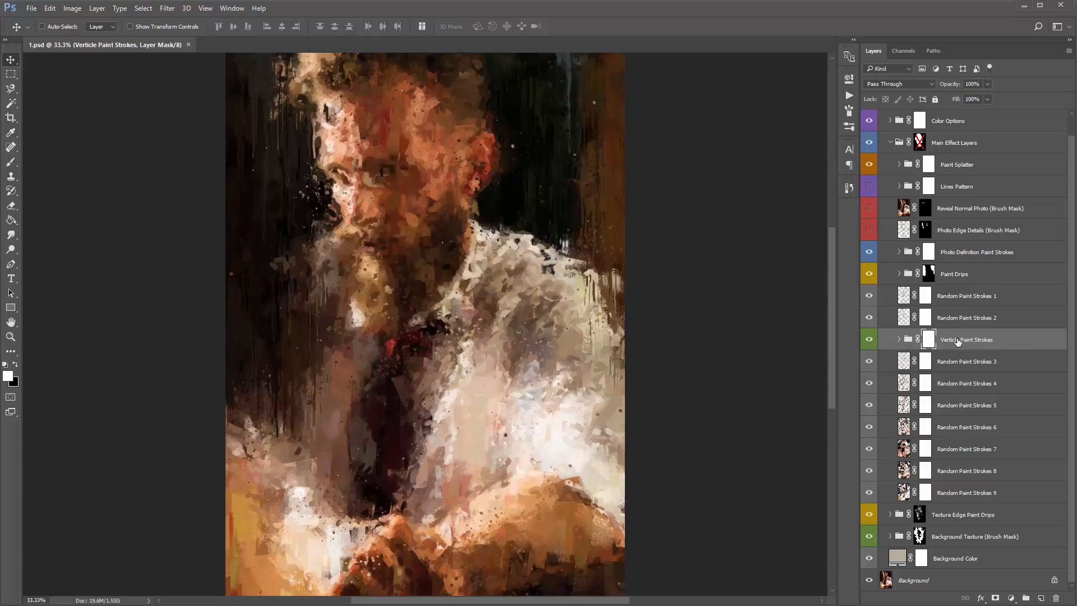
{"action": "mouse_move", "coordinate": [958, 341]}
{"action": "left_mouse_down"}
{"action": "mouse_move", "coordinate": [979, 236]}
{"action": "mouse_move", "coordinate": [974, 152]}
{"action": "mouse_move", "coordinate": [965, 156]}
{"action": "left_mouse_up"}
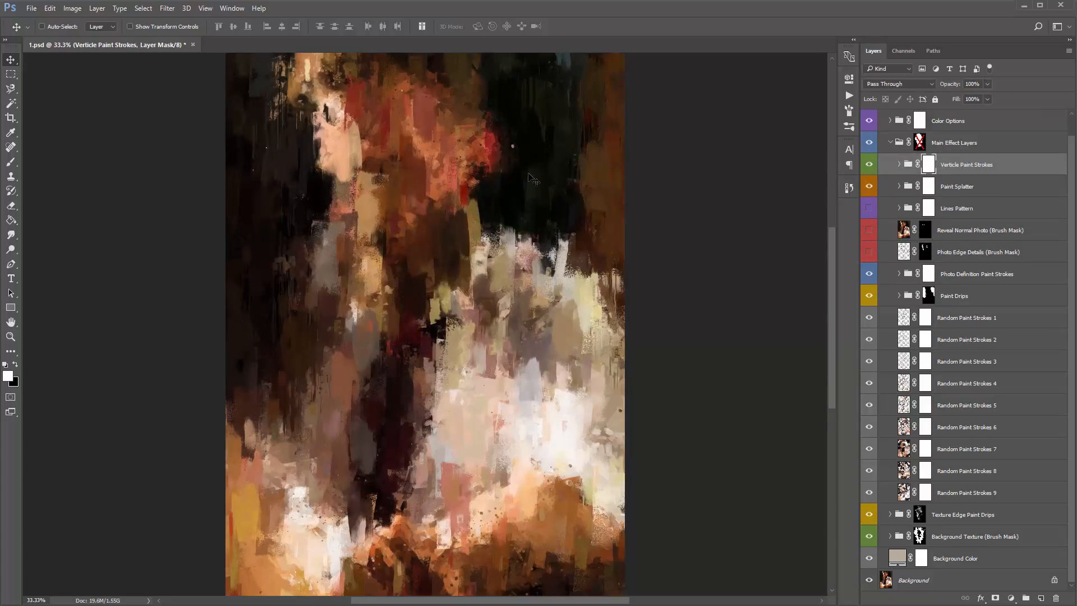
{"action": "left_click", "coordinate": [899, 165]}
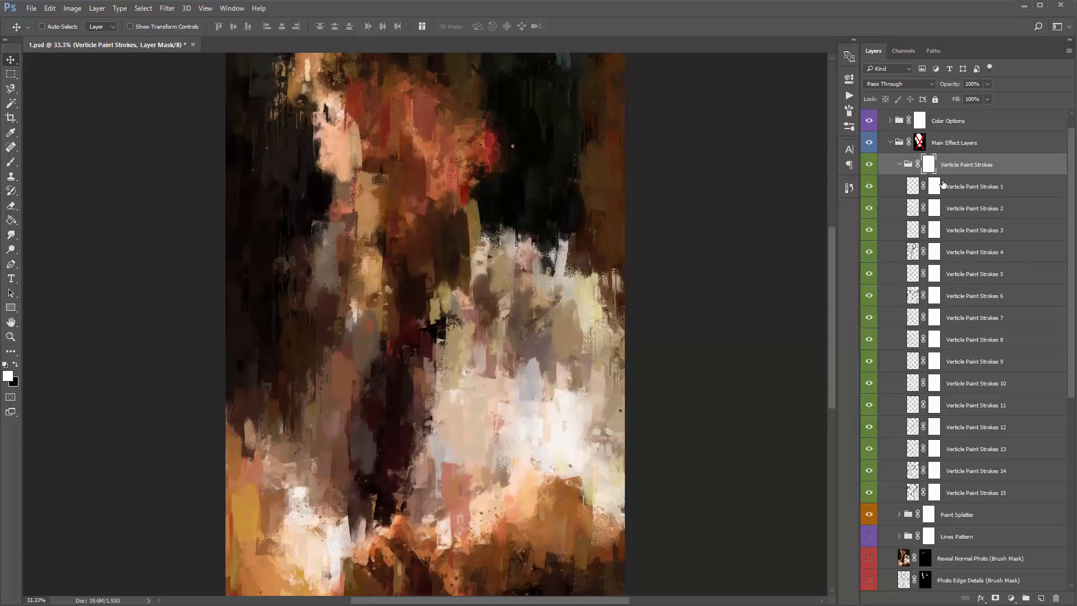
{"action": "left_click", "coordinate": [990, 492]}
{"action": "left_click", "coordinate": [970, 194], "text": "shift"}
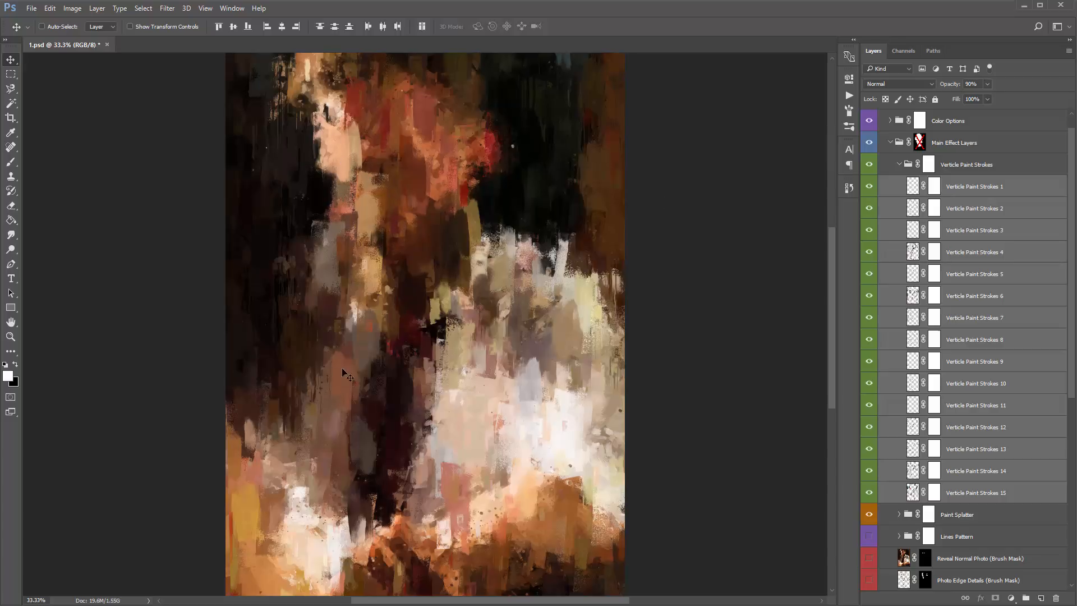
{"action": "left_click", "coordinate": [899, 164]}
{"action": "left_click_drag", "start_coordinate": [963, 166], "coordinate": [998, 345]}
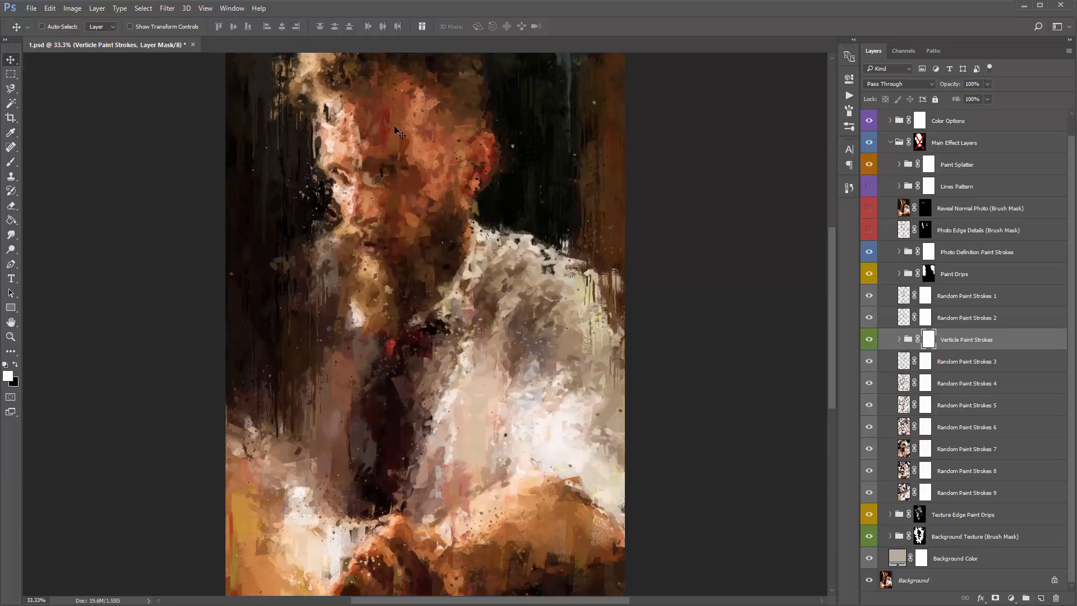
- Compare the painting with the Verticle Paint Strokes group hidden and shown
{"action": "left_click", "coordinate": [868, 340]}
{"action": "left_click", "coordinate": [869, 341]}
{"action": "left_click", "coordinate": [870, 341]}
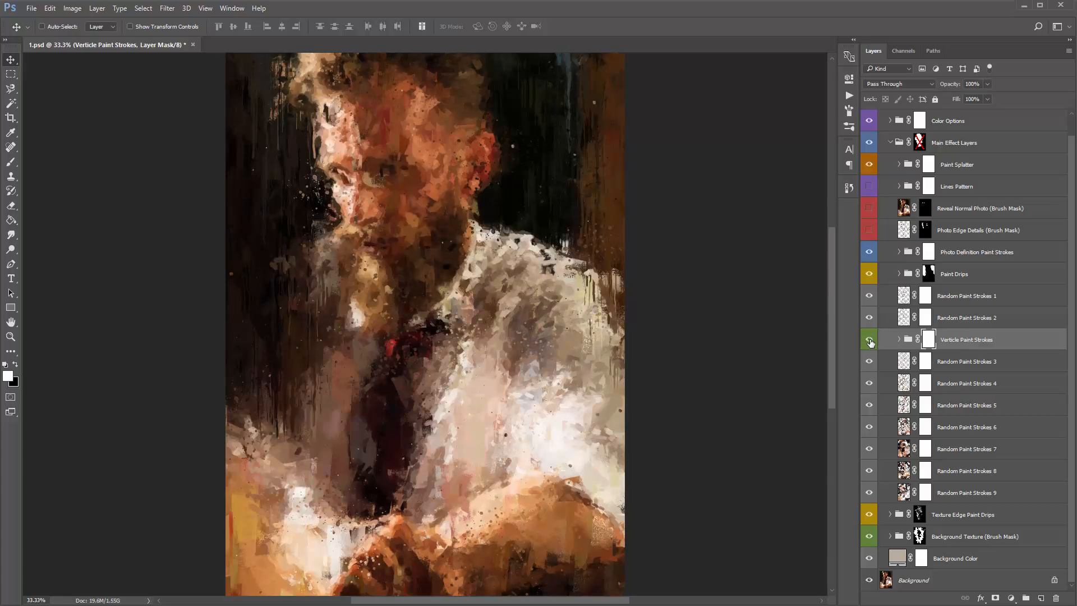
{"action": "left_click", "coordinate": [955, 341]}
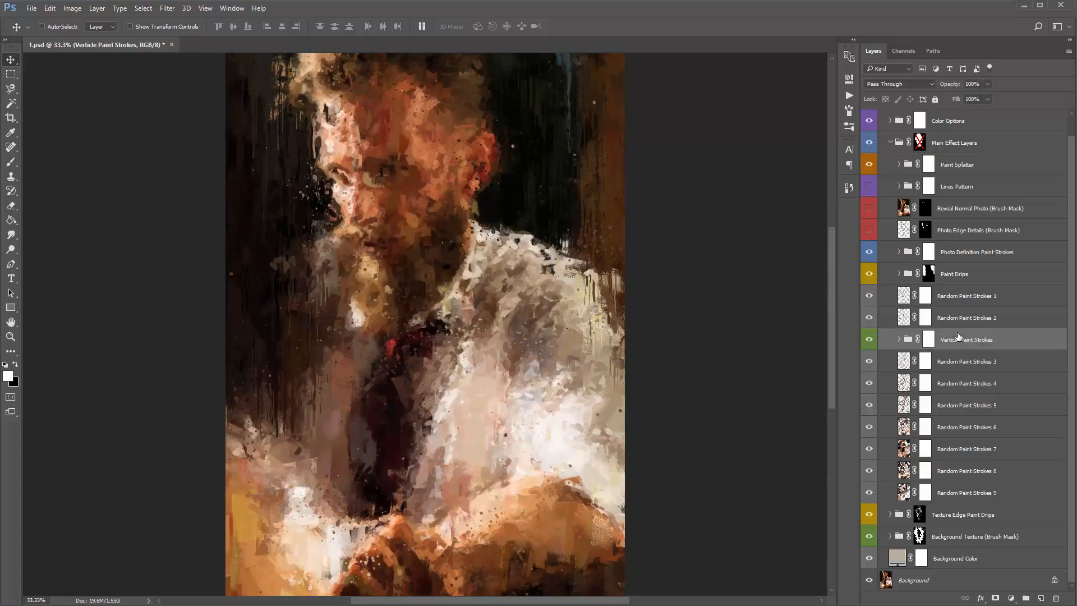
- Select the Random Paint Strokes 1 to 9 layers together to point them out, leaving out the Verticle Paint Strokes group
{"action": "left_click", "coordinate": [959, 303]}
{"action": "left_click", "coordinate": [1002, 321], "text": "shift"}
{"action": "left_click", "coordinate": [1002, 318], "text": "ctrl"}
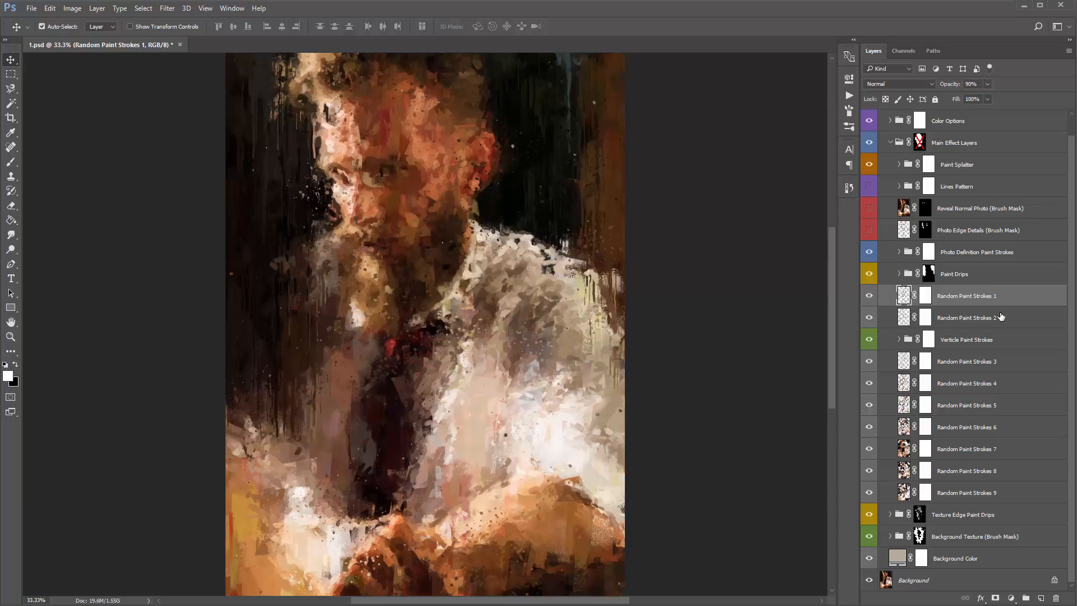
{"action": "left_click", "coordinate": [1001, 315], "text": "ctrl"}
{"action": "left_click", "coordinate": [997, 365], "text": "ctrl"}
{"action": "left_click", "coordinate": [996, 386], "text": "ctrl"}
{"action": "left_click", "coordinate": [996, 405], "text": "ctrl"}
{"action": "left_click", "coordinate": [1000, 427], "text": "ctrl"}
{"action": "left_click", "coordinate": [1005, 449], "text": "ctrl"}
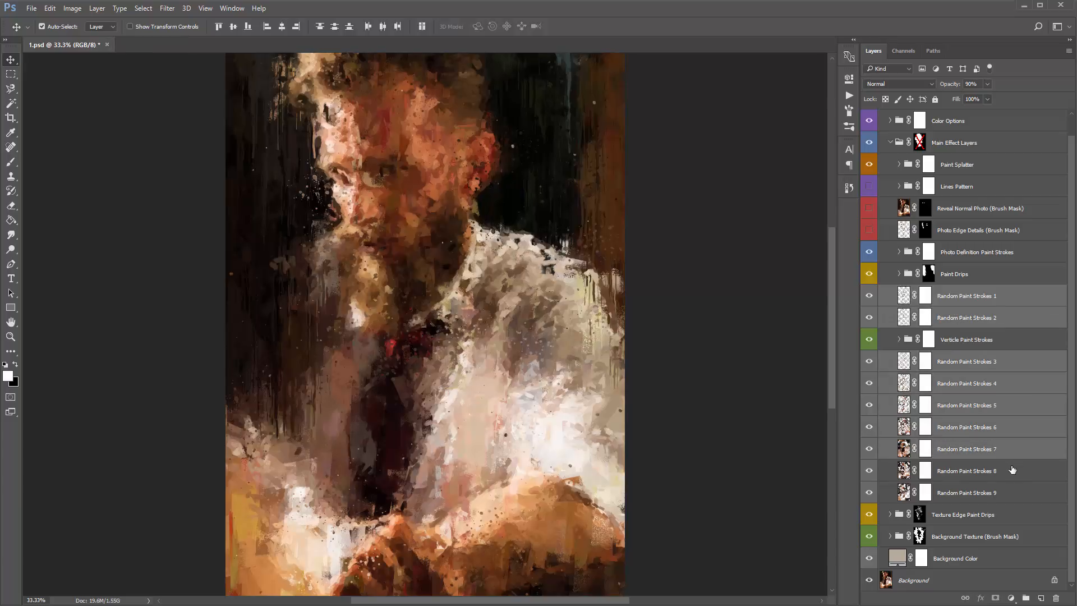
{"action": "left_click", "coordinate": [1012, 471], "text": "ctrl"}
{"action": "left_click", "coordinate": [1010, 493], "text": "ctrl"}
- Check the effect of Random Paint Strokes 1 and Random Paint Strokes 2 by toggling each layer's visibility
{"action": "left_click", "coordinate": [952, 303]}
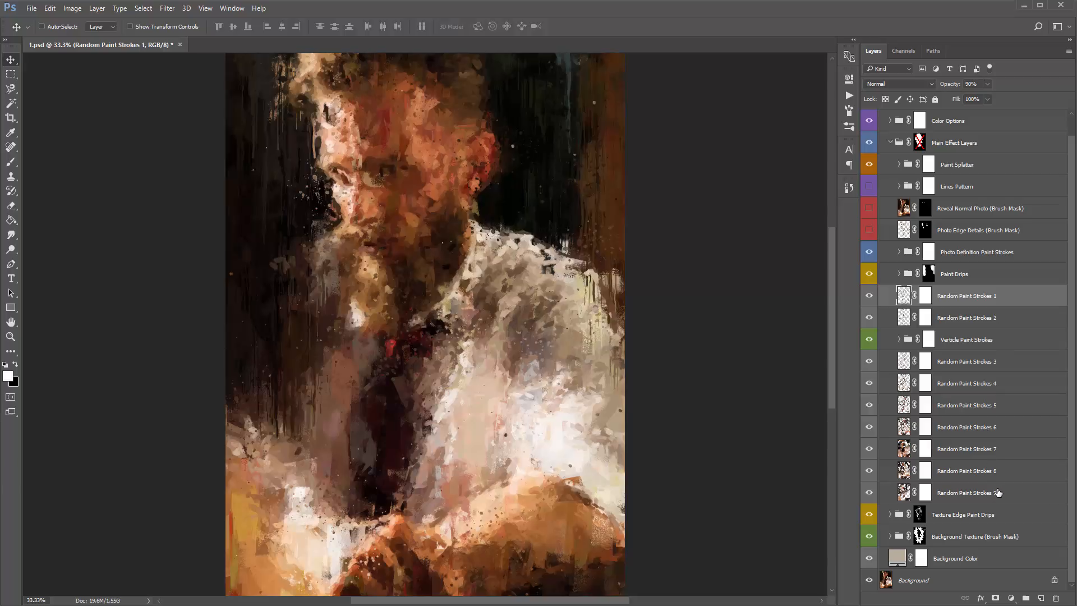
{"action": "left_click", "coordinate": [864, 297]}
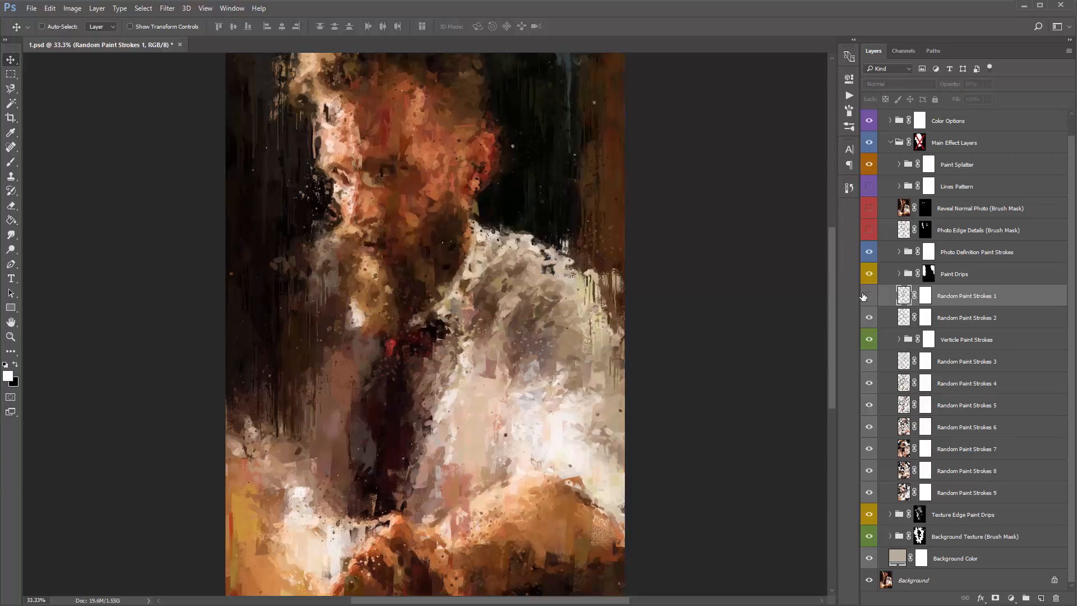
{"action": "left_click", "coordinate": [864, 296]}
{"action": "left_click", "coordinate": [865, 317]}
{"action": "left_click", "coordinate": [866, 317]}
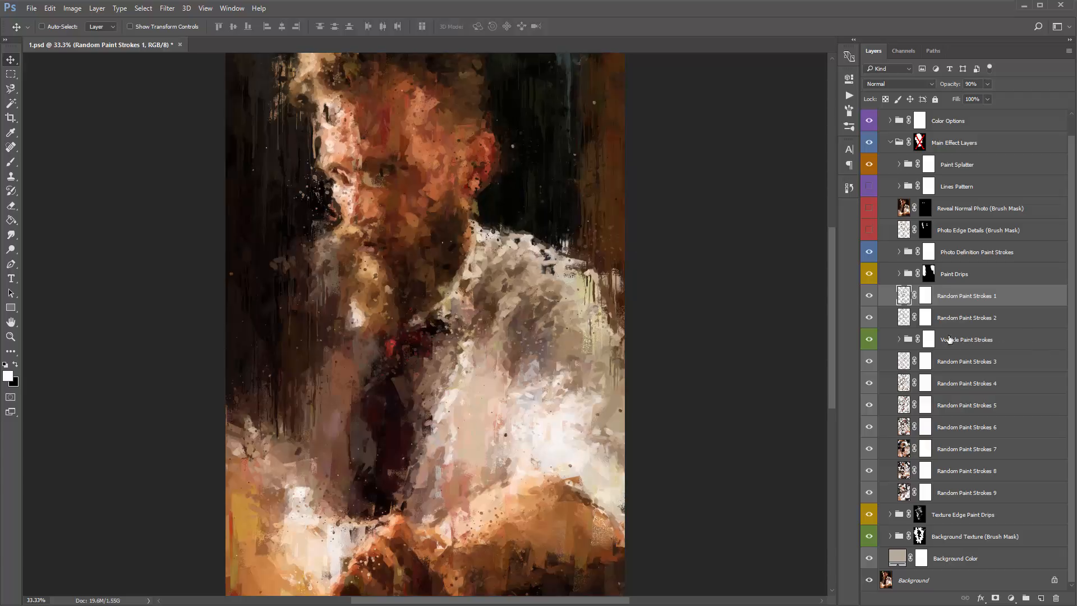
- Hide the Verticle Paint Strokes group, and point out Random Paint Strokes 1 and 2 and Random Paint Strokes 7 to 9 by selecting them
{"action": "left_click", "coordinate": [867, 340]}
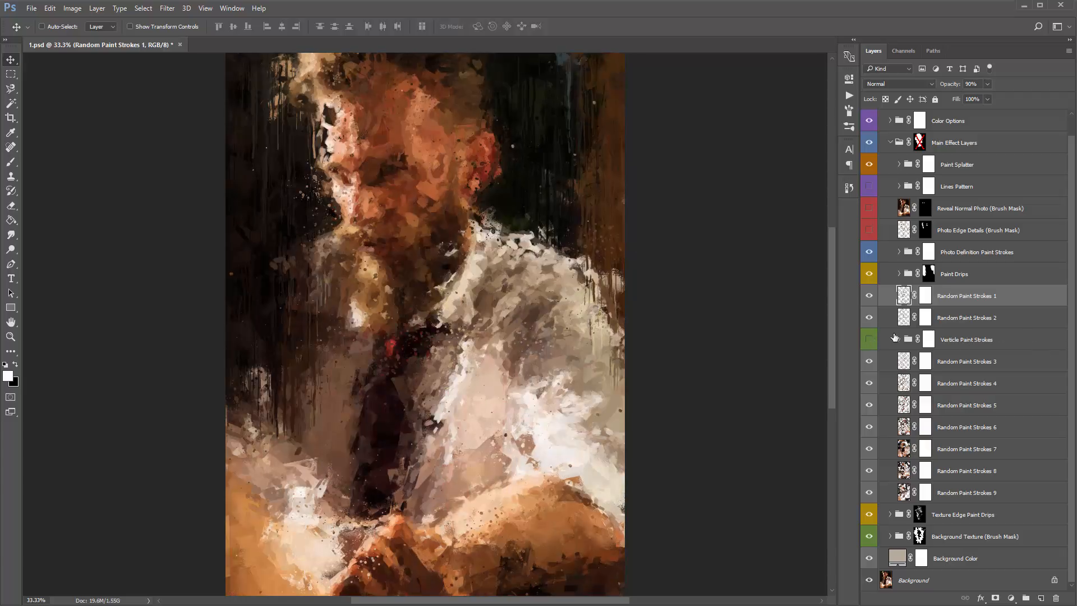
{"action": "left_click", "coordinate": [984, 315], "text": "shift"}
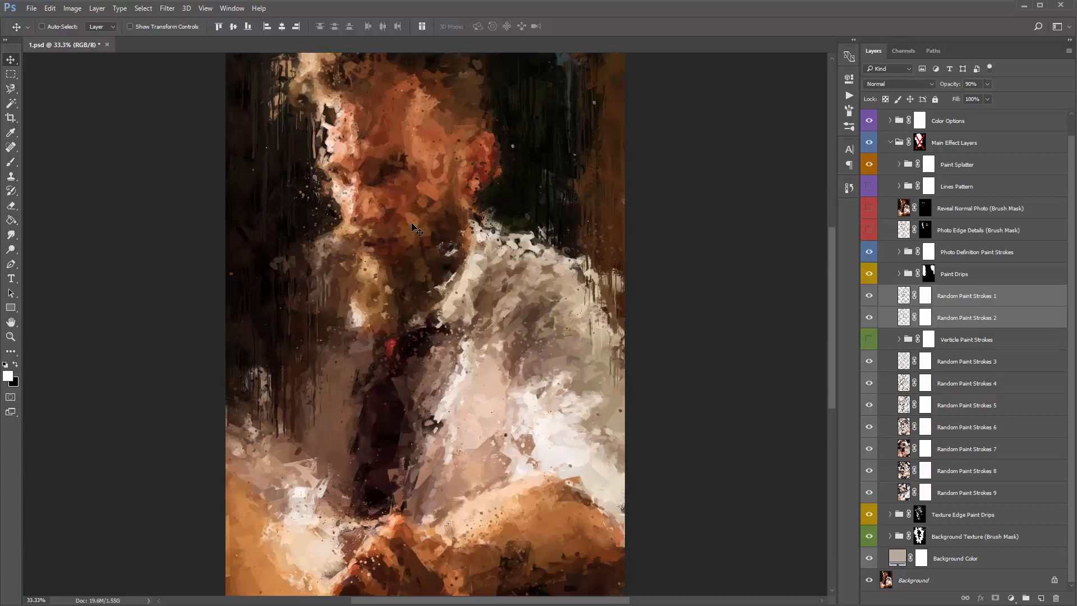
{"action": "left_click", "coordinate": [965, 316]}
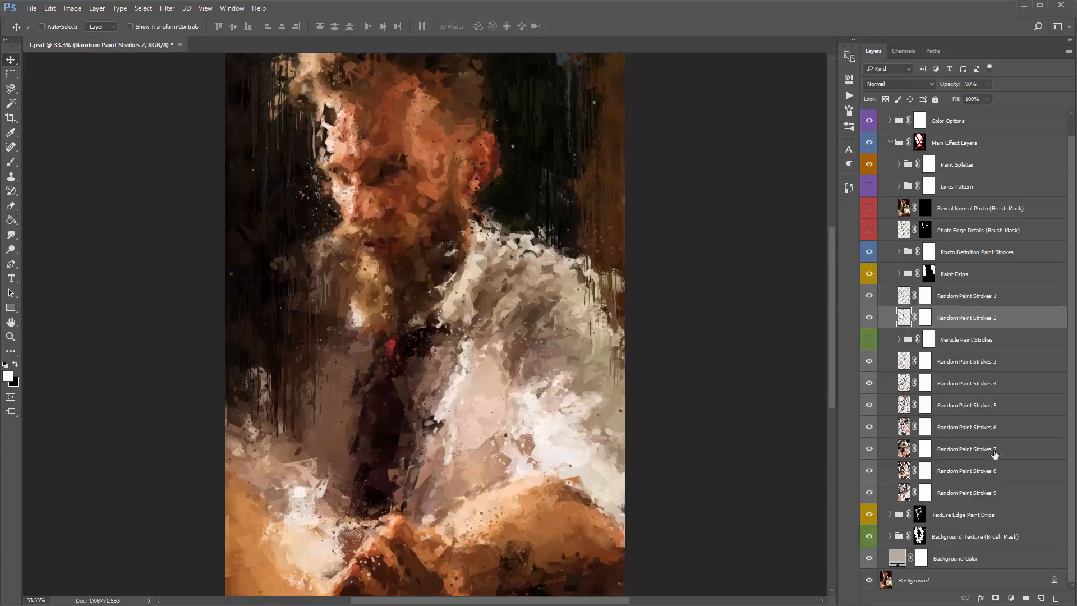
{"action": "left_click", "coordinate": [964, 450]}
{"action": "left_click", "coordinate": [986, 494], "text": "shift"}
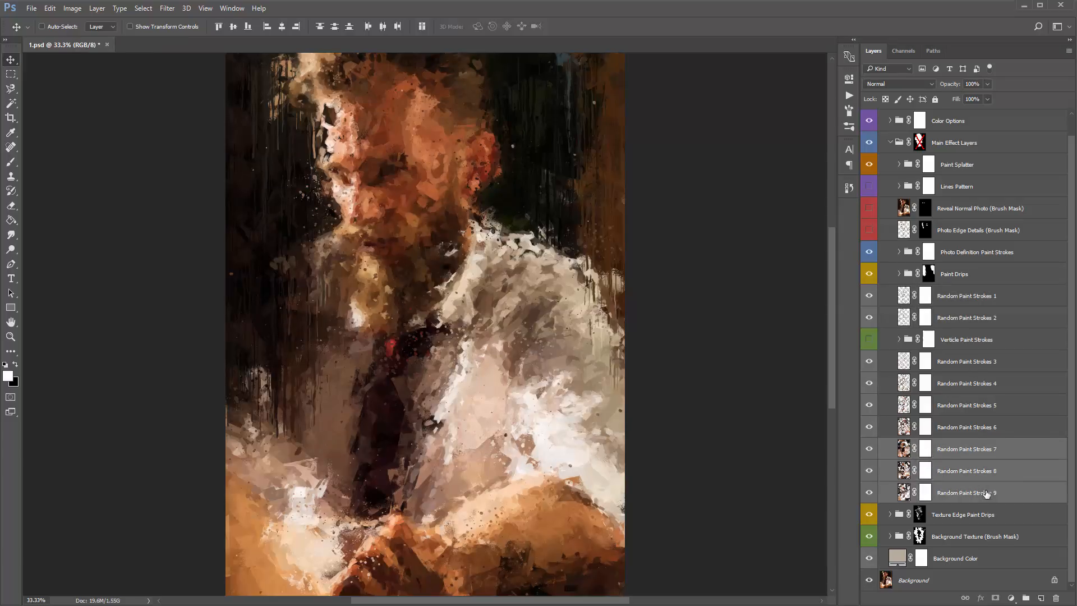
- Go through the Random Paint Strokes layers one at a time, from 9 up to 3, to compare their stroke thumbnails
{"action": "left_click", "coordinate": [904, 476]}
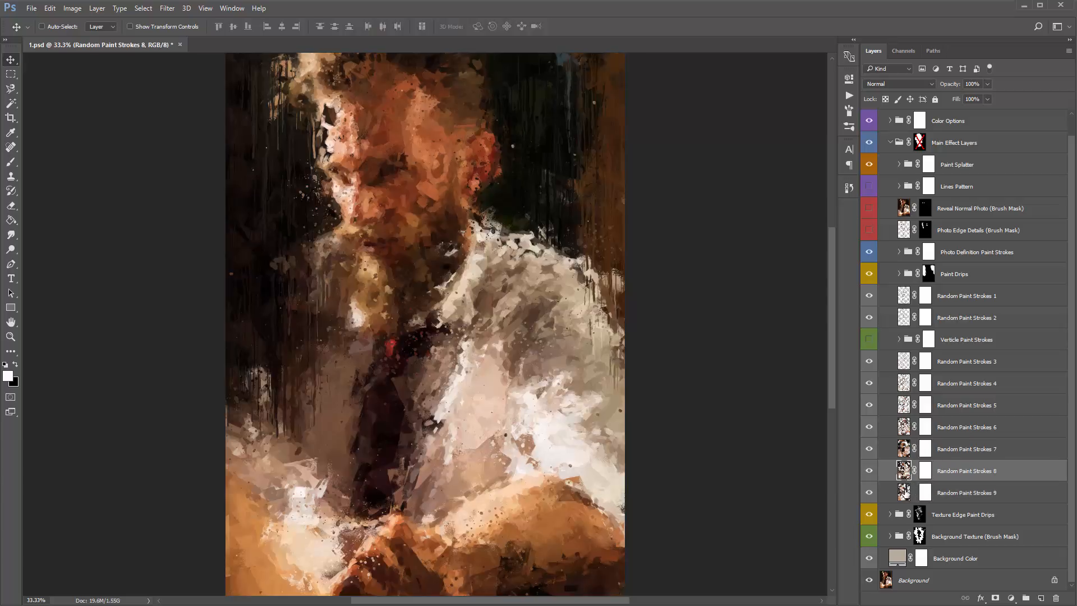
{"action": "left_click", "coordinate": [905, 491]}
{"action": "left_click", "coordinate": [906, 473]}
{"action": "left_click", "coordinate": [906, 451]}
{"action": "left_click", "coordinate": [907, 429]}
{"action": "left_click", "coordinate": [905, 406]}
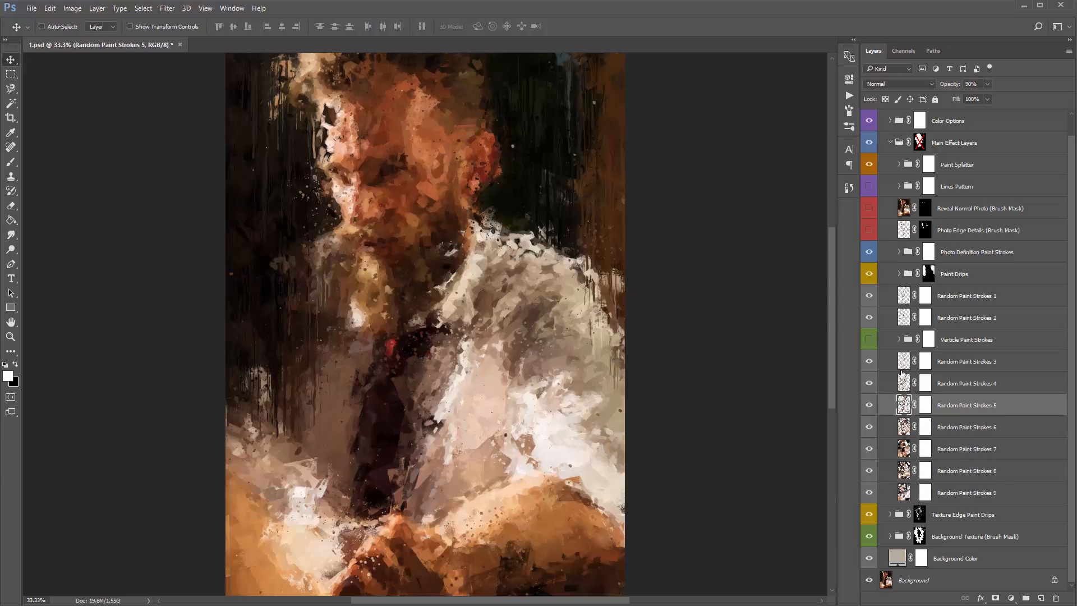
{"action": "left_click", "coordinate": [905, 383]}
{"action": "left_click", "coordinate": [906, 362]}
- Check the effect of Random Paint Strokes 1 by toggling its visibility, and show the Verticle Paint Strokes group again
{"action": "left_click", "coordinate": [965, 299]}
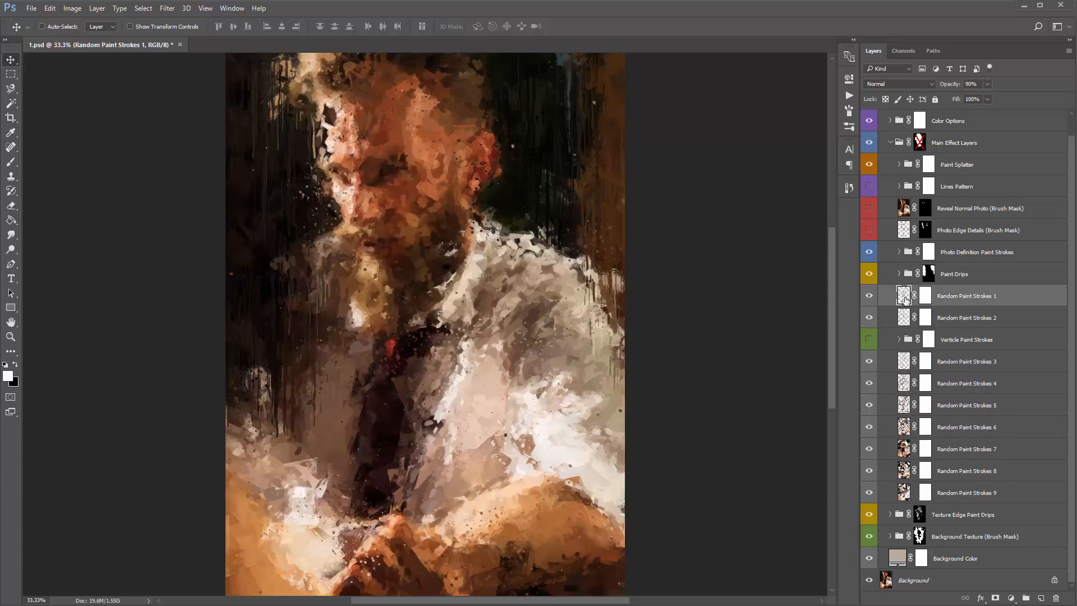
{"action": "left_click", "coordinate": [870, 296]}
{"action": "left_click", "coordinate": [869, 295]}
{"action": "left_click", "coordinate": [869, 296]}
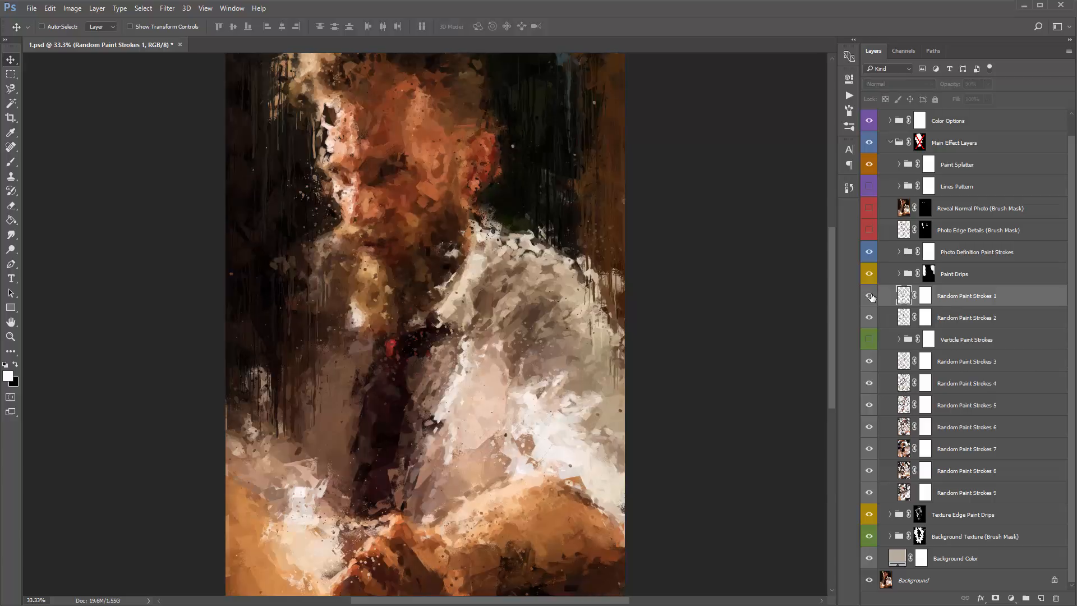
{"action": "left_click", "coordinate": [869, 296]}
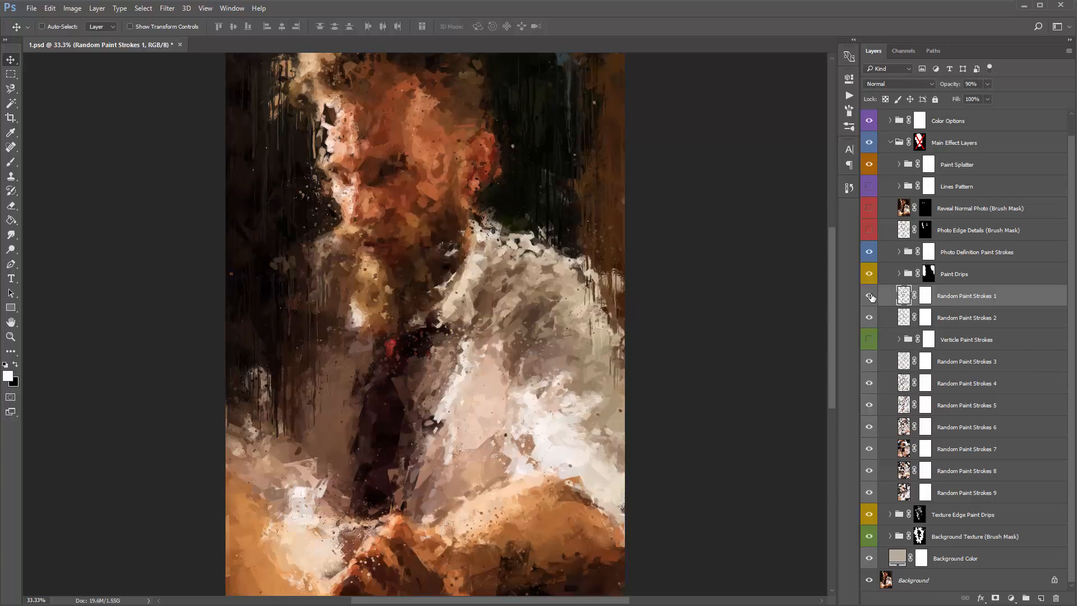
{"action": "left_click", "coordinate": [869, 339]}
- Try the Verticle Paint Strokes group between Random Paint Strokes 7 and 8, and undo the move
{"action": "left_click", "coordinate": [988, 341]}
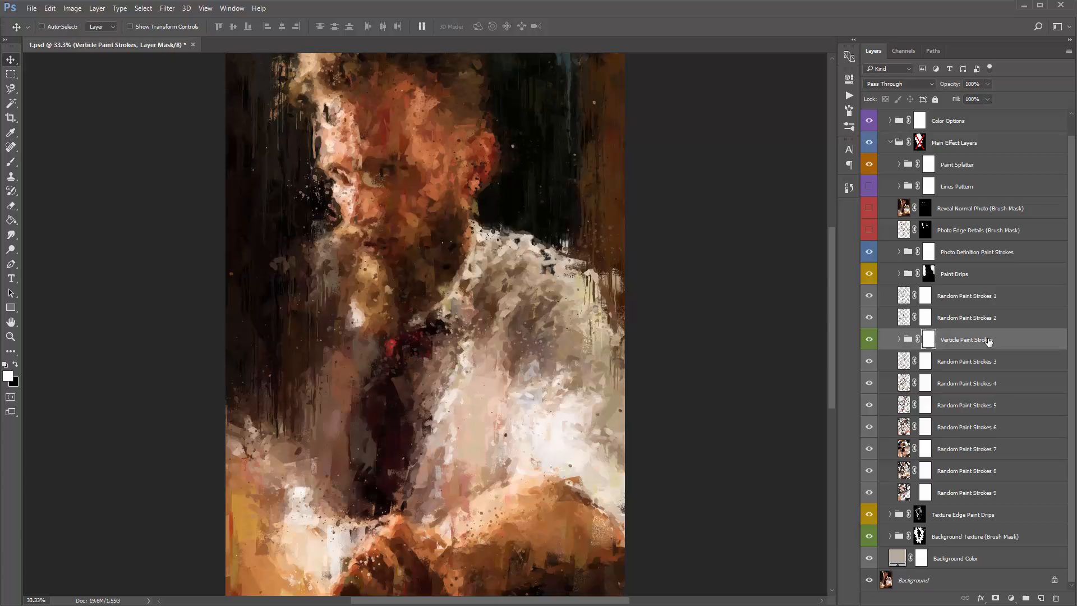
{"action": "left_click", "coordinate": [971, 362]}
{"action": "left_click", "coordinate": [965, 400]}
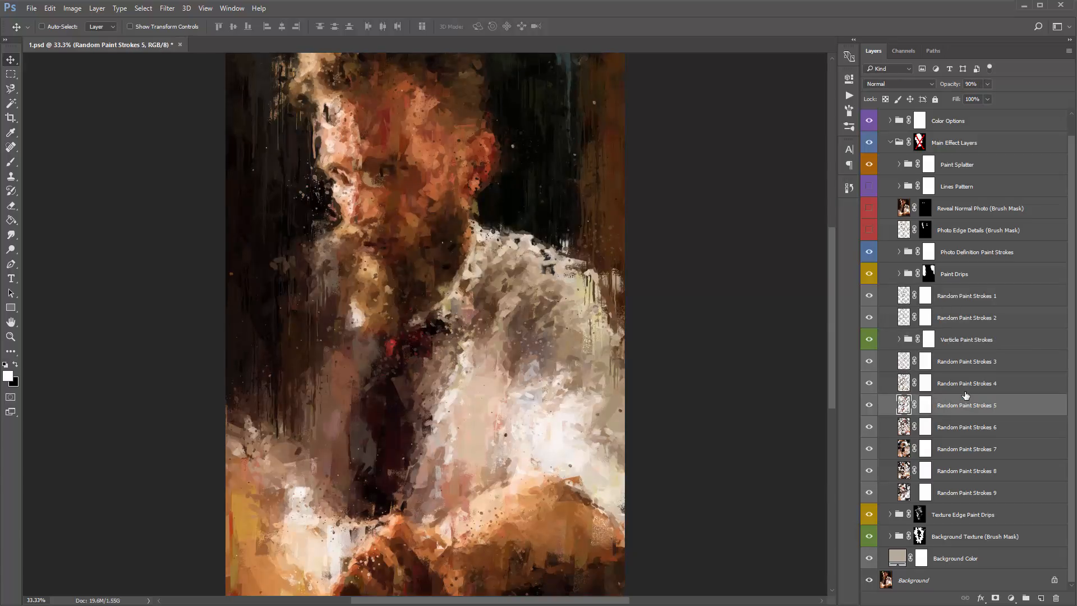
{"action": "left_click", "coordinate": [963, 344]}
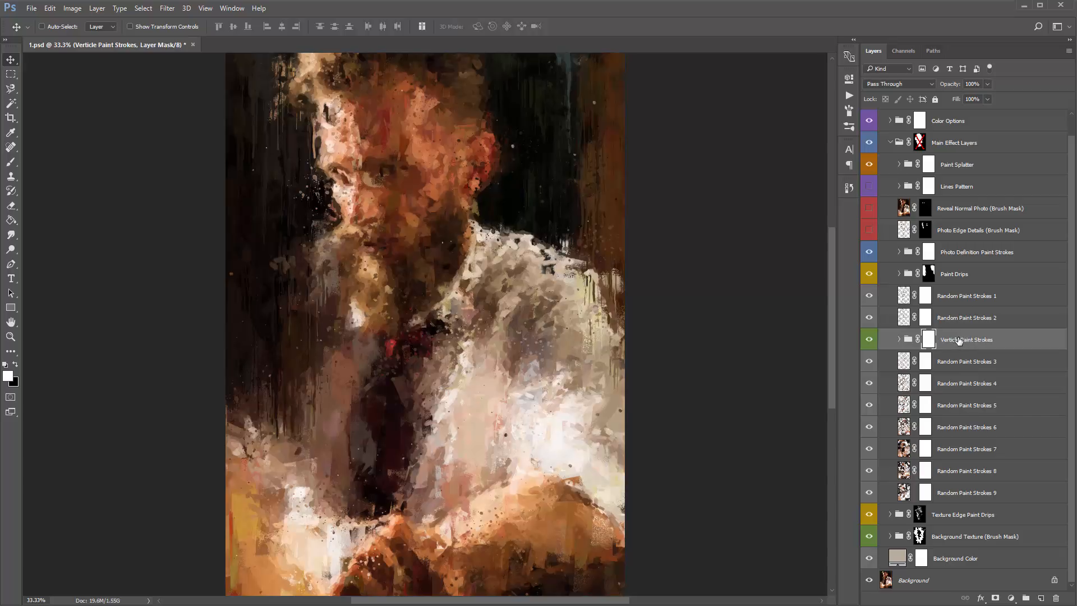
{"action": "left_click_drag", "start_coordinate": [959, 341], "coordinate": [957, 460]}
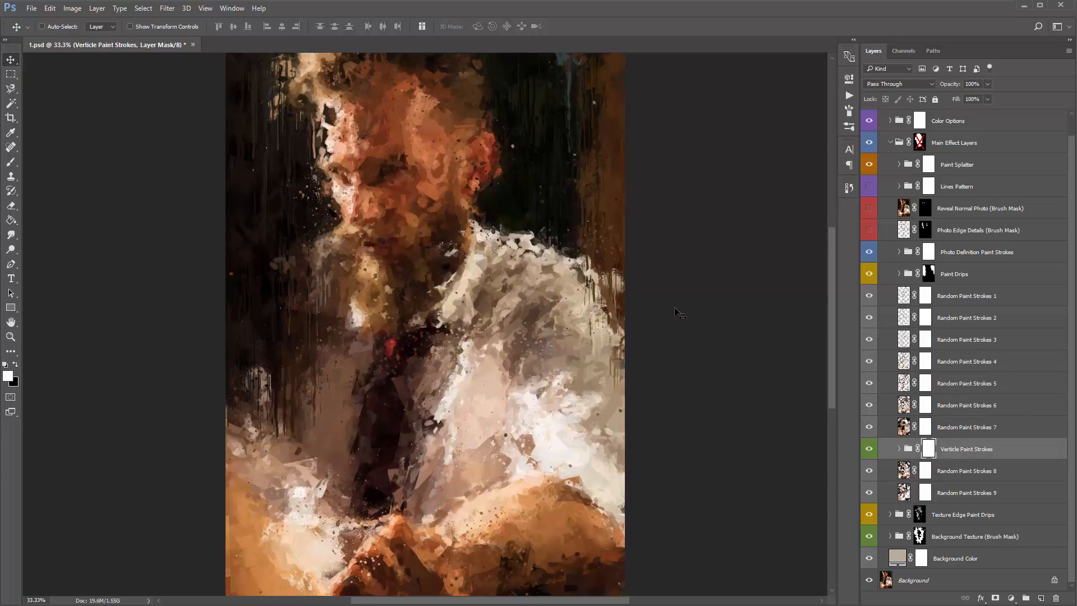
{"action": "key", "text": "ctrl+z"}
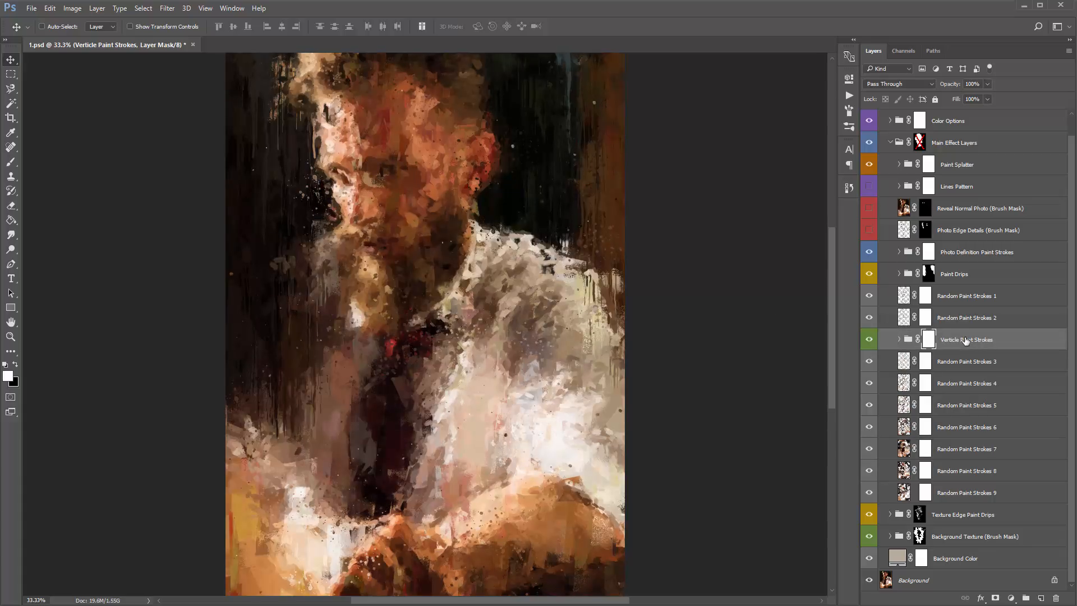
- Place the Verticle Paint Strokes group above Random Paint Strokes 1, try lower positions down the stack, and return it above Random Paint Strokes 1
{"action": "left_click_drag", "start_coordinate": [965, 340], "coordinate": [966, 283]}
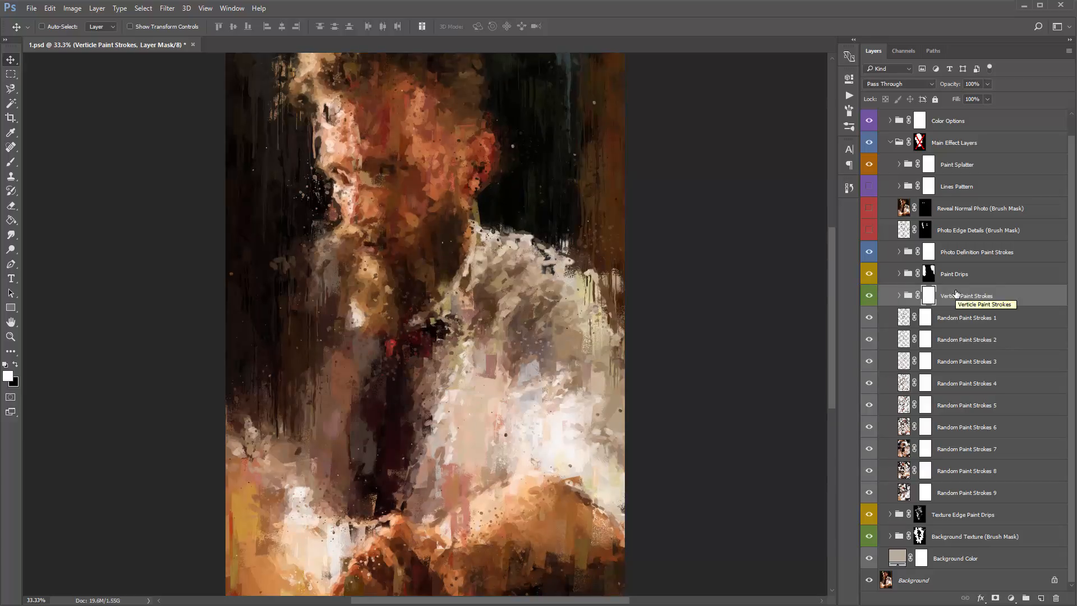
{"action": "key", "text": "ctrl+bracketleft"}
{"action": "key", "text": "ctrl+bracketleft"}
{"action": "key", "text": "ctrl+bracketleft"}
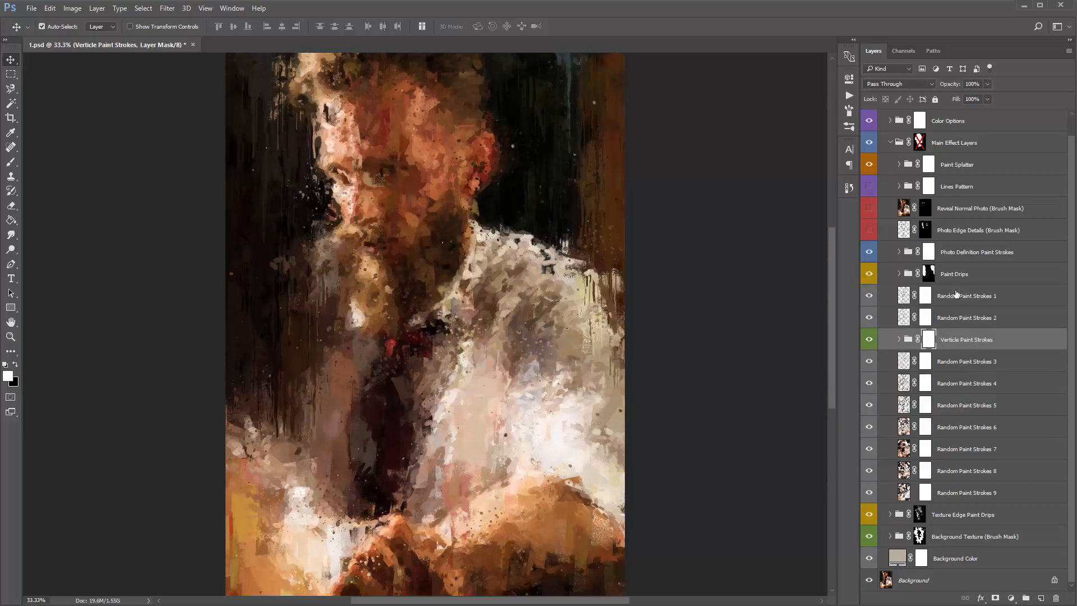
{"action": "key", "text": "ctrl+bracketleft"}
{"action": "key", "text": "ctrl+bracketleft"}
{"action": "key", "text": "ctrl+bracketright"}
{"action": "key", "text": "ctrl+bracketright"}
{"action": "key", "text": "ctrl+bracketright"}
{"action": "key", "text": "ctrl+bracketright"}
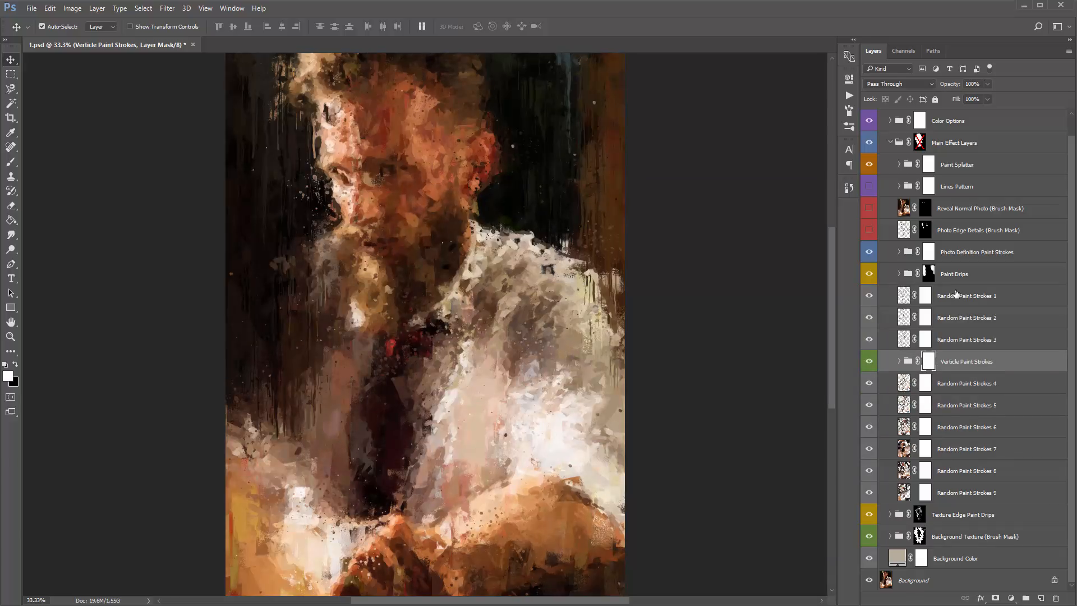
{"action": "key", "text": "ctrl+bracketright"}
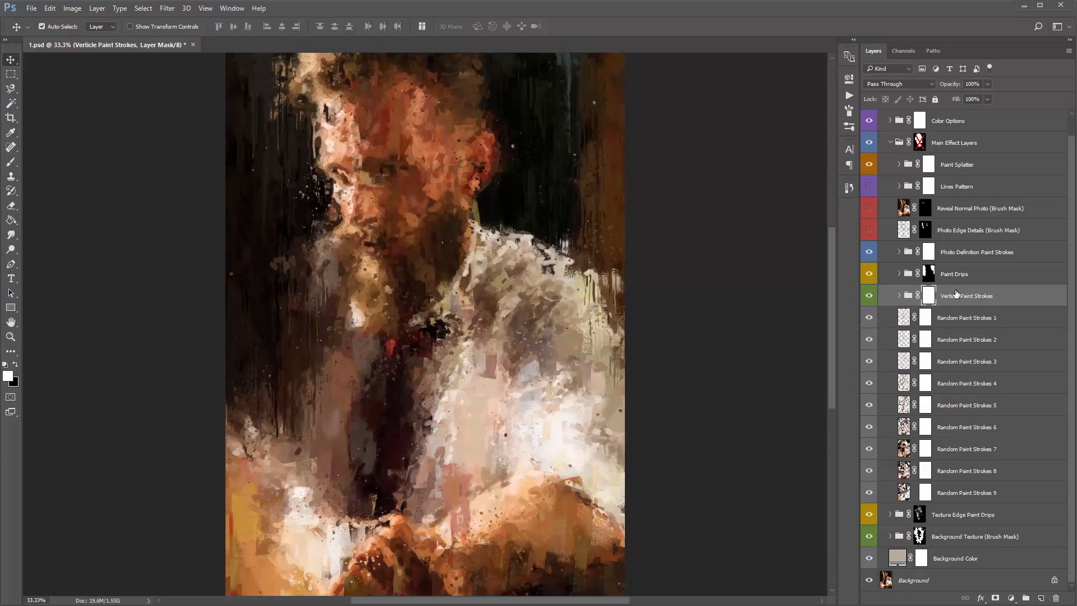
- Lower the Verticle Paint Strokes group gradually past Random Paint Strokes 6, and raise it back above Random Paint Strokes 1 to compare the looks
{"action": "key", "text": "ctrl+bracketleft"}
{"action": "key", "text": "ctrl+bracketleft"}
{"action": "key", "text": "ctrl+bracketleft"}
{"action": "key", "text": "ctrl+bracketleft"}
{"action": "key", "text": "ctrl+bracketleft"}
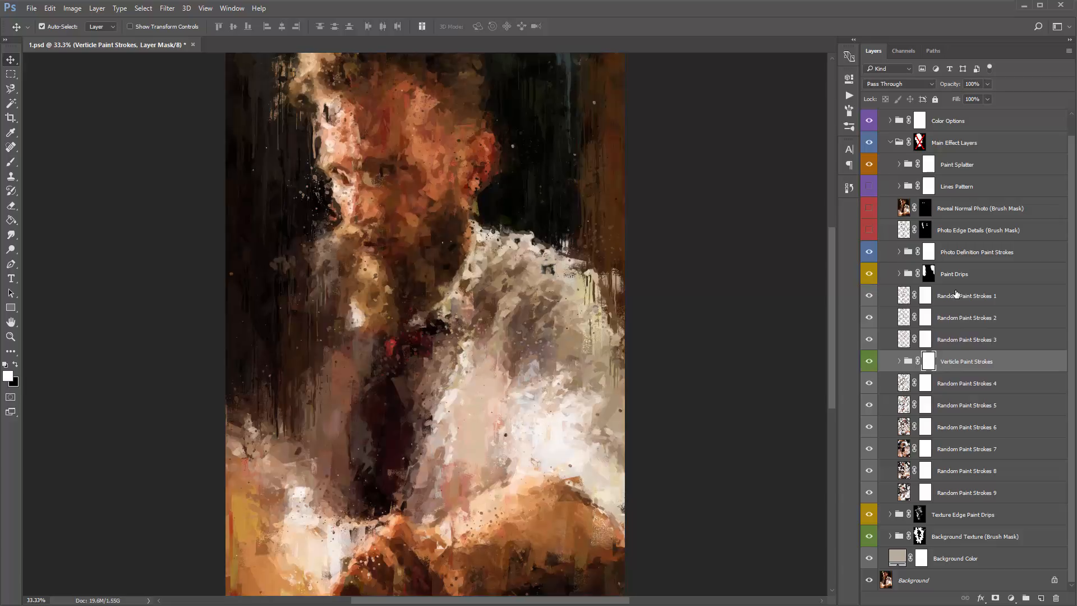
{"action": "key", "text": "ctrl+bracketleft"}
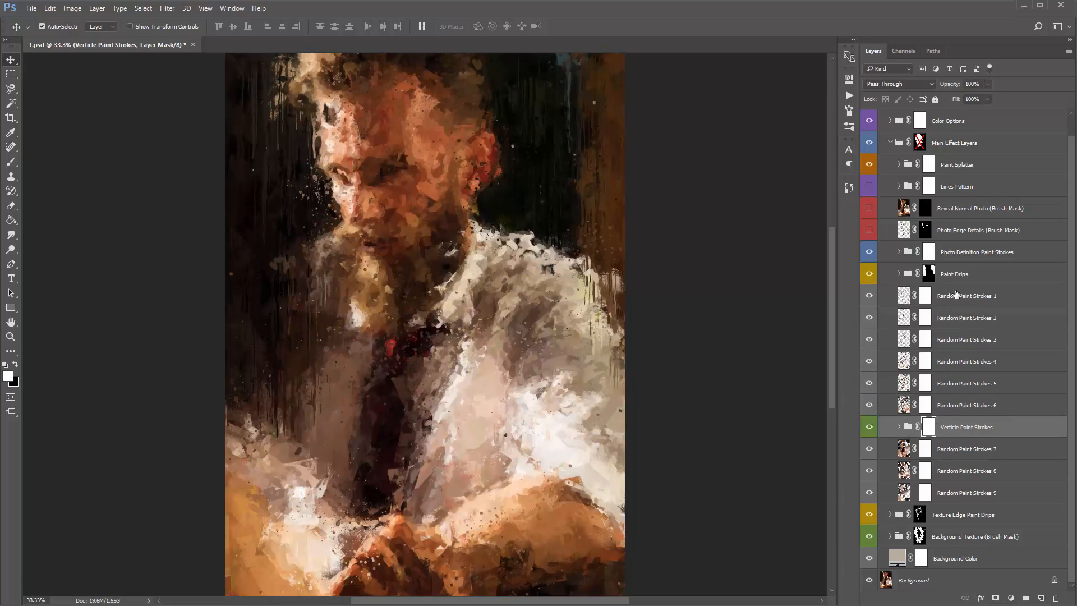
{"action": "key", "text": "ctrl+bracketleft"}
{"action": "key", "text": "ctrl+bracketright"}
{"action": "key", "text": "ctrl+bracketright"}
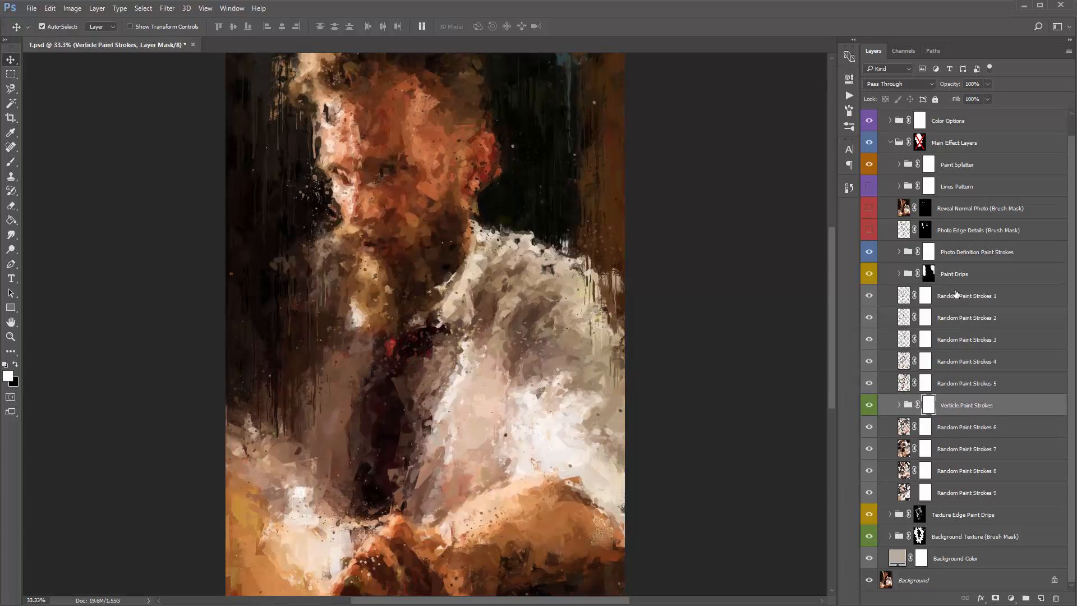
{"action": "key", "text": "ctrl+bracketright"}
{"action": "key", "text": "ctrl+bracketright"}
{"action": "key", "text": "ctrl+bracketright"}
{"action": "key", "text": "ctrl+bracketright"}
{"action": "key", "text": "ctrl+bracketright"}
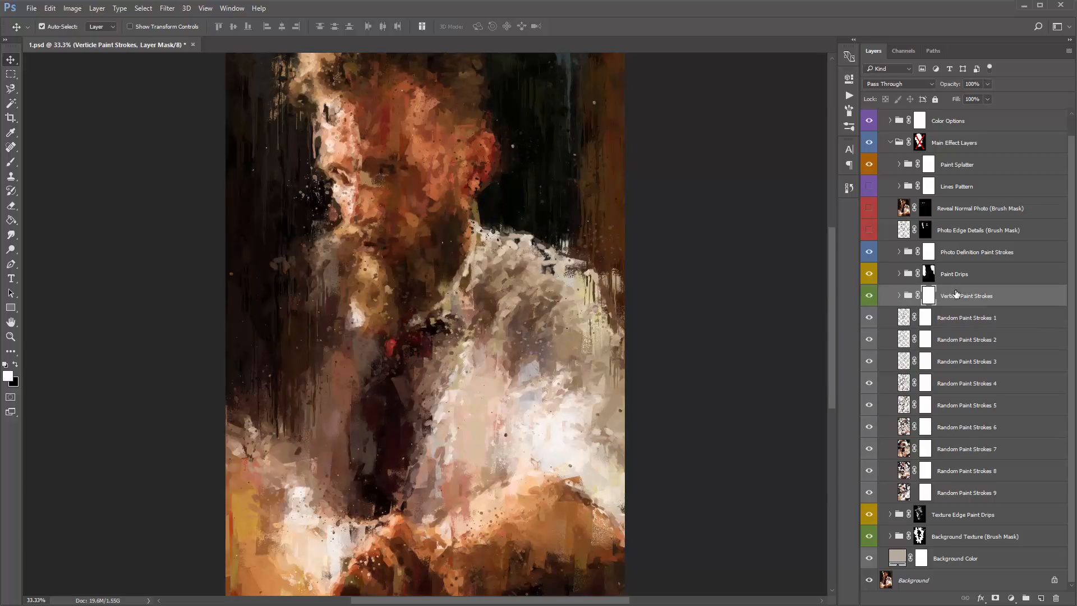
- Try the Verticle Paint Strokes group at several more heights in the stack, and settle it directly below Random Paint Strokes 2
{"action": "key", "text": "ctrl+bracketleft"}
{"action": "key", "text": "ctrl+bracketleft"}
{"action": "key", "text": "ctrl+bracketleft"}
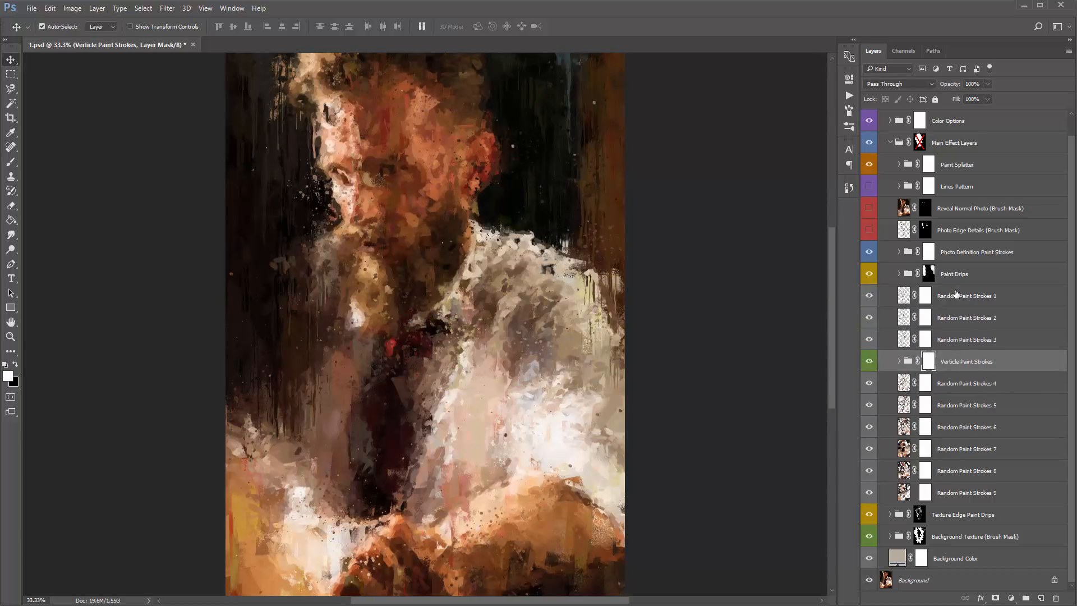
{"action": "key", "text": "ctrl+bracketleft"}
{"action": "key", "text": "ctrl+bracketleft"}
{"action": "key", "text": "ctrl+bracketleft"}
{"action": "key", "text": "ctrl+bracketright"}
{"action": "key", "text": "ctrl+bracketright"}
{"action": "key", "text": "ctrl+bracketright"}
{"action": "key", "text": "ctrl+bracketright"}
{"action": "key", "text": "ctrl+bracketright"}
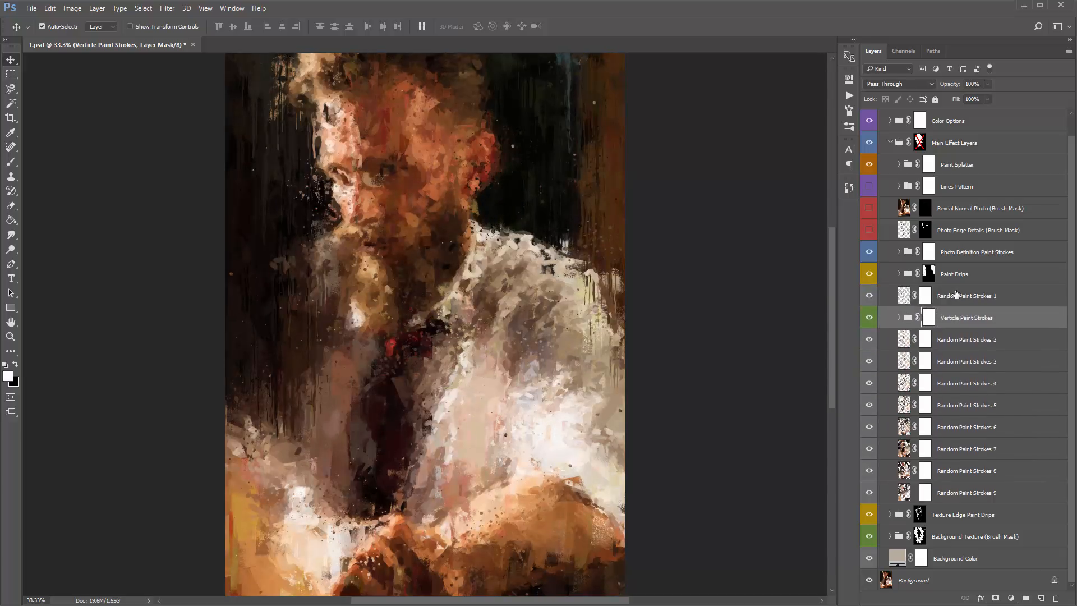
{"action": "key", "text": "ctrl+bracketleft"}
{"action": "key", "text": "ctrl+bracketright"}
{"action": "key", "text": "ctrl+bracketright"}
{"action": "key", "text": "ctrl+bracketleft"}
{"action": "key", "text": "ctrl+bracketleft"}
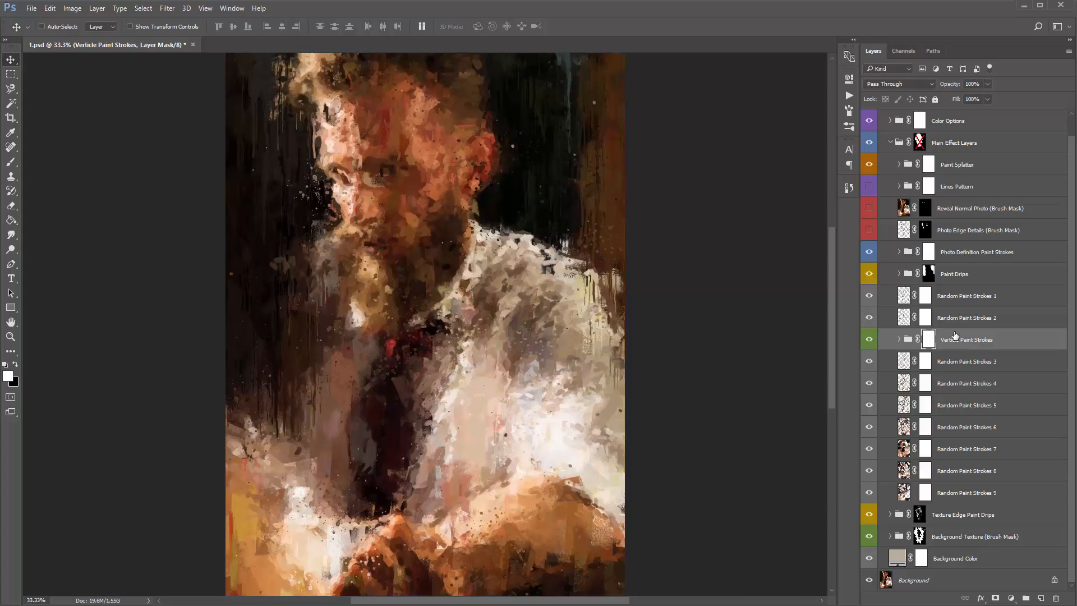
- Toggle the visibility of the Verticle Paint Strokes group, Random Paint Strokes 2 and Random Paint Strokes 1 to compare their effect
{"action": "left_click", "coordinate": [869, 340]}
{"action": "left_click", "coordinate": [866, 321]}
{"action": "left_click", "coordinate": [866, 320]}
{"action": "left_click", "coordinate": [866, 304]}
{"action": "left_click", "coordinate": [866, 304]}
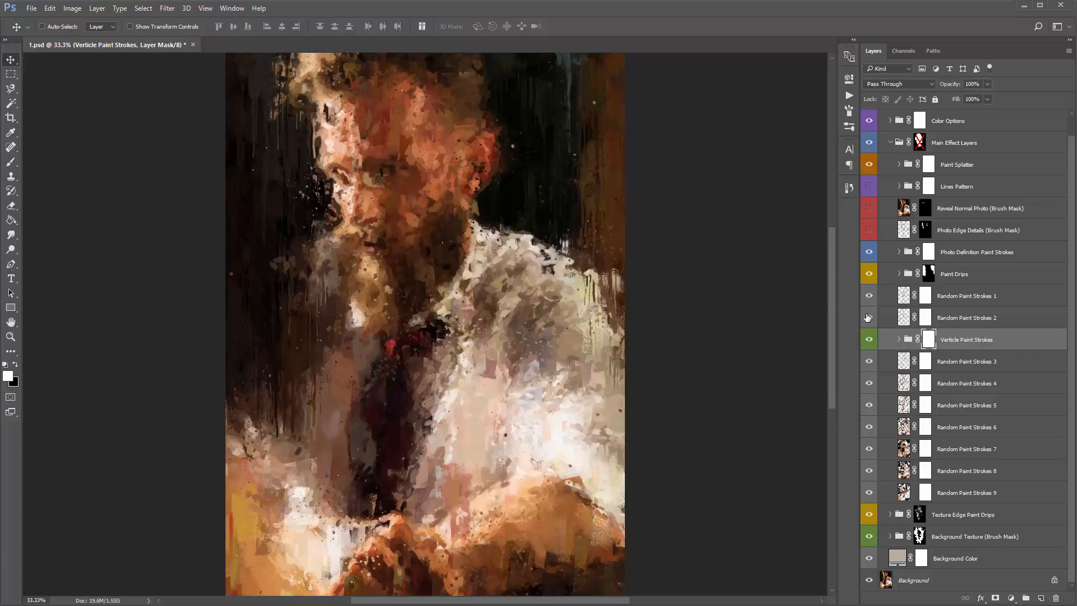
{"action": "left_click", "coordinate": [867, 318]}
{"action": "left_click", "coordinate": [867, 318]}
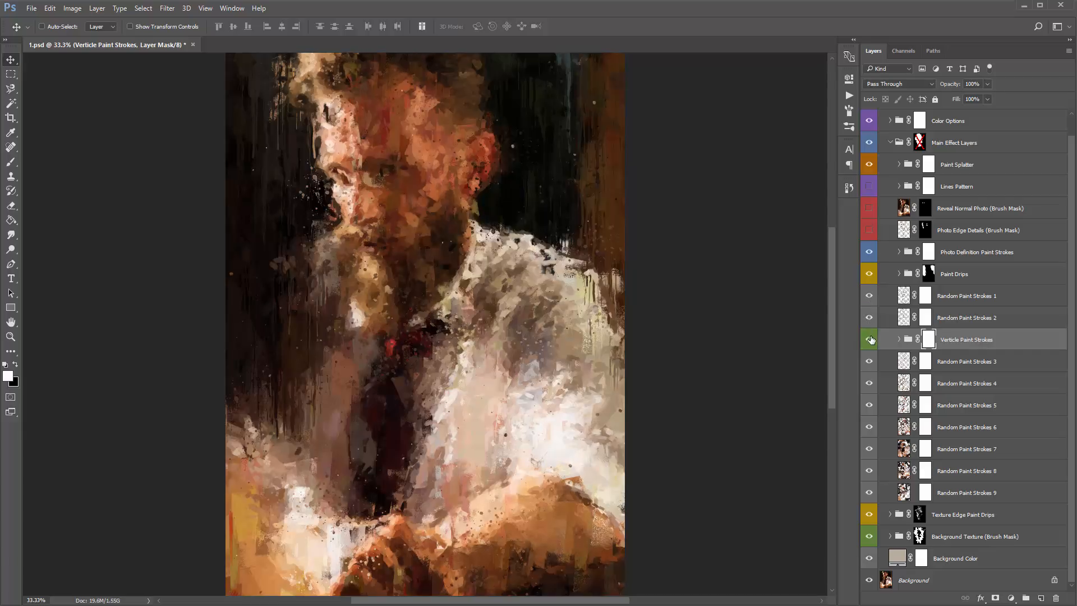
{"action": "left_click", "coordinate": [871, 340]}
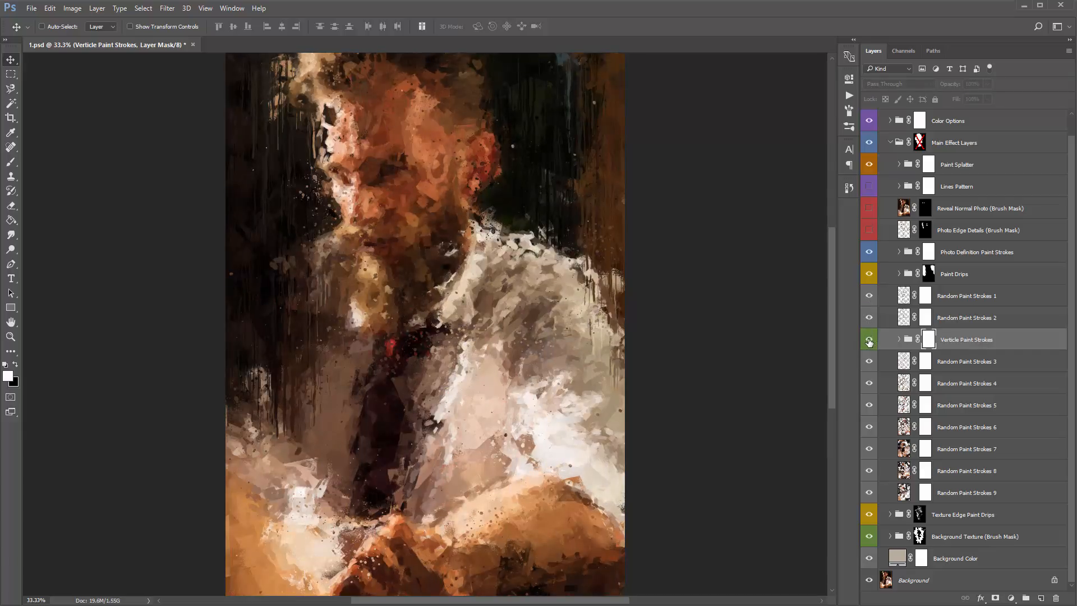
{"action": "left_click", "coordinate": [869, 340]}
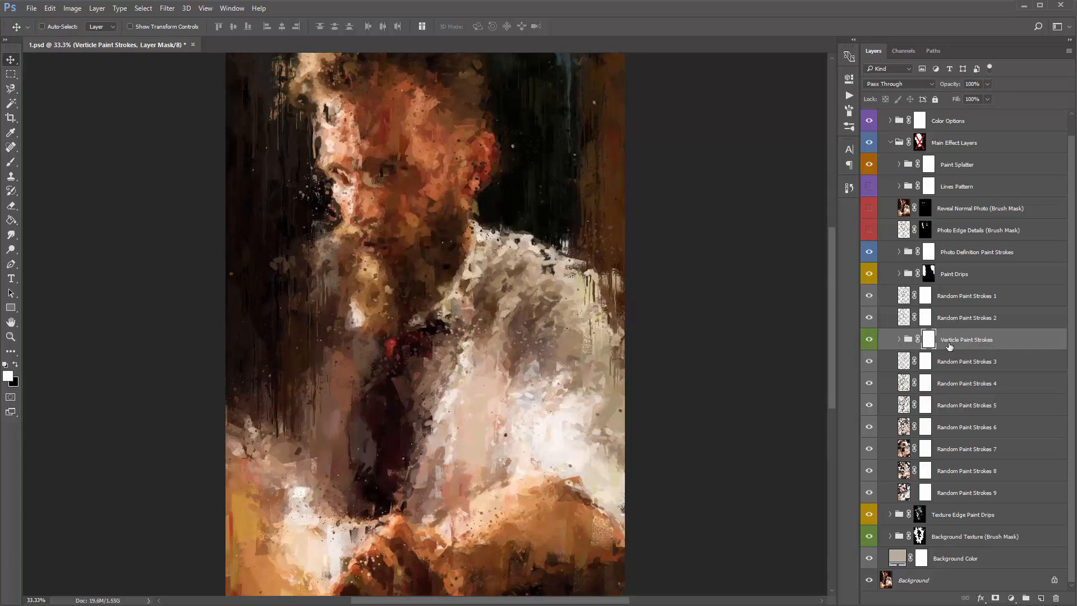
- Expand the Verticle Paint Strokes group, compare the image with it off and on, look through its layers, and collapse it
{"action": "left_click", "coordinate": [899, 339]}
{"action": "left_click", "coordinate": [874, 342]}
{"action": "left_click", "coordinate": [872, 340]}
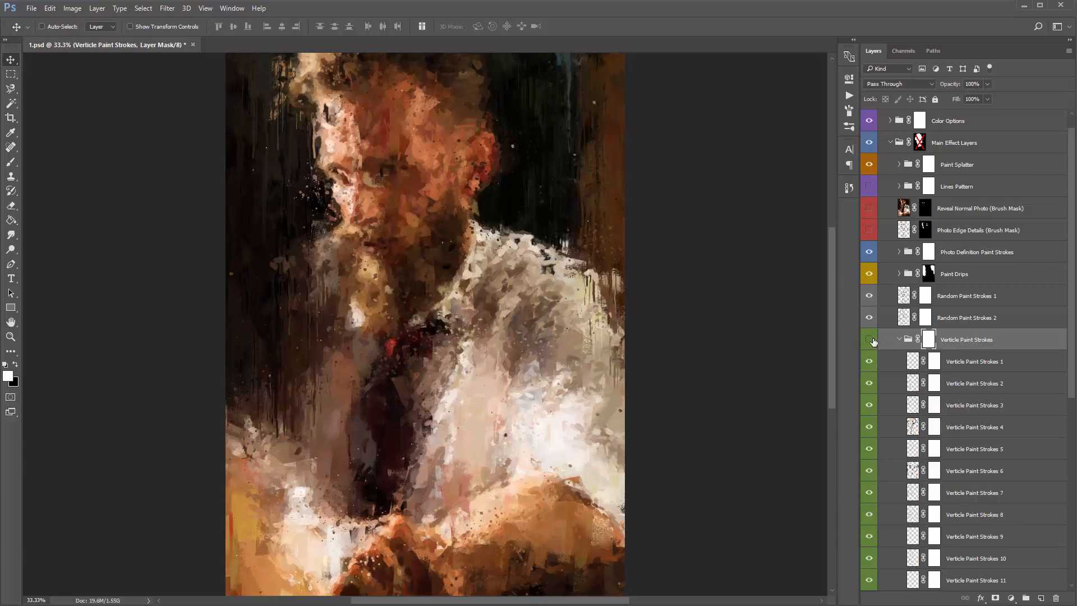
{"action": "left_click", "coordinate": [873, 342]}
{"action": "scroll", "coordinate": [892, 342], "scroll_direction": "down", "scroll_amount": 5}
{"action": "left_click", "coordinate": [899, 232]}
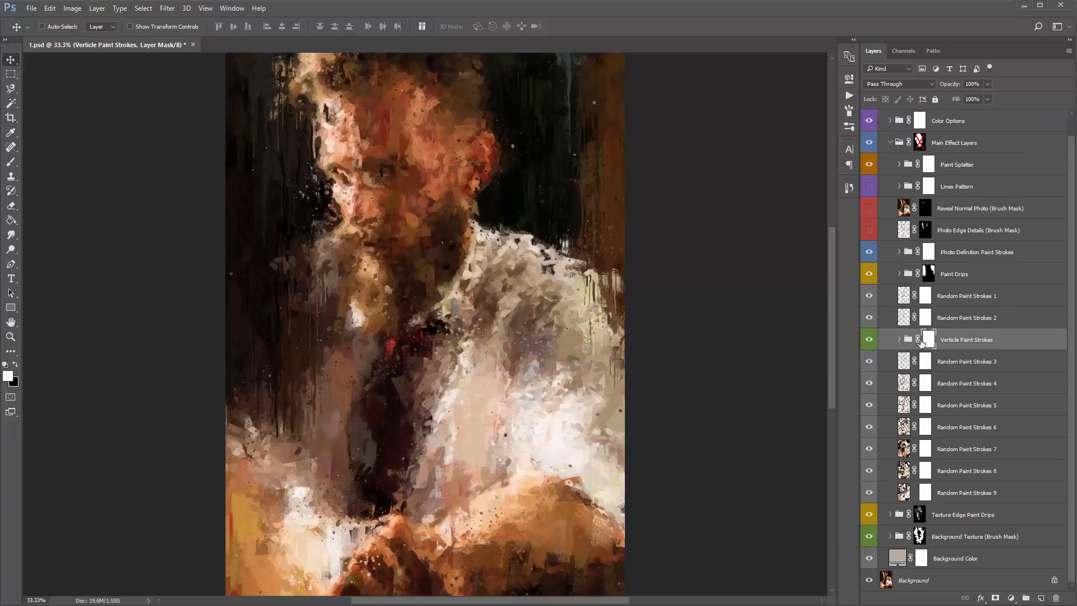
- Ready a black brush, and compare Verticle Paint Strokes 1 to 6 hidden and shown inside the group, leaving them all visible
{"action": "key", "text": "b"}
{"action": "key", "text": "x"}
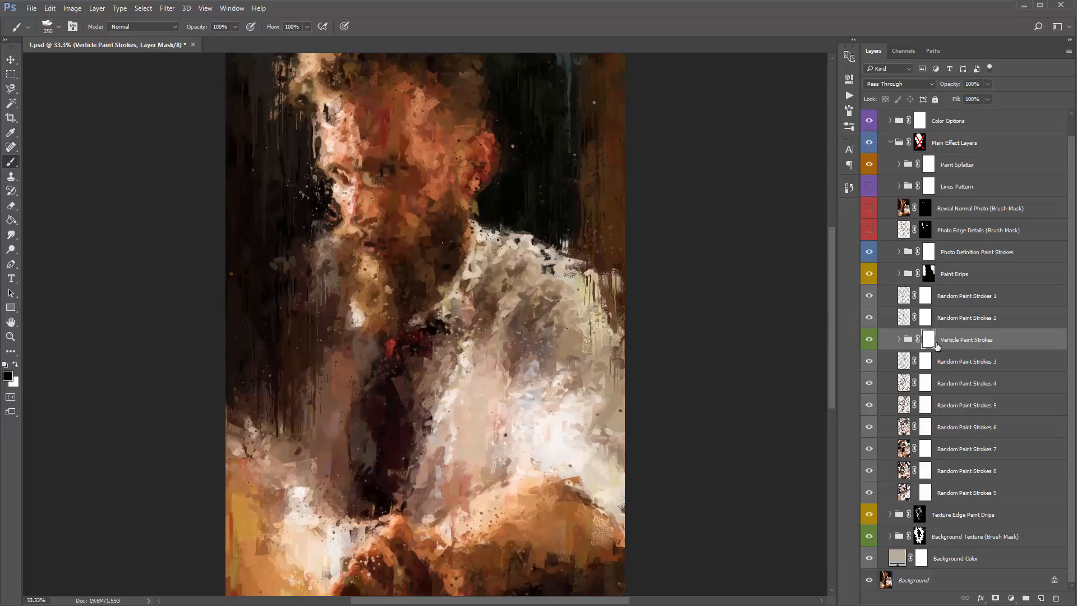
{"action": "left_click", "coordinate": [899, 340]}
{"action": "scroll", "coordinate": [901, 341], "scroll_direction": "down", "scroll_amount": 2}
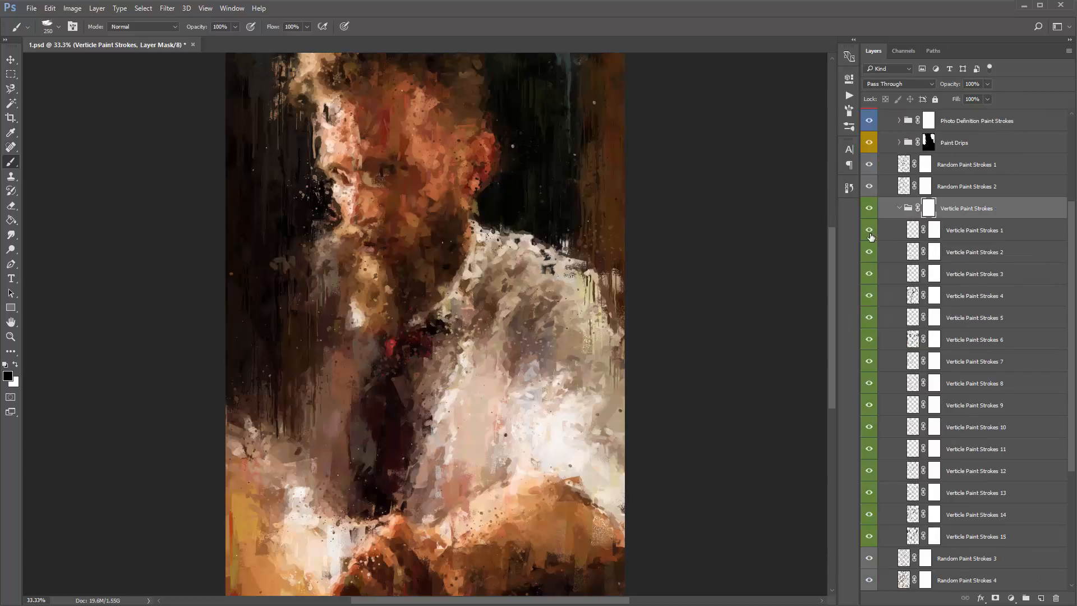
{"action": "mouse_move", "coordinate": [867, 232]}
{"action": "left_mouse_down"}
{"action": "mouse_move", "coordinate": [864, 385]}
{"action": "mouse_move", "coordinate": [870, 329]}
{"action": "left_mouse_up"}
{"action": "left_click", "coordinate": [998, 342]}
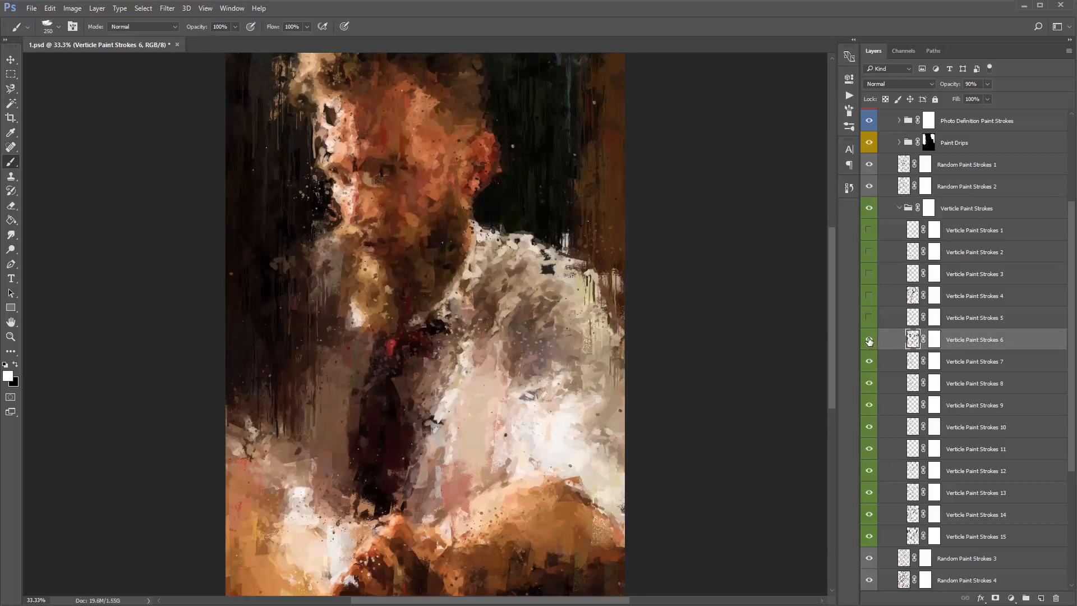
{"action": "left_click_drag", "start_coordinate": [869, 341], "coordinate": [866, 231]}
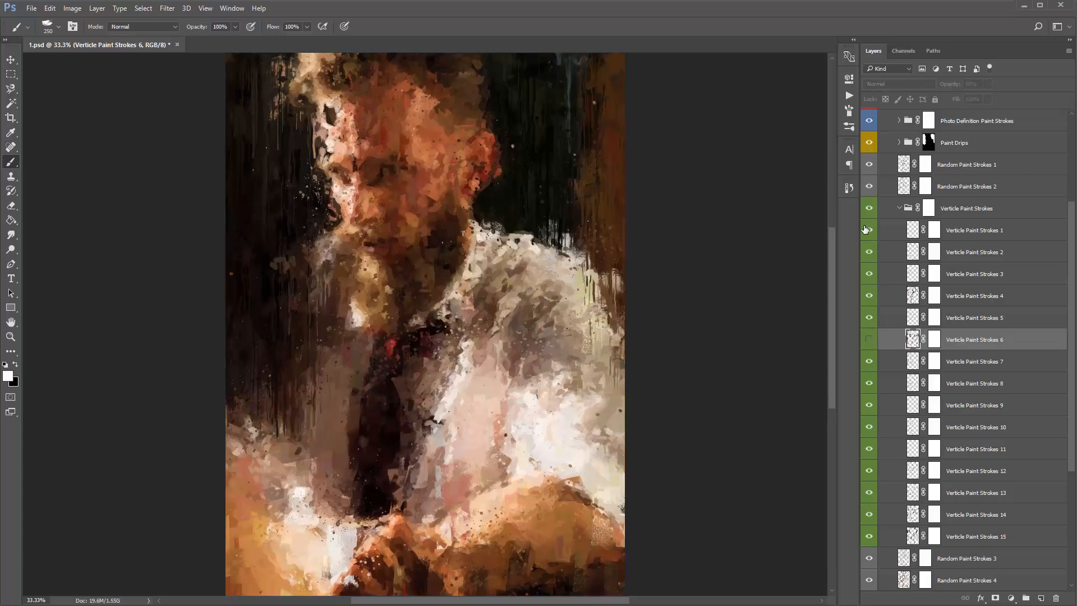
{"action": "left_click", "coordinate": [870, 340]}
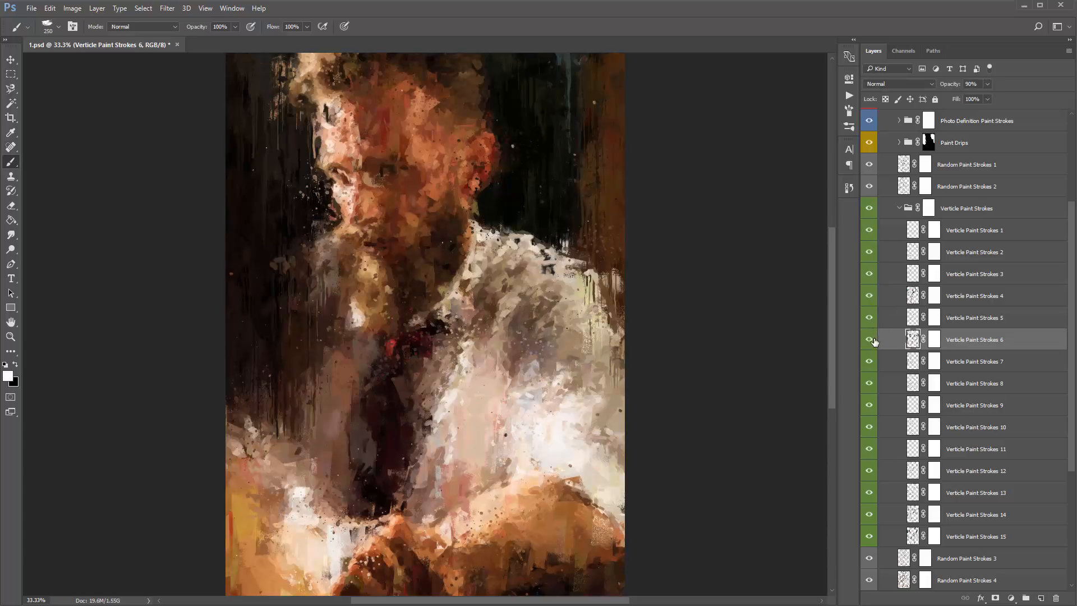
- Brush black near the man's eye on the layer mask of Verticle Paint Strokes 6, comparing with undo
{"action": "left_click", "coordinate": [935, 340]}
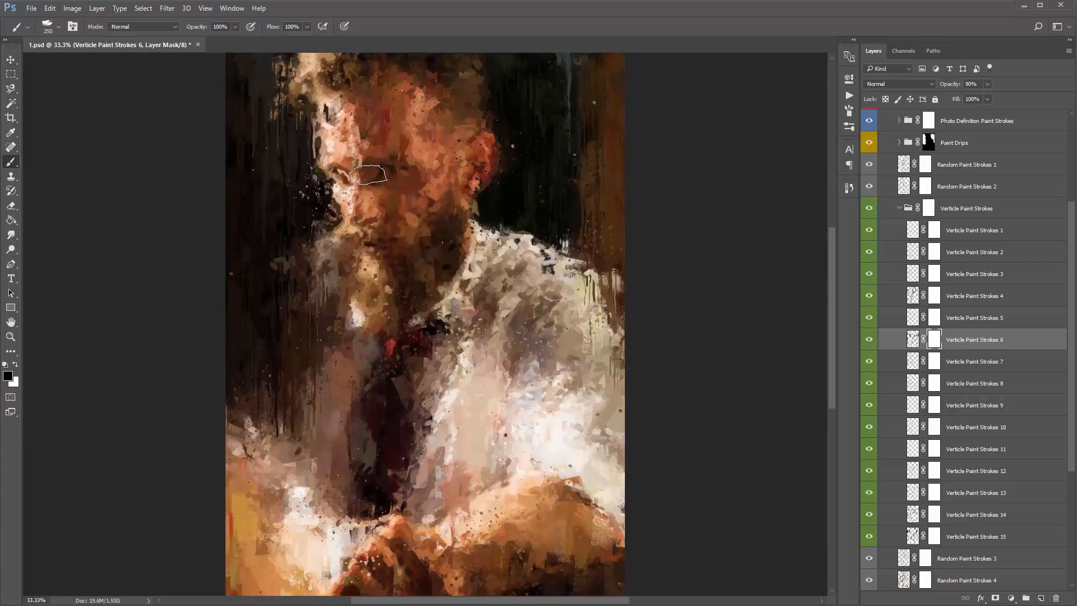
{"action": "mouse_move", "coordinate": [359, 154]}
{"action": "left_mouse_down"}
{"action": "mouse_move", "coordinate": [359, 168]}
{"action": "mouse_move", "coordinate": [360, 159]}
{"action": "left_mouse_up"}
{"action": "key", "text": "ctrl+z"}
{"action": "key", "text": "v"}
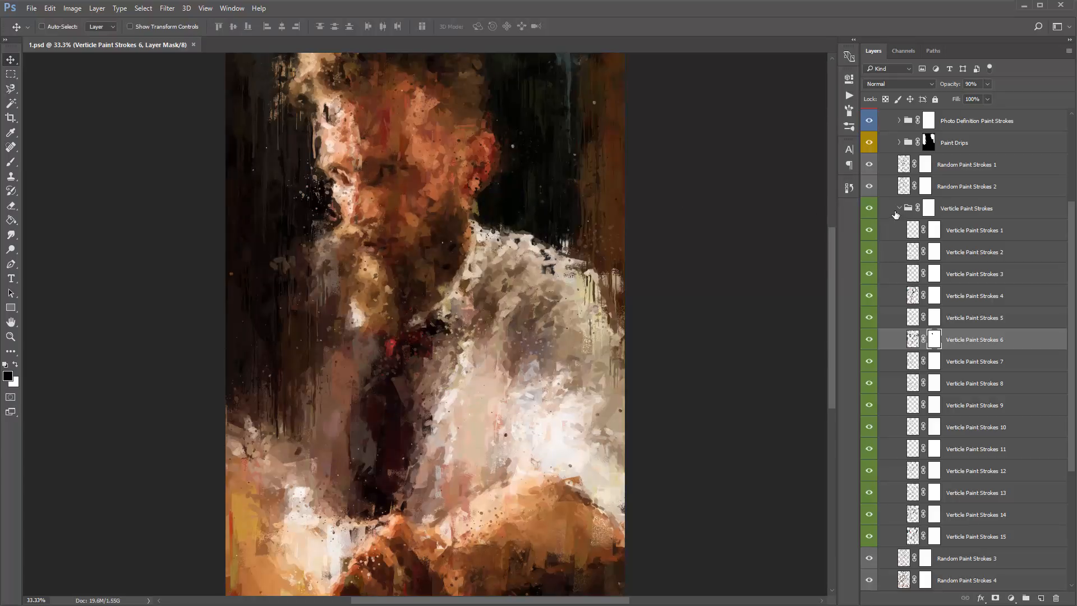
- Toggle the whole Verticle Paint Strokes group off and on to compare the portrait, leaving it visible
{"action": "left_click", "coordinate": [871, 209]}
{"action": "left_click", "coordinate": [871, 209]}
{"action": "left_click", "coordinate": [871, 209]}
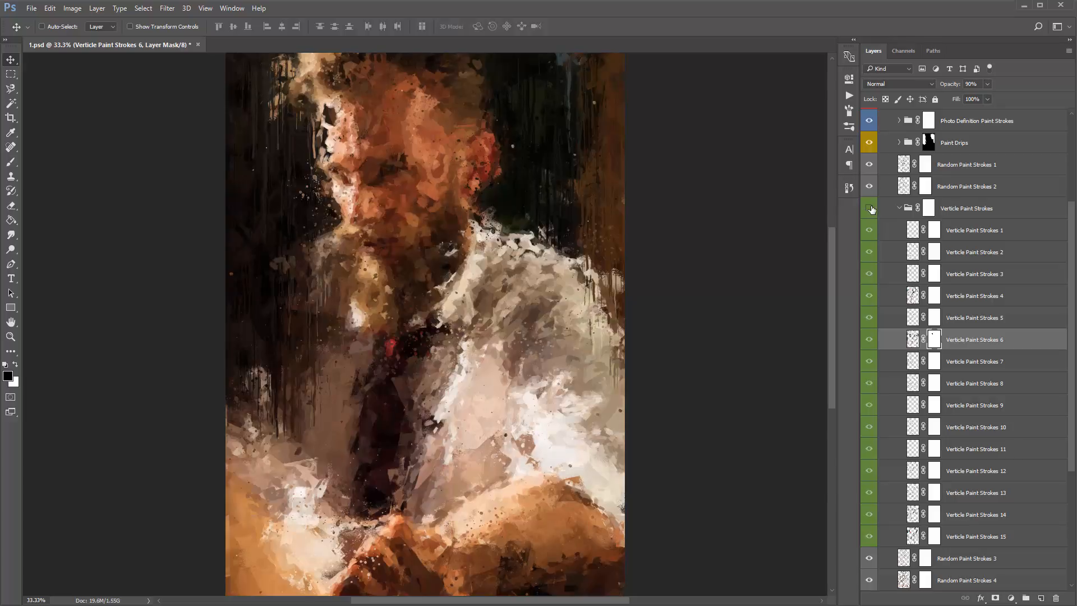
{"action": "left_click", "coordinate": [872, 209]}
- Try brushing on the Verticle Paint Strokes group's layer mask, and undo the last change
{"action": "left_click", "coordinate": [913, 210]}
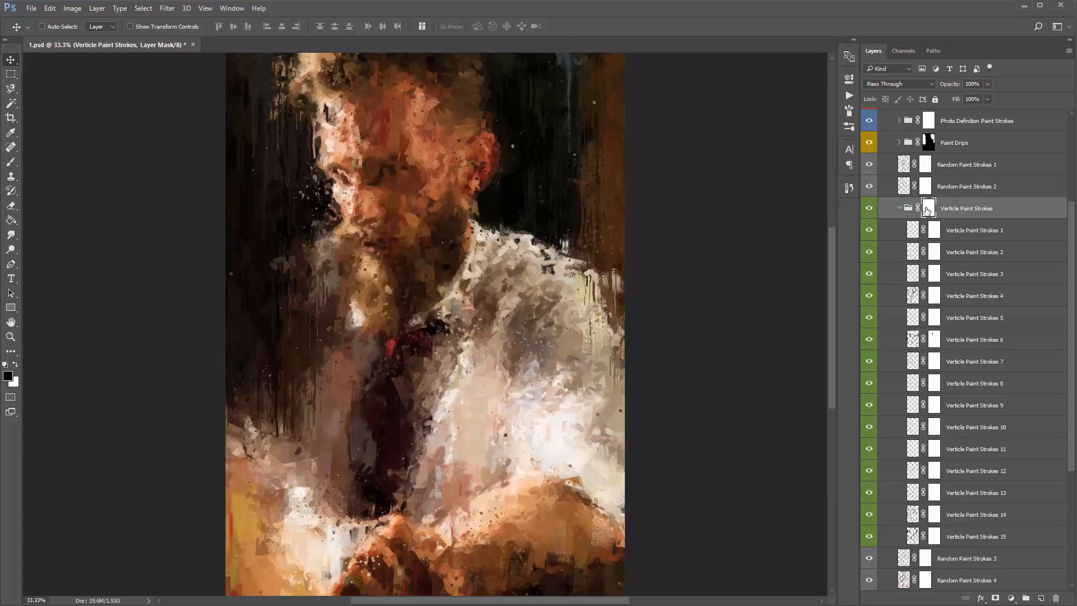
{"action": "key", "text": "b"}
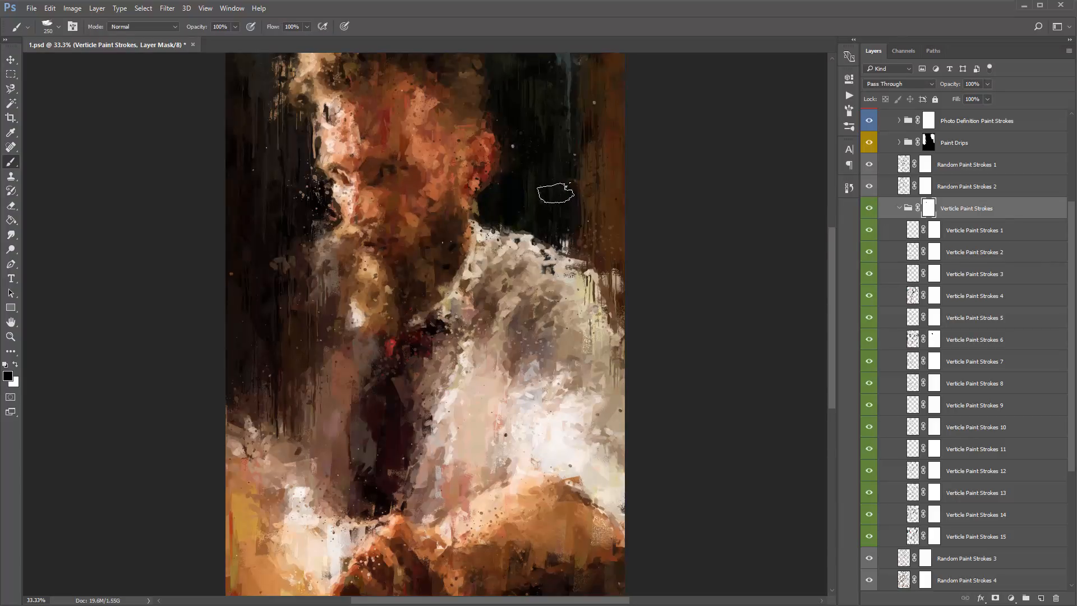
{"action": "key", "text": "v"}
{"action": "key", "text": "ctrl+z"}
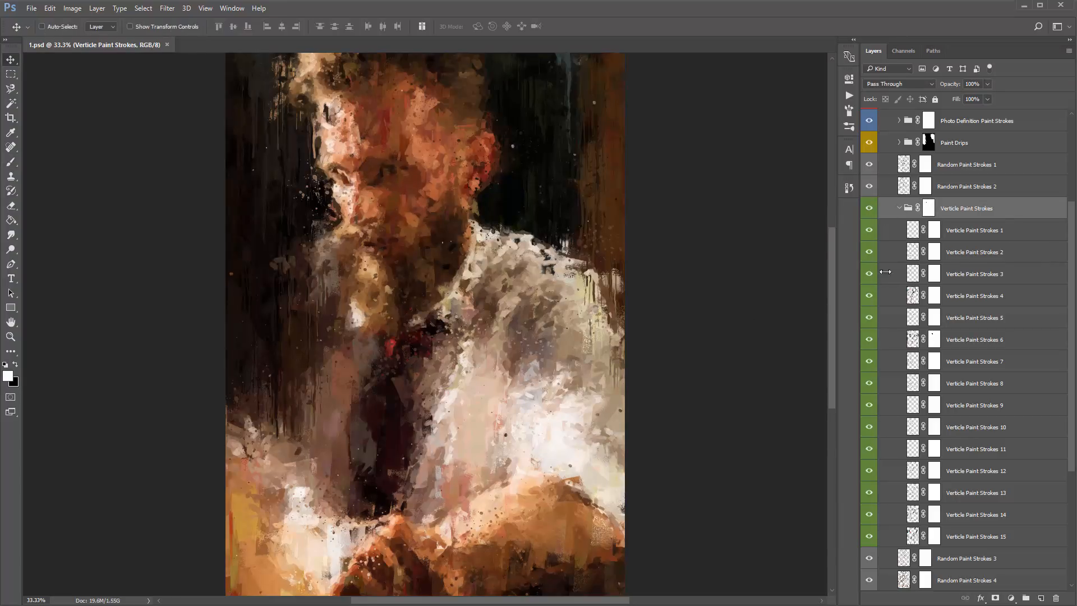
- Collapse the Verticle Paint Strokes group, and toggle the Photo Definition Paint Strokes group's visibility to compare the portrait
{"action": "scroll", "coordinate": [976, 238], "scroll_direction": "down", "scroll_amount": 1}
{"action": "scroll", "coordinate": [987, 300], "scroll_direction": "up", "scroll_amount": 2}
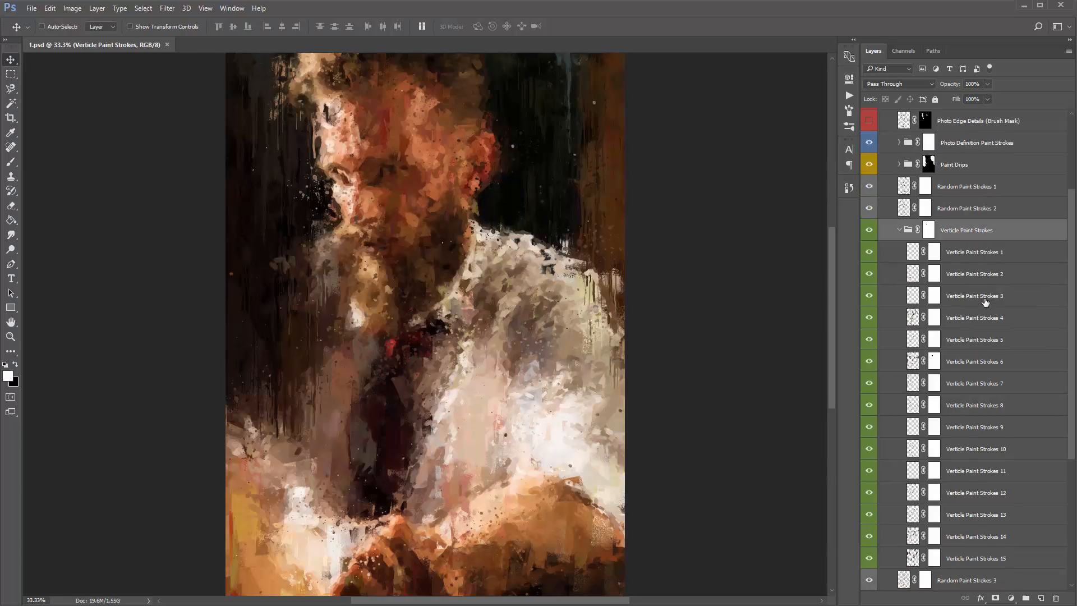
{"action": "scroll", "coordinate": [940, 271], "scroll_direction": "up", "scroll_amount": 2}
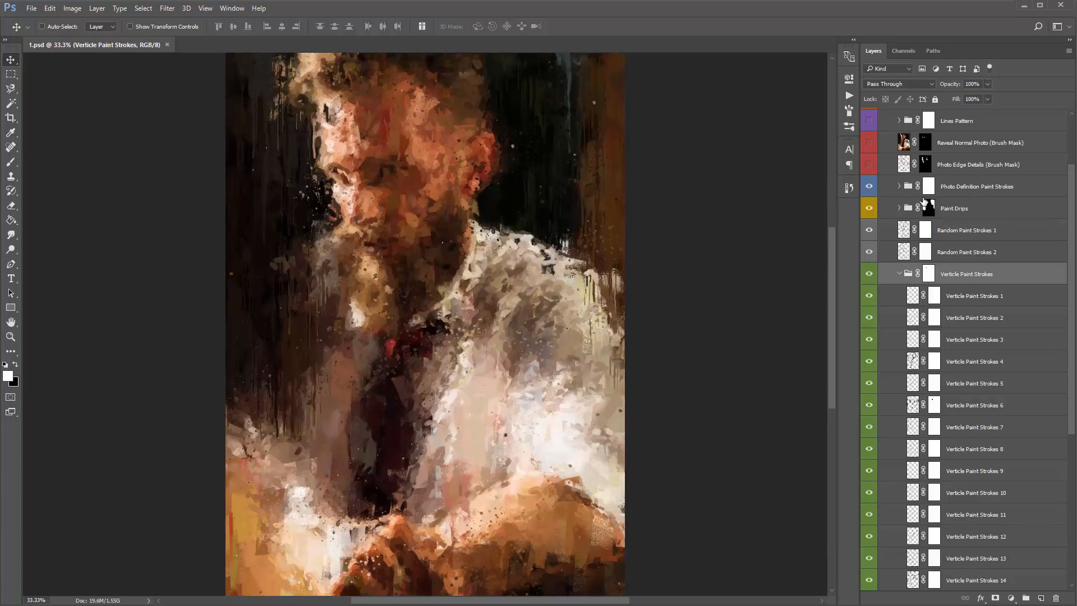
{"action": "left_click", "coordinate": [899, 273]}
{"action": "left_click", "coordinate": [976, 274]}
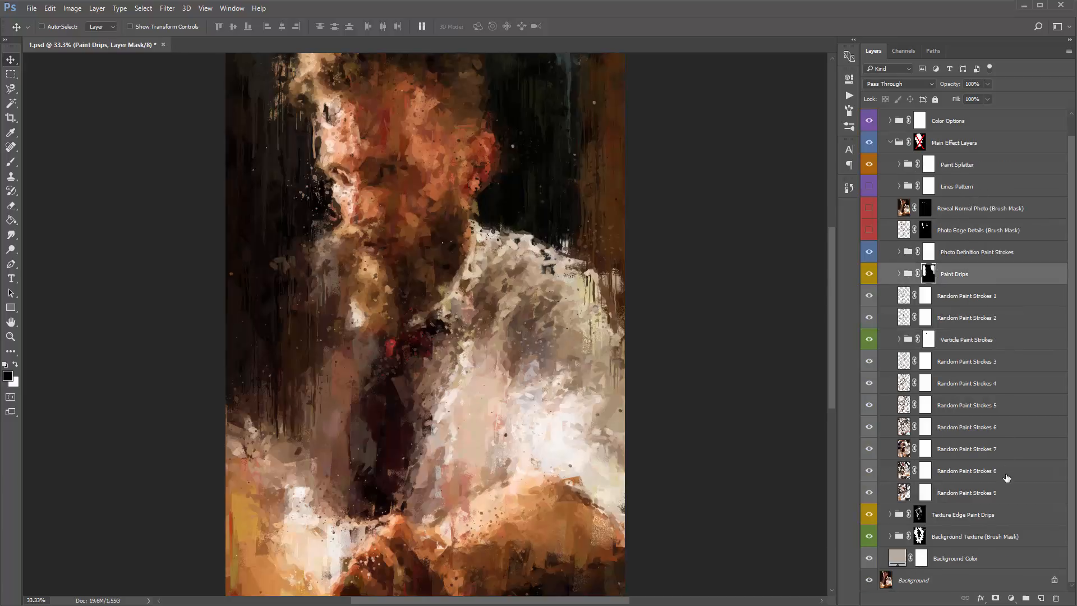
{"action": "left_click", "coordinate": [1006, 493], "text": "shift"}
{"action": "left_click", "coordinate": [975, 254]}
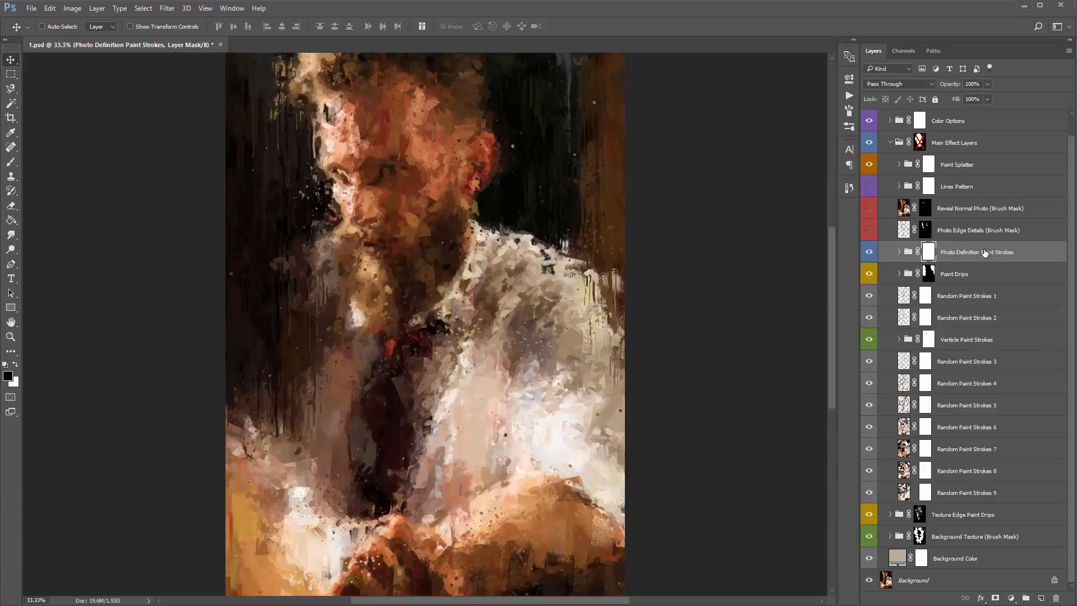
{"action": "left_click", "coordinate": [871, 252]}
{"action": "left_click", "coordinate": [871, 252]}
{"action": "left_click", "coordinate": [871, 252]}
{"action": "left_click", "coordinate": [871, 252]}
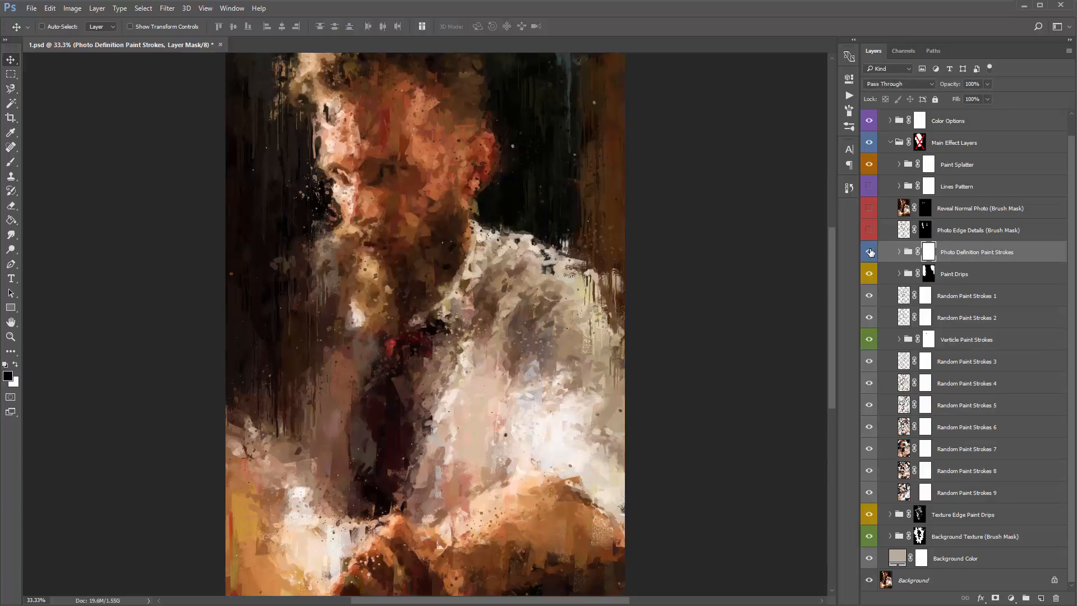
- Expand the Verticle Paint Strokes group and try copies of its layers 2 and 3 directly above Photo Definition Paint Strokes, undoing each
{"action": "left_click", "coordinate": [897, 340]}
{"action": "left_click", "coordinate": [898, 340]}
{"action": "scroll", "coordinate": [904, 343], "scroll_direction": "down", "scroll_amount": 1}
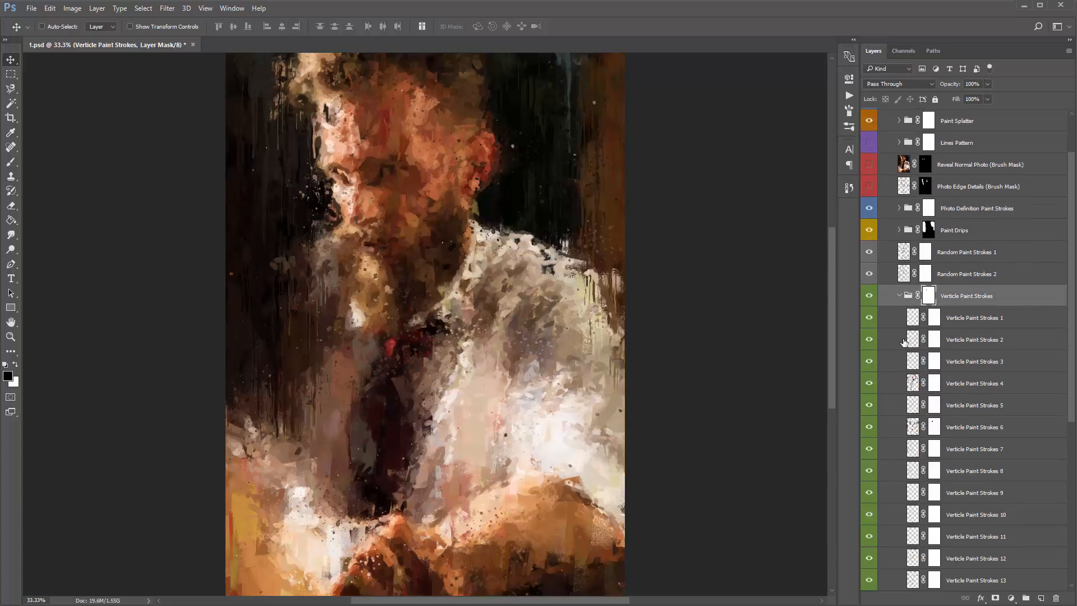
{"action": "left_click", "coordinate": [967, 342]}
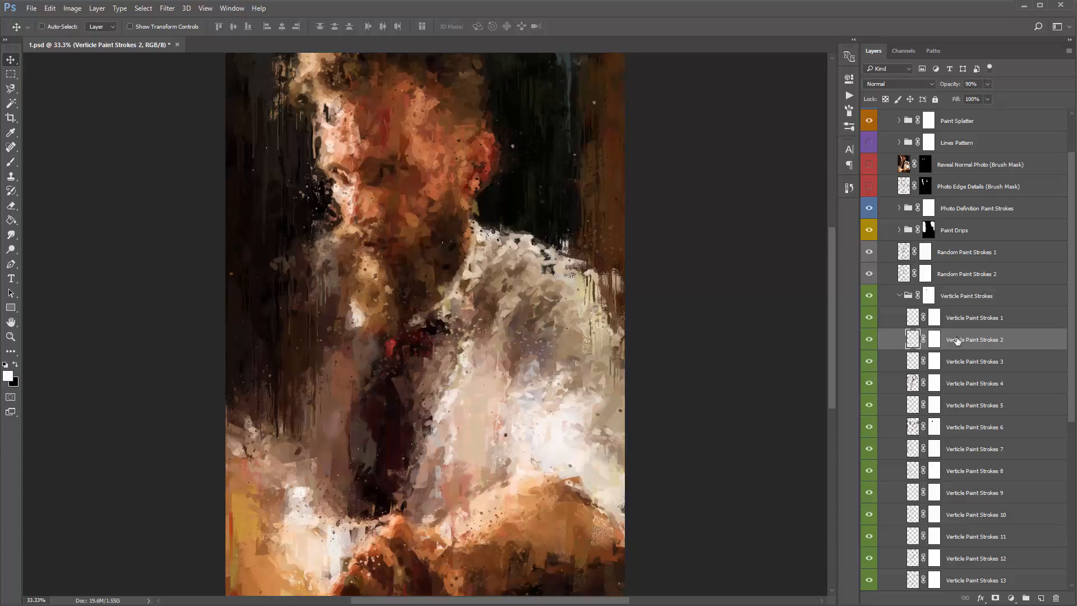
{"action": "mouse_move", "coordinate": [965, 343]}
{"action": "left_mouse_down", "text": "alt"}
{"action": "mouse_move", "coordinate": [976, 320]}
{"action": "mouse_move", "coordinate": [984, 194]}
{"action": "left_mouse_up", "text": "alt"}
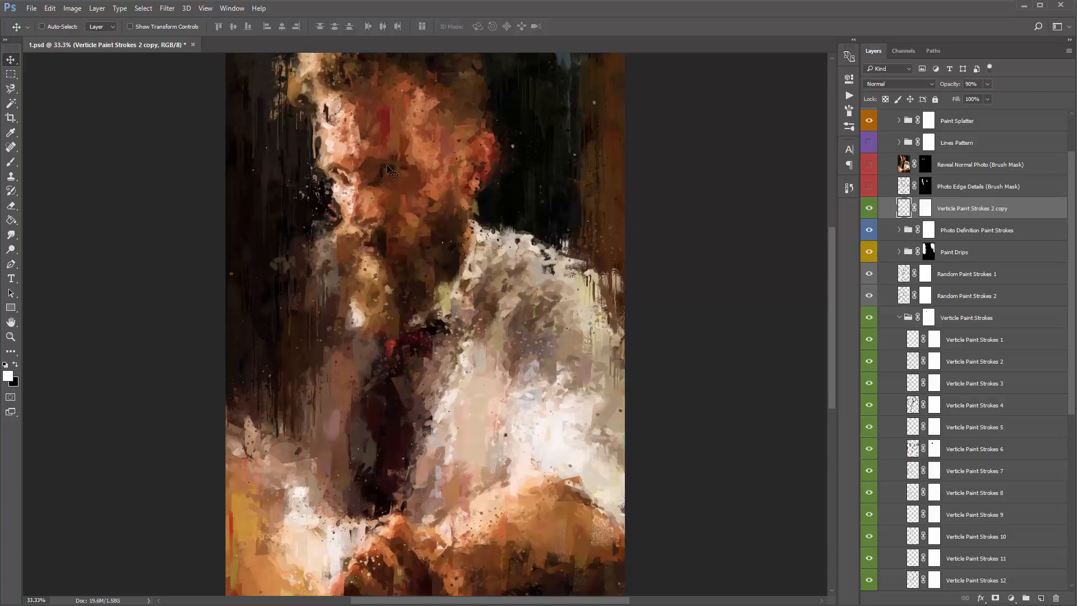
{"action": "key", "text": "ctrl+z"}
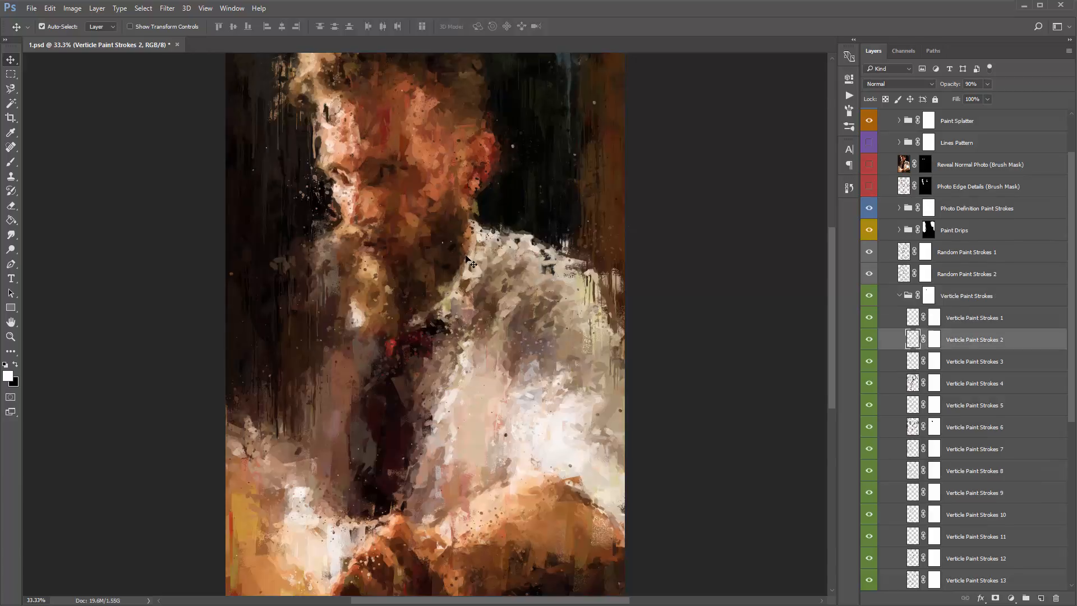
{"action": "key", "text": "ctrl+z"}
{"action": "key", "text": "ctrl+z"}
{"action": "key", "text": "ctrl+z"}
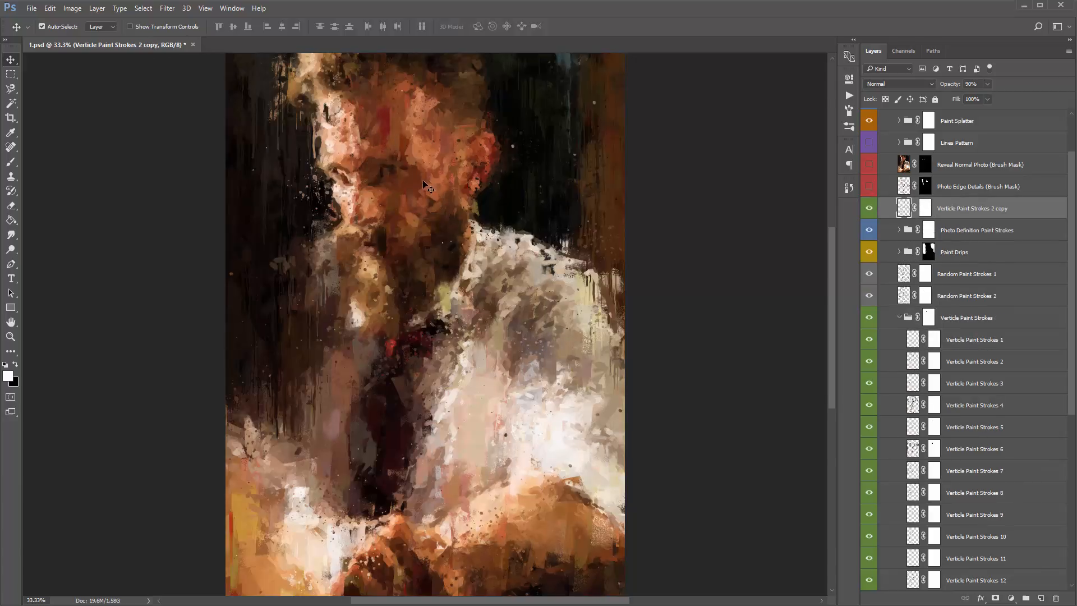
{"action": "key", "text": "ctrl+z"}
{"action": "key", "text": "ctrl+z"}
{"action": "key", "text": "ctrl+z"}
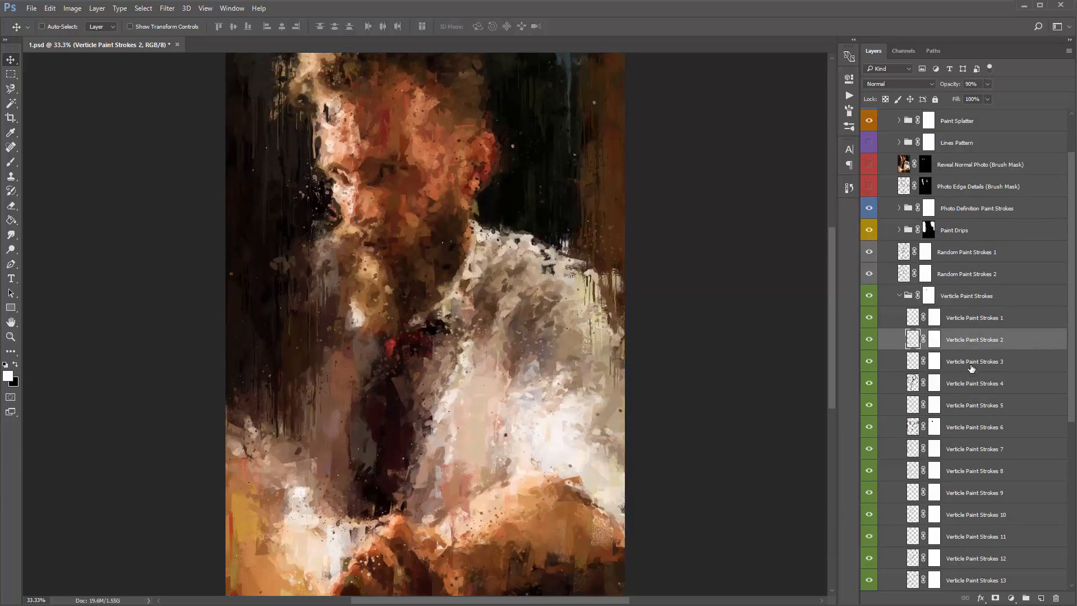
{"action": "left_click_drag", "start_coordinate": [983, 366], "coordinate": [975, 193]}
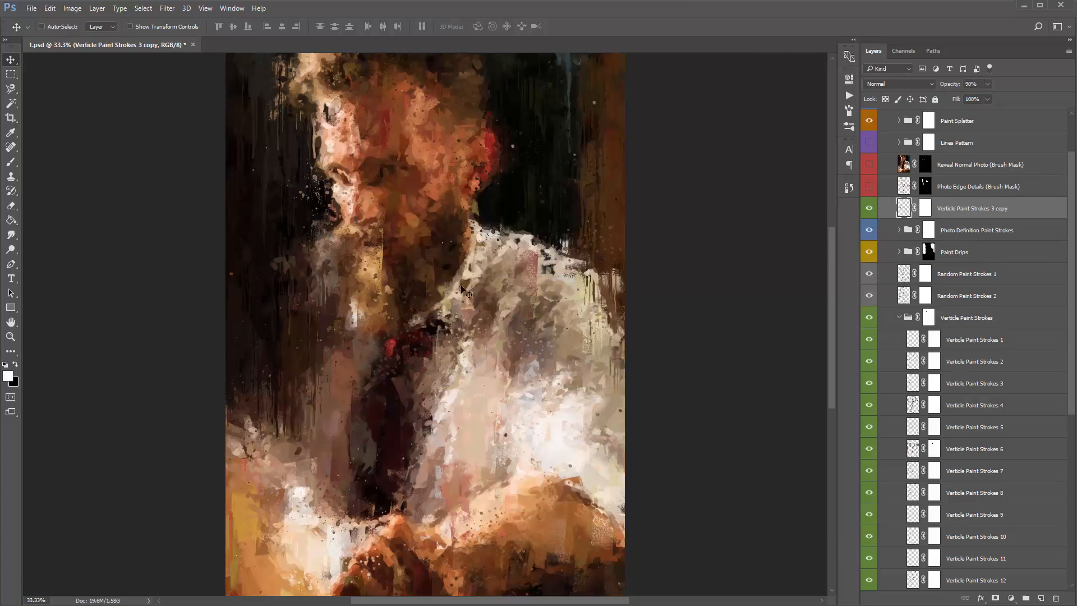
{"action": "key", "text": "ctrl+z"}
- Duplicate Verticle Paint Strokes 5 and Verticle Paint Strokes 7 to 9 above the Photo Definition Paint Strokes group, with the copy of 5 topmost
{"action": "left_click_drag", "start_coordinate": [976, 405], "coordinate": [976, 194]}
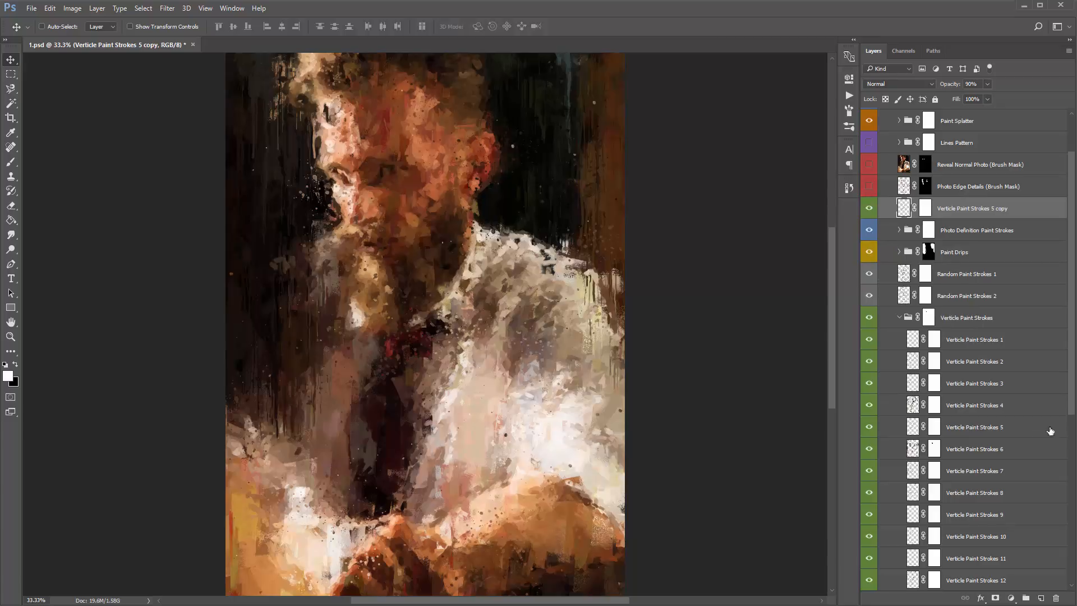
{"action": "left_click", "coordinate": [982, 470]}
{"action": "left_click", "coordinate": [981, 512], "text": "shift"}
{"action": "left_click_drag", "start_coordinate": [982, 476], "coordinate": [969, 216]}
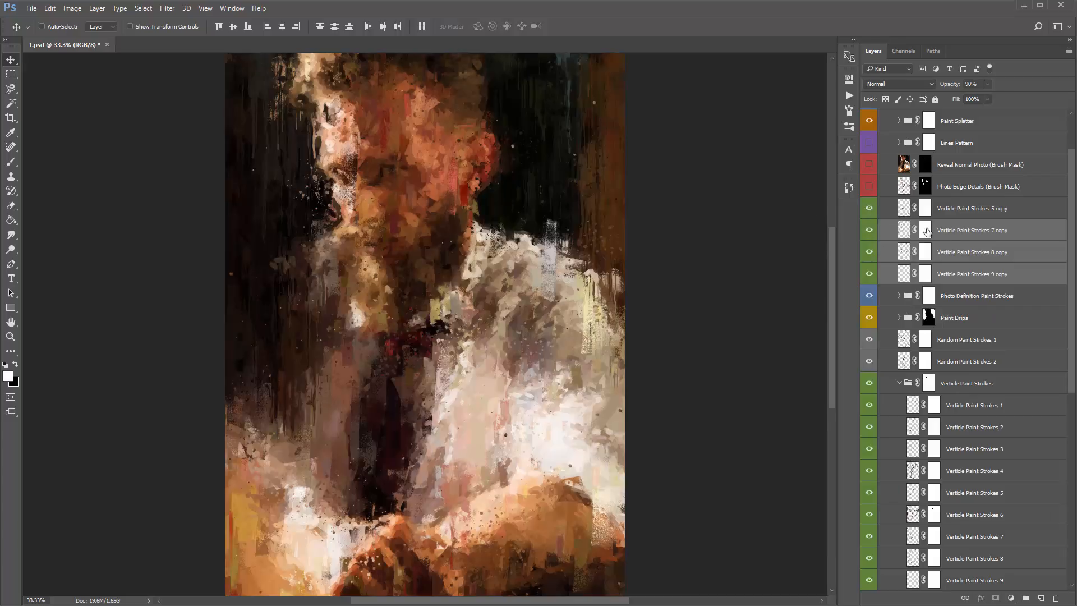
- Compare the copy of Verticle Paint Strokes 7 off and on, and paint black on its layer mask over the man's eye and nose
{"action": "left_click", "coordinate": [886, 230]}
{"action": "left_click", "coordinate": [870, 230]}
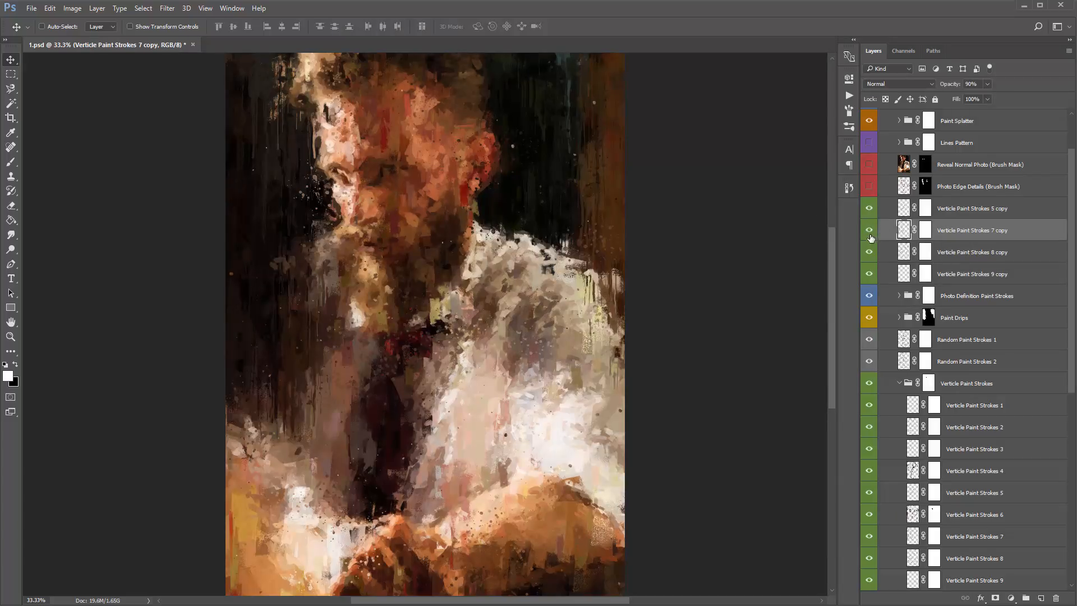
{"action": "left_click", "coordinate": [869, 230]}
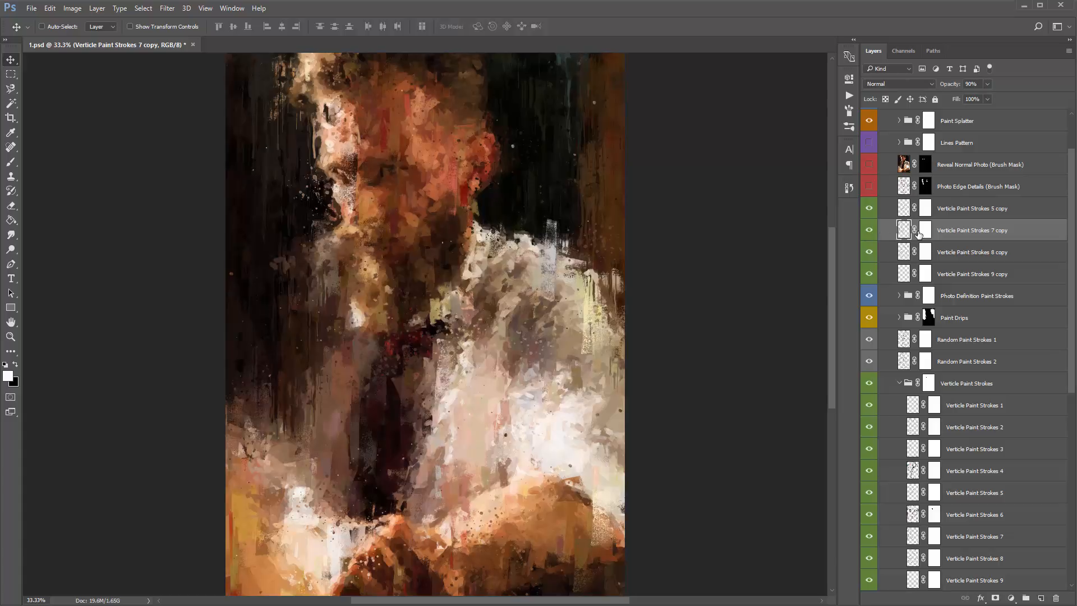
{"action": "left_click", "coordinate": [923, 232]}
{"action": "mouse_move", "coordinate": [371, 230]}
{"action": "left_mouse_down"}
{"action": "mouse_move", "coordinate": [347, 216]}
{"action": "mouse_move", "coordinate": [354, 167]}
{"action": "mouse_move", "coordinate": [329, 130]}
{"action": "mouse_move", "coordinate": [343, 230]}
{"action": "mouse_move", "coordinate": [367, 195]}
{"action": "mouse_move", "coordinate": [347, 158]}
{"action": "left_mouse_up"}
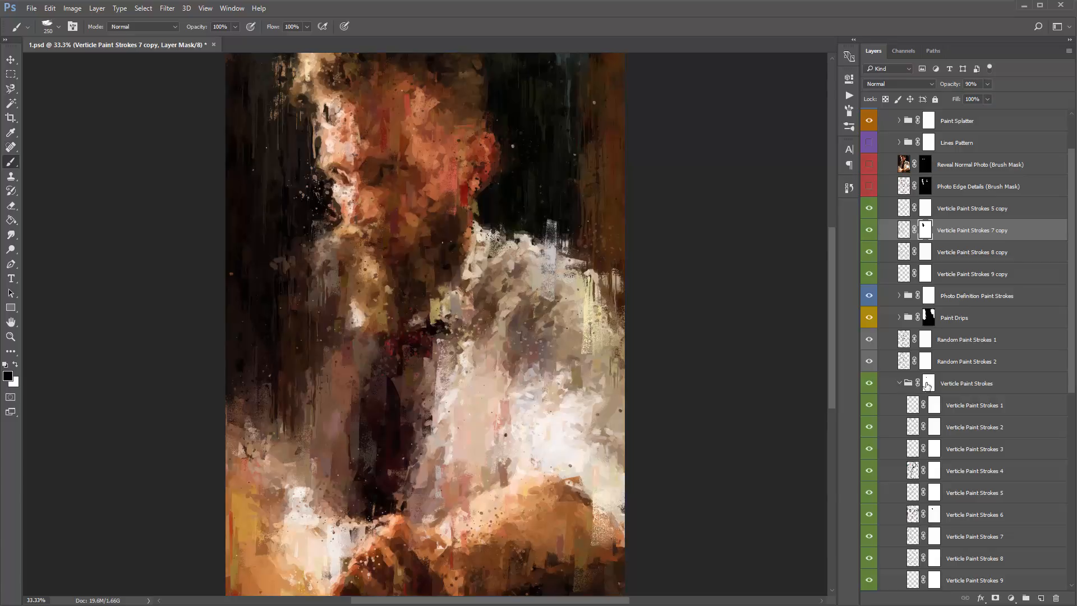
- Duplicate Verticle Paint Strokes 10 and 11 out of the group, placing them between the copies of Verticle Paint Strokes 8 and 9
{"action": "scroll", "coordinate": [969, 421], "scroll_direction": "down", "scroll_amount": 4}
{"action": "left_click", "coordinate": [973, 451]}
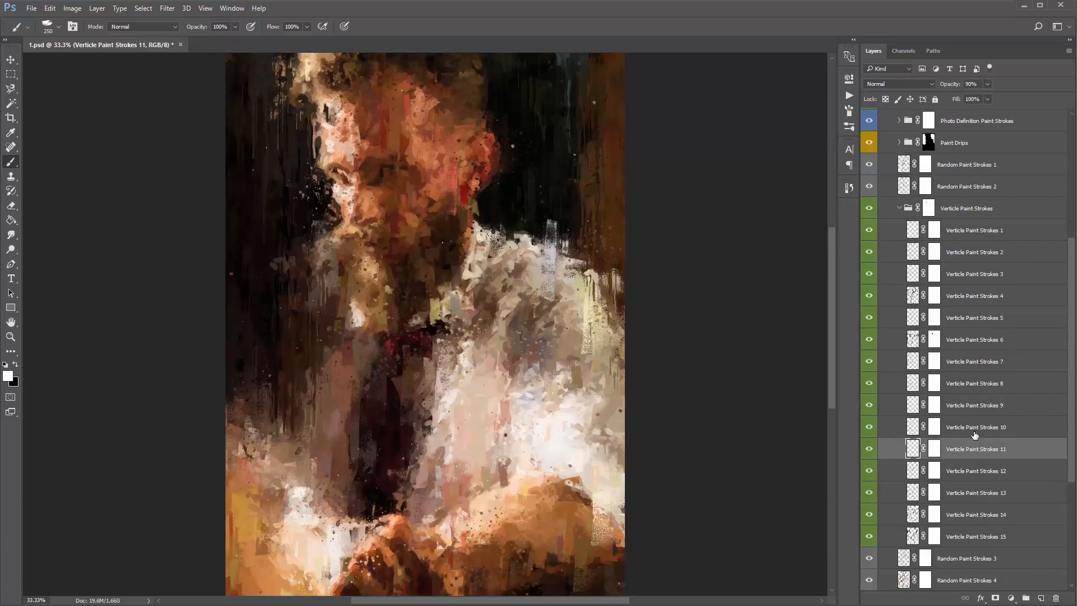
{"action": "left_click", "coordinate": [974, 434], "text": "shift"}
{"action": "scroll", "coordinate": [974, 434], "scroll_direction": "up", "scroll_amount": 3}
{"action": "left_click_drag", "start_coordinate": [979, 490], "coordinate": [982, 153]}
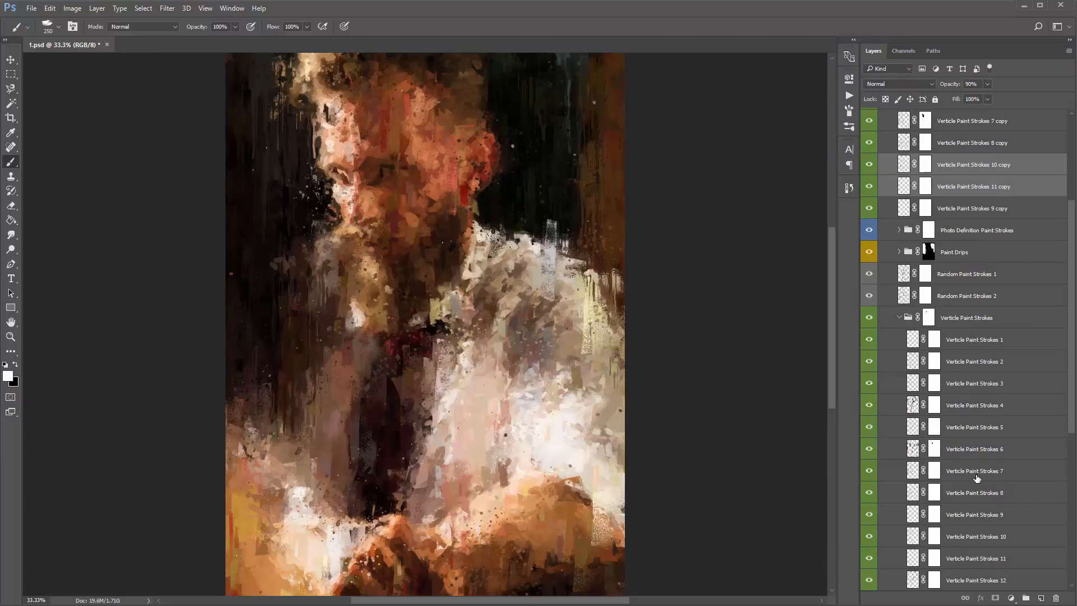
- Try a second copy of Verticle Paint Strokes 8 directly below its first copy and undo it
{"action": "mouse_move", "coordinate": [970, 492]}
{"action": "left_mouse_down"}
{"action": "mouse_move", "coordinate": [965, 166]}
{"action": "mouse_move", "coordinate": [952, 155]}
{"action": "left_mouse_up"}
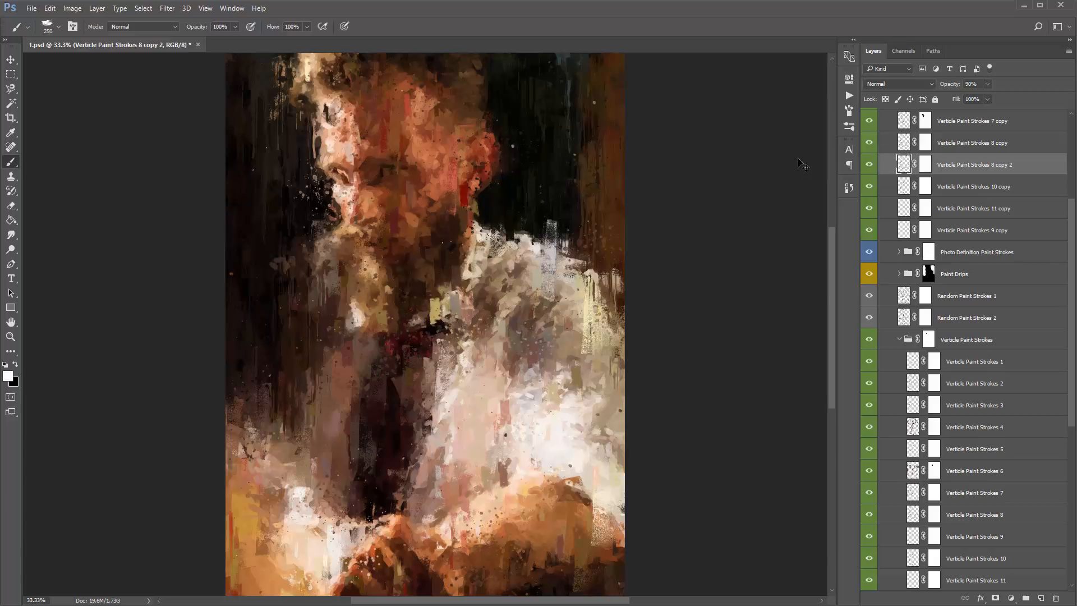
{"action": "key", "text": "ctrl+z"}
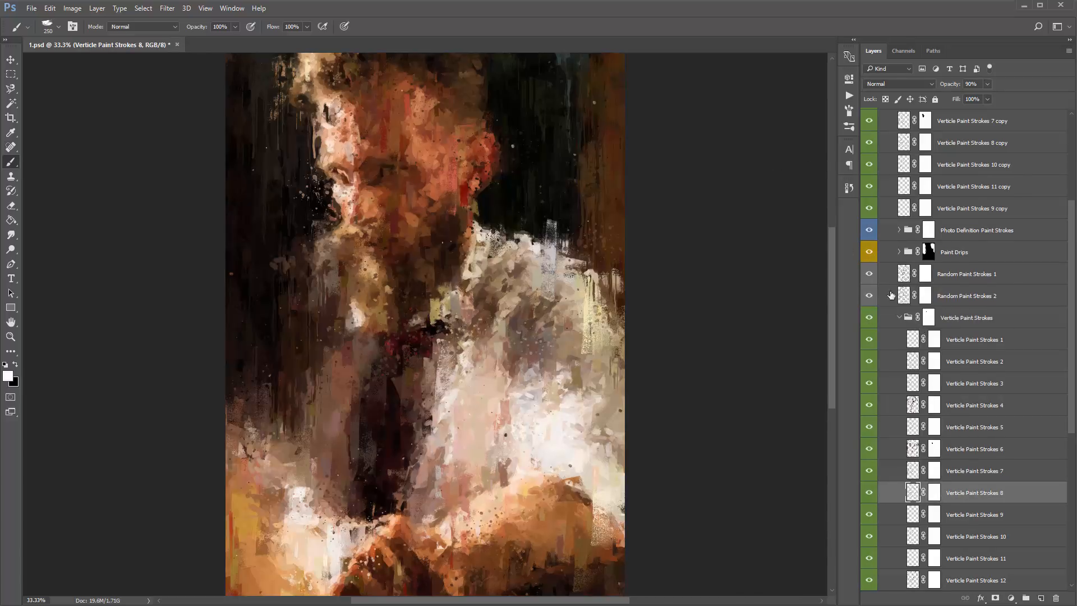
- Compare the copy of Verticle Paint Strokes 8 off and on, and paint black on its layer mask just under the man's beard
{"action": "scroll", "coordinate": [891, 295], "scroll_direction": "up", "scroll_amount": 4}
{"action": "key", "text": "v"}
{"action": "mouse_move", "coordinate": [869, 231]}
{"action": "left_mouse_down"}
{"action": "mouse_move", "coordinate": [868, 278]}
{"action": "mouse_move", "coordinate": [869, 233]}
{"action": "left_mouse_up"}
{"action": "left_click", "coordinate": [926, 230]}
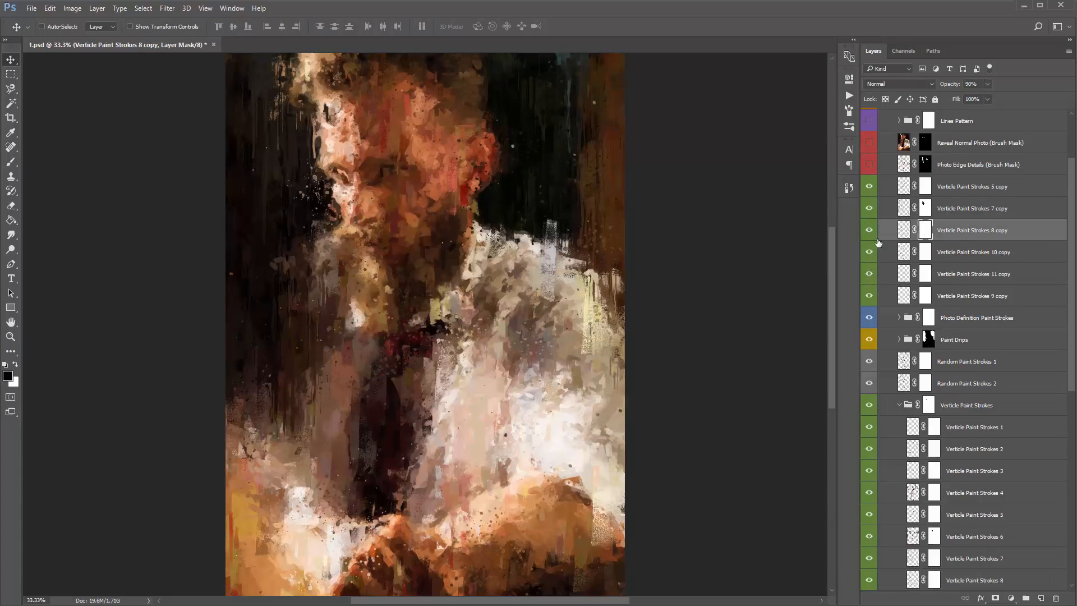
{"action": "key", "text": "b"}
{"action": "key", "text": "x"}
{"action": "mouse_move", "coordinate": [446, 302]}
{"action": "left_mouse_down"}
{"action": "mouse_move", "coordinate": [429, 319]}
{"action": "mouse_move", "coordinate": [456, 287]}
{"action": "mouse_move", "coordinate": [447, 300]}
{"action": "left_mouse_up"}
- Collapse the Verticle Paint Strokes group and select the copy of Verticle Paint Strokes 5
{"action": "key", "text": "v"}
{"action": "left_click", "coordinate": [900, 406]}
{"action": "left_click", "coordinate": [973, 192]}
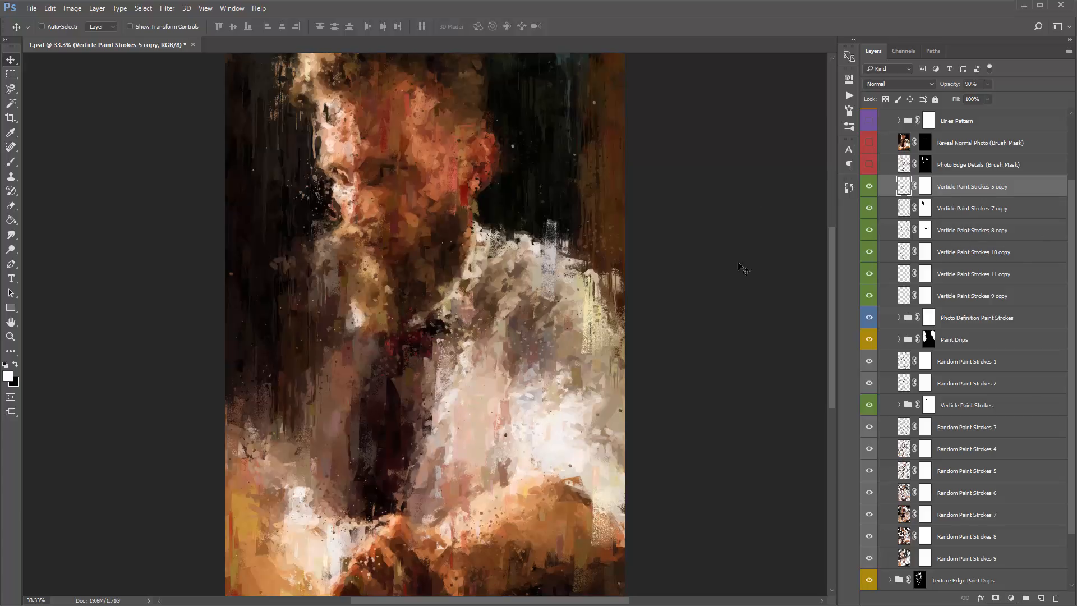
{"action": "scroll", "coordinate": [972, 283], "scroll_direction": "up", "scroll_amount": 2}
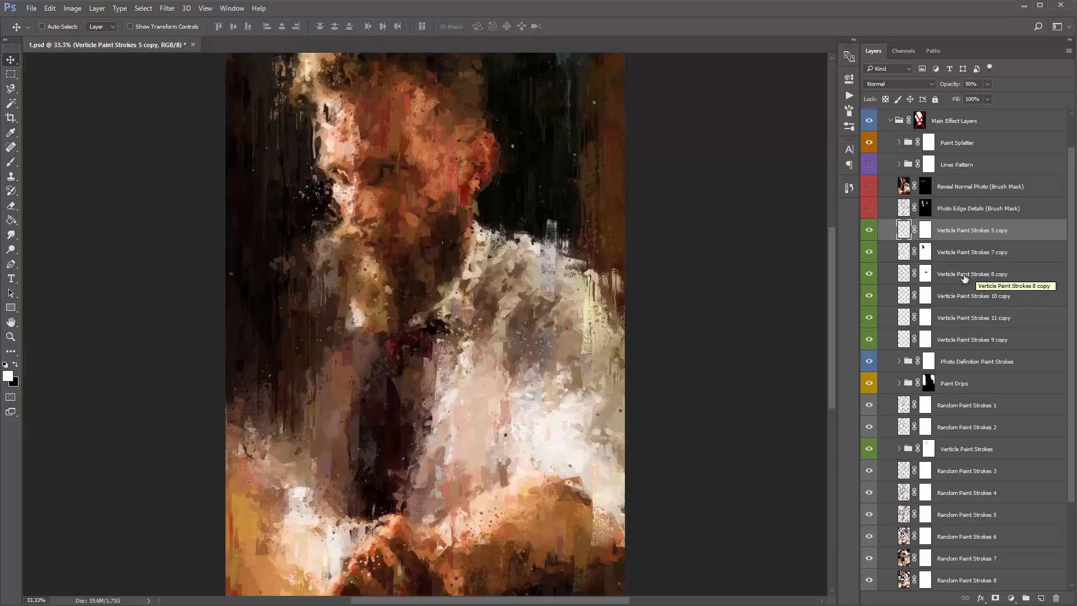
- Add a pure red Solid Color fill layer above the copy of Verticle Paint Strokes 8 and clip it to that layer
{"action": "left_click", "coordinate": [956, 279]}
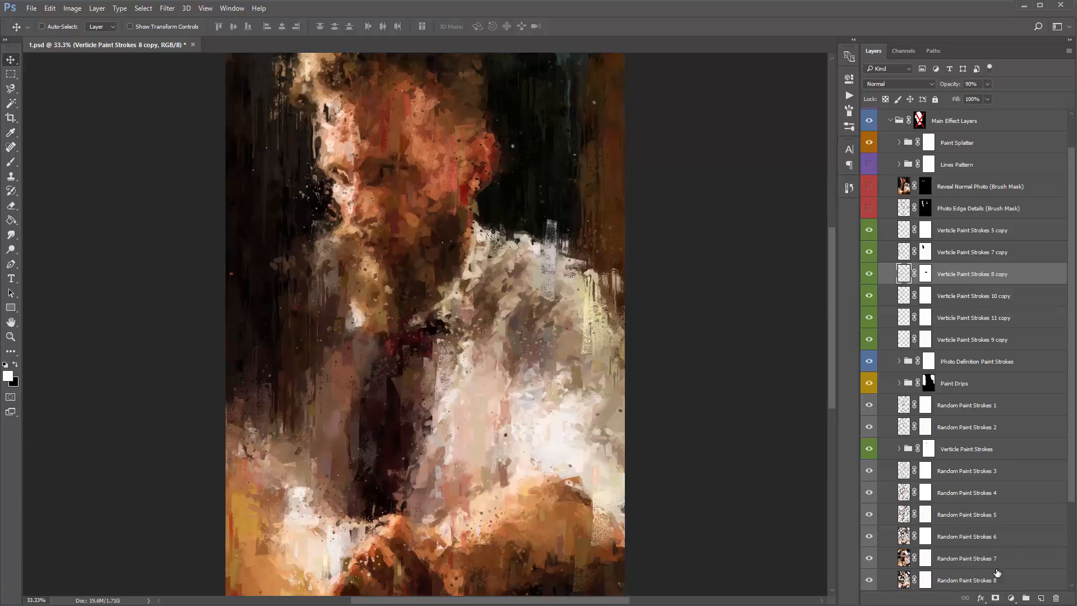
{"action": "left_click", "coordinate": [1011, 598]}
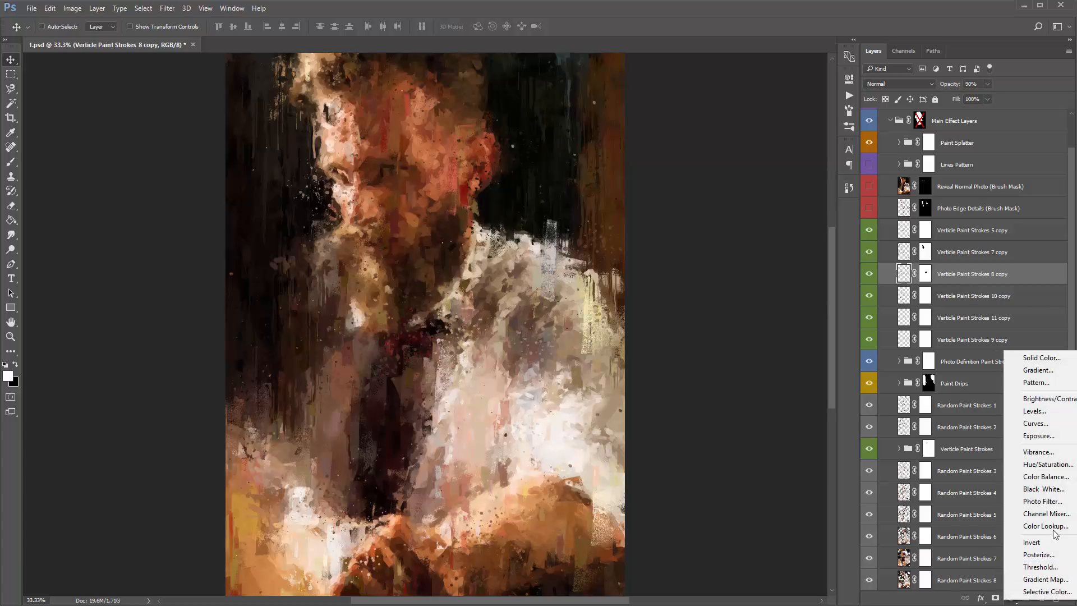
{"action": "left_click", "coordinate": [1061, 362]}
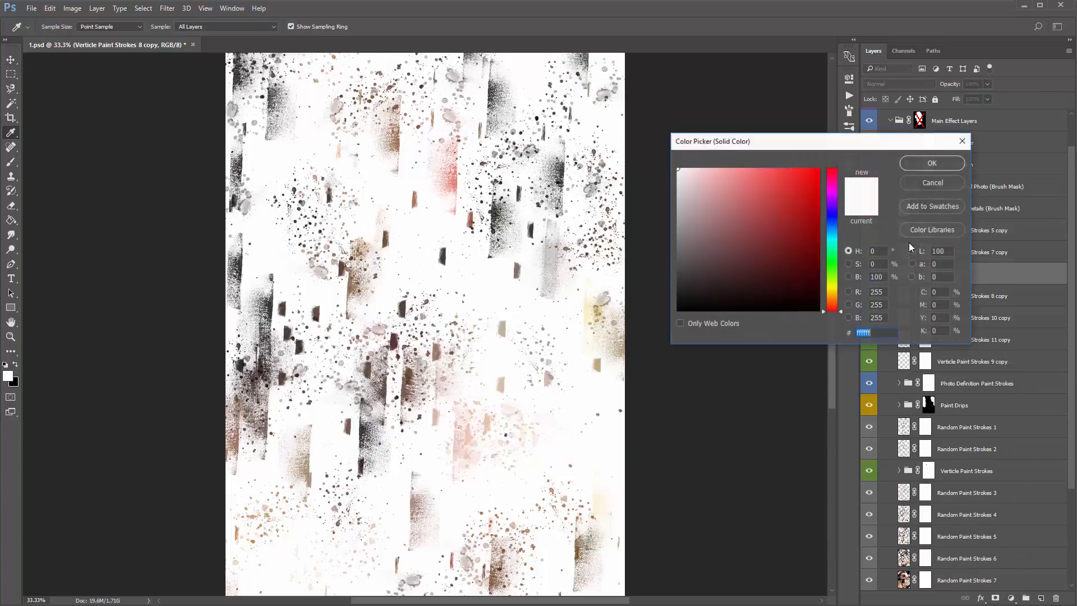
{"action": "left_click", "coordinate": [818, 169]}
{"action": "left_click", "coordinate": [920, 163]}
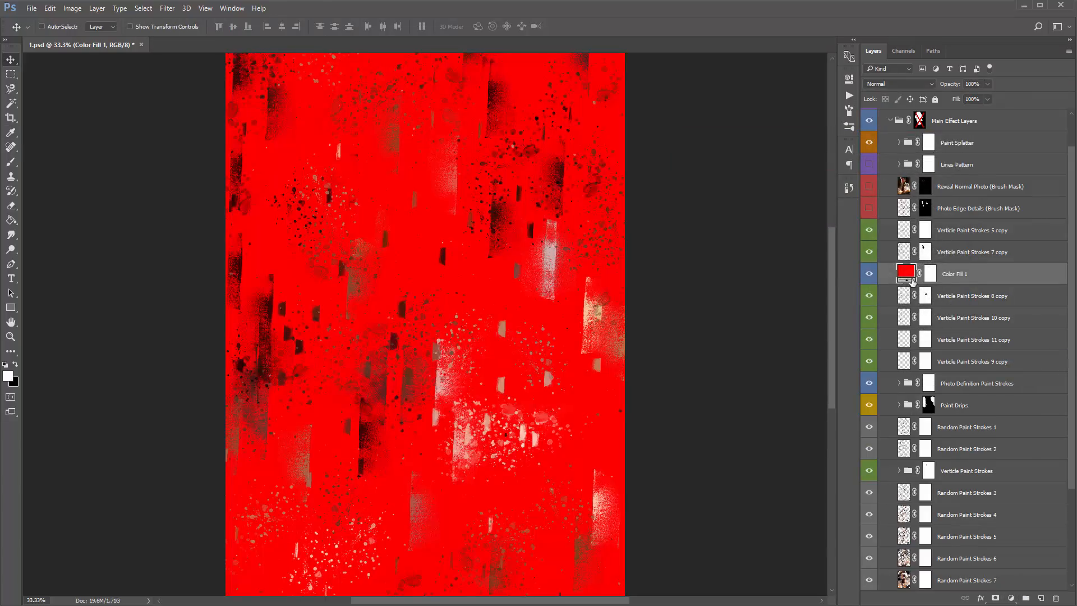
{"action": "left_click", "coordinate": [908, 286], "text": "alt"}
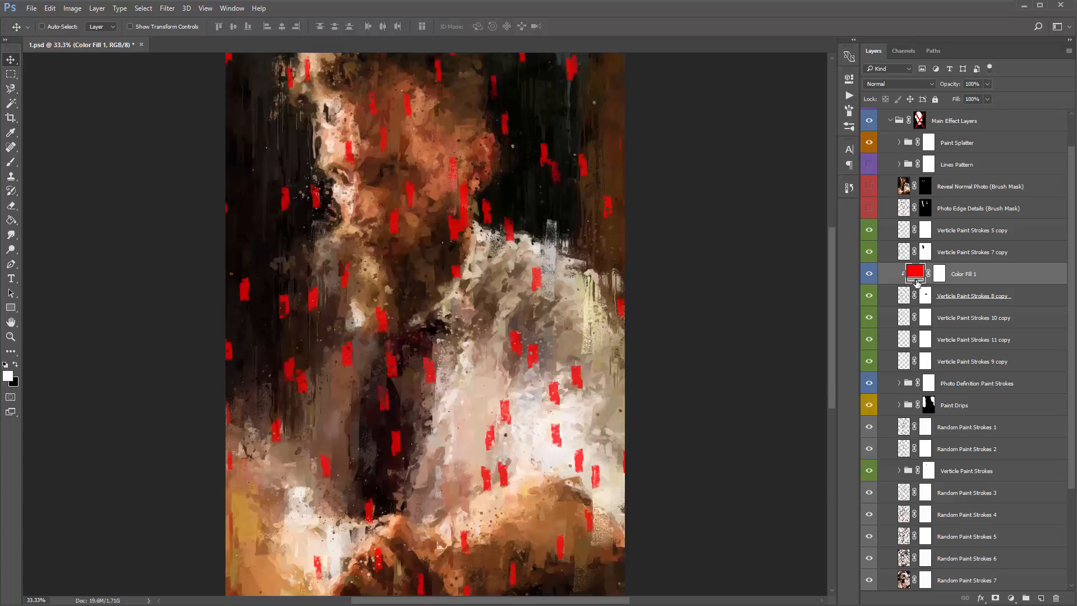
- Try moving the copy of Verticle Paint Strokes 8 below the copy of 11, and together with its clipped fill above the copy of 5, undoing each
{"action": "left_click", "coordinate": [976, 299]}
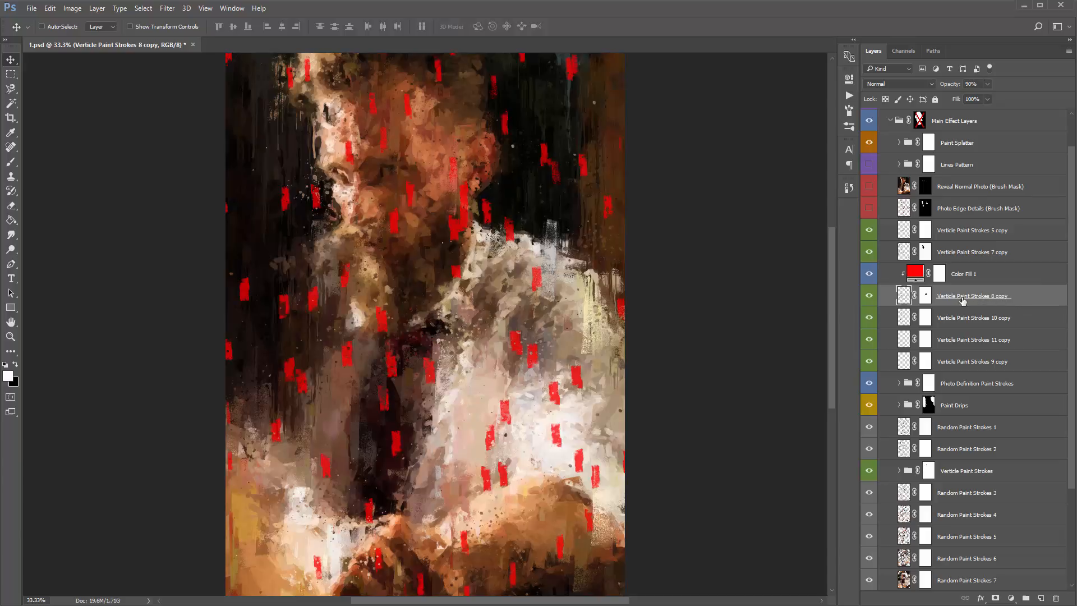
{"action": "left_click_drag", "start_coordinate": [963, 300], "coordinate": [983, 346]}
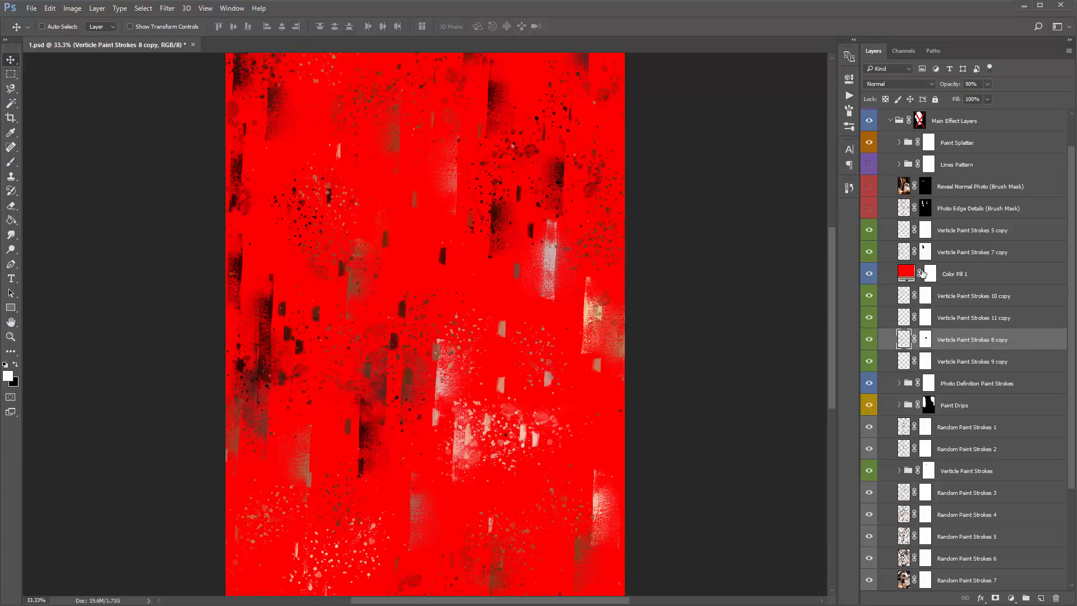
{"action": "key", "text": "ctrl+z"}
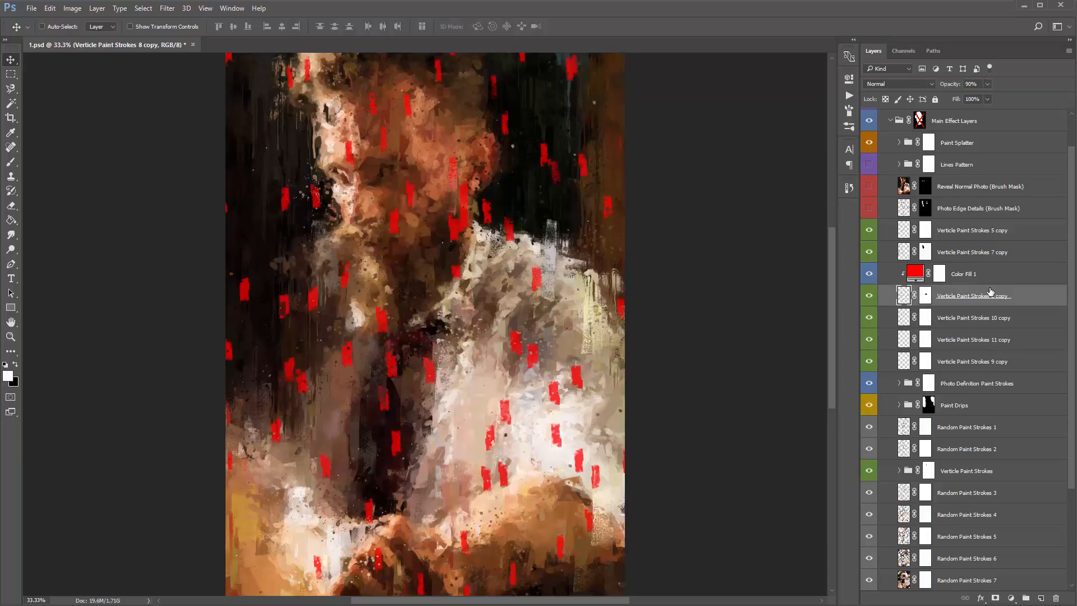
{"action": "left_click", "coordinate": [983, 279], "text": "shift"}
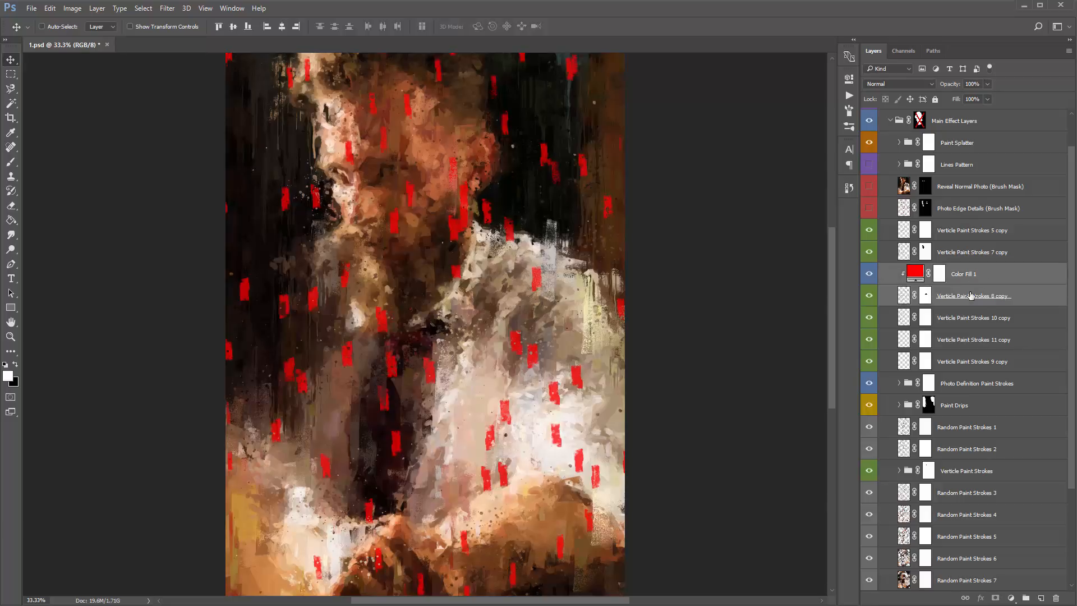
{"action": "left_click_drag", "start_coordinate": [975, 293], "coordinate": [985, 219]}
{"action": "key", "text": "ctrl+z"}
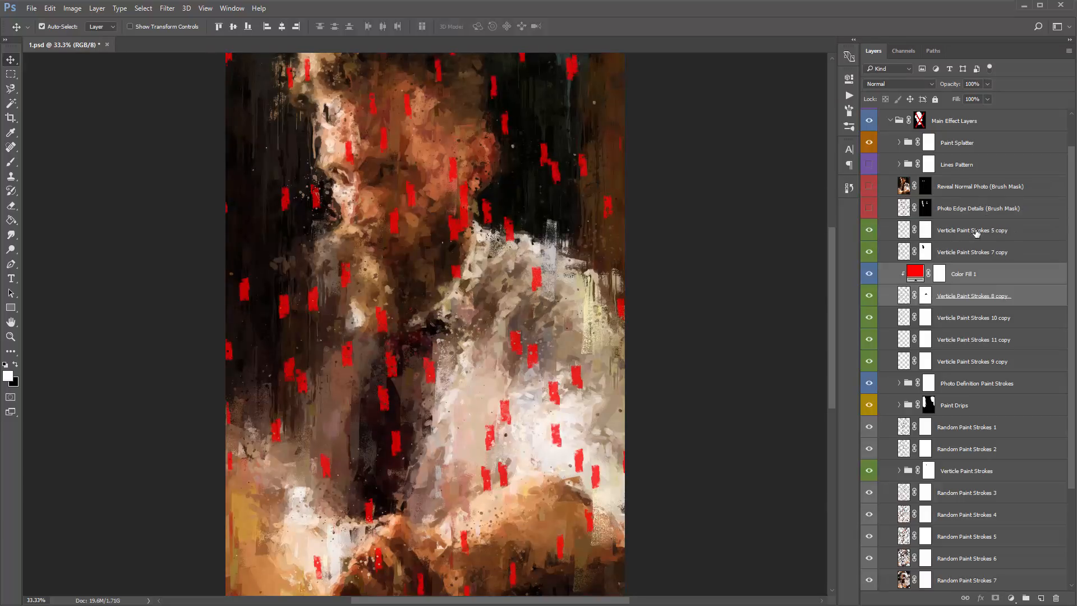
- Delete the clipped red color fill layer
{"action": "left_click", "coordinate": [990, 277]}
{"action": "key", "text": "Delete"}
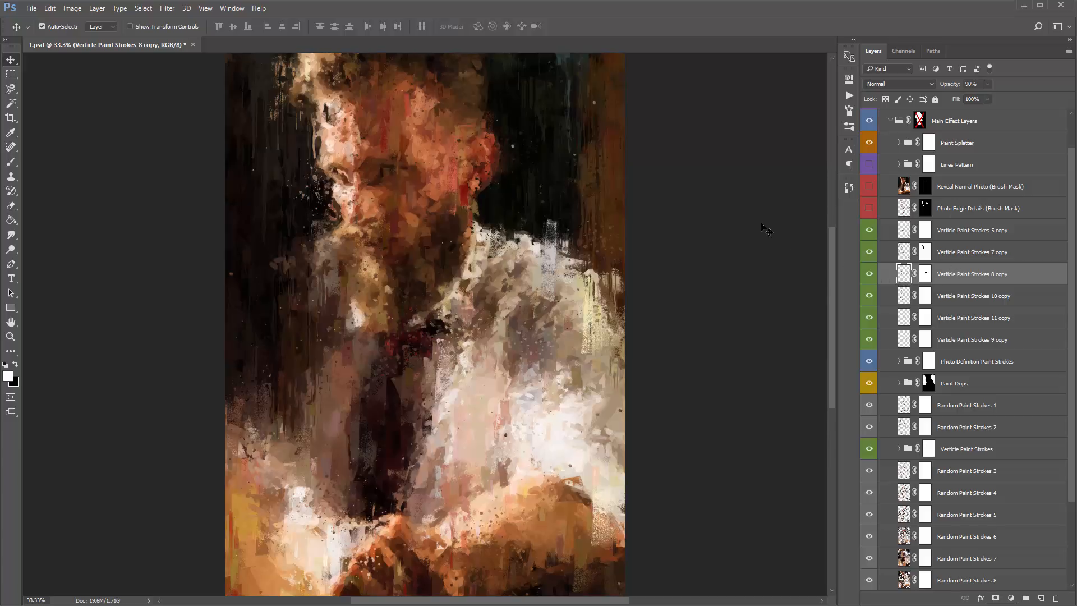
- Try Hue/Saturation on the copy of Verticle Paint Strokes 8 with hue +32, saturation +4, lightness +9, and Colorize with saturation 47, and cancel it
{"action": "key", "text": "ctrl+u"}
{"action": "left_click_drag", "start_coordinate": [1064, 124], "coordinate": [661, 92]}
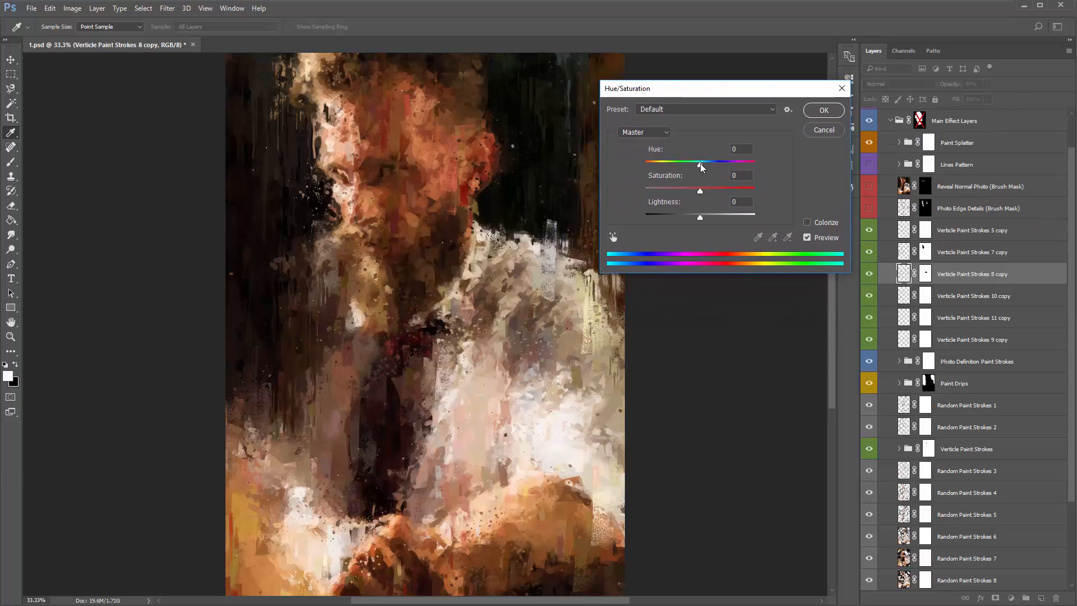
{"action": "mouse_move", "coordinate": [700, 167]}
{"action": "left_mouse_down"}
{"action": "mouse_move", "coordinate": [721, 169]}
{"action": "mouse_move", "coordinate": [645, 166]}
{"action": "mouse_move", "coordinate": [721, 168]}
{"action": "mouse_move", "coordinate": [700, 211]}
{"action": "left_mouse_up"}
{"action": "mouse_move", "coordinate": [701, 217]}
{"action": "left_mouse_down"}
{"action": "mouse_move", "coordinate": [680, 217]}
{"action": "mouse_move", "coordinate": [706, 218]}
{"action": "left_mouse_up"}
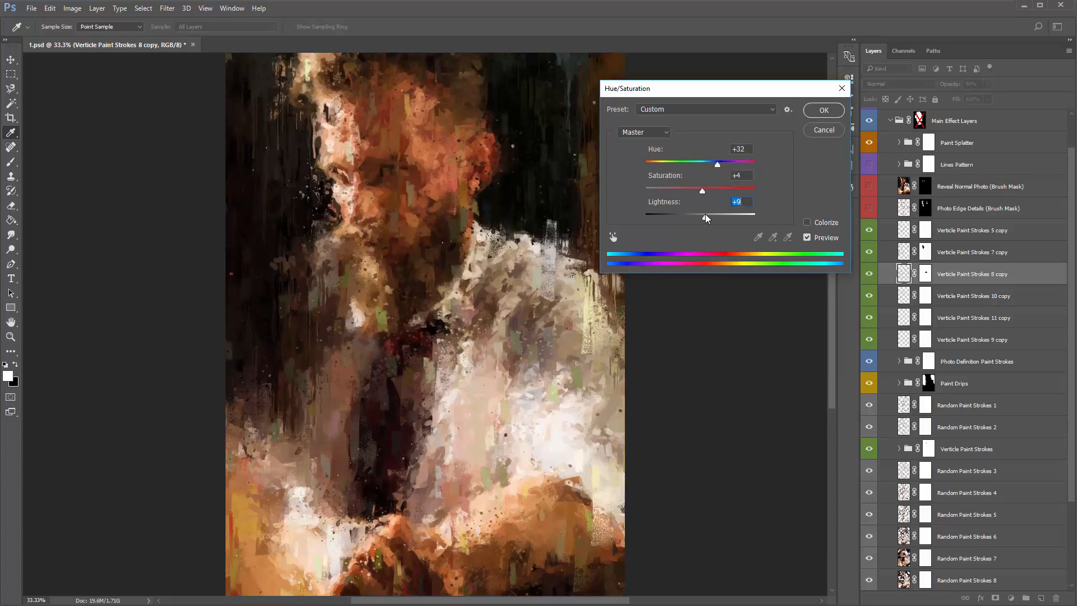
{"action": "left_click", "coordinate": [808, 223]}
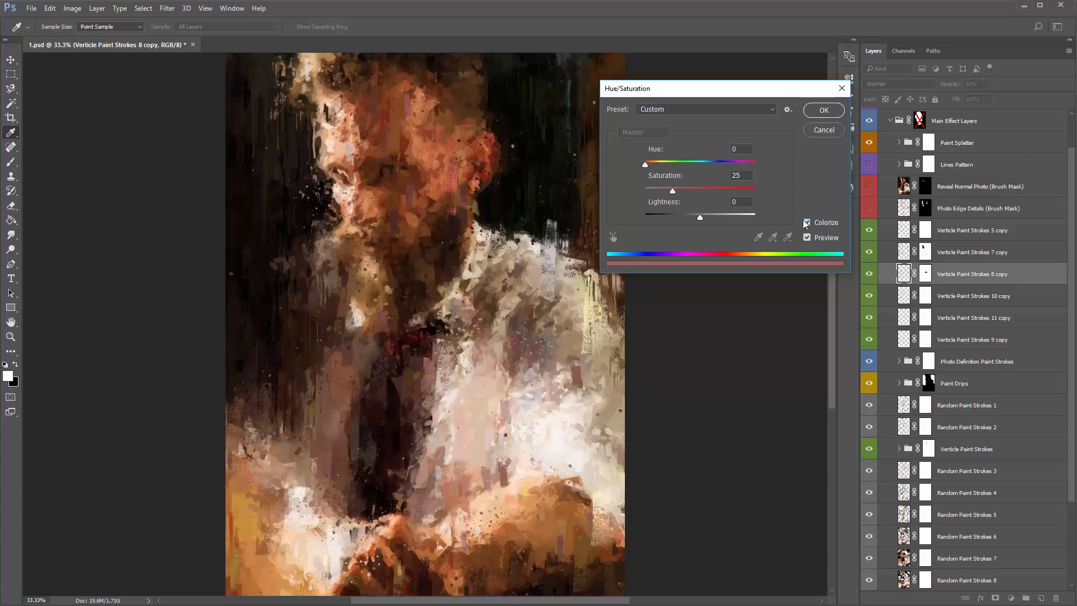
{"action": "left_click_drag", "start_coordinate": [683, 191], "coordinate": [697, 193]}
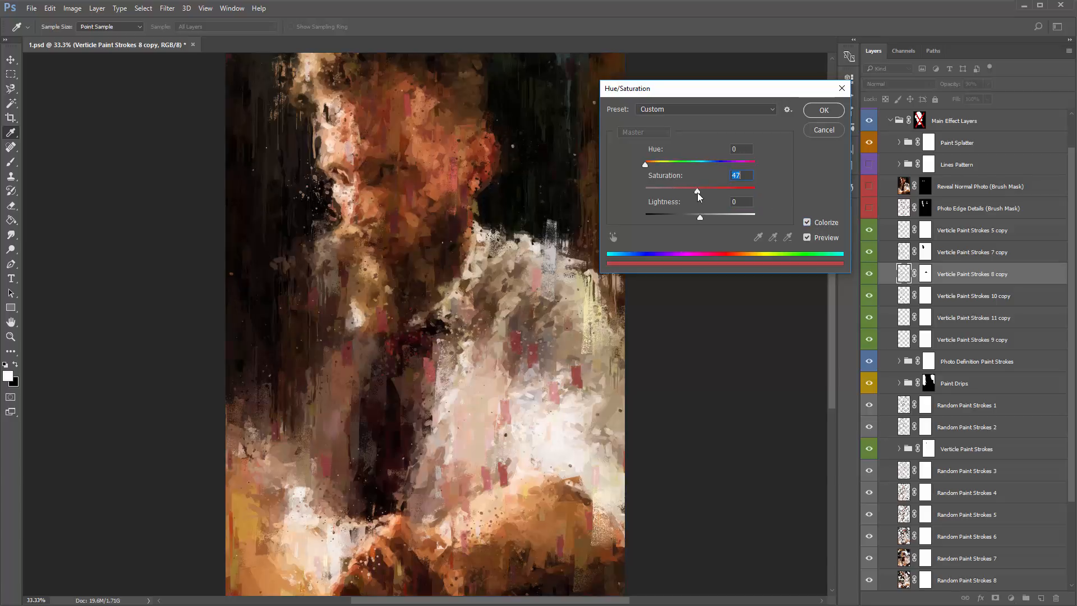
{"action": "left_click_drag", "start_coordinate": [646, 165], "coordinate": [726, 179]}
{"action": "left_click", "coordinate": [835, 133]}
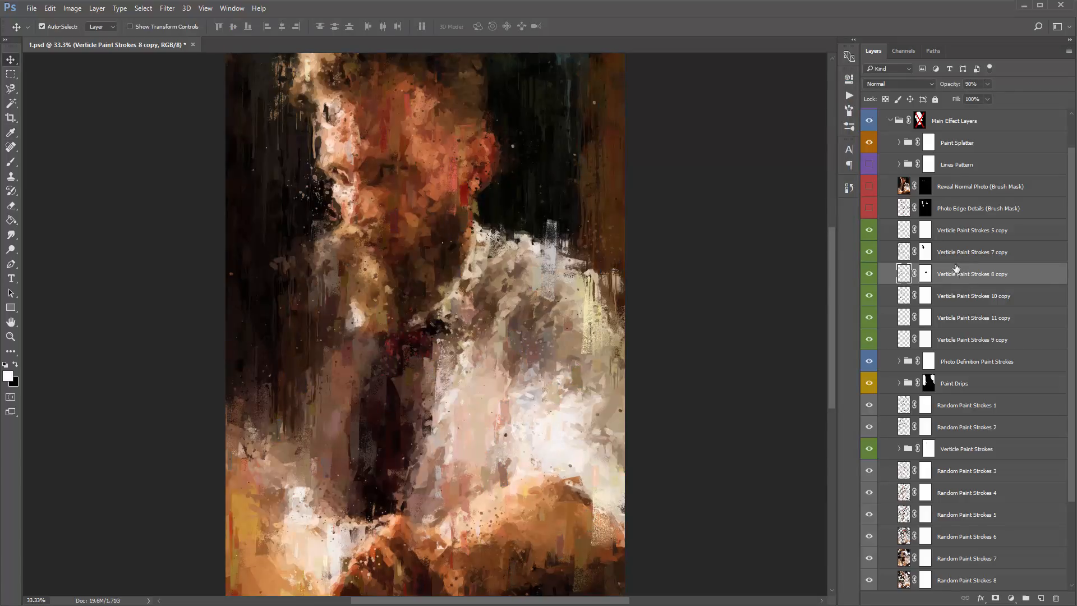
- Shift the hue of the copy of Verticle Paint Strokes 8 by about +20 with Hue/Saturation
{"action": "key", "text": "ctrl+u"}
{"action": "left_click_drag", "start_coordinate": [700, 162], "coordinate": [709, 166]}
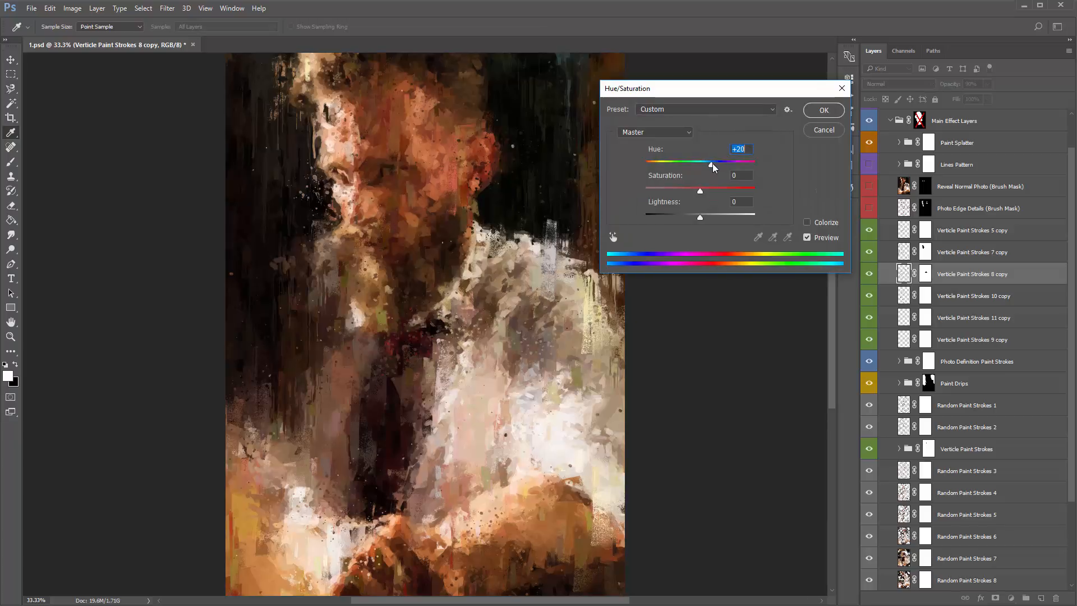
{"action": "left_click", "coordinate": [824, 110]}
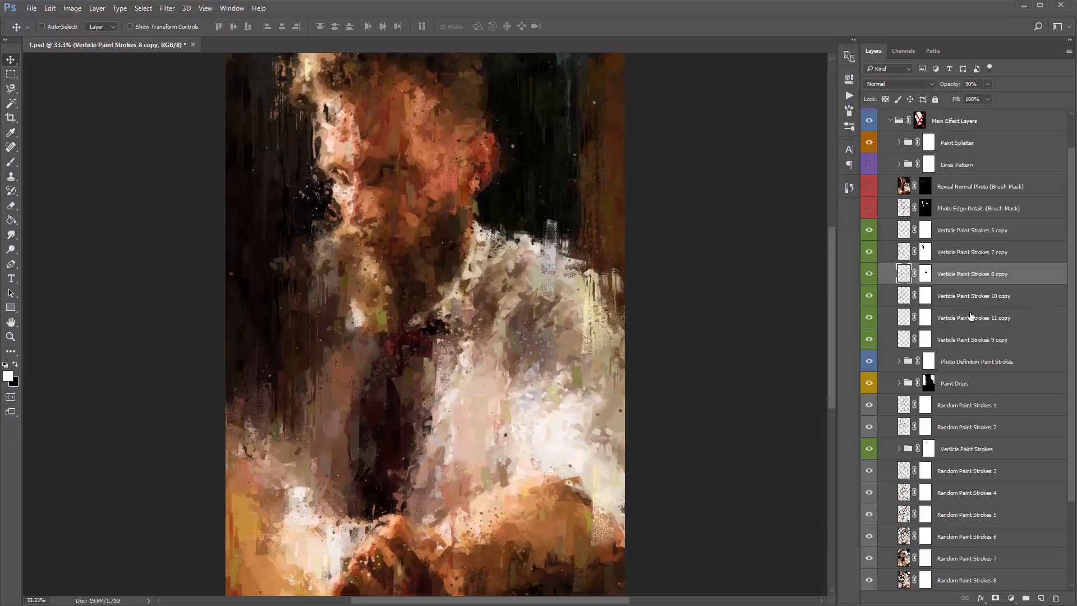
- Shift the hue of the copy of Verticle Paint Strokes 7 slightly in the negative direction with Hue/Saturation
{"action": "left_click", "coordinate": [963, 254]}
{"action": "key", "text": "ctrl+u"}
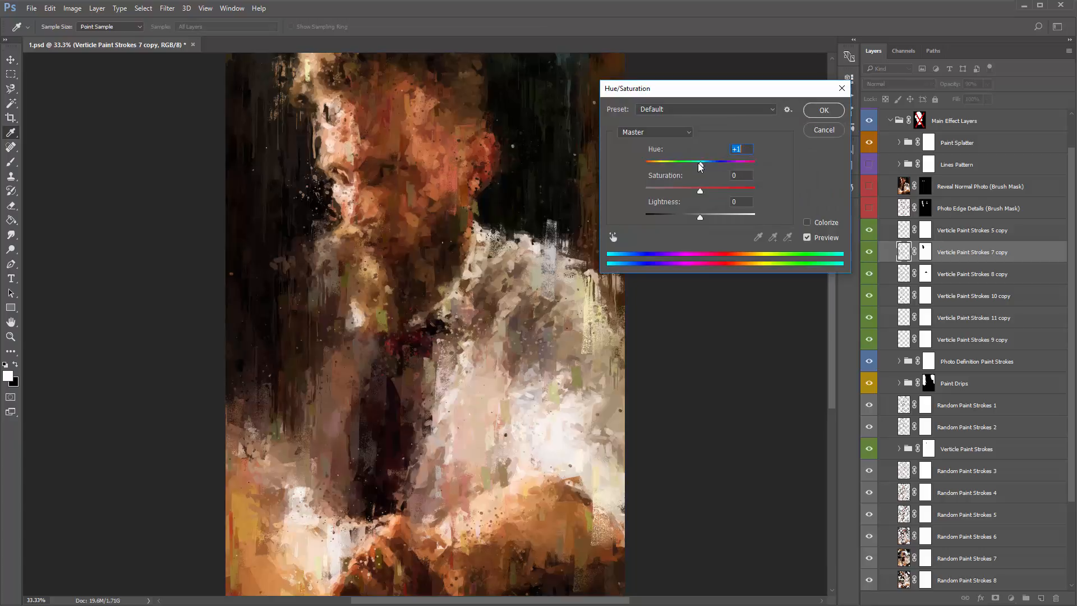
{"action": "left_click_drag", "start_coordinate": [700, 167], "coordinate": [697, 167]}
{"action": "left_click", "coordinate": [828, 115]}
- Expand the Verticle Paint Strokes group to reach its individual stroke layers
{"action": "scroll", "coordinate": [920, 362], "scroll_direction": "down", "scroll_amount": 3}
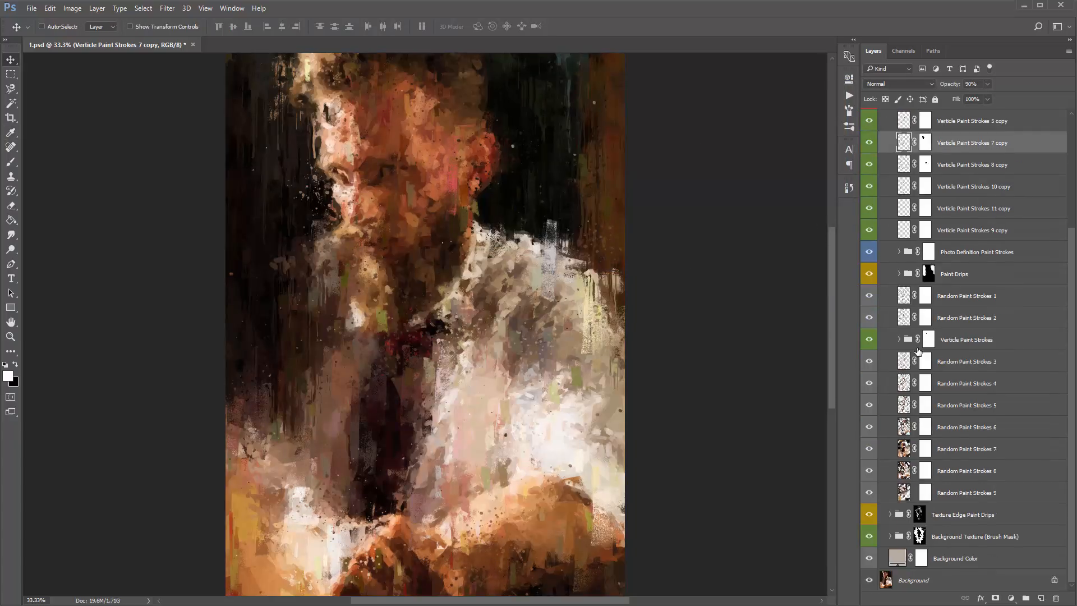
{"action": "left_click", "coordinate": [900, 339]}
{"action": "scroll", "coordinate": [902, 339], "scroll_direction": "down", "scroll_amount": 3}
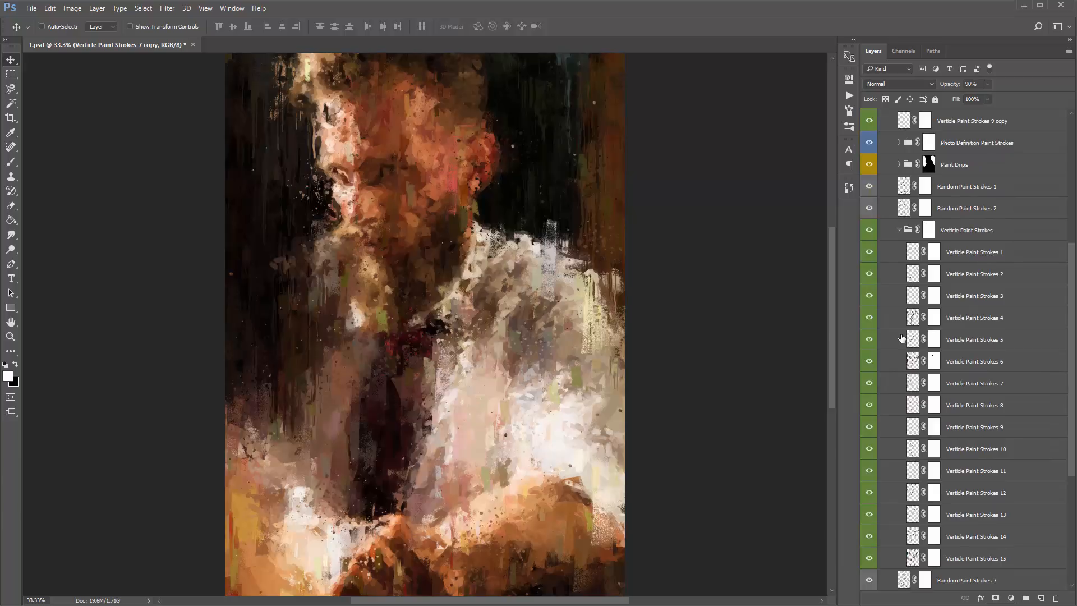
- Try hue shifts of -75 and +23 on Verticle Paint Strokes 6 with Hue/Saturation, and undo the applied change
{"action": "left_click", "coordinate": [975, 363]}
{"action": "key", "text": "ctrl+u"}
{"action": "mouse_move", "coordinate": [701, 165]}
{"action": "left_mouse_down"}
{"action": "mouse_move", "coordinate": [742, 167]}
{"action": "mouse_move", "coordinate": [669, 162]}
{"action": "left_mouse_up"}
{"action": "left_click_drag", "start_coordinate": [696, 90], "coordinate": [804, 67]}
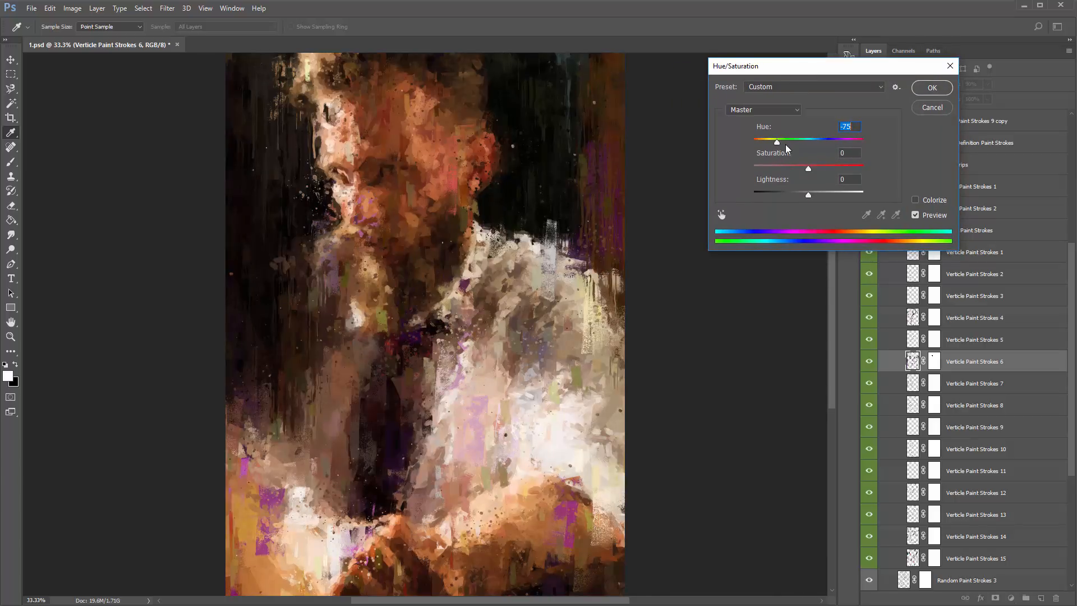
{"action": "left_click_drag", "start_coordinate": [787, 147], "coordinate": [824, 147]}
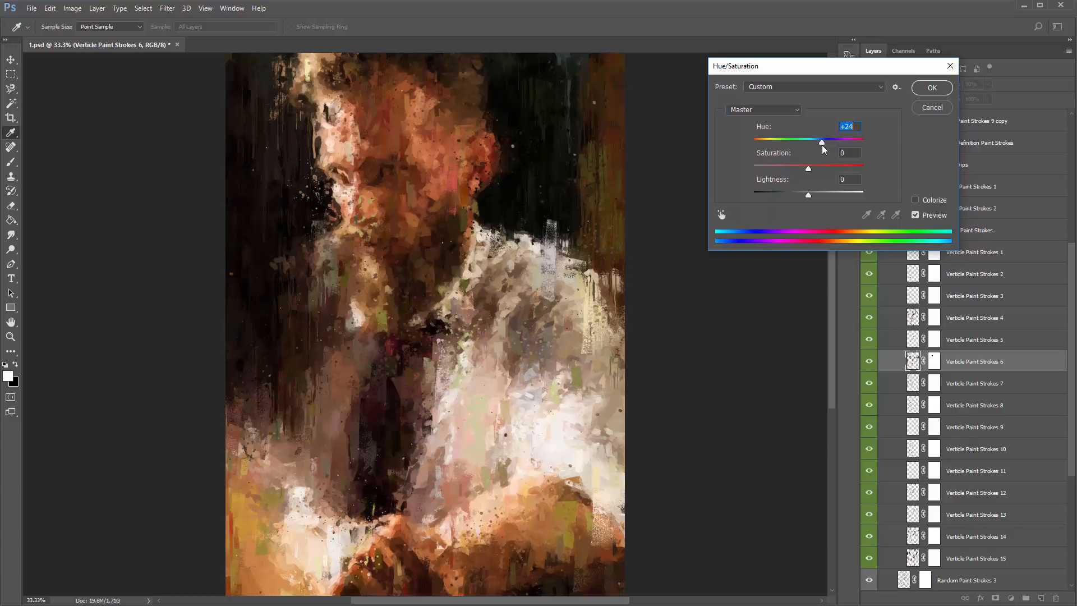
{"action": "left_click", "coordinate": [926, 88]}
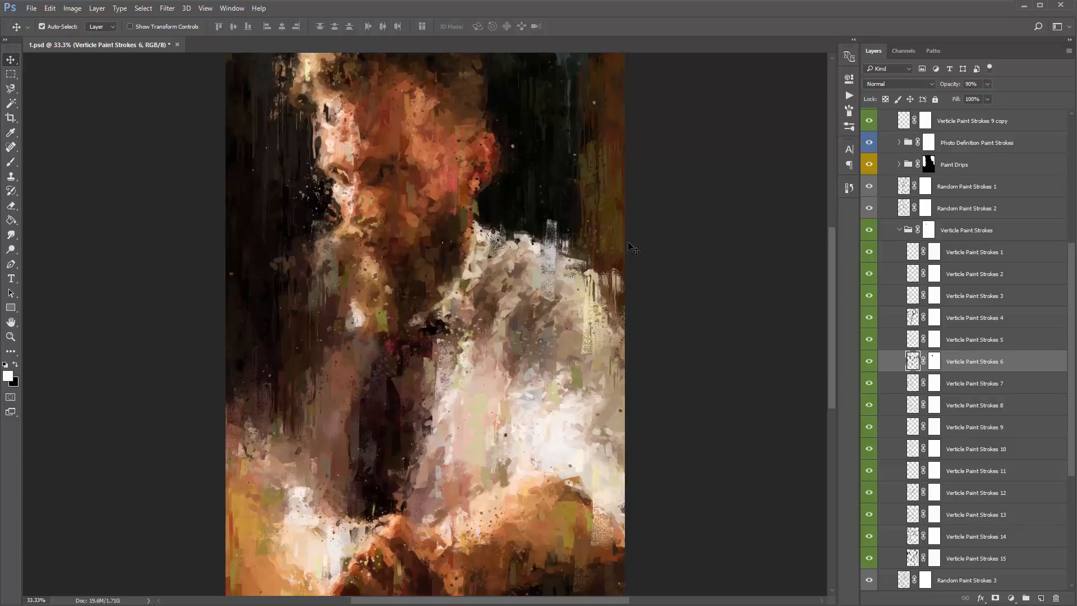
{"action": "key", "text": "ctrl"}
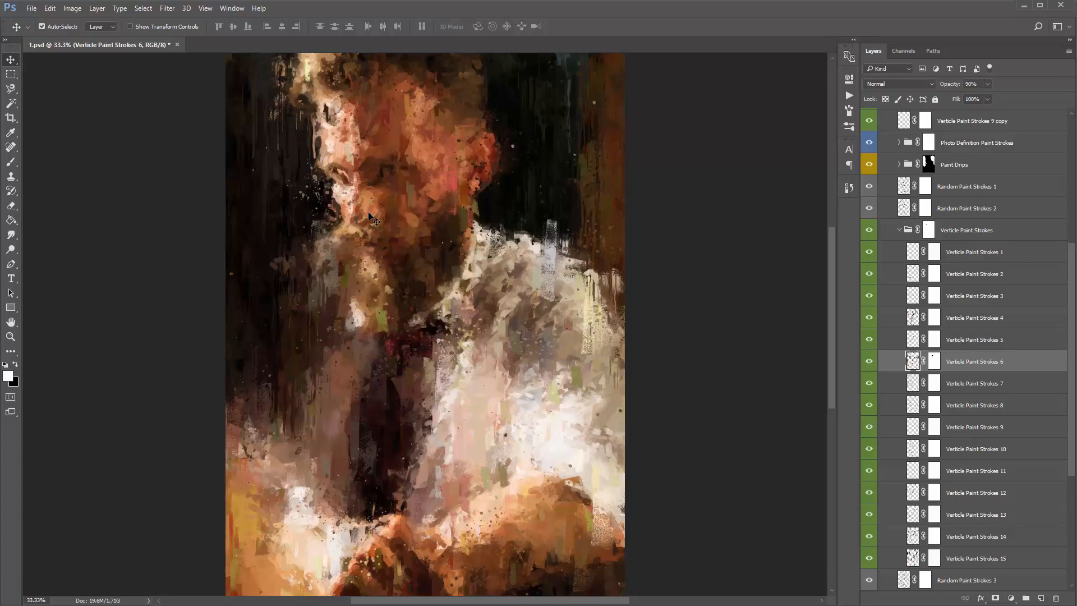
{"action": "key", "text": "ctrl"}
- Add a Hue/Saturation adjustment layer directly above Verticle Paint Strokes 6, and reselect Verticle Paint Strokes 6
{"action": "left_click", "coordinate": [1012, 598]}
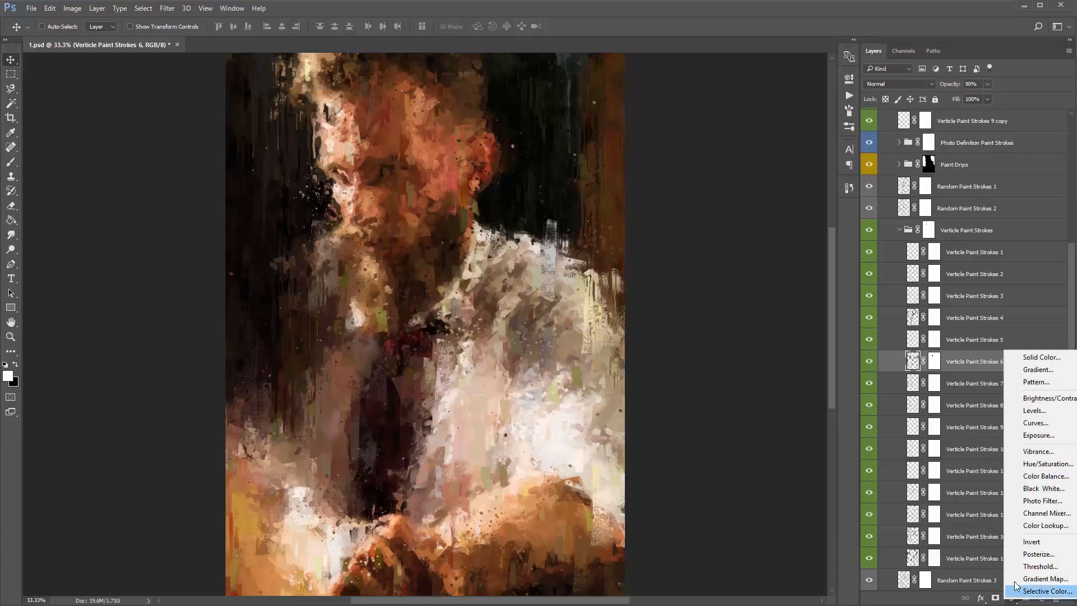
{"action": "left_click", "coordinate": [1048, 464]}
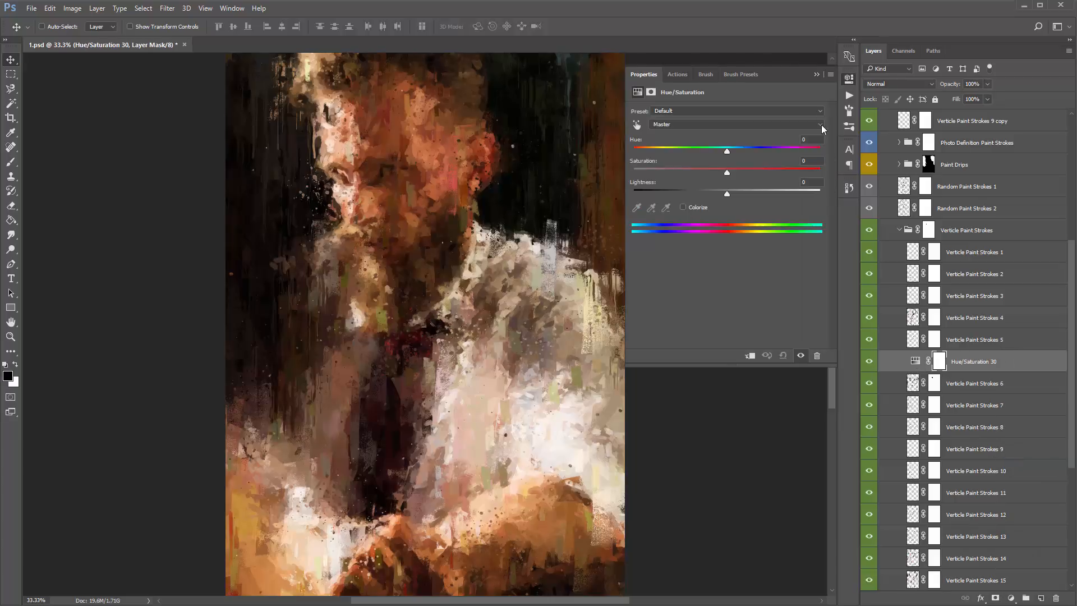
{"action": "left_click", "coordinate": [817, 75]}
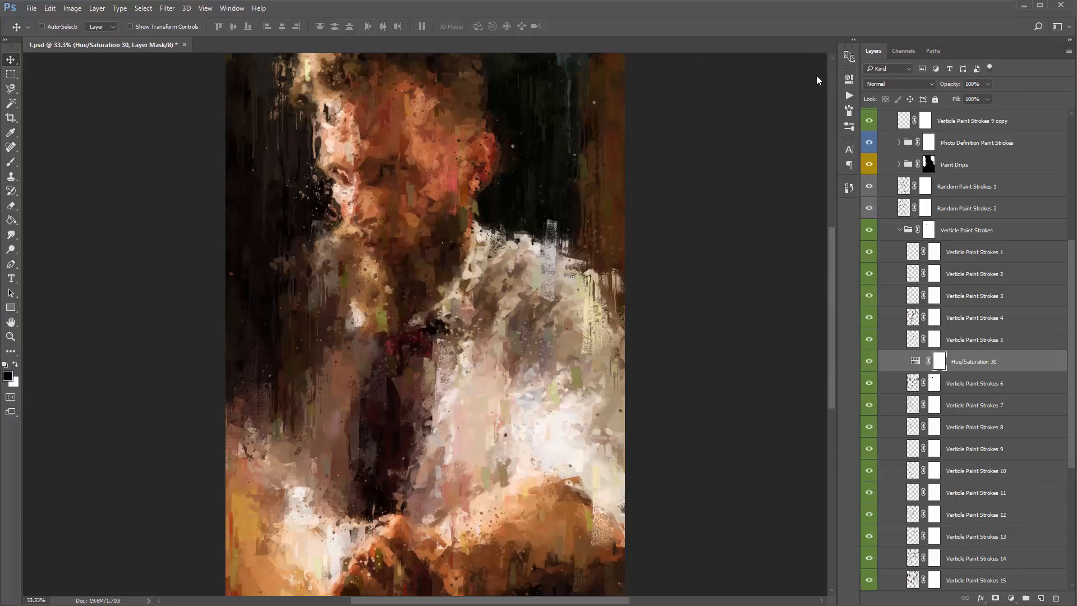
{"action": "scroll", "coordinate": [959, 370], "scroll_direction": "down", "scroll_amount": 1}
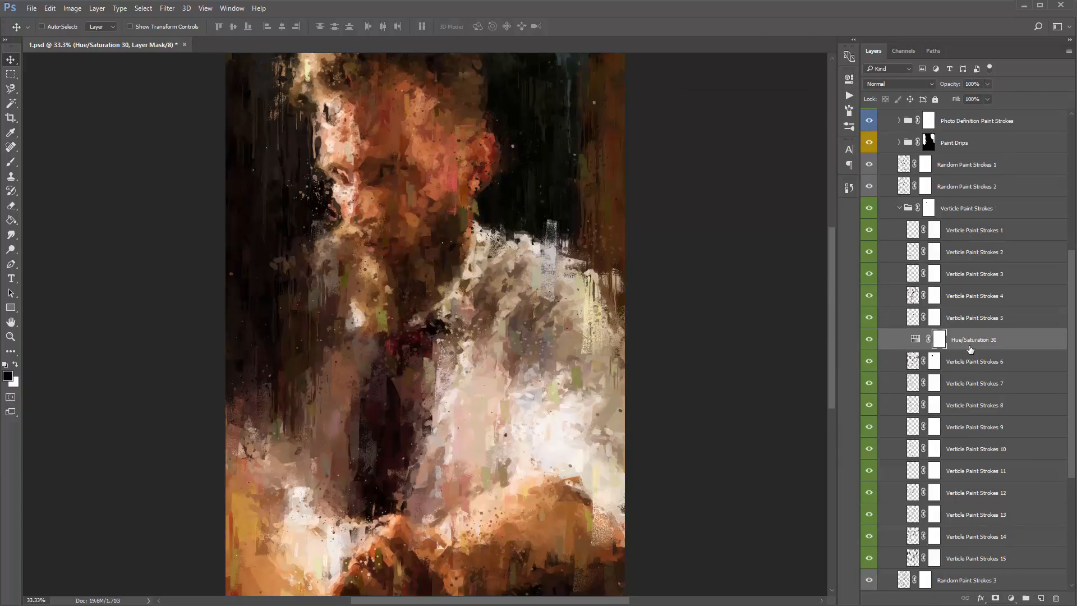
{"action": "left_click", "coordinate": [986, 362]}
{"action": "left_click", "coordinate": [976, 343]}
{"action": "left_click", "coordinate": [974, 359]}
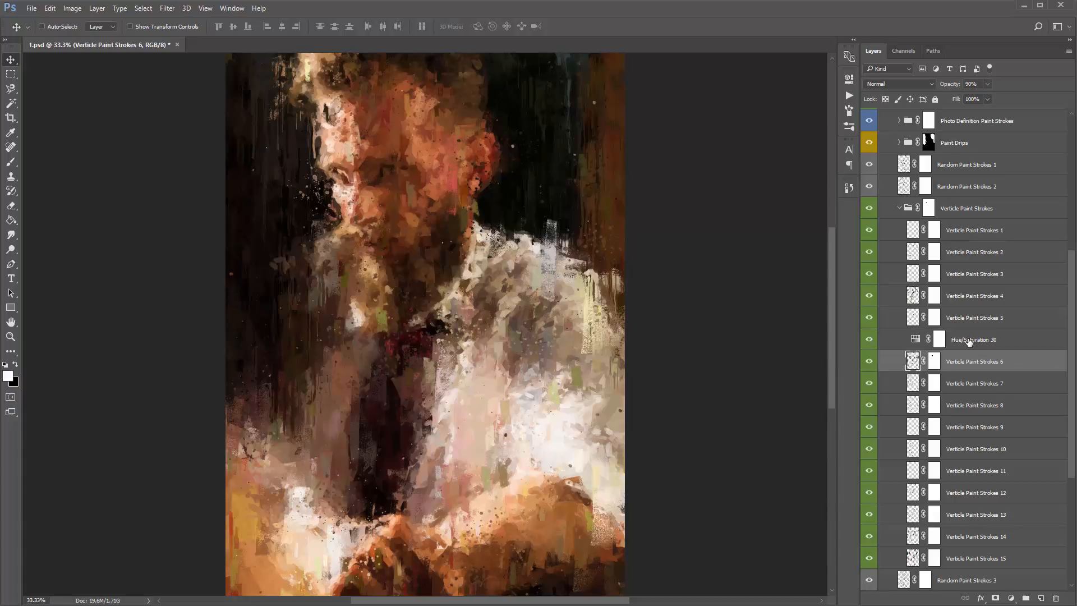
- Try a hue of -180 on the Hue/Saturation adjustment layer above Verticle Paint Strokes 6
{"action": "left_click", "coordinate": [969, 342]}
{"action": "left_click", "coordinate": [957, 360]}
{"action": "left_click", "coordinate": [971, 343]}
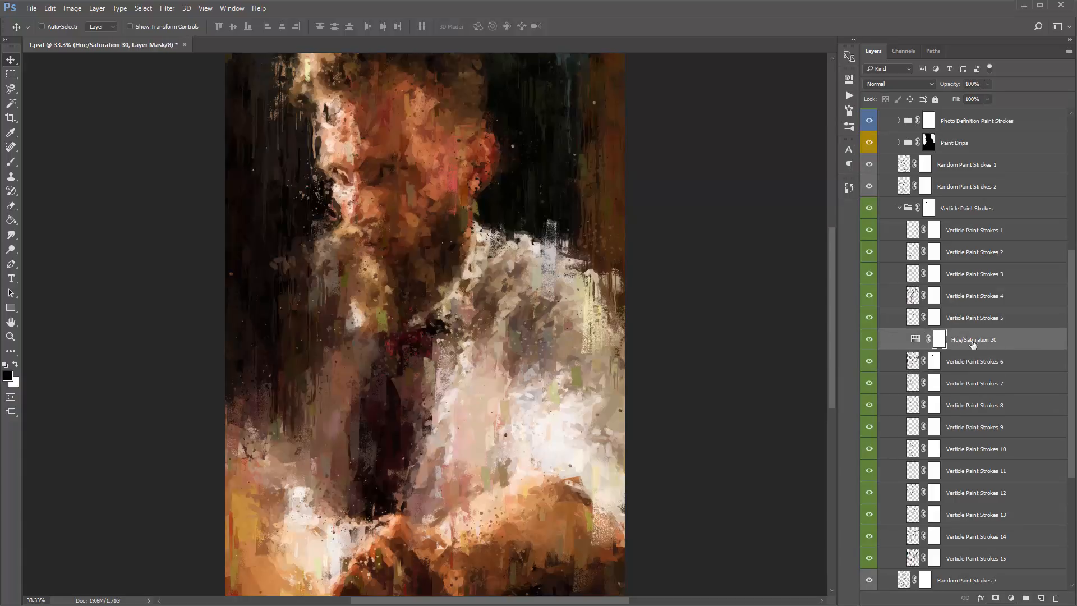
{"action": "left_click", "coordinate": [969, 362]}
{"action": "left_click", "coordinate": [966, 339]}
{"action": "double_click", "coordinate": [915, 340]}
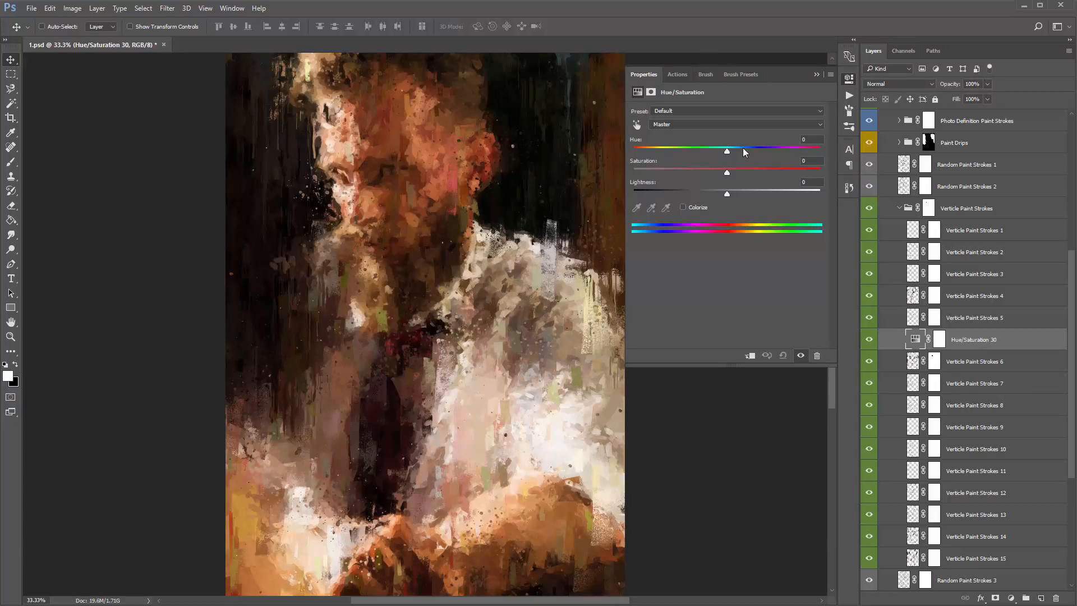
{"action": "mouse_move", "coordinate": [727, 150]}
{"action": "left_mouse_down"}
{"action": "mouse_move", "coordinate": [762, 153]}
{"action": "mouse_move", "coordinate": [634, 152]}
{"action": "left_mouse_up"}
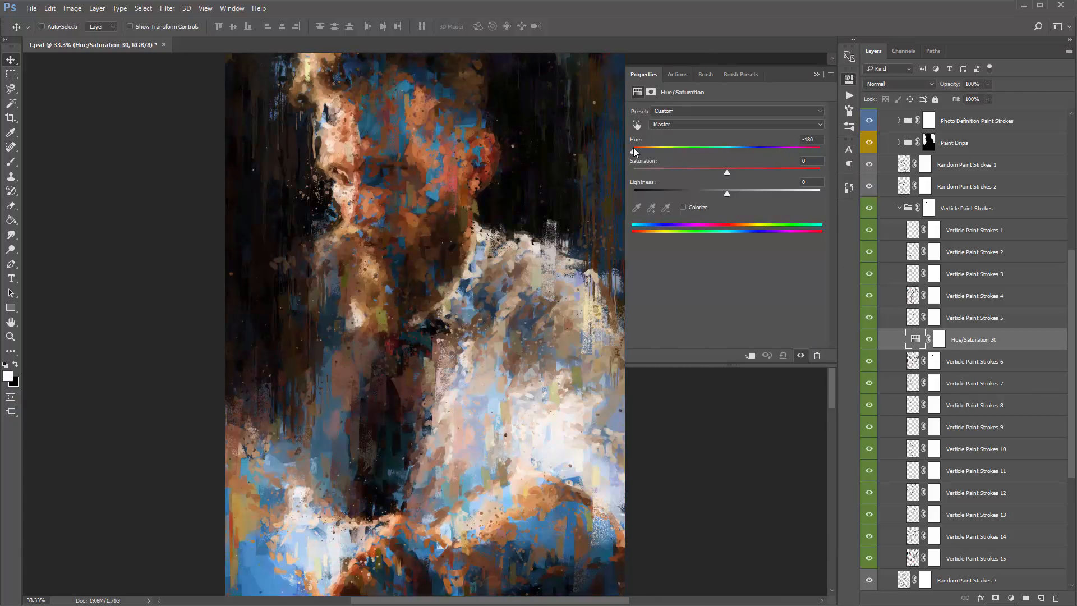
{"action": "scroll", "coordinate": [983, 481], "scroll_direction": "down", "scroll_amount": 3}
{"action": "scroll", "coordinate": [977, 373], "scroll_direction": "up", "scroll_amount": 3}
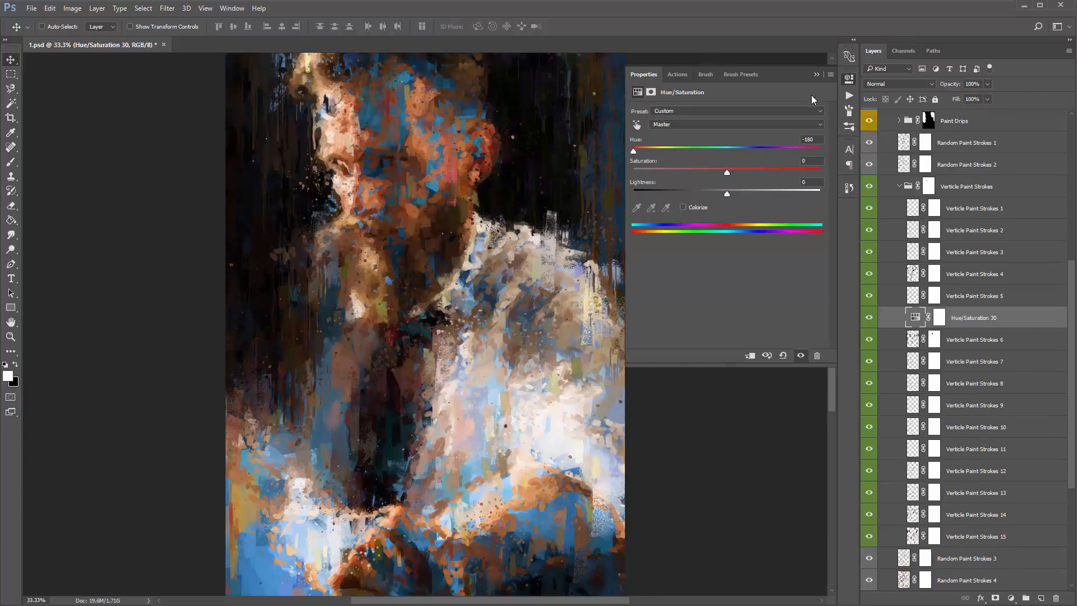
{"action": "left_click", "coordinate": [816, 74]}
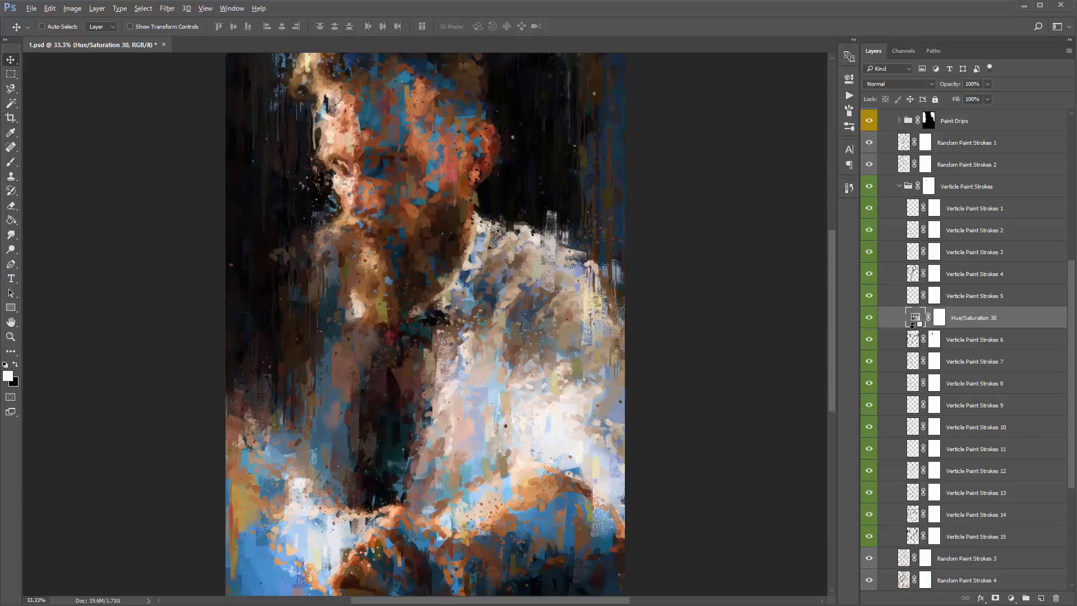
- Clip the Hue/Saturation adjustment layer to Verticle Paint Strokes 6 and set its hue to +23
{"action": "left_click", "coordinate": [916, 324], "text": "alt"}
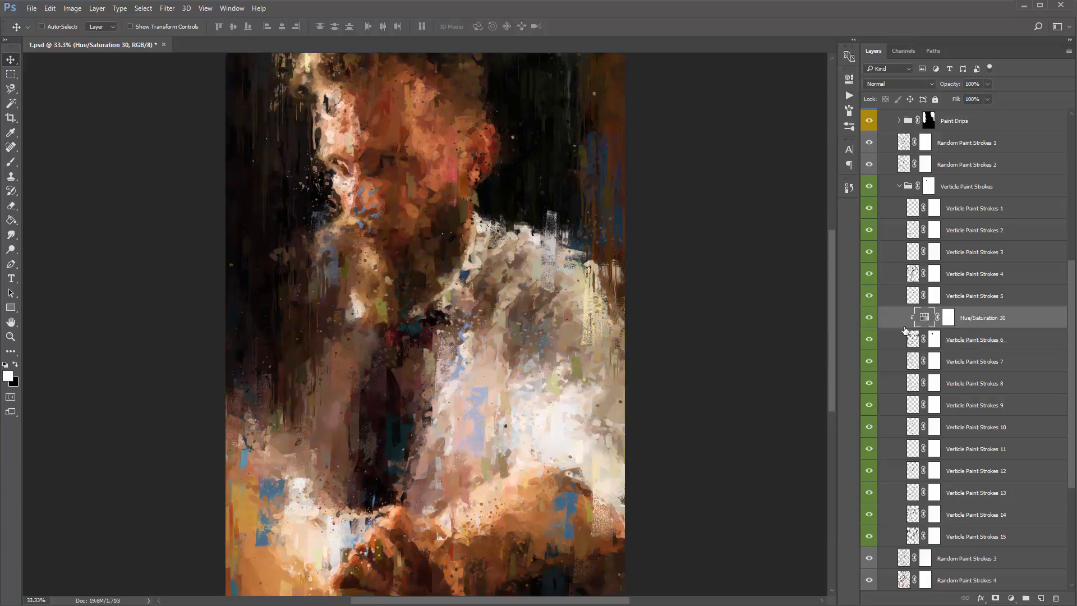
{"action": "double_click", "coordinate": [924, 320]}
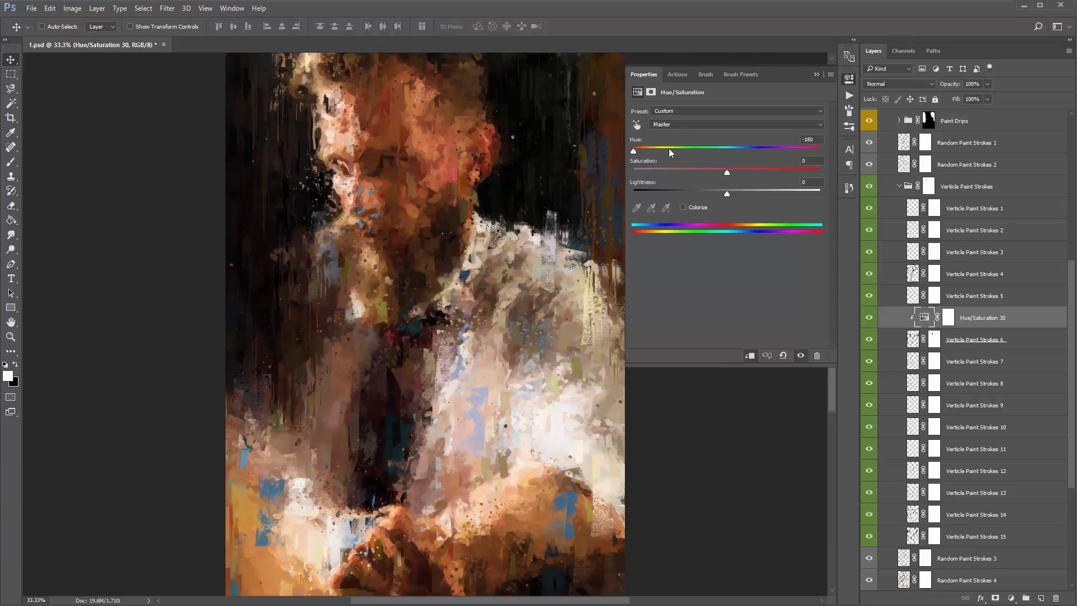
{"action": "left_click_drag", "start_coordinate": [668, 149], "coordinate": [745, 152]}
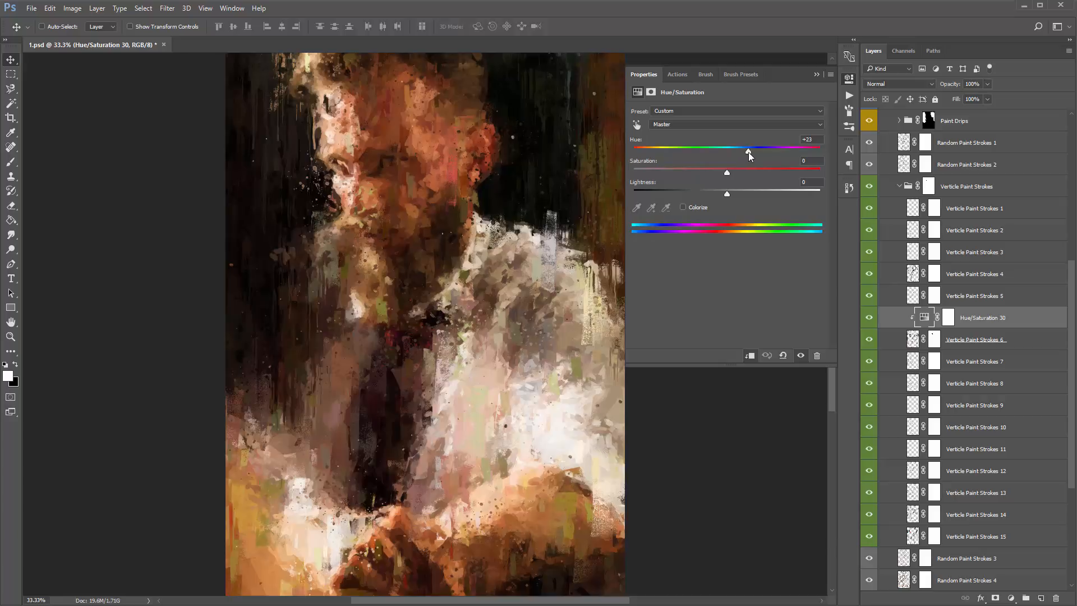
{"action": "left_click", "coordinate": [818, 75]}
- Brush black on the Hue/Saturation adjustment layer's mask over the man's mouth and chin to hide the color shift there
{"action": "left_click", "coordinate": [945, 322]}
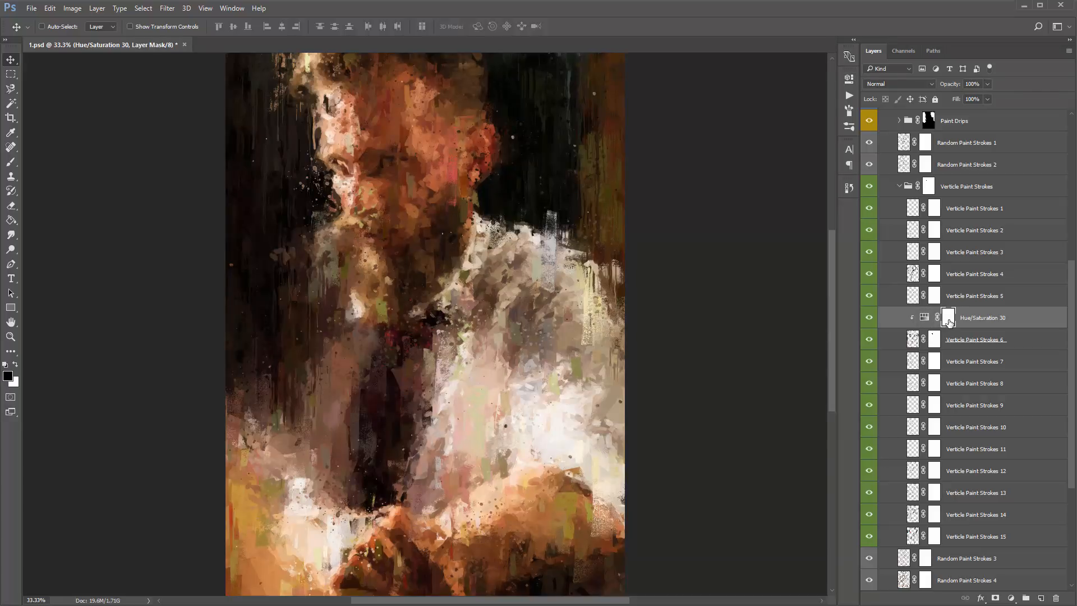
{"action": "key", "text": "b"}
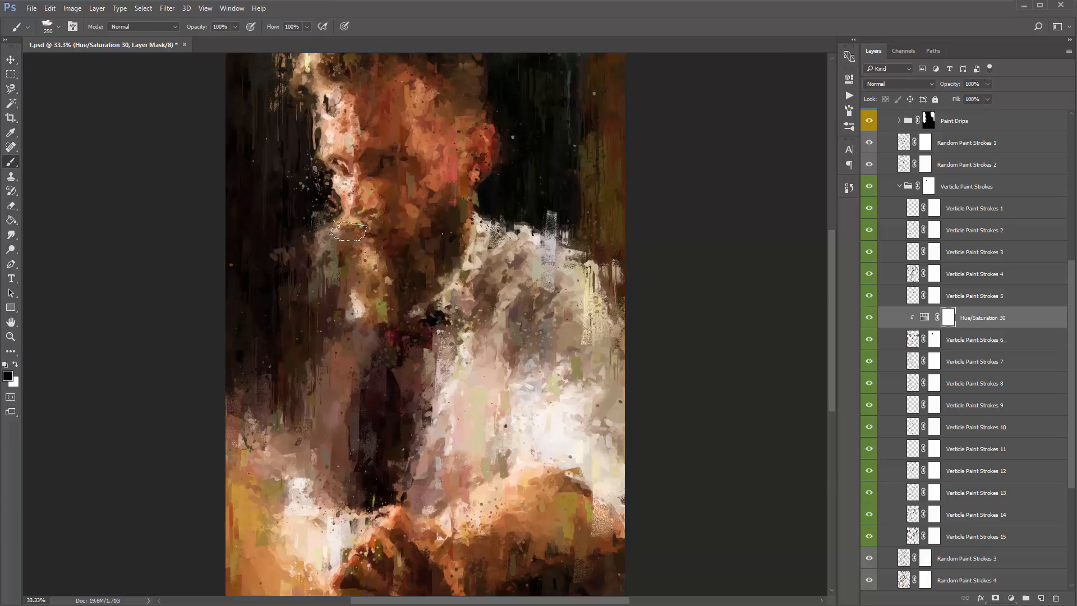
{"action": "mouse_move", "coordinate": [359, 219]}
{"action": "left_mouse_down"}
{"action": "mouse_move", "coordinate": [358, 176]}
{"action": "mouse_move", "coordinate": [382, 214]}
{"action": "mouse_move", "coordinate": [403, 192]}
{"action": "mouse_move", "coordinate": [384, 189]}
{"action": "mouse_move", "coordinate": [368, 211]}
{"action": "mouse_move", "coordinate": [390, 179]}
{"action": "mouse_move", "coordinate": [352, 207]}
{"action": "mouse_move", "coordinate": [386, 186]}
{"action": "mouse_move", "coordinate": [373, 211]}
{"action": "mouse_move", "coordinate": [344, 202]}
{"action": "mouse_move", "coordinate": [354, 188]}
{"action": "mouse_move", "coordinate": [354, 202]}
{"action": "mouse_move", "coordinate": [390, 208]}
{"action": "mouse_move", "coordinate": [359, 190]}
{"action": "left_mouse_up"}
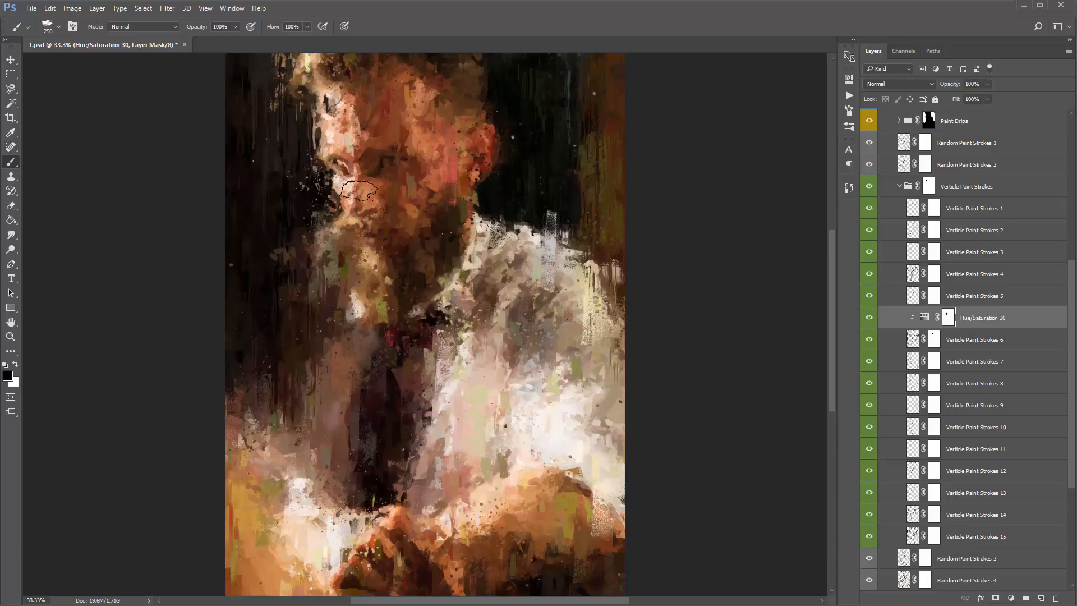
- Try a saturation of +62 on the clipped Hue/Saturation adjustment layer, and undo it
{"action": "double_click", "coordinate": [924, 317]}
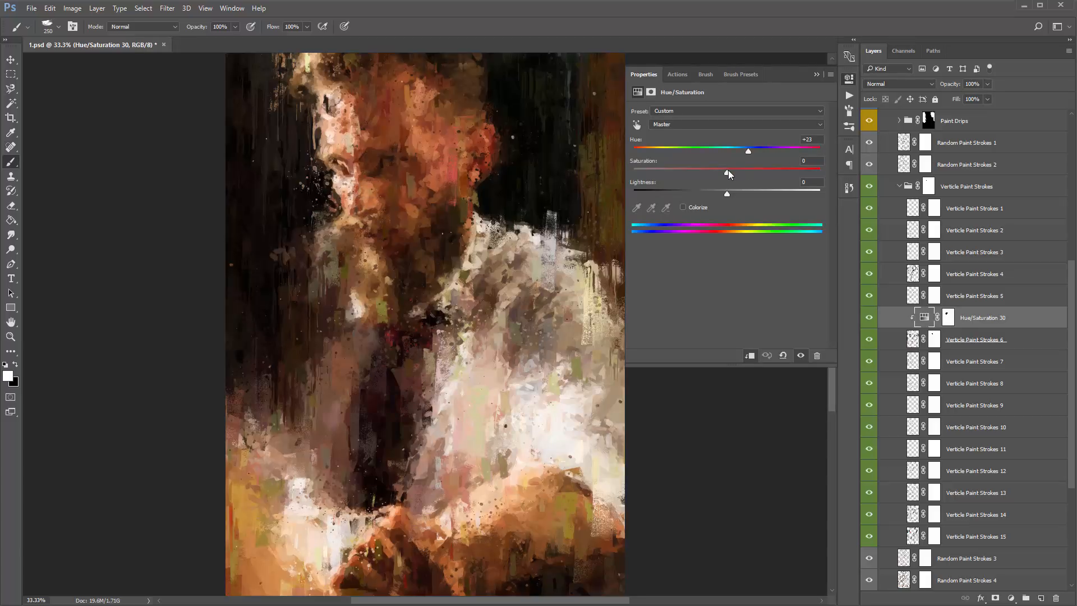
{"action": "left_click_drag", "start_coordinate": [728, 174], "coordinate": [771, 178]}
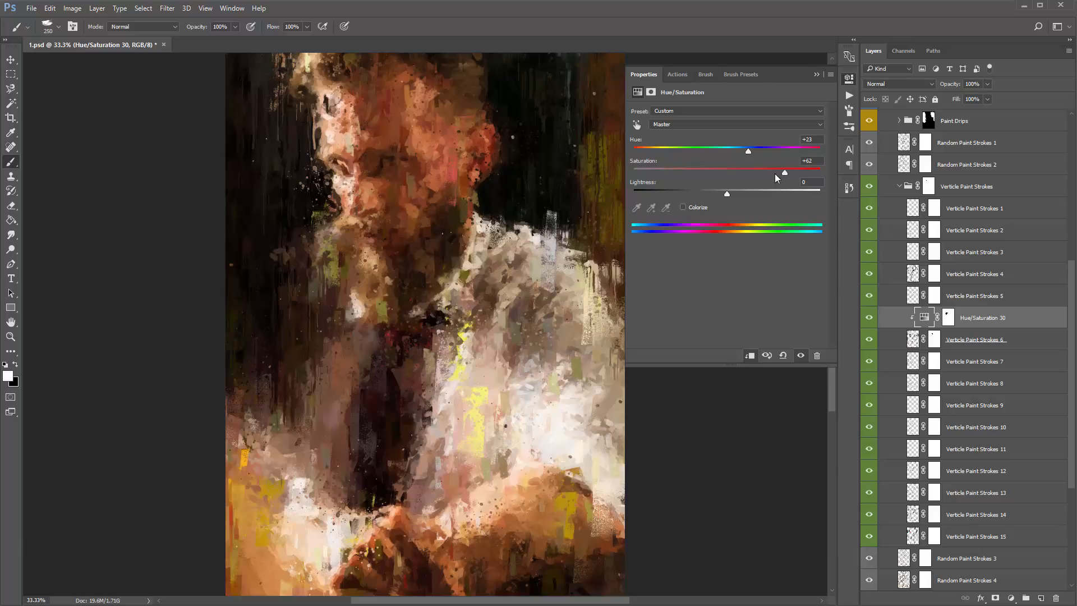
{"action": "key", "text": "ctrl+z"}
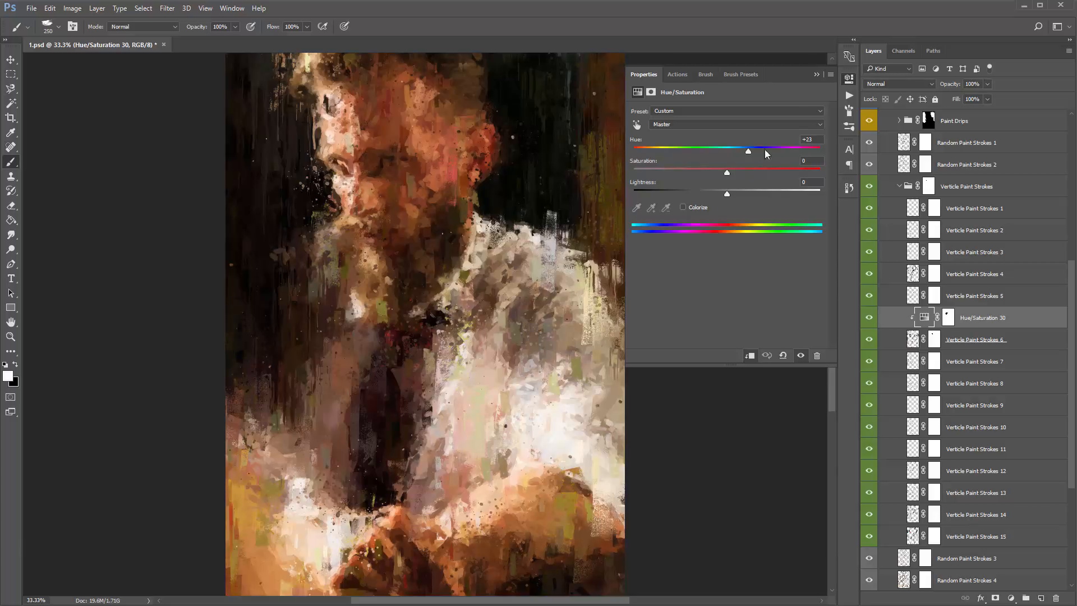
{"action": "left_click", "coordinate": [817, 74]}
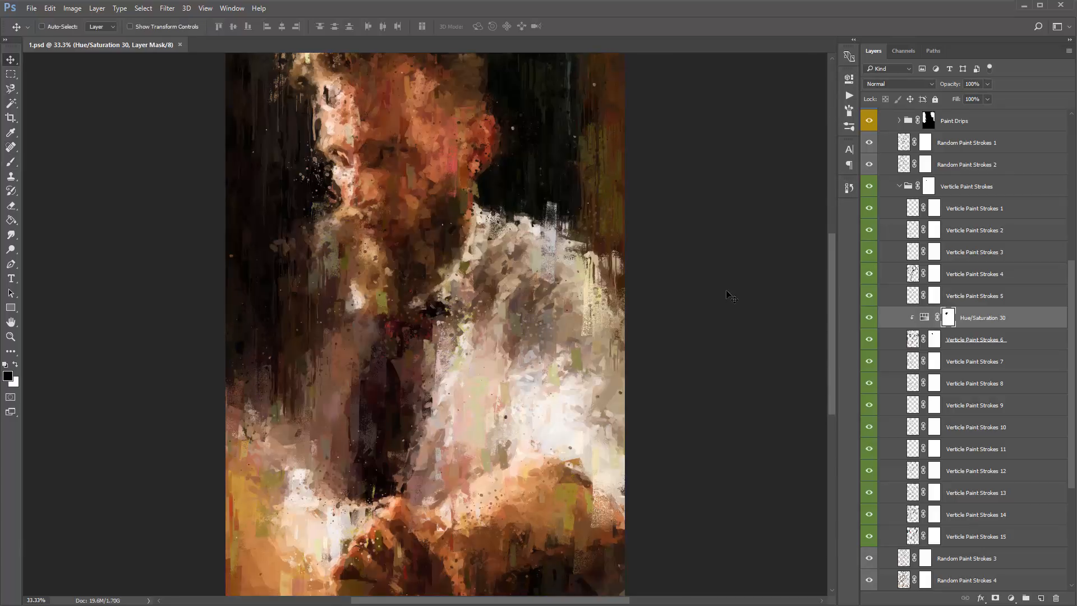
- Collapse the Verticle Paint Strokes group and brush black on the Photo Definition Paint Strokes mask over the hands
{"action": "scroll", "coordinate": [912, 285], "scroll_direction": "up", "scroll_amount": 1}
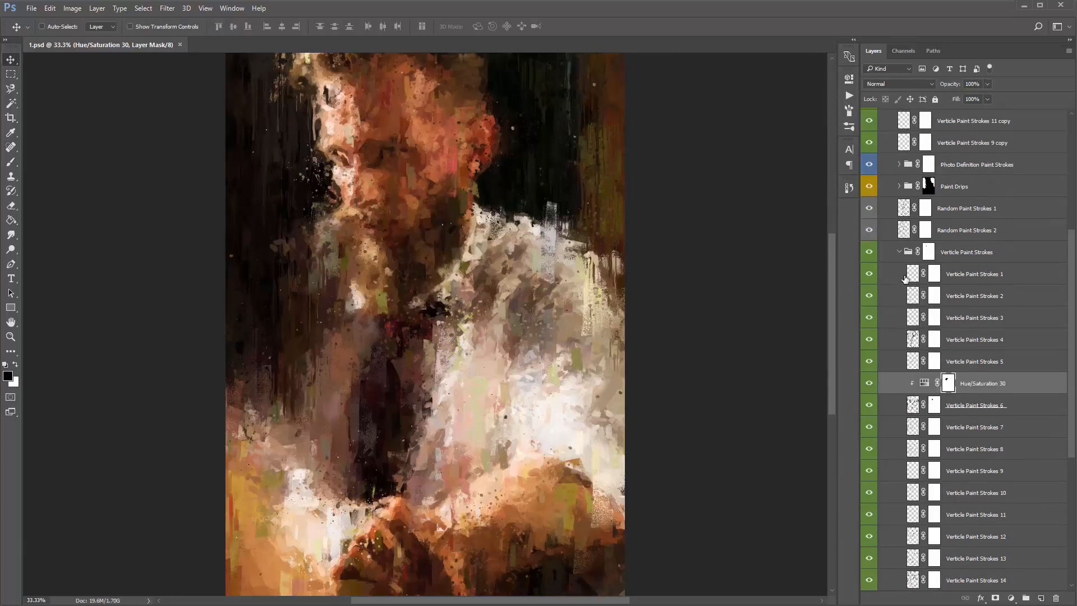
{"action": "left_click", "coordinate": [899, 252]}
{"action": "left_click", "coordinate": [977, 254]}
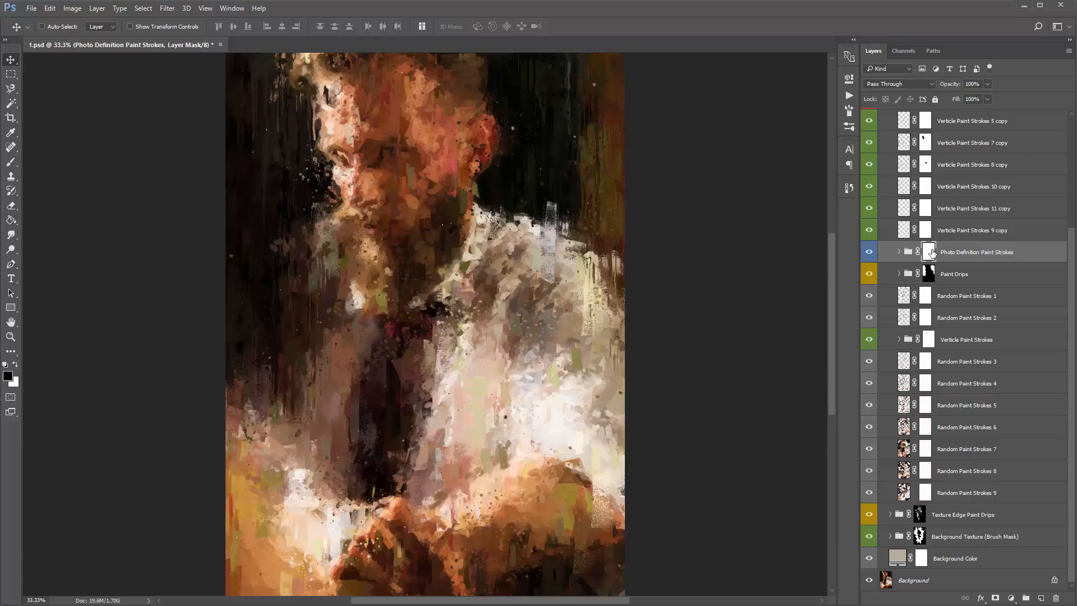
{"action": "key", "text": "b"}
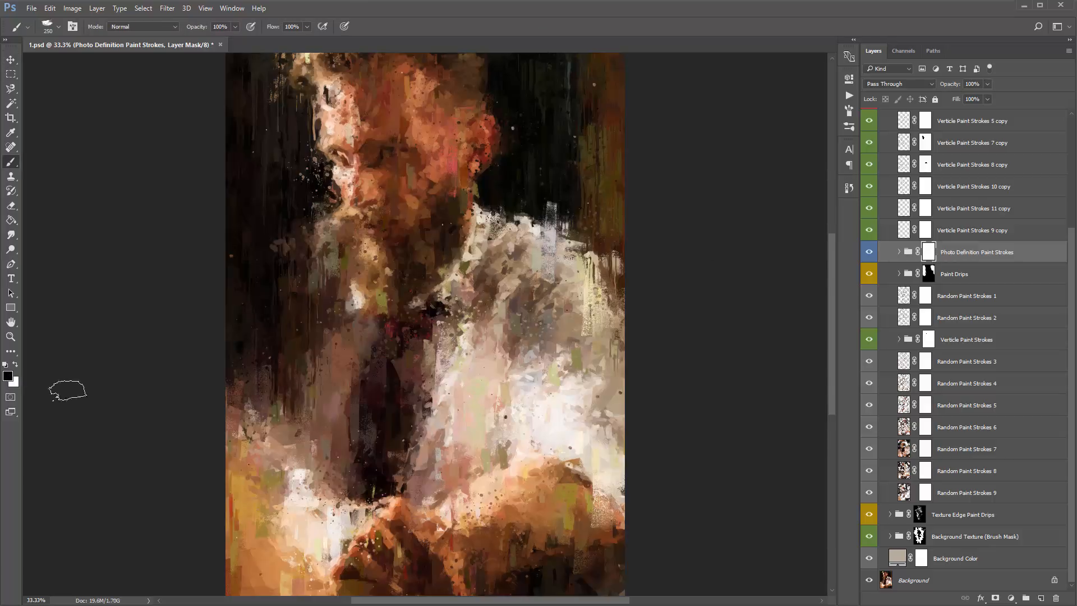
{"action": "mouse_move", "coordinate": [382, 508]}
{"action": "left_mouse_down"}
{"action": "mouse_move", "coordinate": [360, 537]}
{"action": "mouse_move", "coordinate": [372, 541]}
{"action": "mouse_move", "coordinate": [329, 551]}
{"action": "mouse_move", "coordinate": [398, 575]}
{"action": "mouse_move", "coordinate": [358, 554]}
{"action": "mouse_move", "coordinate": [415, 501]}
{"action": "mouse_move", "coordinate": [440, 512]}
{"action": "mouse_move", "coordinate": [427, 549]}
{"action": "mouse_move", "coordinate": [332, 507]}
{"action": "left_mouse_up"}
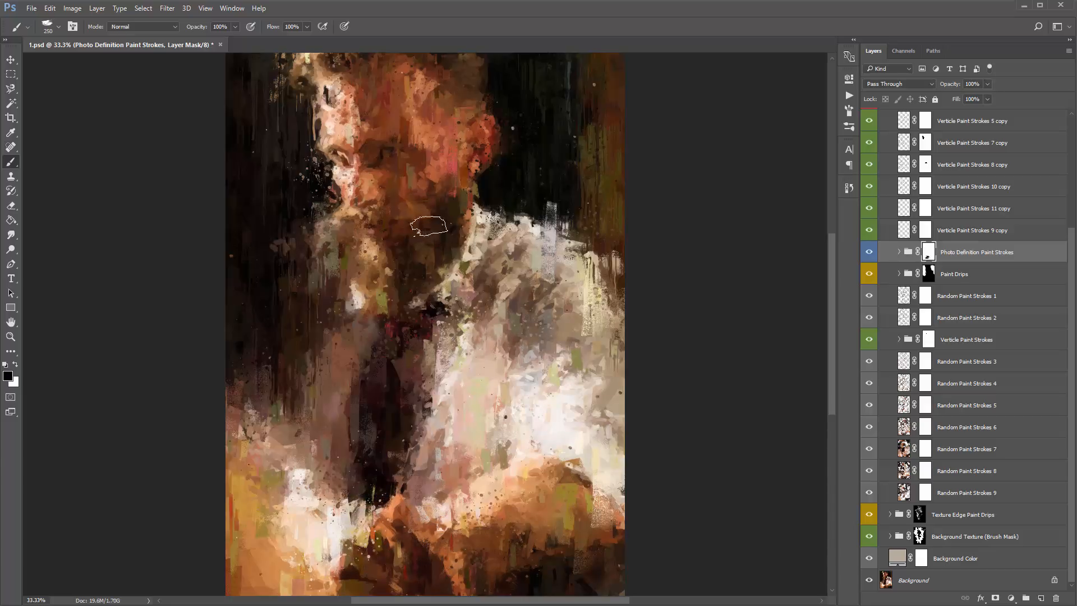
- Try masking the Photo Definition Paint Strokes group over the man's face with the black brush, and undo the stroke
{"action": "mouse_move", "coordinate": [429, 226]}
{"action": "left_mouse_down"}
{"action": "mouse_move", "coordinate": [380, 238]}
{"action": "mouse_move", "coordinate": [349, 221]}
{"action": "mouse_move", "coordinate": [340, 159]}
{"action": "mouse_move", "coordinate": [419, 150]}
{"action": "mouse_move", "coordinate": [374, 207]}
{"action": "mouse_move", "coordinate": [374, 254]}
{"action": "mouse_move", "coordinate": [444, 262]}
{"action": "left_mouse_up"}
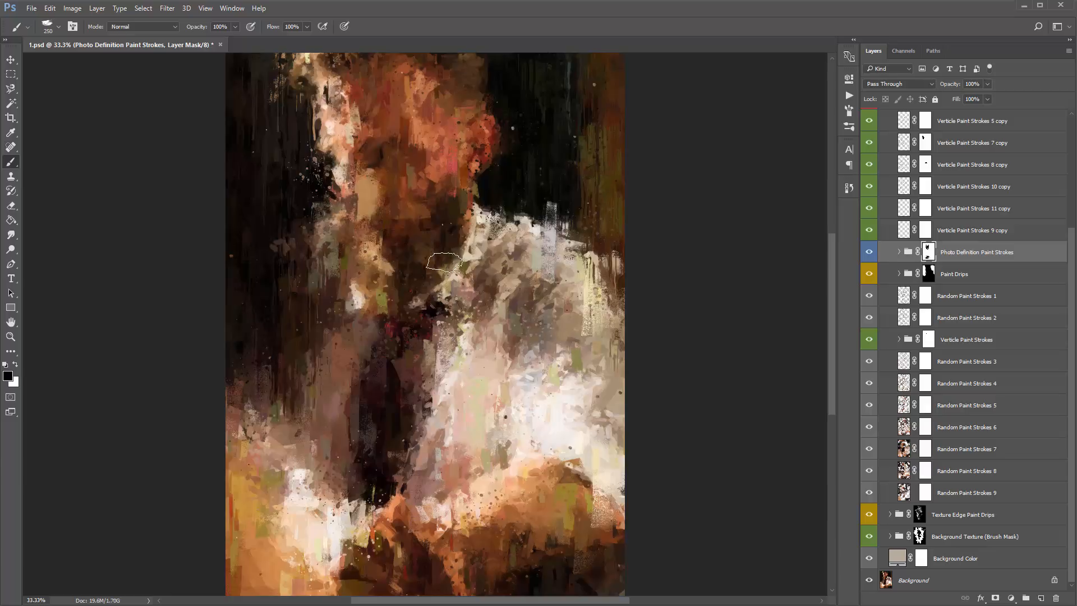
{"action": "key", "text": "ctrl+z"}
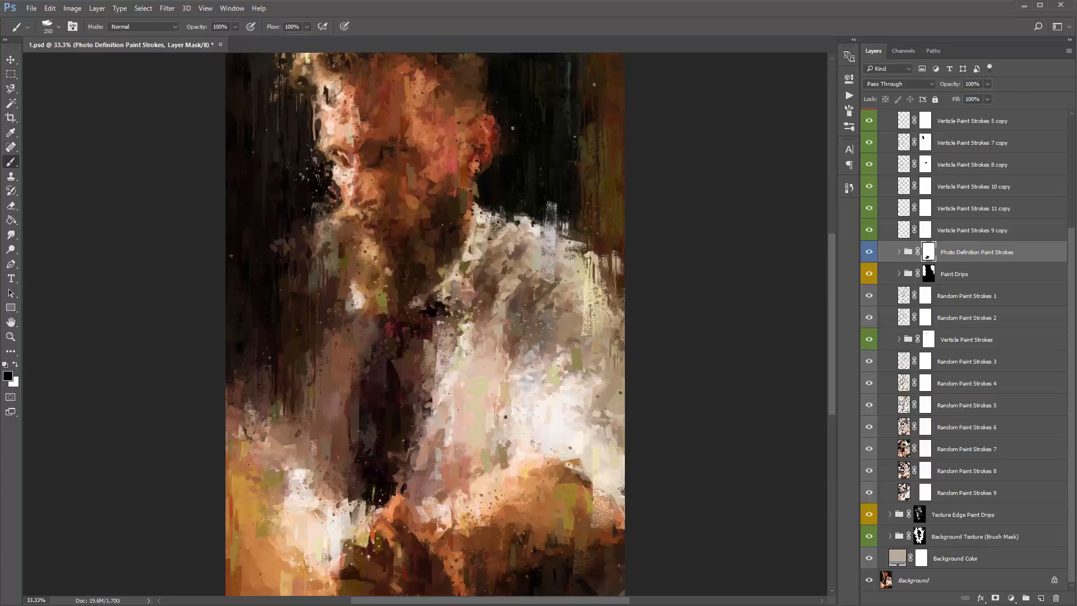
{"action": "key", "text": "v"}
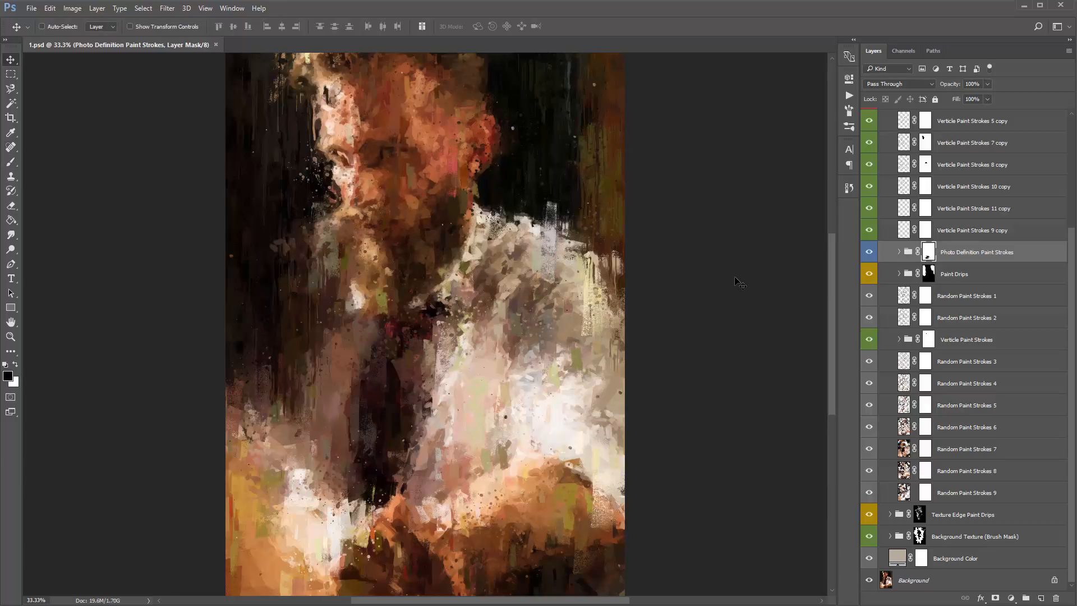
- Show the Lines Pattern group and brush black on its mask with a 600-size brush over the lower face, clothing and hands
{"action": "scroll", "coordinate": [925, 264], "scroll_direction": "up", "scroll_amount": 5}
{"action": "left_click", "coordinate": [927, 207]}
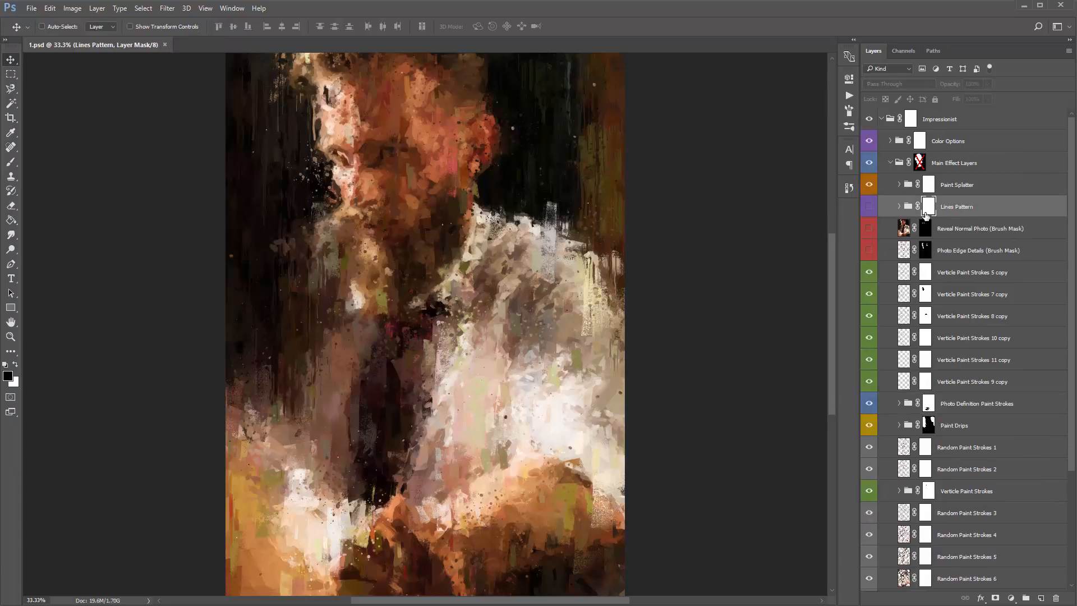
{"action": "left_click", "coordinate": [870, 207]}
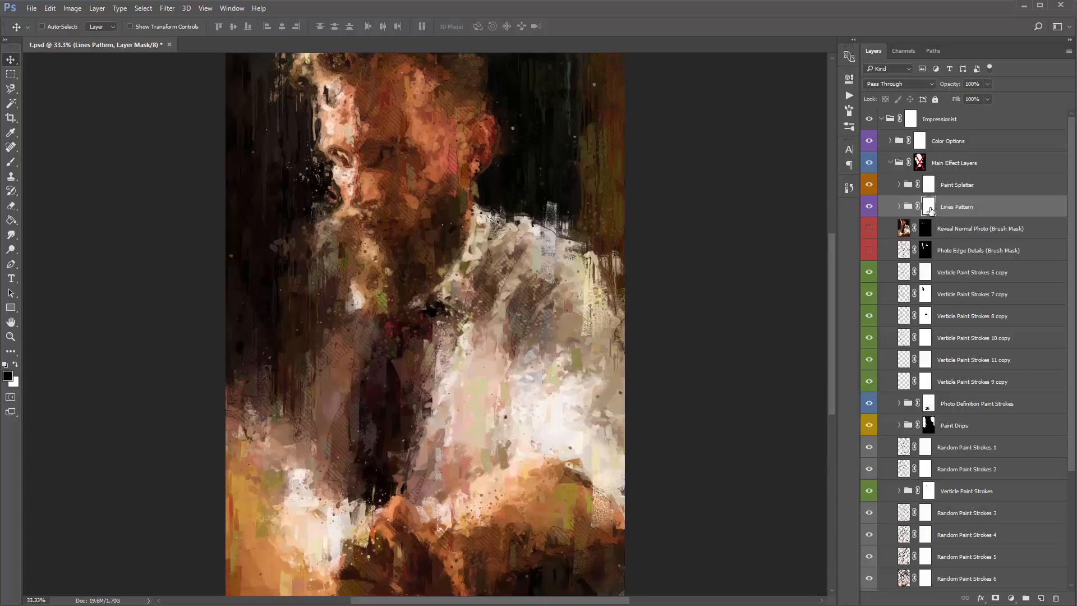
{"action": "key", "text": "b"}
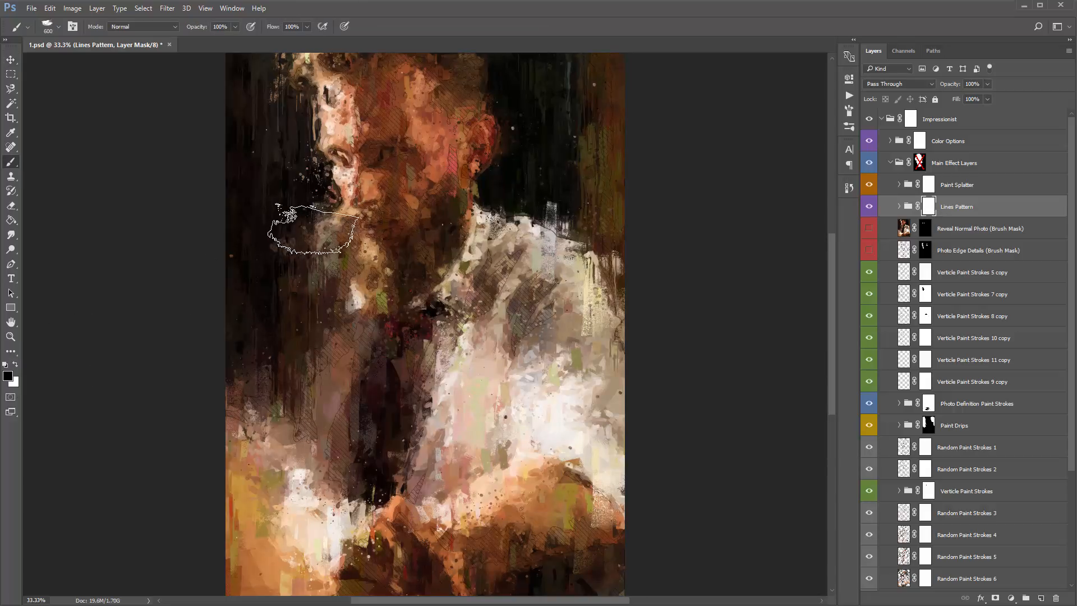
{"action": "mouse_move", "coordinate": [314, 229]}
{"action": "left_mouse_down"}
{"action": "mouse_move", "coordinate": [343, 143]}
{"action": "mouse_move", "coordinate": [393, 140]}
{"action": "mouse_move", "coordinate": [359, 225]}
{"action": "mouse_move", "coordinate": [379, 187]}
{"action": "left_mouse_up"}
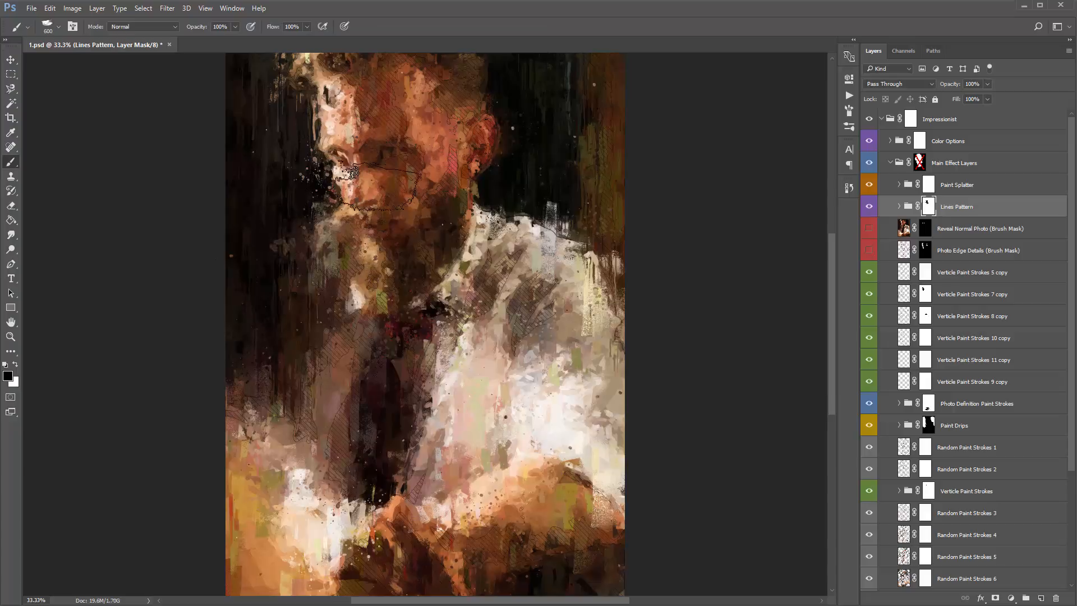
{"action": "mouse_move", "coordinate": [253, 275]}
{"action": "left_mouse_down"}
{"action": "mouse_move", "coordinate": [287, 332]}
{"action": "mouse_move", "coordinate": [316, 448]}
{"action": "mouse_move", "coordinate": [417, 540]}
{"action": "mouse_move", "coordinate": [470, 561]}
{"action": "left_mouse_up"}
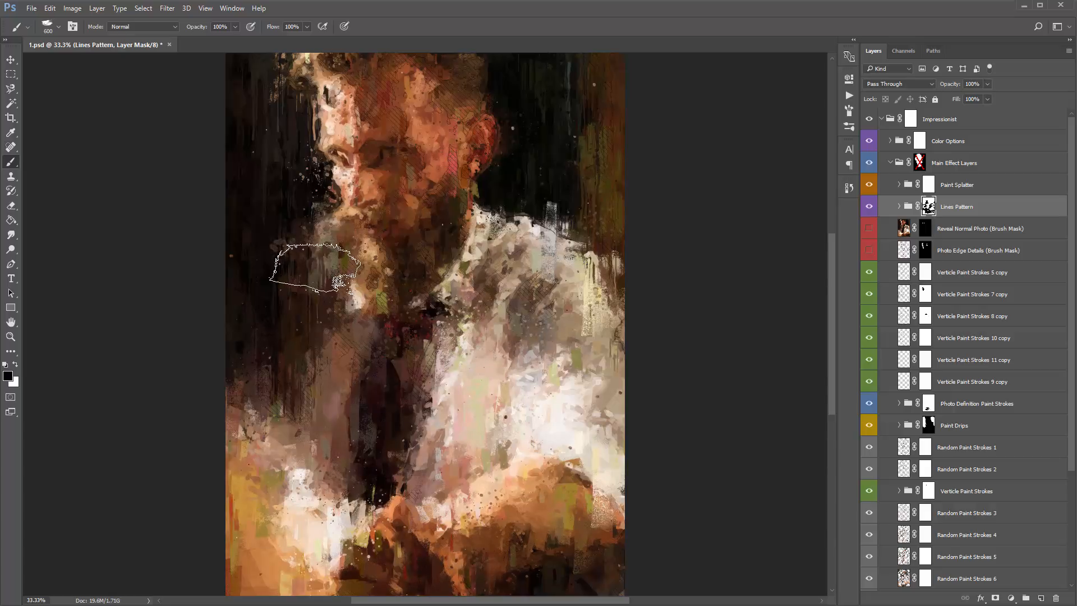
{"action": "key", "text": "v"}
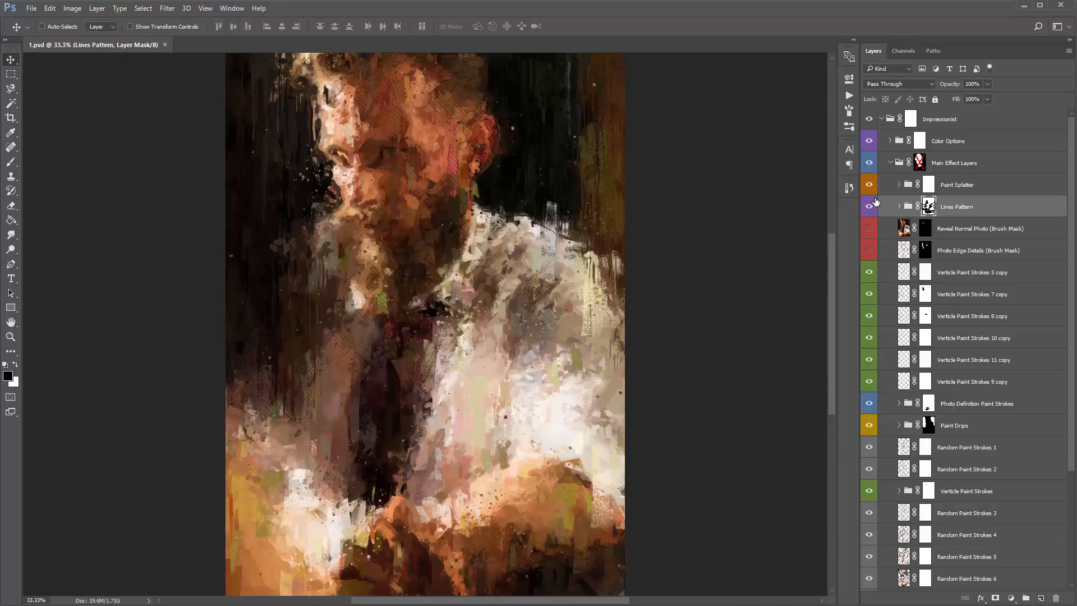
- Collapse the Main Effect Layers group and expand the Color Options group
{"action": "left_click", "coordinate": [966, 145]}
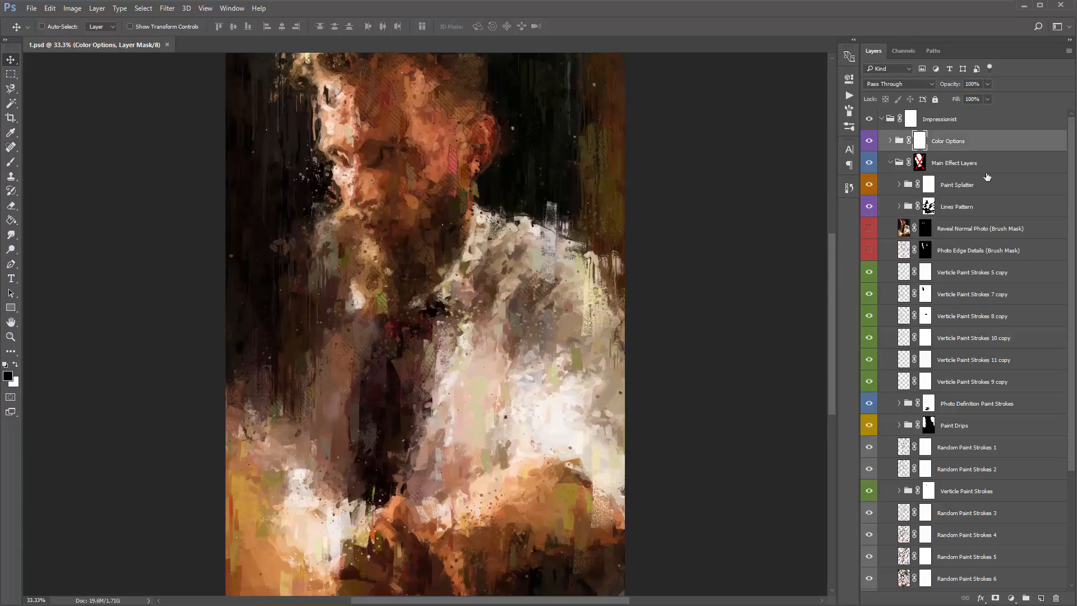
{"action": "left_click", "coordinate": [891, 163]}
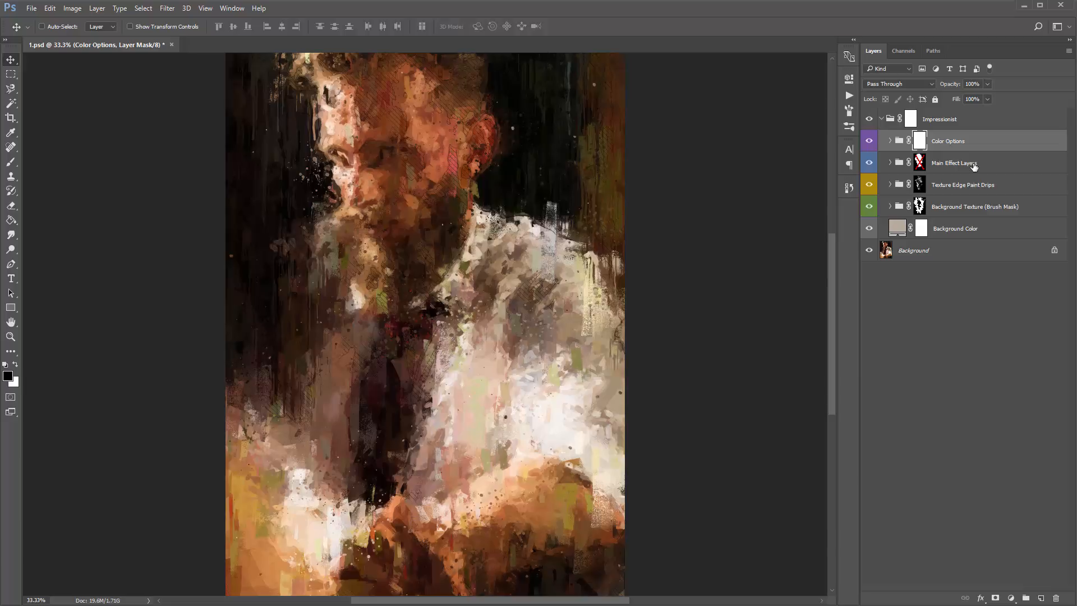
{"action": "left_click", "coordinate": [891, 141]}
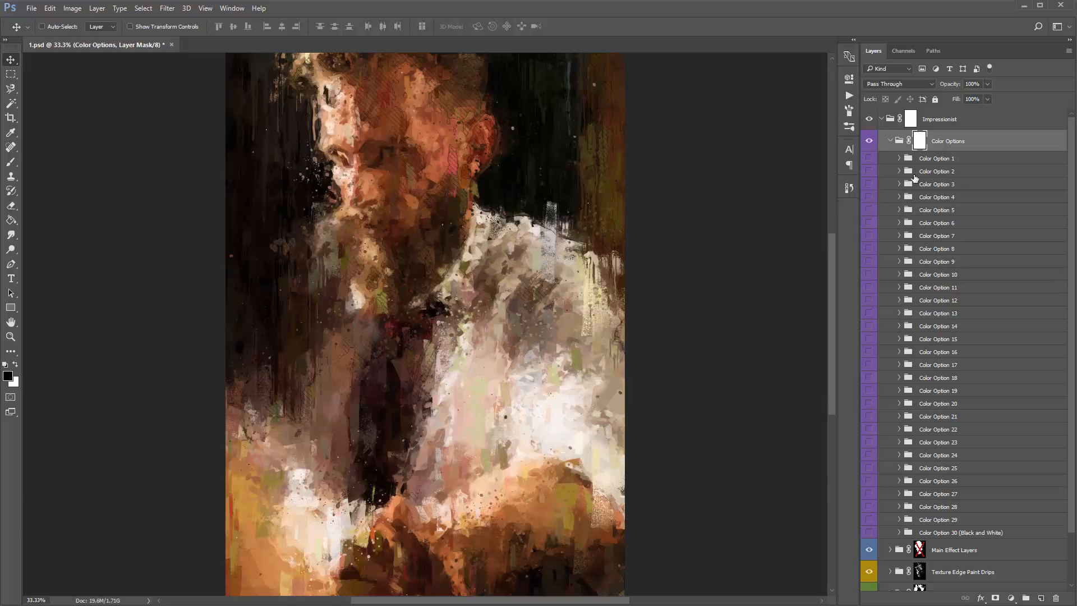
- Preview color looks in the Color Options group, including Color Option 1 and Color Option 22, hiding each again
{"action": "left_click", "coordinate": [938, 162]}
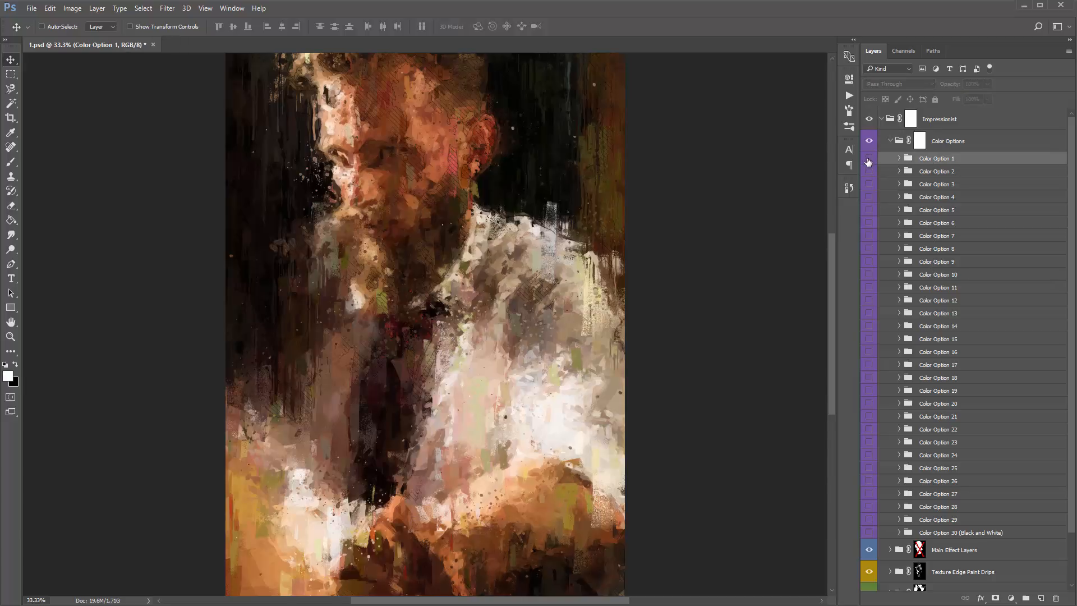
{"action": "left_click", "coordinate": [869, 159]}
{"action": "left_click", "coordinate": [872, 430]}
{"action": "left_click", "coordinate": [871, 429]}
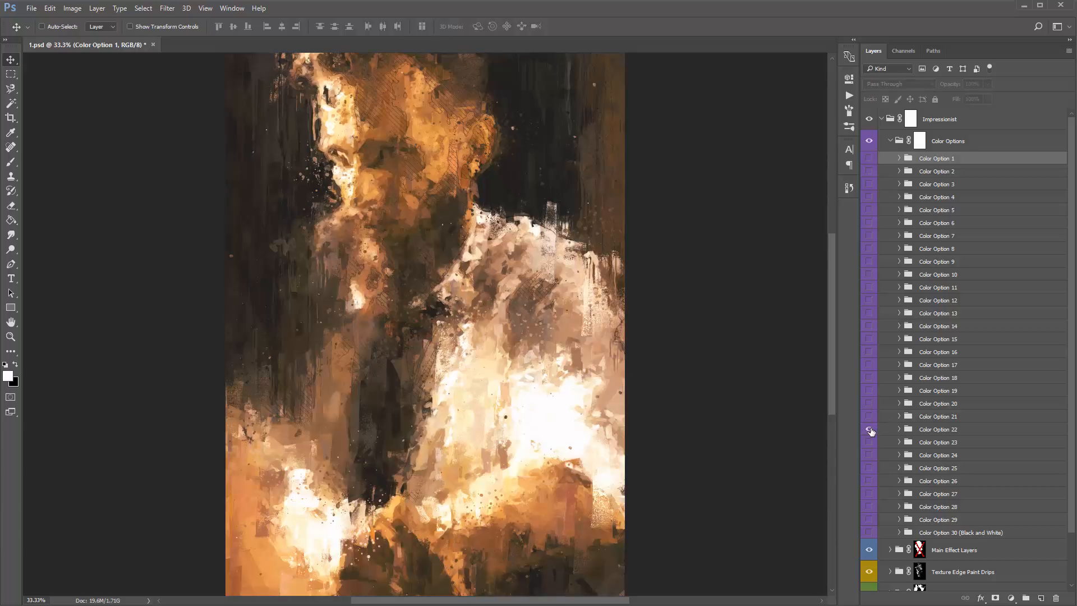
{"action": "left_click", "coordinate": [872, 430]}
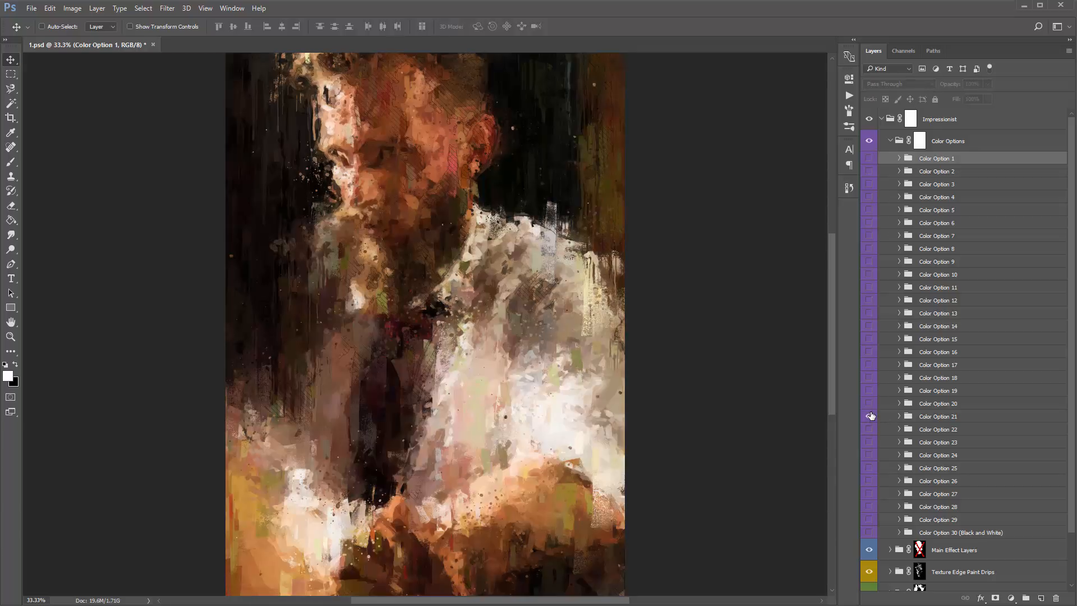
- Show Color Option 21 and reduce its opacity to 26%
{"action": "left_click", "coordinate": [870, 415]}
{"action": "left_click", "coordinate": [938, 417]}
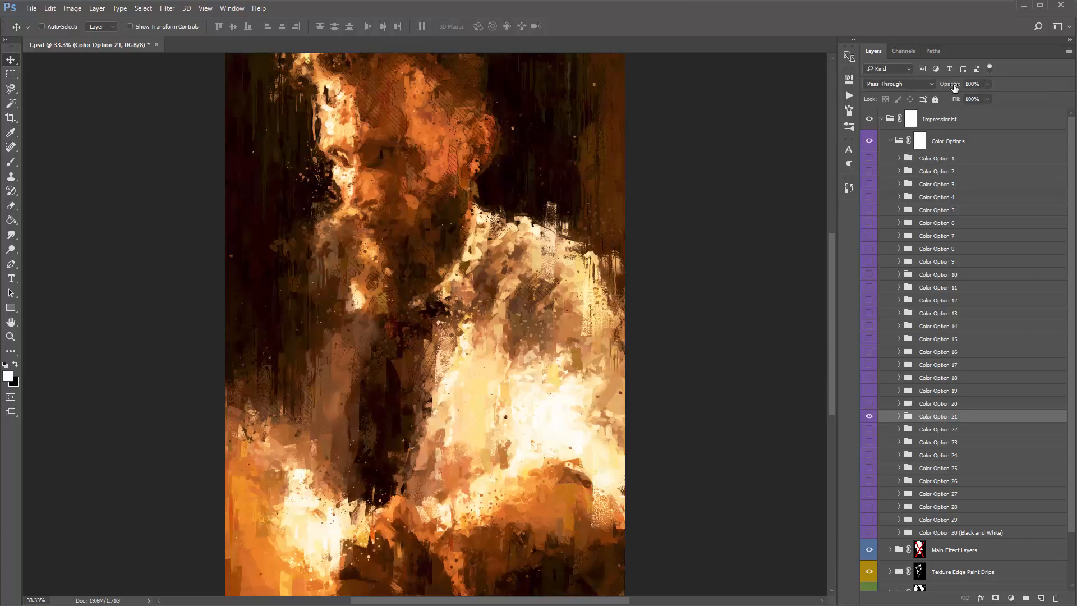
{"action": "left_click_drag", "start_coordinate": [954, 87], "coordinate": [711, 97]}
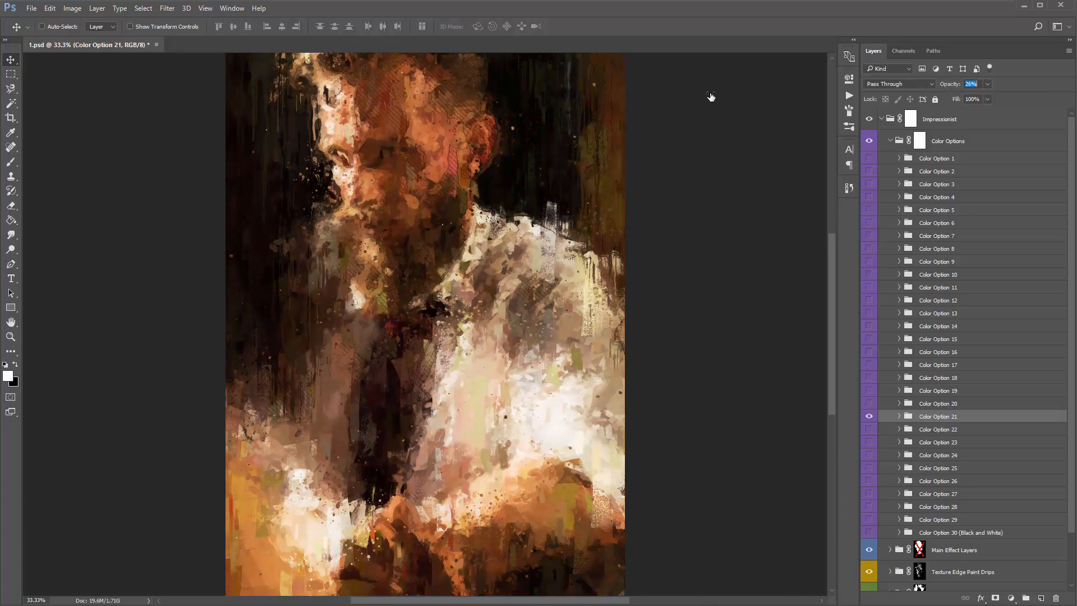
- Show Color Option 1 as well and set its opacity to 44%
{"action": "left_click", "coordinate": [940, 158]}
{"action": "left_click", "coordinate": [966, 83]}
{"action": "left_click_drag", "start_coordinate": [102, 151], "coordinate": [127, 147]}
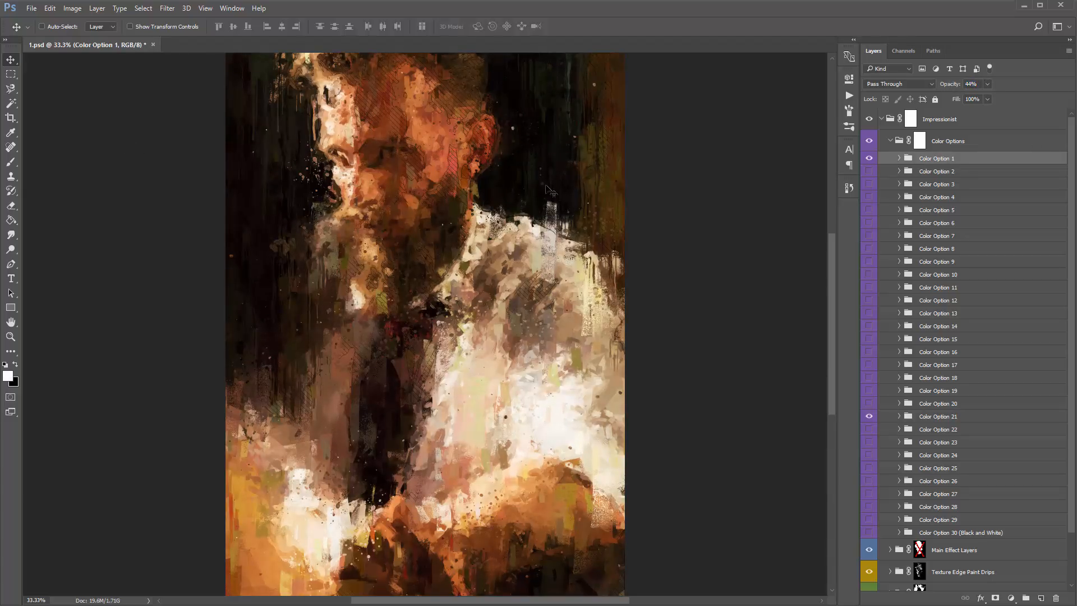
- Compare the portrait with the Color Options group hidden and shown
{"action": "left_click", "coordinate": [867, 144]}
{"action": "left_click", "coordinate": [871, 141]}
{"action": "left_click", "coordinate": [871, 141]}
{"action": "left_click", "coordinate": [871, 141]}
{"action": "left_click", "coordinate": [871, 142]}
- Try Color Option 10 with an adjusted opacity and hide it again
{"action": "left_click", "coordinate": [871, 275]}
{"action": "left_click", "coordinate": [920, 276]}
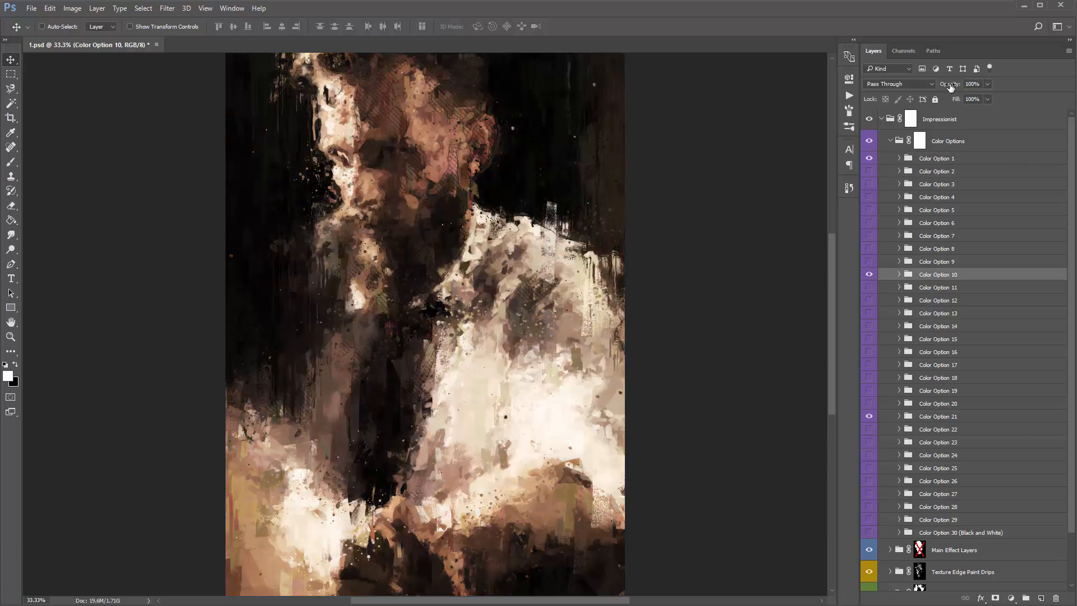
{"action": "left_click_drag", "start_coordinate": [948, 84], "coordinate": [216, 123]}
{"action": "left_click", "coordinate": [869, 274]}
- Show Color Option 9 at 21% opacity and collapse the Color Options group
{"action": "left_click", "coordinate": [869, 261]}
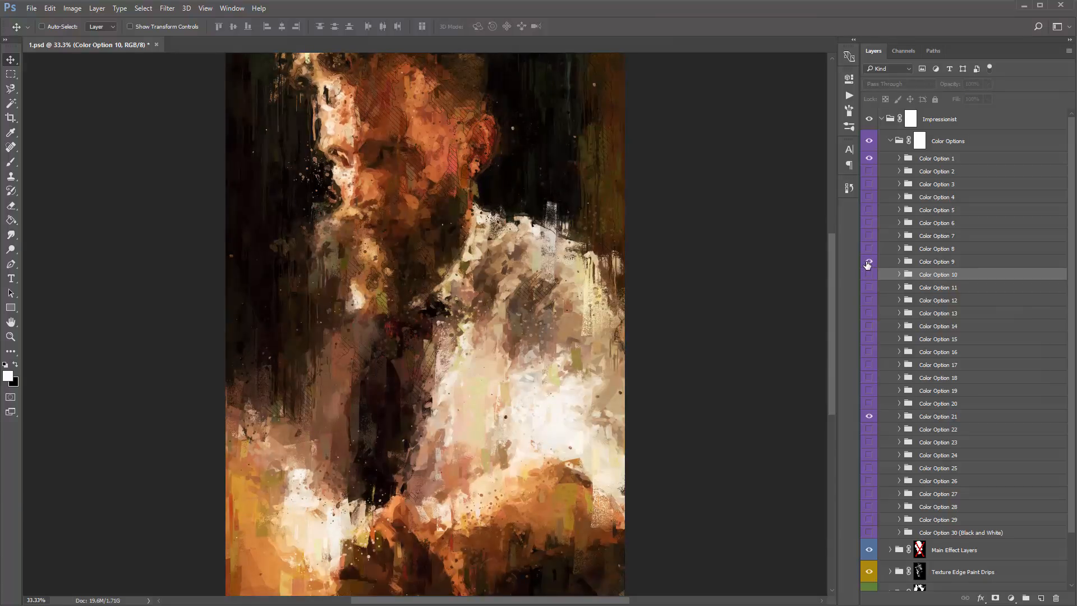
{"action": "left_click", "coordinate": [929, 262]}
{"action": "left_click_drag", "start_coordinate": [952, 84], "coordinate": [12, 147]}
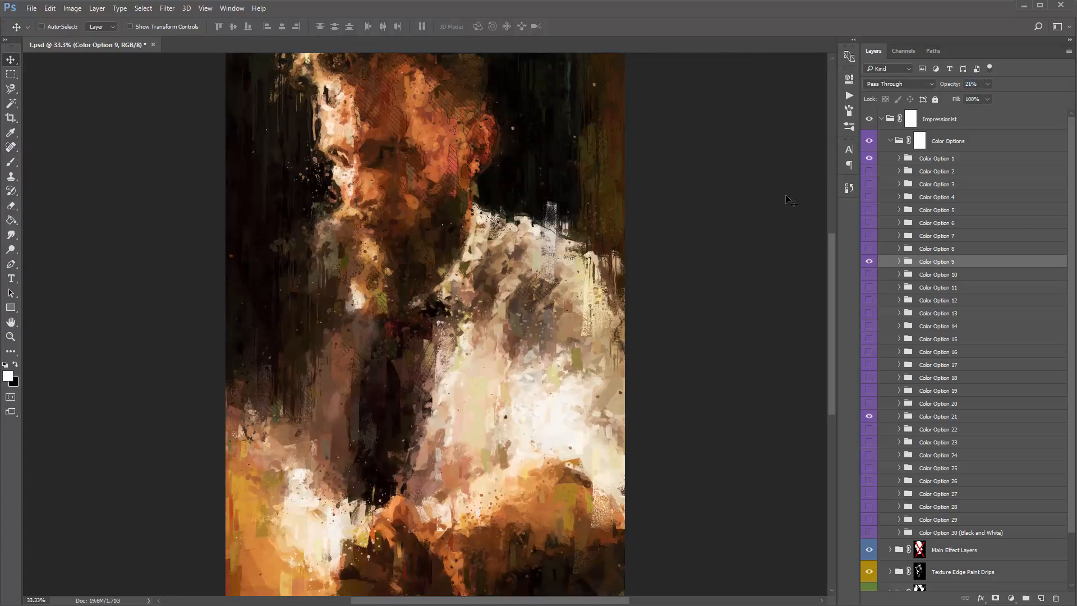
{"action": "left_click", "coordinate": [890, 141]}
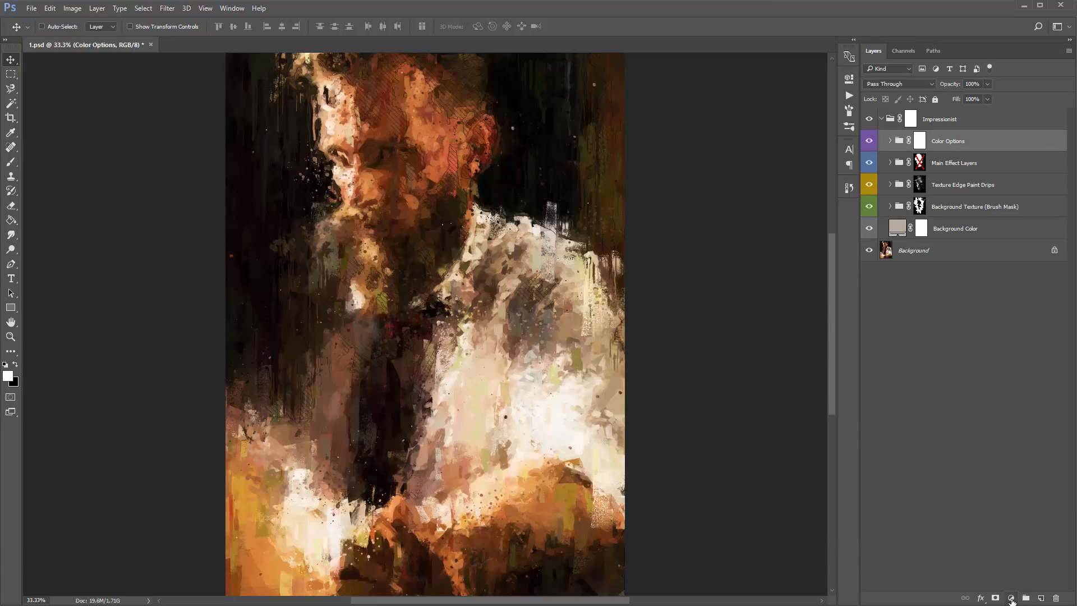
- Add a Color Lookup adjustment layer above the Color Options group, using the 2Strip.look 3DLUT file
{"action": "left_click", "coordinate": [1012, 598]}
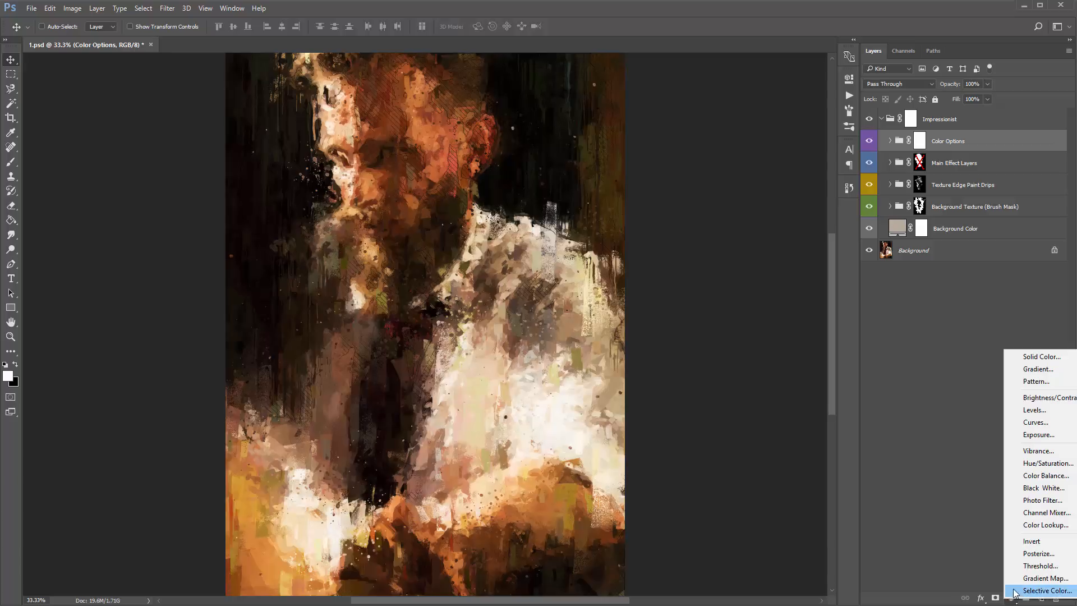
{"action": "left_click", "coordinate": [1053, 528]}
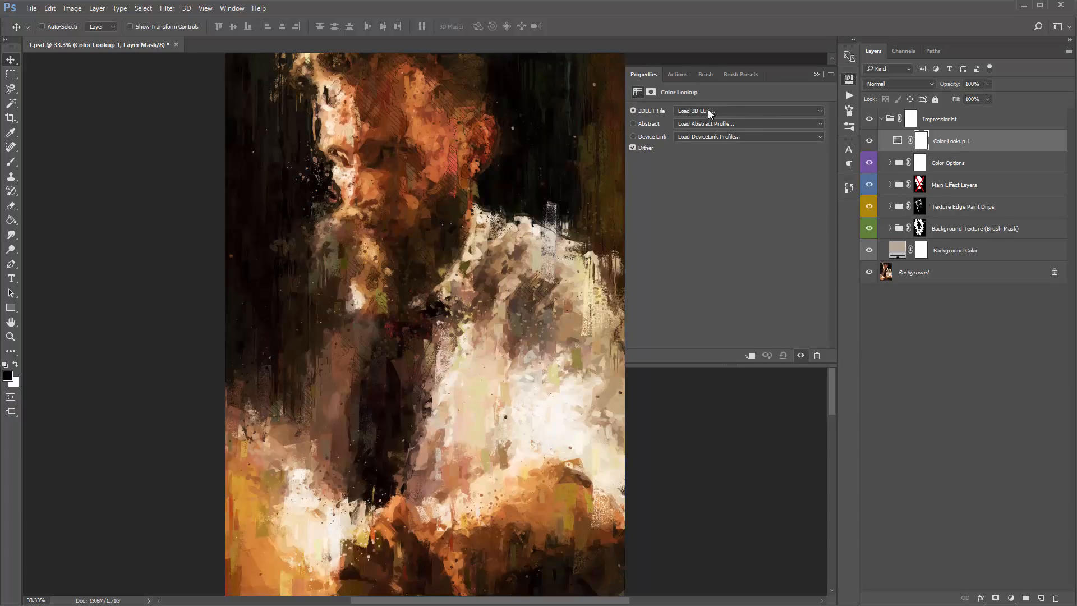
{"action": "left_click", "coordinate": [758, 110]}
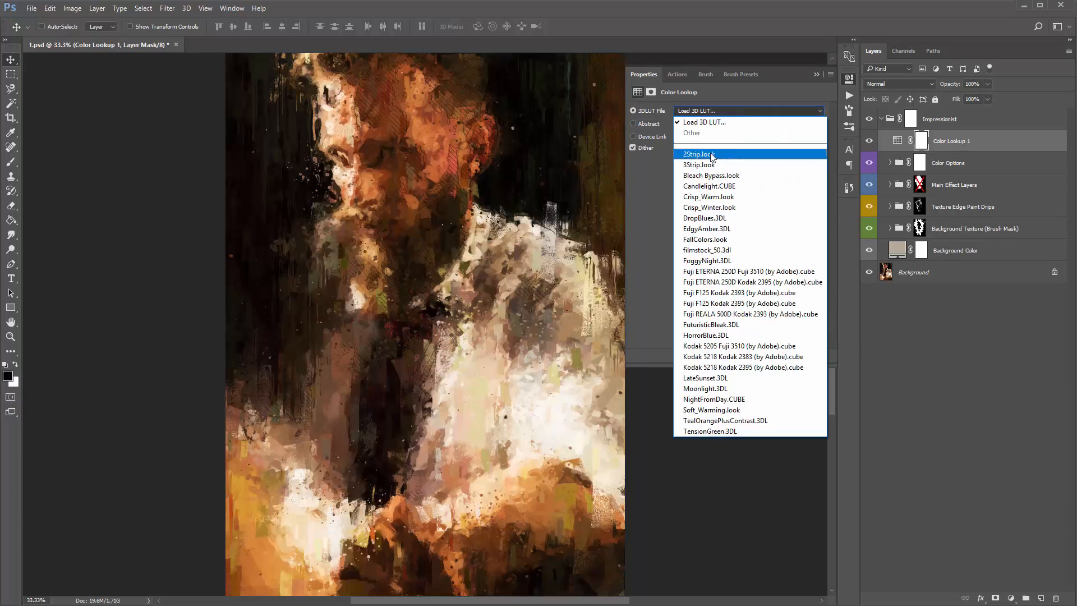
{"action": "left_click", "coordinate": [712, 156]}
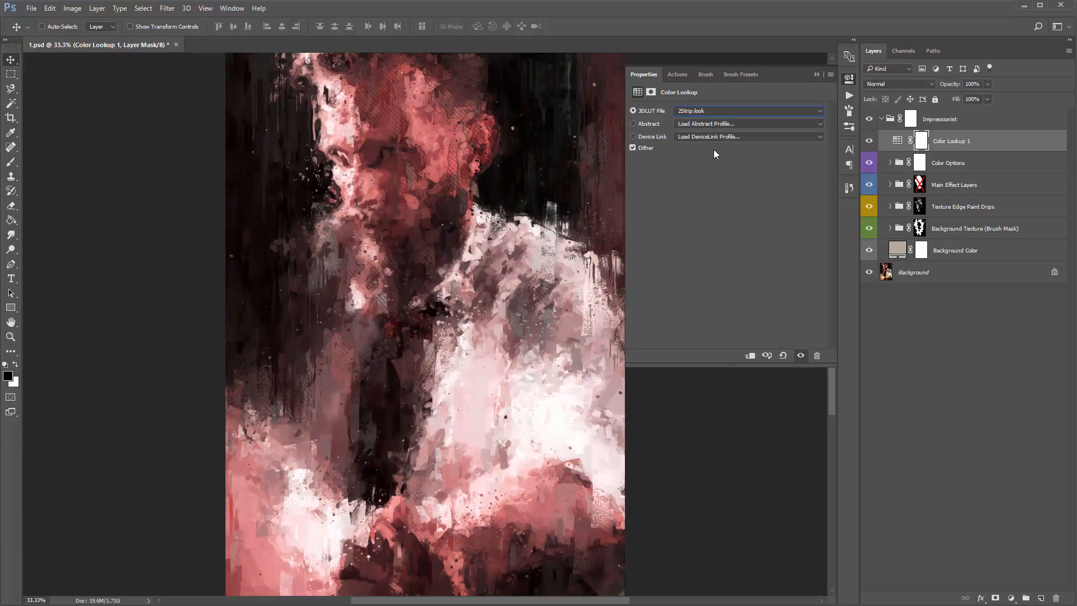
- Switch the Color Lookup layer's 3DLUT file to Crisp_Winter.look and set the layer's opacity to 41%
{"action": "key", "text": "Down"}
{"action": "key", "text": "Down"}
{"action": "key", "text": "Down"}
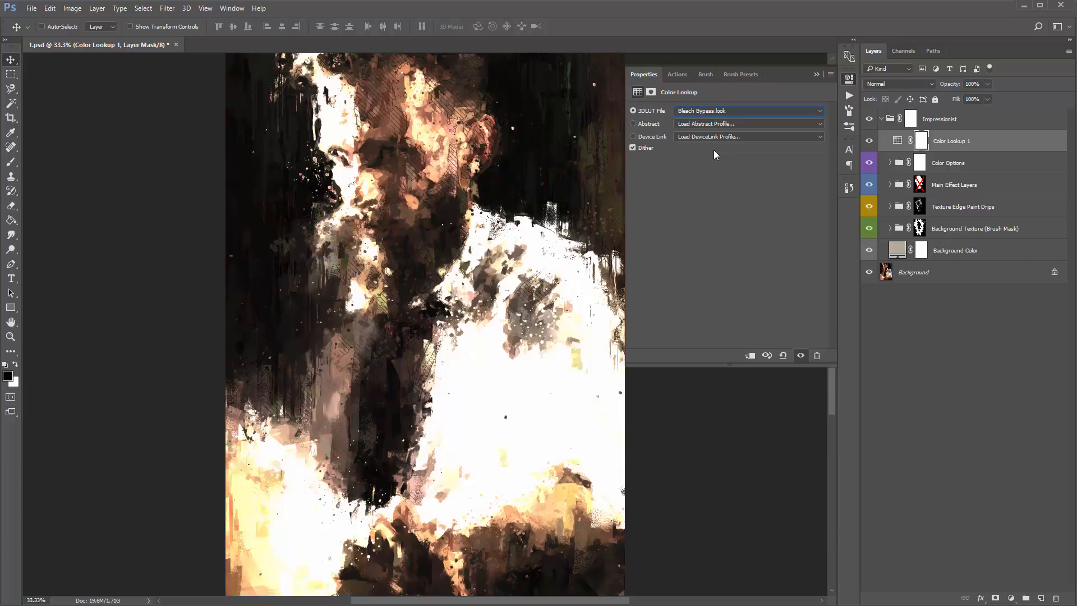
{"action": "key", "text": "Down"}
{"action": "key", "text": "Down"}
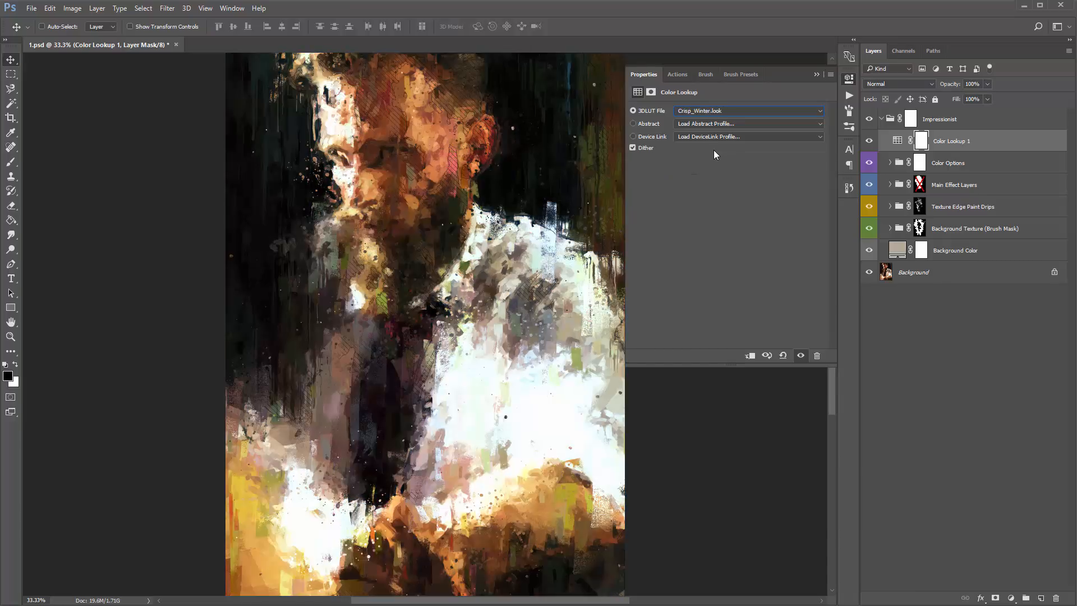
{"action": "key", "text": "Down"}
{"action": "key", "text": "Up"}
{"action": "left_click", "coordinate": [816, 74]}
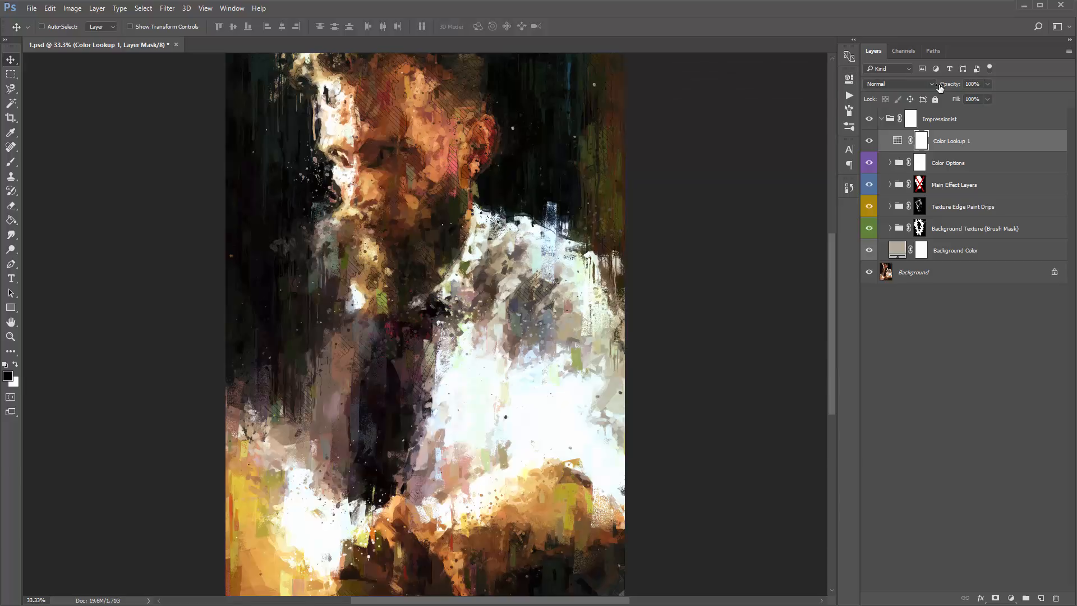
{"action": "left_click_drag", "start_coordinate": [941, 84], "coordinate": [883, 85]}
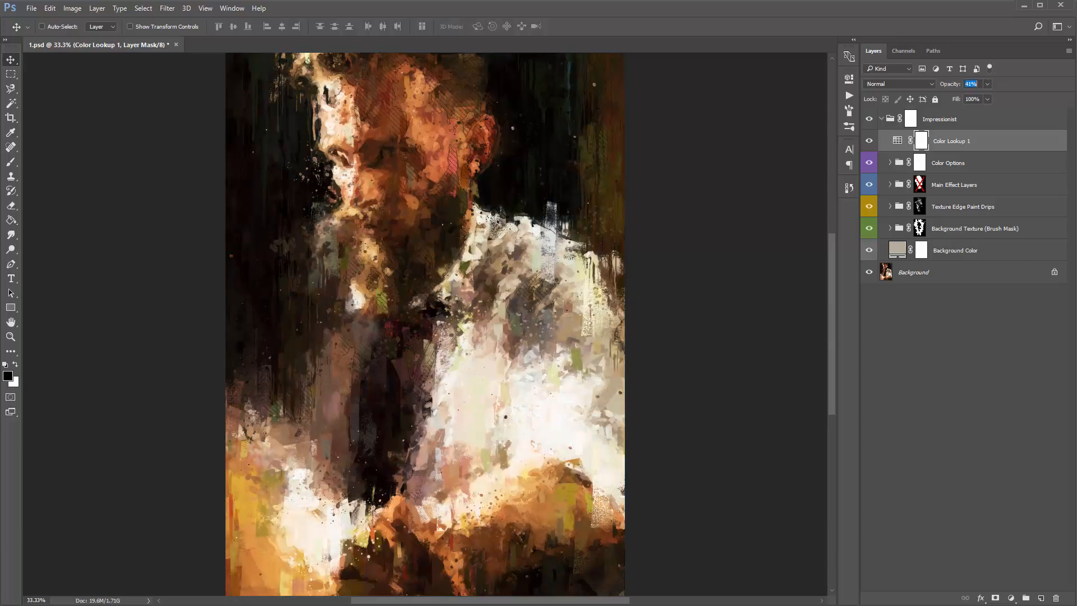
{"action": "key", "text": "Return"}
- Duplicate the Color Lookup 1 layer and raise the copy's opacity to 100%
{"action": "left_click", "coordinate": [956, 146]}
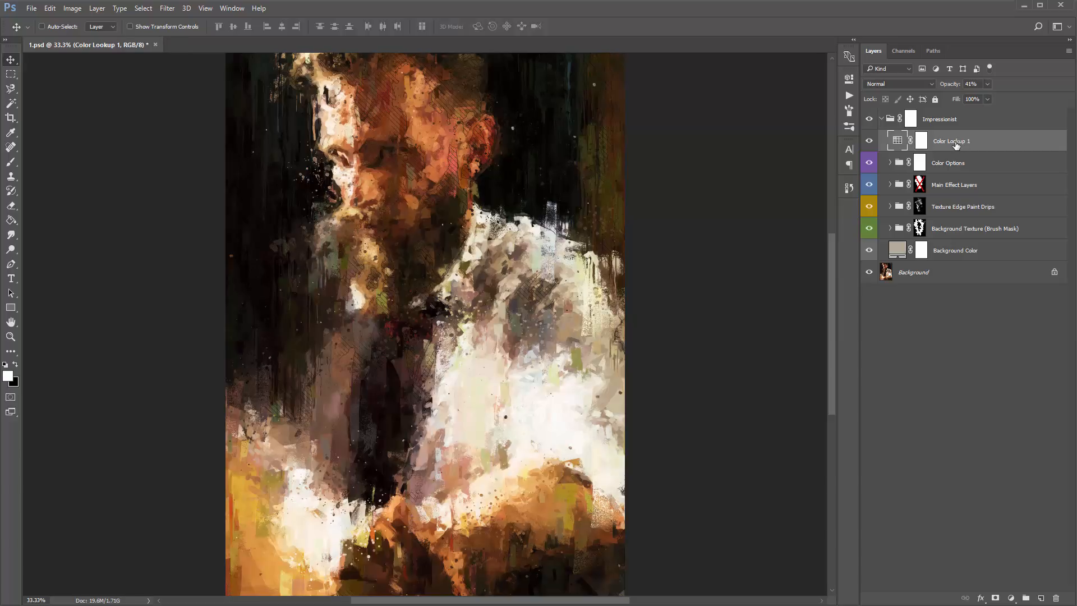
{"action": "key", "text": "ctrl+j"}
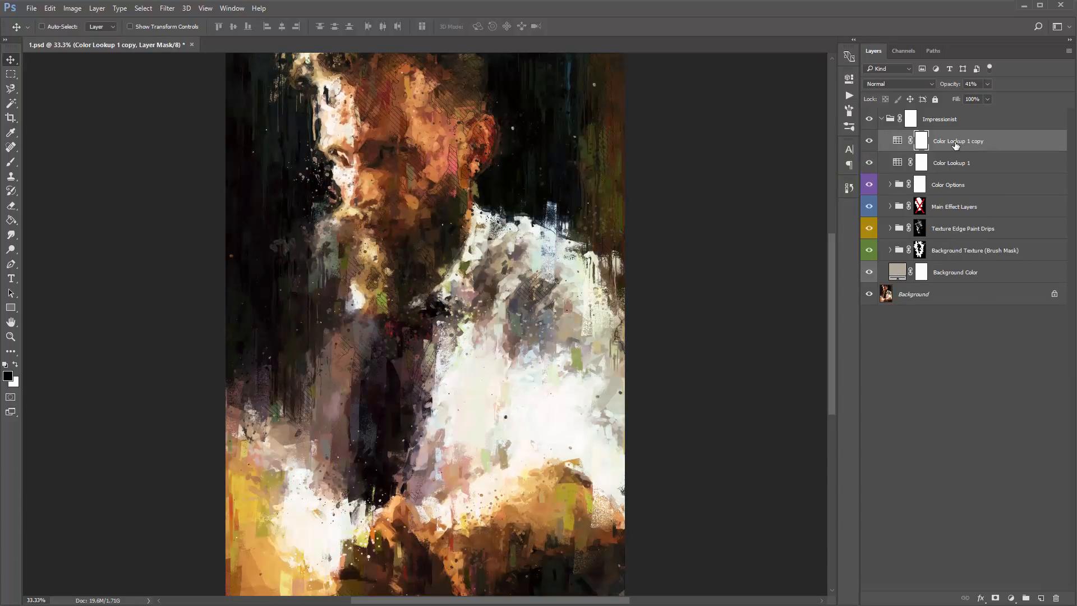
{"action": "left_click_drag", "start_coordinate": [942, 89], "coordinate": [975, 89]}
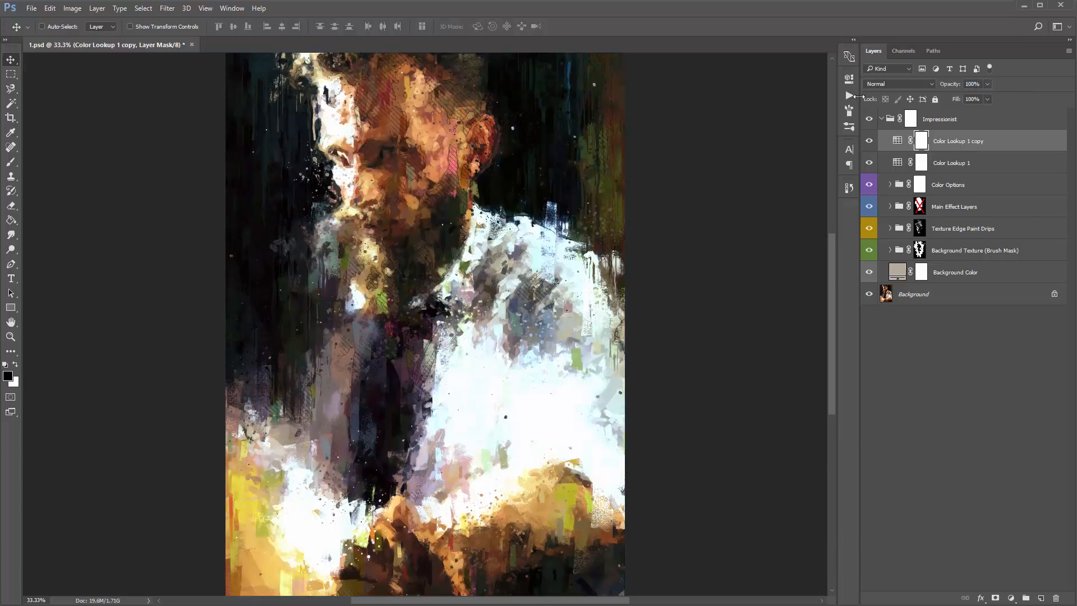
- Change the duplicated Color Lookup layer's 3DLUT file to DropBlues.3DL and set its opacity to 66%
{"action": "double_click", "coordinate": [901, 143]}
{"action": "left_click", "coordinate": [746, 111]}
{"action": "left_click", "coordinate": [723, 111]}
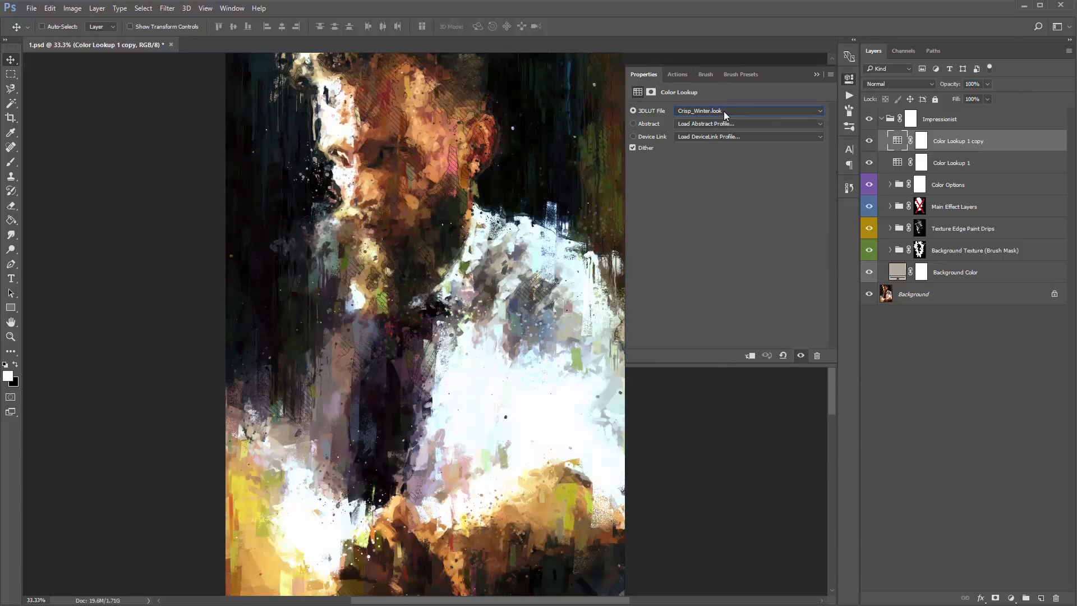
{"action": "key", "text": "Down"}
{"action": "key", "text": "Up"}
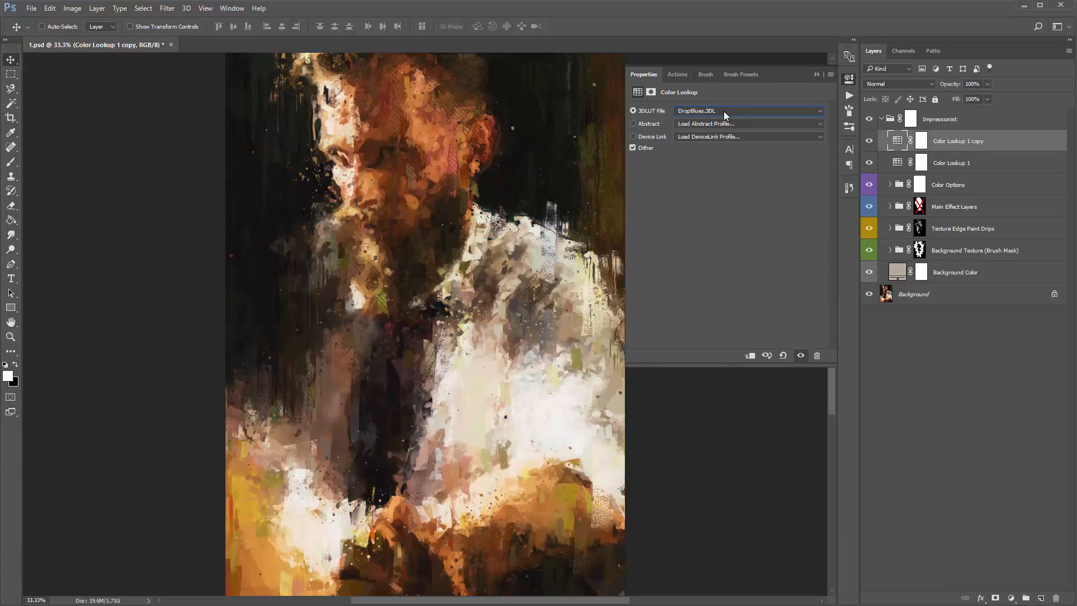
{"action": "left_click_drag", "start_coordinate": [954, 86], "coordinate": [850, 87]}
{"action": "left_click_drag", "start_coordinate": [88, 123], "coordinate": [125, 123]}
- Duplicate the DropBlues Color Lookup layer and give the copy the HorrorBlue.3DL 3DLUT file at 16% opacity
{"action": "key", "text": "ctrl+j"}
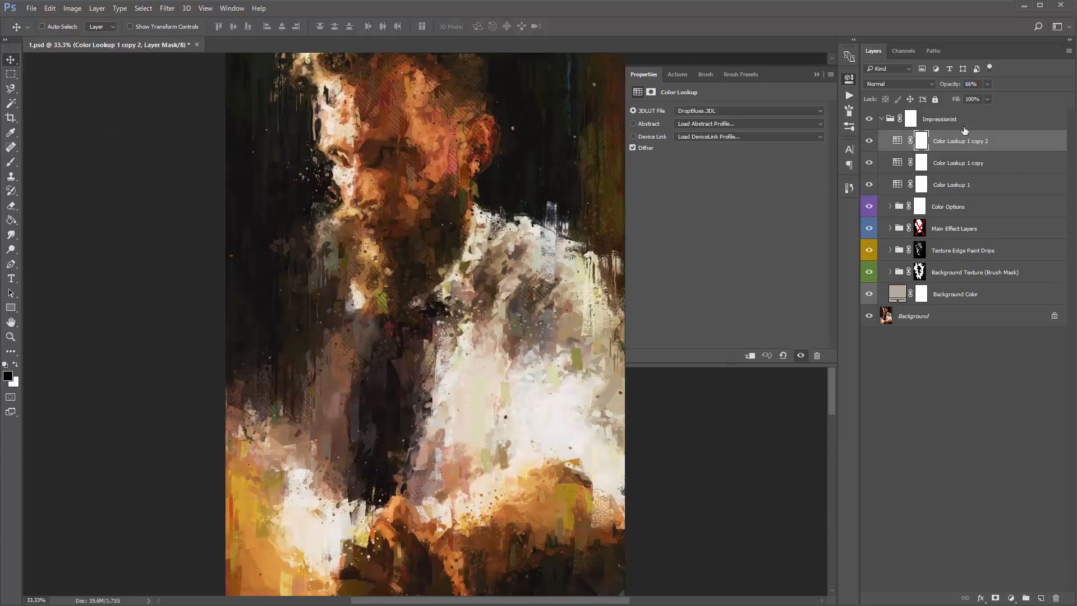
{"action": "left_click_drag", "start_coordinate": [946, 86], "coordinate": [987, 86]}
{"action": "scroll", "coordinate": [721, 113], "scroll_direction": "down", "scroll_amount": 2}
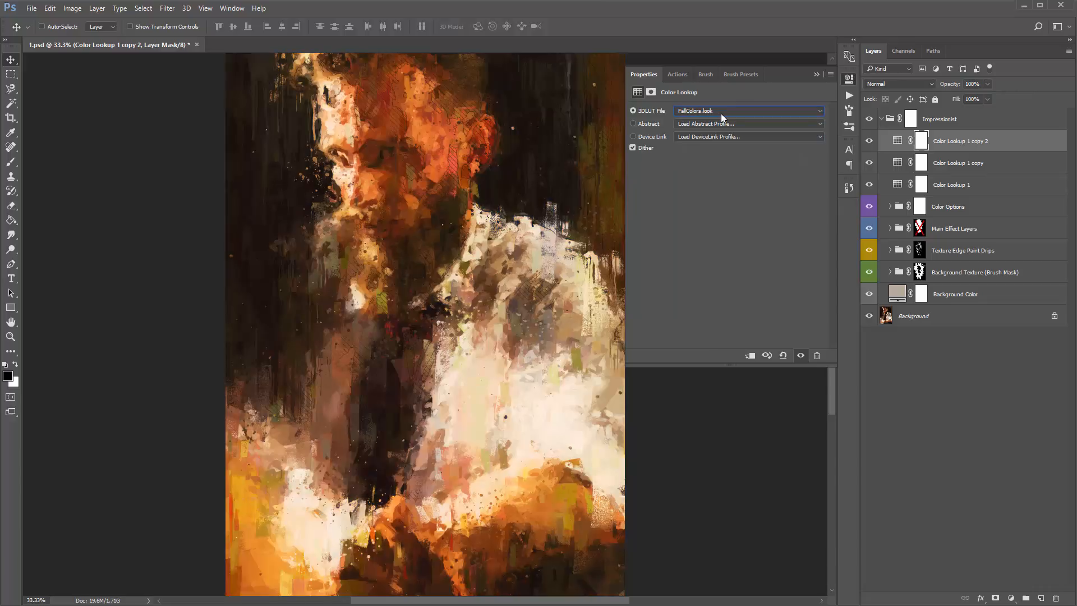
{"action": "scroll", "coordinate": [721, 113], "scroll_direction": "down", "scroll_amount": 3}
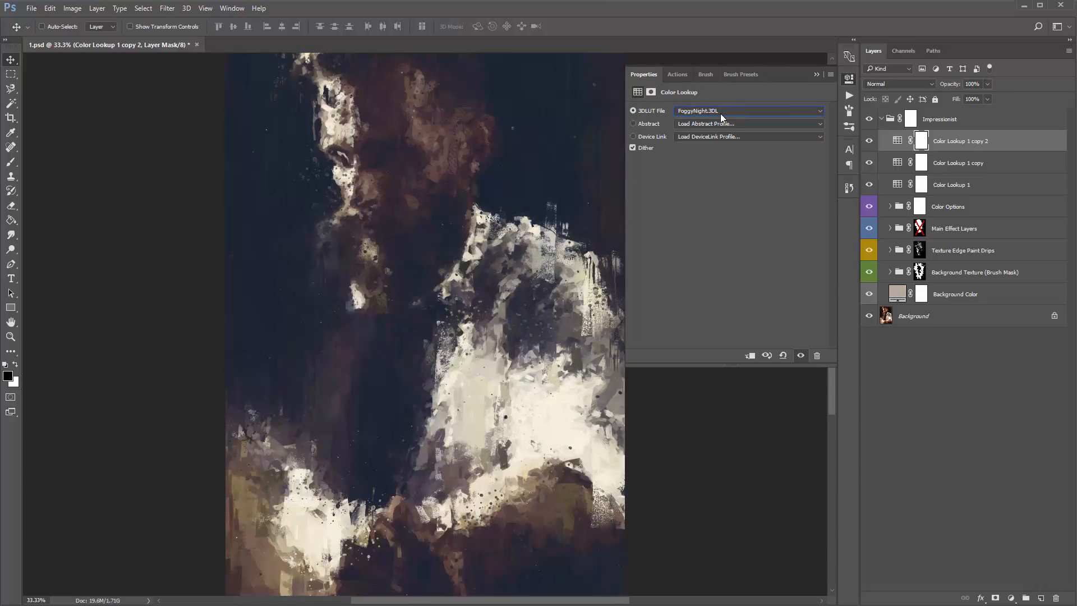
{"action": "scroll", "coordinate": [720, 113], "scroll_direction": "down", "scroll_amount": 2}
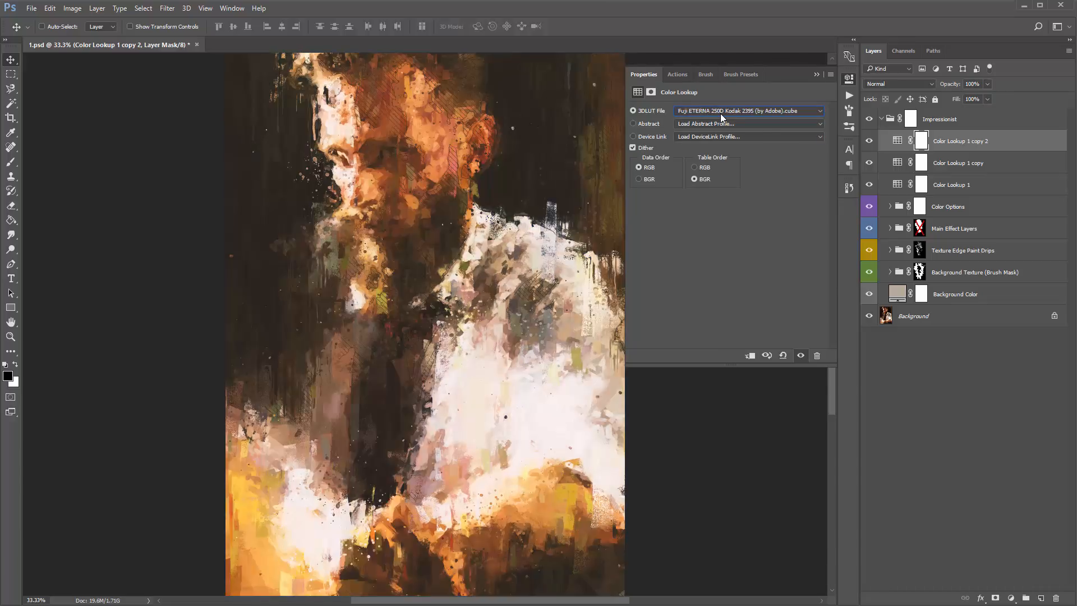
{"action": "scroll", "coordinate": [720, 113], "scroll_direction": "down", "scroll_amount": 1}
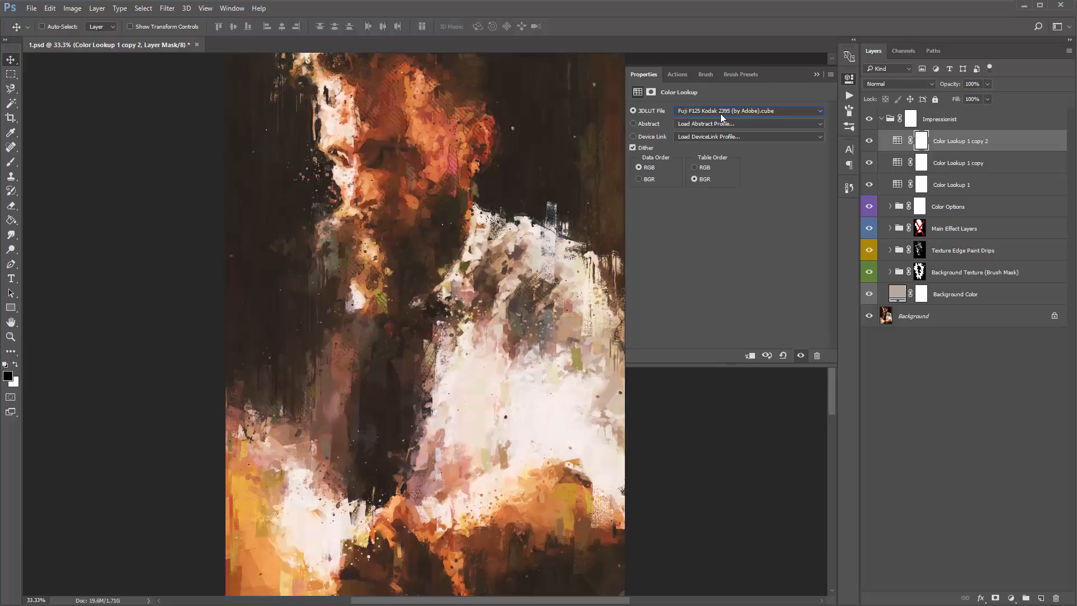
{"action": "scroll", "coordinate": [720, 113], "scroll_direction": "down", "scroll_amount": 2}
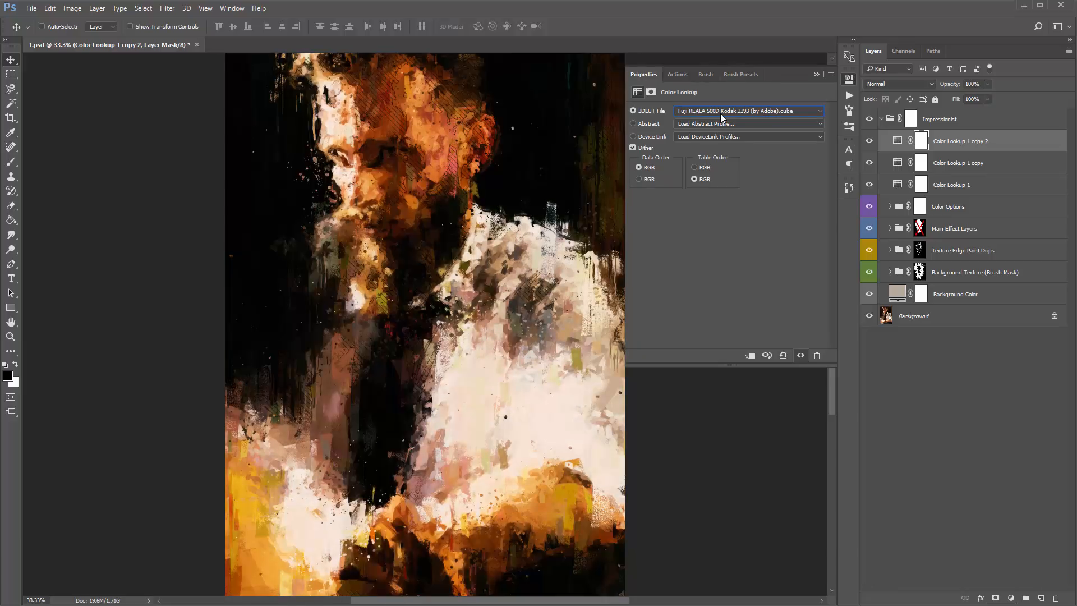
{"action": "scroll", "coordinate": [721, 114], "scroll_direction": "down", "scroll_amount": 1}
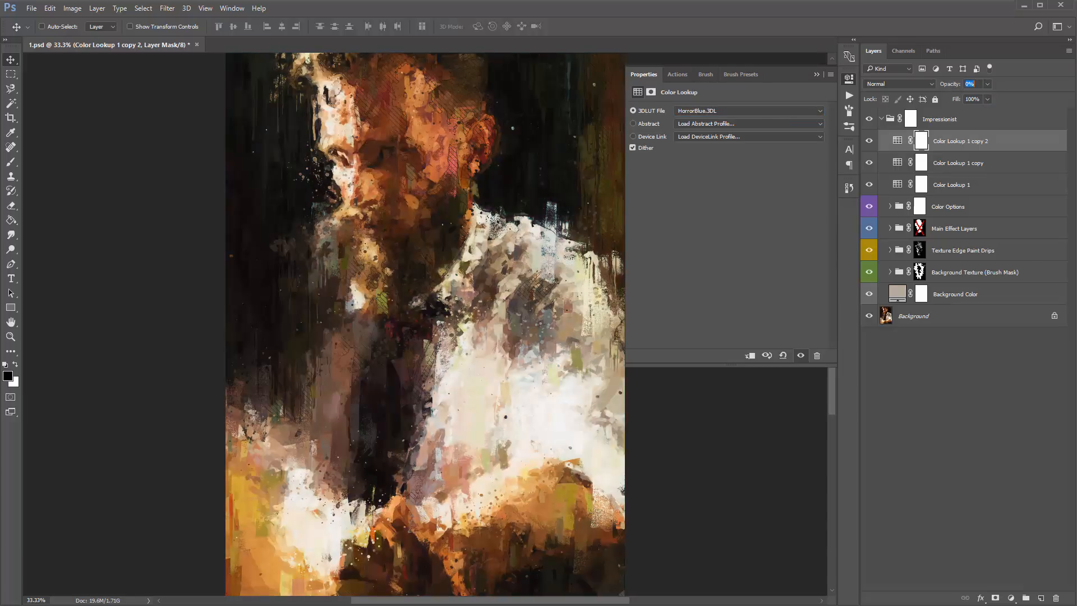
{"action": "type", "text": "16"}
{"action": "key", "text": "Return"}
{"action": "left_click_drag", "start_coordinate": [14, 135], "coordinate": [13, 135]}
- Duplicate the HorrorBlue Color Lookup layer at 100% opacity and try Kodak 5205 Fuji 3510 (by Adobe).cube on the copy
{"action": "key", "text": "ctrl+j"}
{"action": "key", "text": "0"}
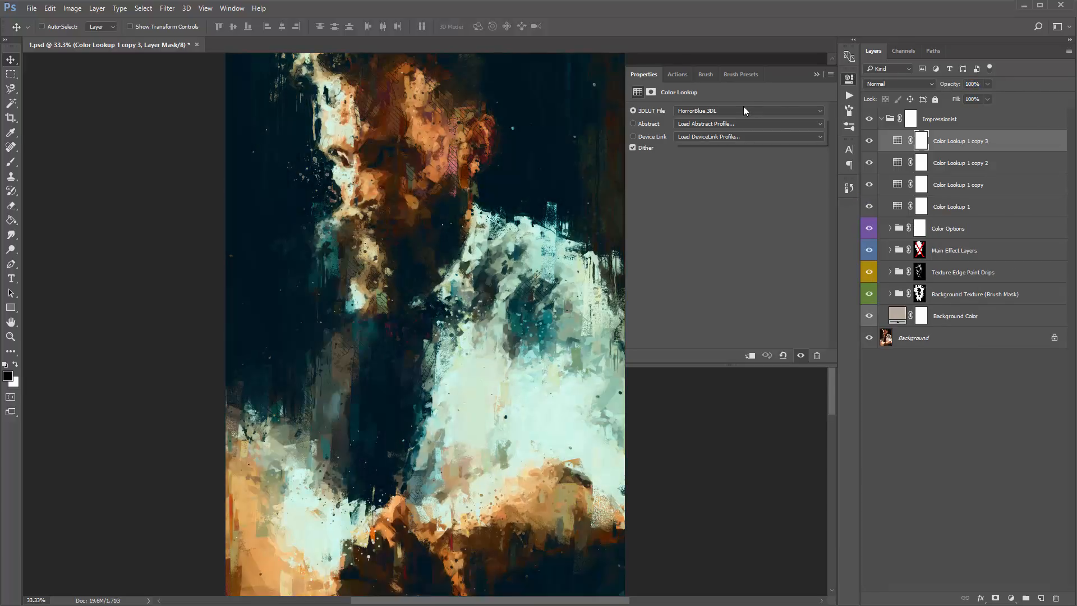
{"action": "key", "text": "Down"}
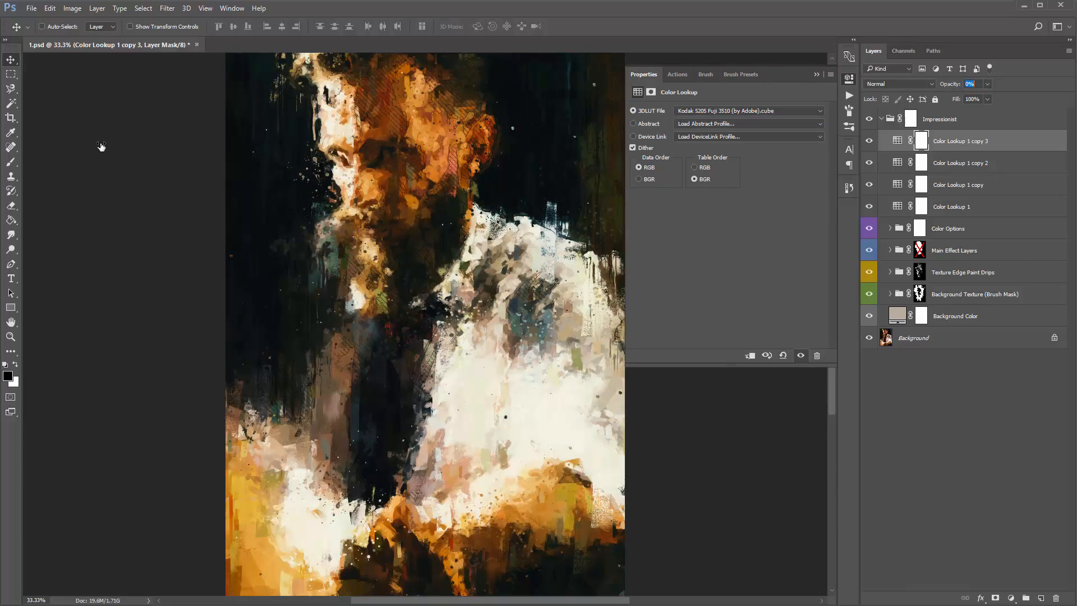
{"action": "key", "text": "0"}
{"action": "key", "text": "0"}
{"action": "key", "text": "0"}
- Set the topmost Color Lookup layer's 3DLUT file to Soft_Warming.look and its opacity to 26%
{"action": "left_click", "coordinate": [752, 110]}
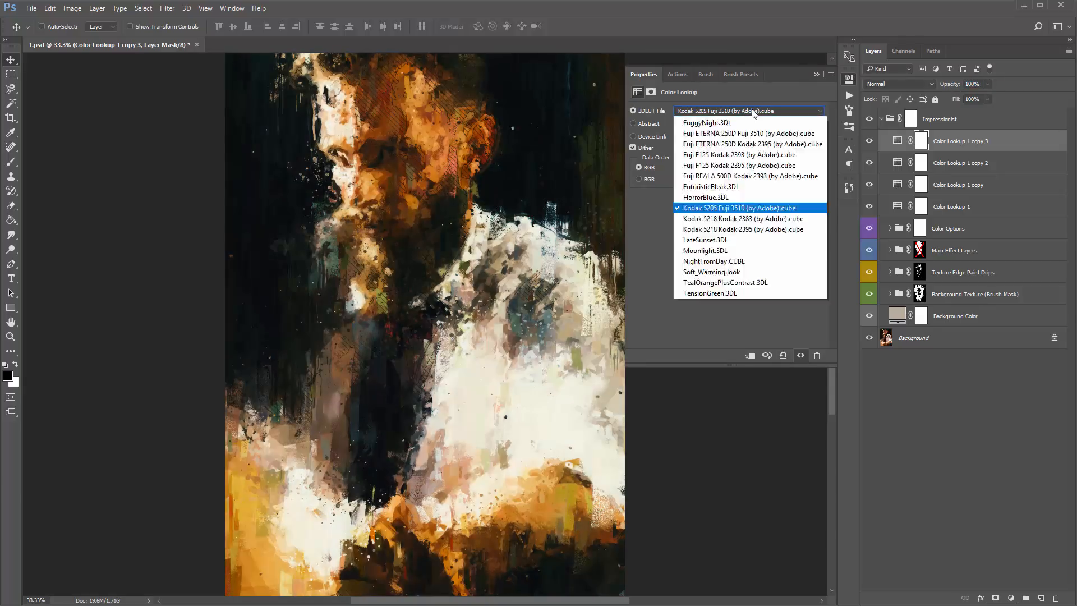
{"action": "left_click", "coordinate": [753, 110]}
{"action": "key", "text": "Down"}
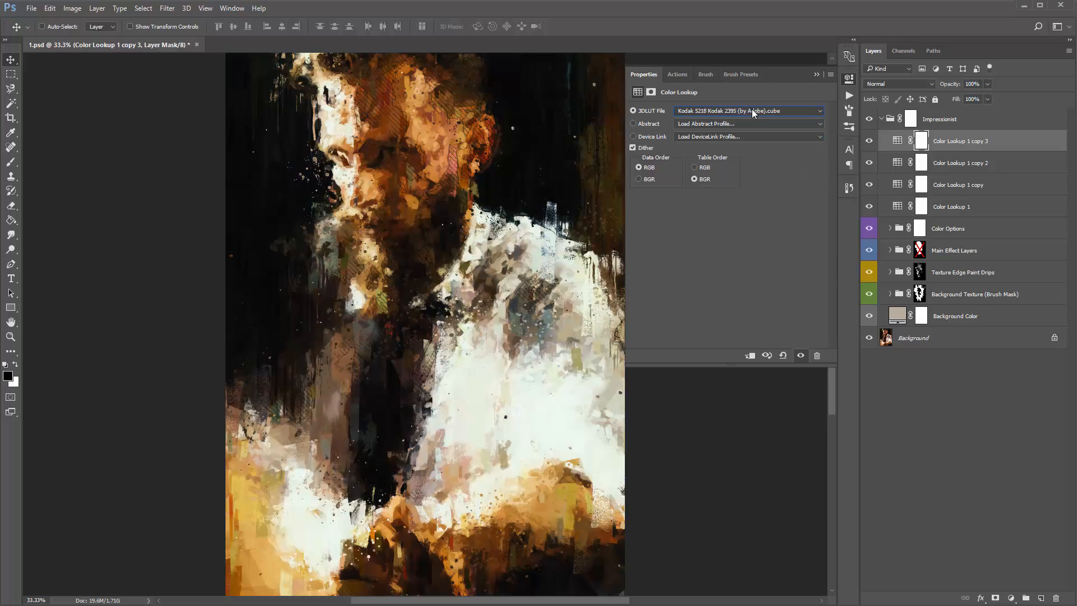
{"action": "key", "text": "Down"}
{"action": "key", "text": "Down"}
{"action": "key", "text": "Down"}
{"action": "key", "text": "Down"}
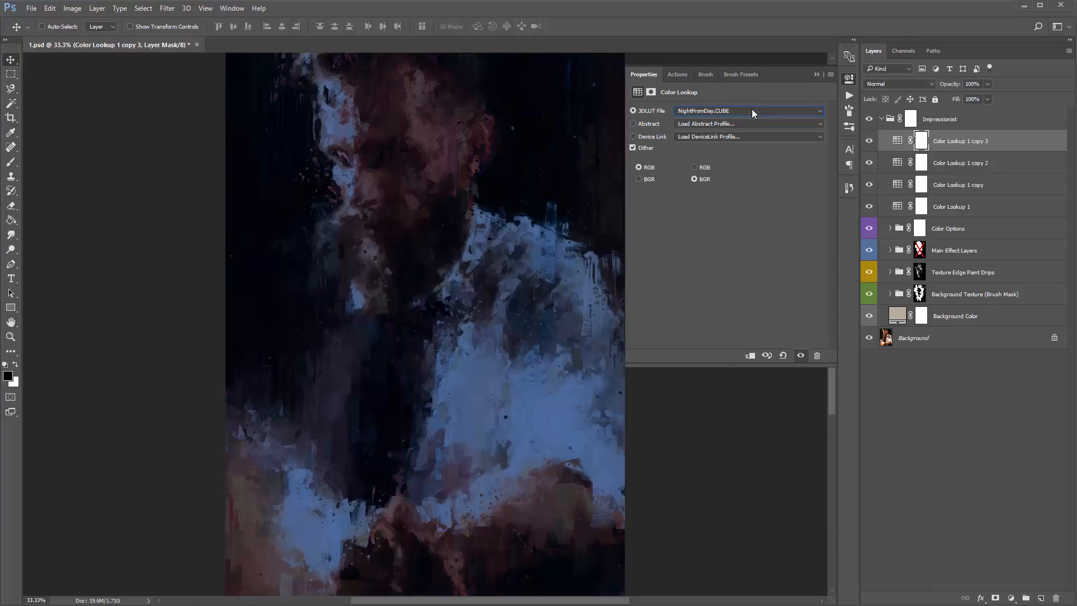
{"action": "key", "text": "1"}
{"action": "key", "text": "6"}
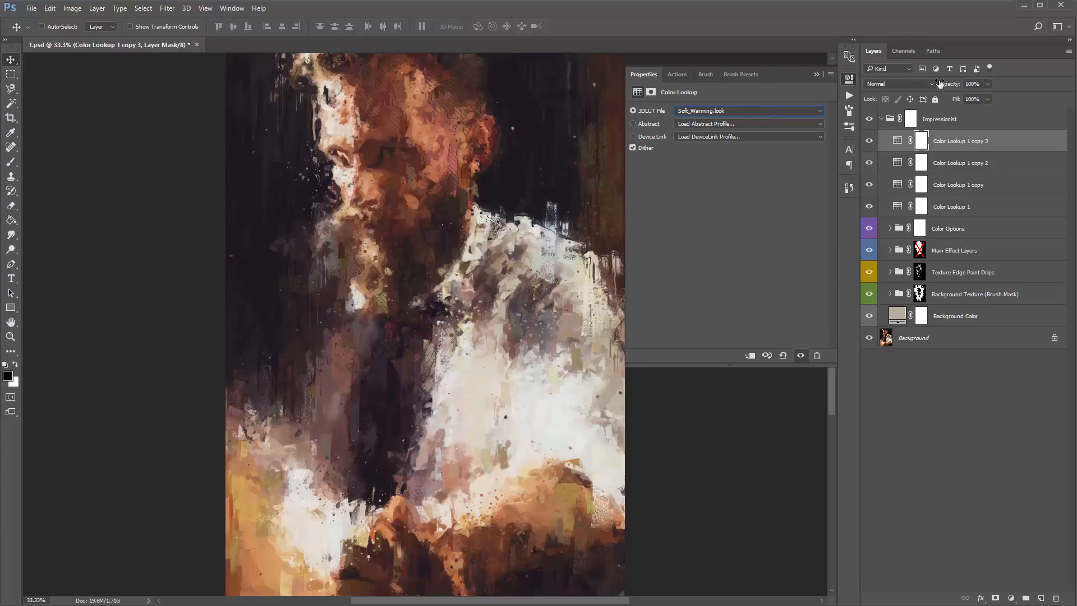
{"action": "left_click_drag", "start_coordinate": [122, 136], "coordinate": [128, 135]}
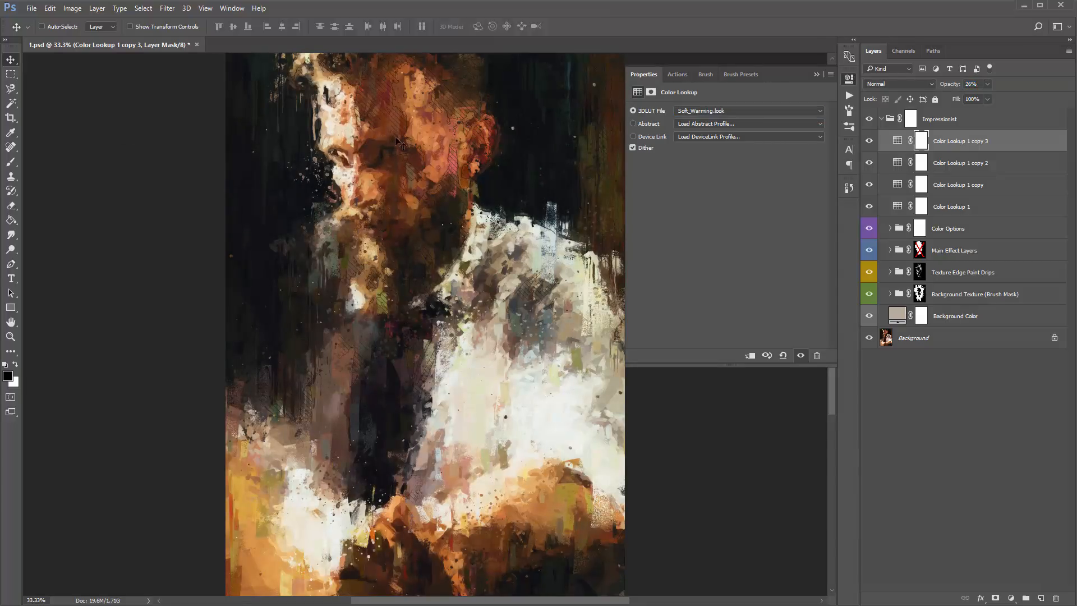
- Group all four Color Lookup layers together
{"action": "left_click", "coordinate": [965, 208], "text": "shift"}
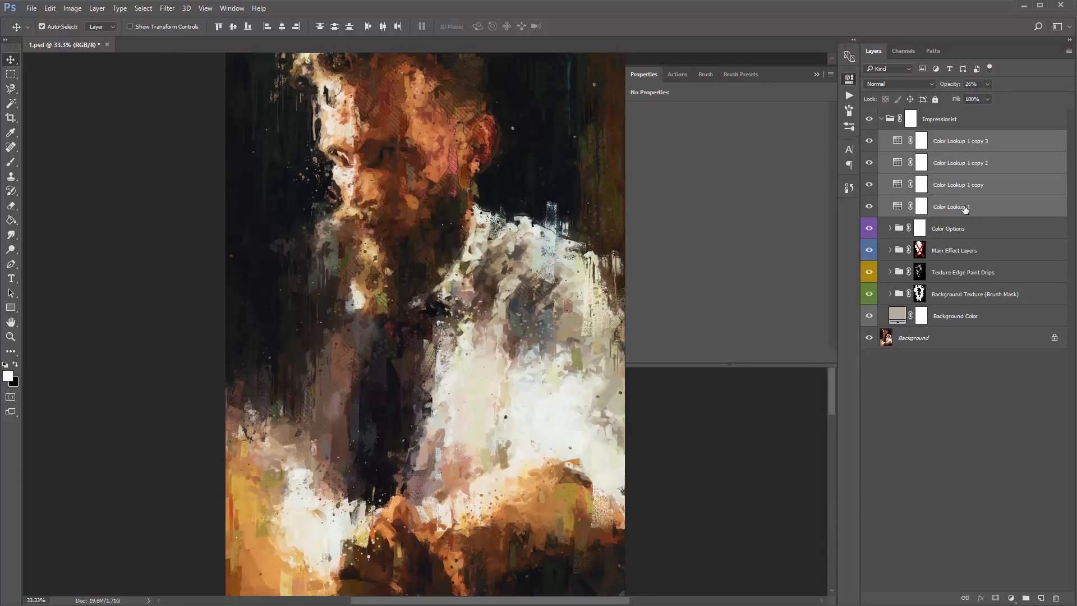
{"action": "key", "text": "ctrl+g"}
- Compare the portrait with the Color Lookup group hidden and shown, closing the adjustment properties for a clear view
{"action": "left_click", "coordinate": [869, 138]}
{"action": "left_click", "coordinate": [869, 138]}
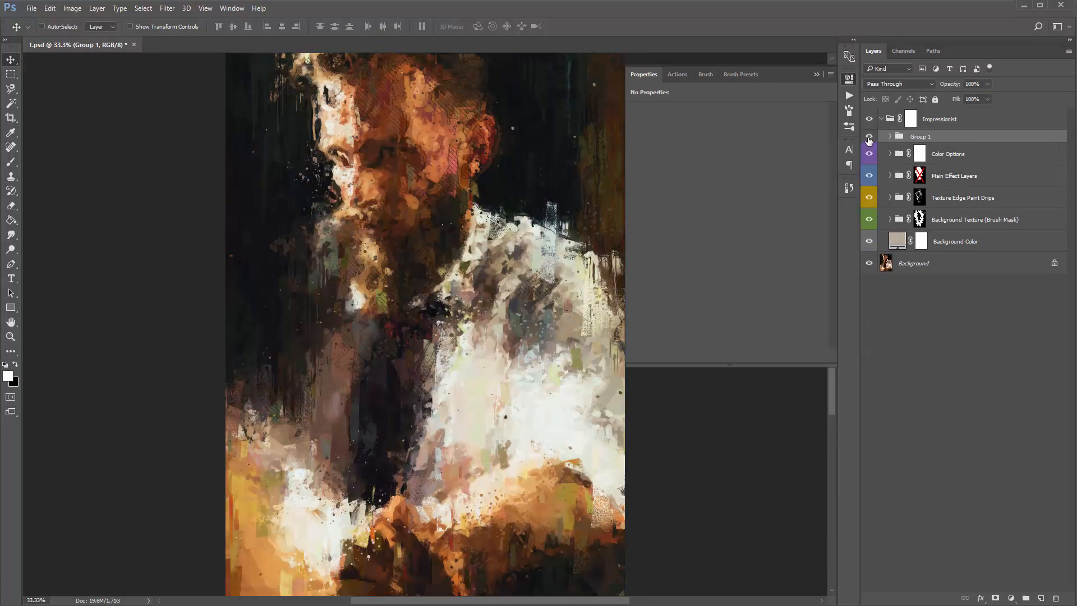
{"action": "left_click", "coordinate": [869, 137]}
{"action": "left_click", "coordinate": [869, 138]}
{"action": "left_click", "coordinate": [869, 138]}
{"action": "left_click", "coordinate": [869, 138]}
{"action": "left_click", "coordinate": [816, 74]}
{"action": "left_click", "coordinate": [869, 137]}
{"action": "left_click", "coordinate": [869, 138]}
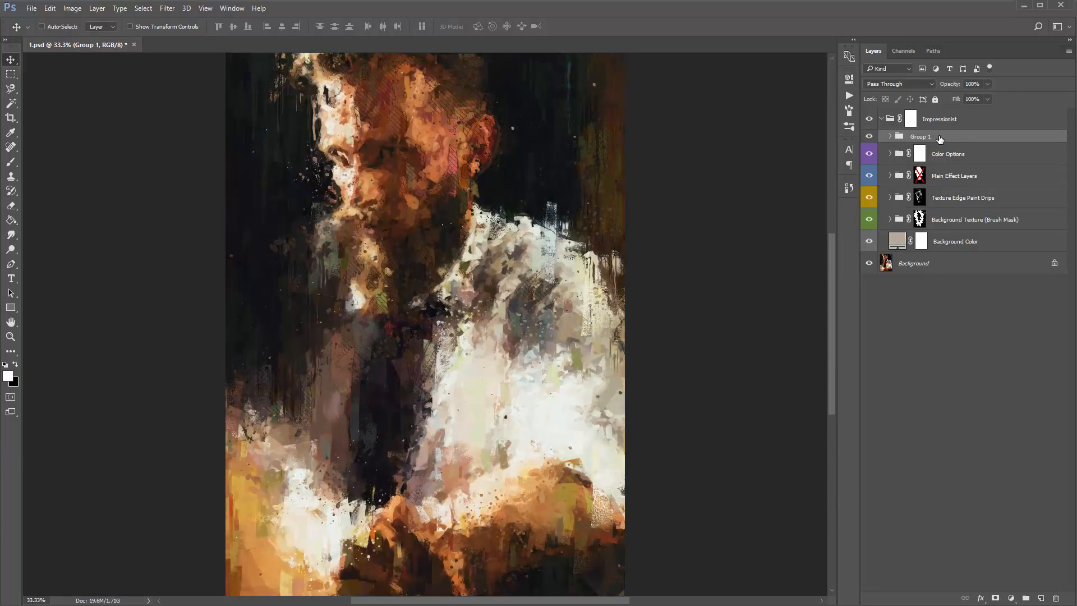
- Expand the Color Lookup group to review its layers and collapse it again
{"action": "left_click", "coordinate": [890, 136]}
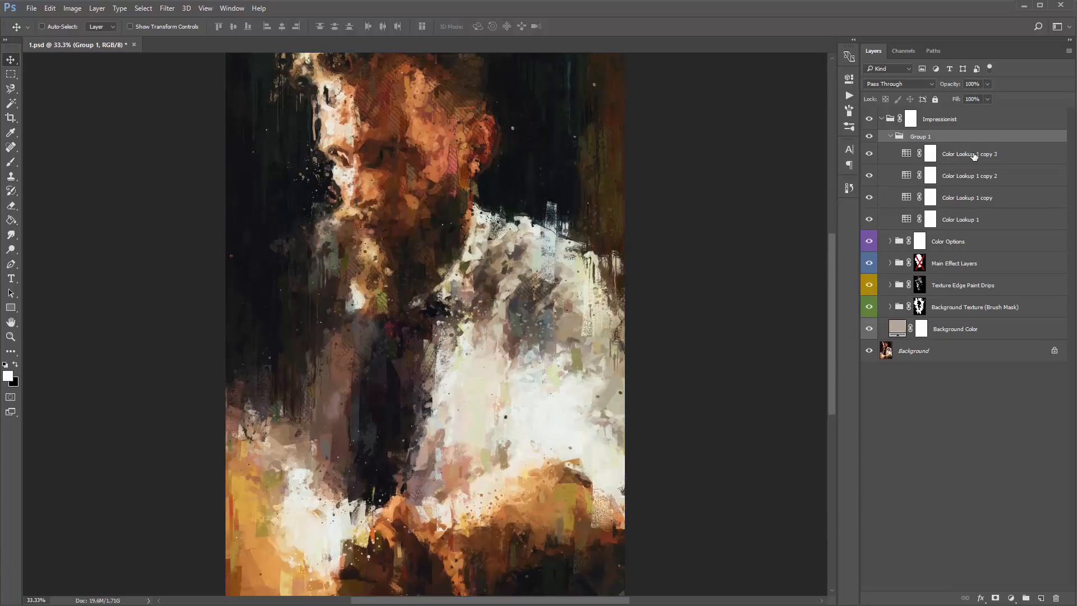
{"action": "left_click", "coordinate": [974, 156]}
{"action": "left_click", "coordinate": [989, 218], "text": "shift"}
{"action": "left_click", "coordinate": [919, 138]}
{"action": "left_click", "coordinate": [891, 136]}
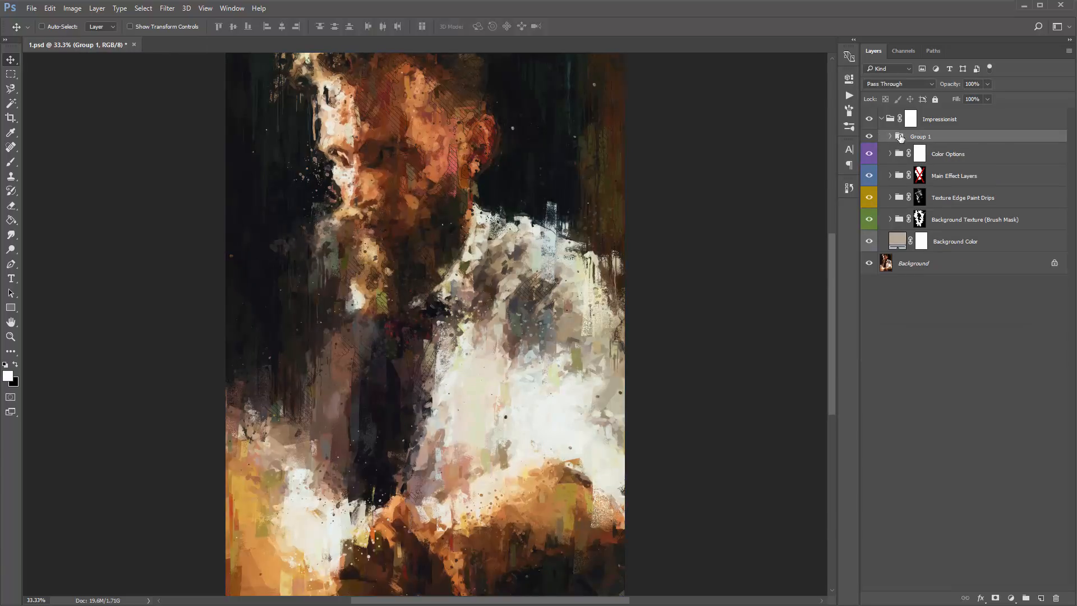
- Preview the Color Lookup group's effect by setting its opacity to 0% and back to 100%
{"action": "left_click_drag", "start_coordinate": [957, 89], "coordinate": [259, 108]}
{"action": "double_click", "coordinate": [972, 84]}
{"action": "type", "text": "0"}
{"action": "key", "text": "Return"}
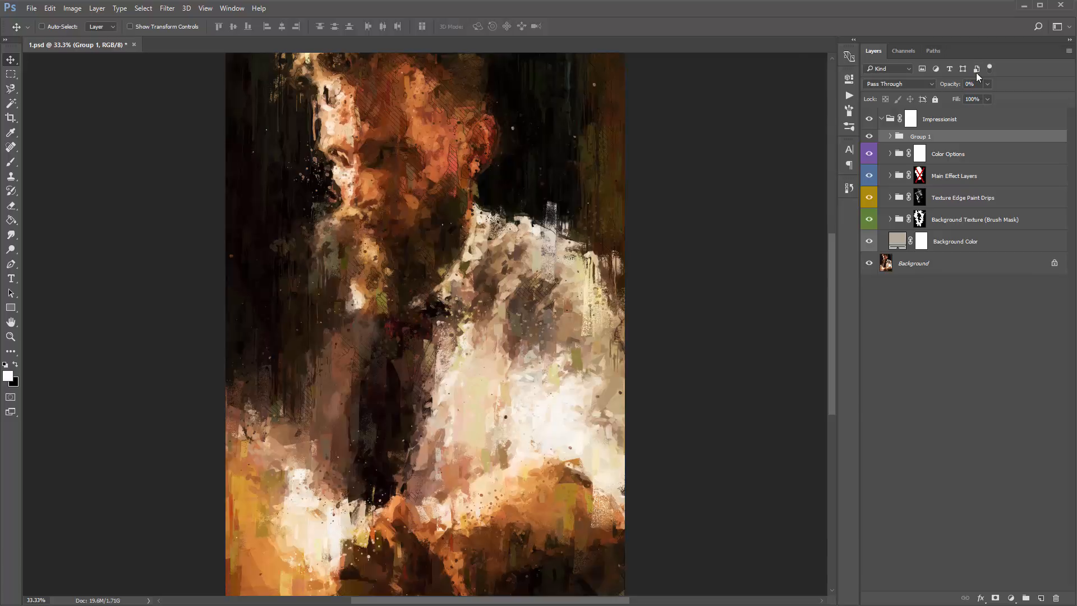
{"action": "type", "text": "100"}
{"action": "key", "text": "Return"}
- Lower the Color Lookup group's opacity to 63% and check which layers the group contains
{"action": "type", "text": "32"}
{"action": "key", "text": "Return"}
{"action": "type", "text": "55"}
{"action": "key", "text": "Return"}
{"action": "left_click_drag", "start_coordinate": [500, 118], "coordinate": [505, 118]}
{"action": "left_click", "coordinate": [890, 136]}
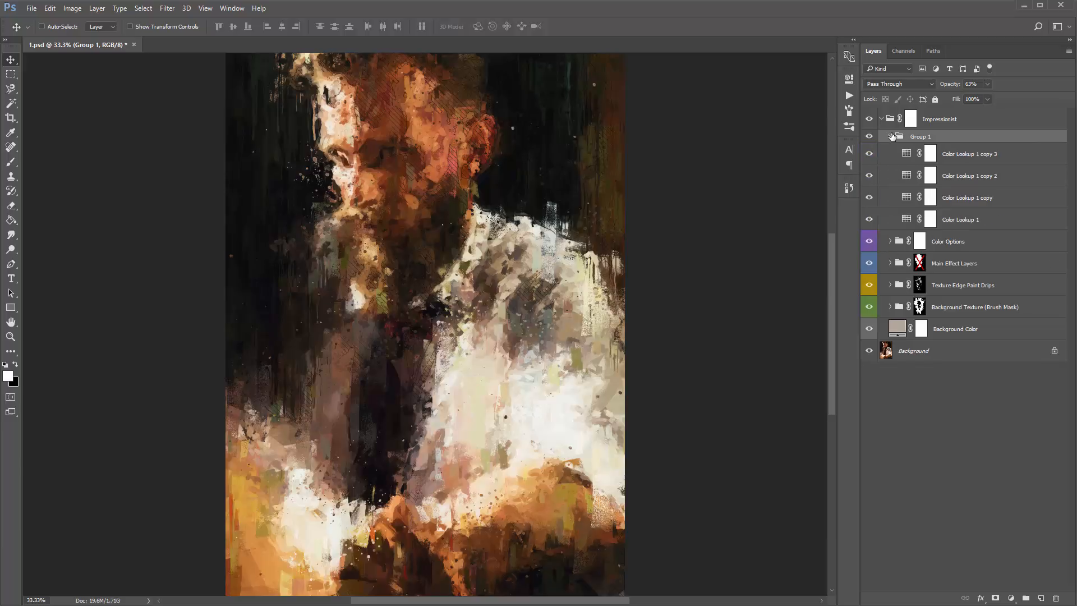
{"action": "left_click", "coordinate": [891, 137]}
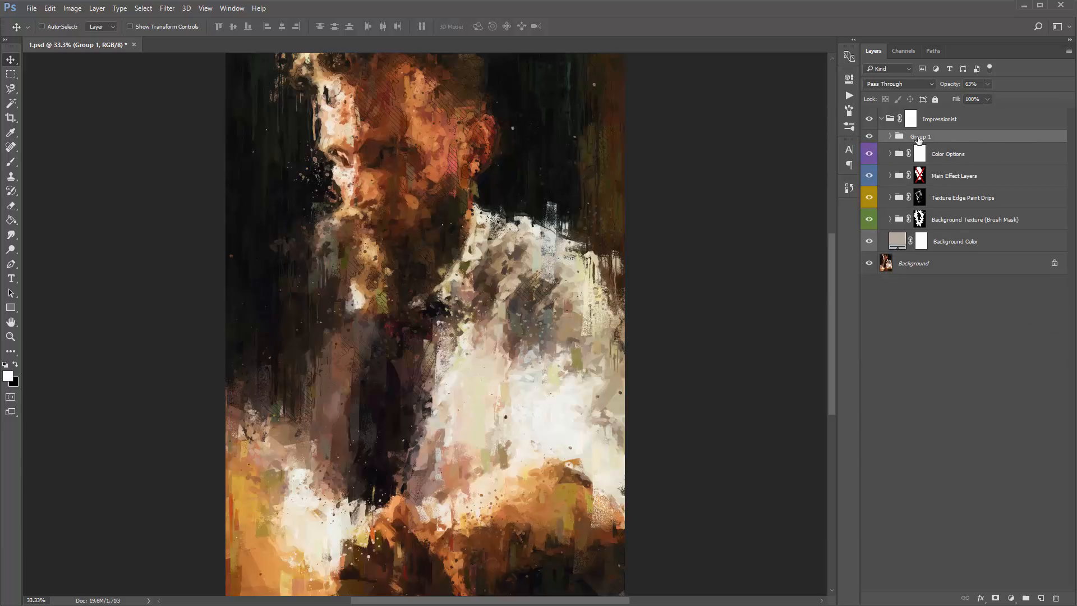
- Add a Color Lookup adjustment above the grouped lookups and try its Abstract profiles, starting from Blacklight Poster
{"action": "left_click", "coordinate": [1011, 598]}
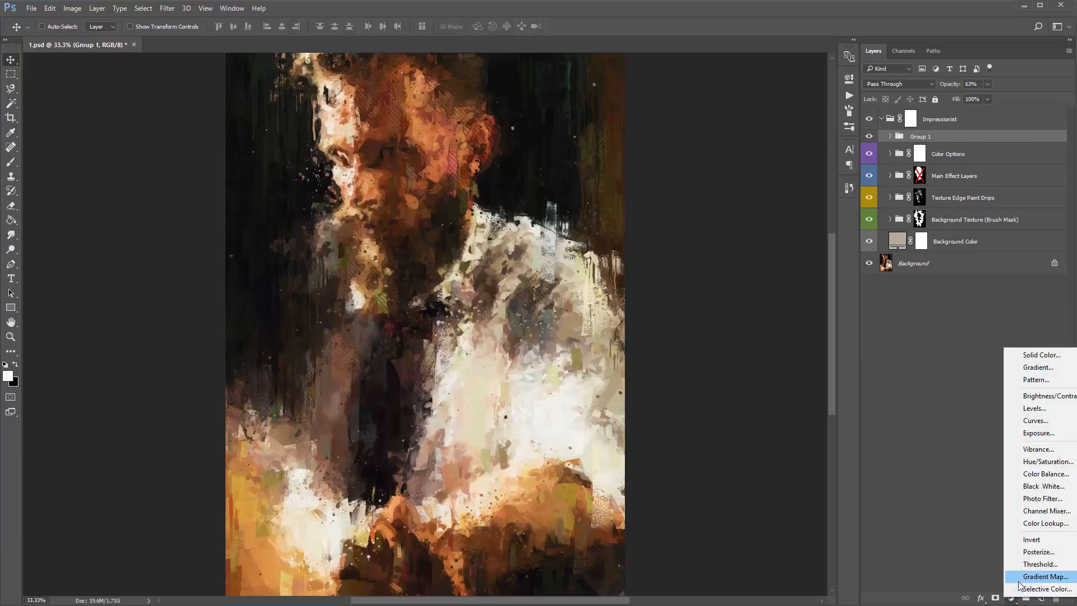
{"action": "left_click", "coordinate": [1044, 523]}
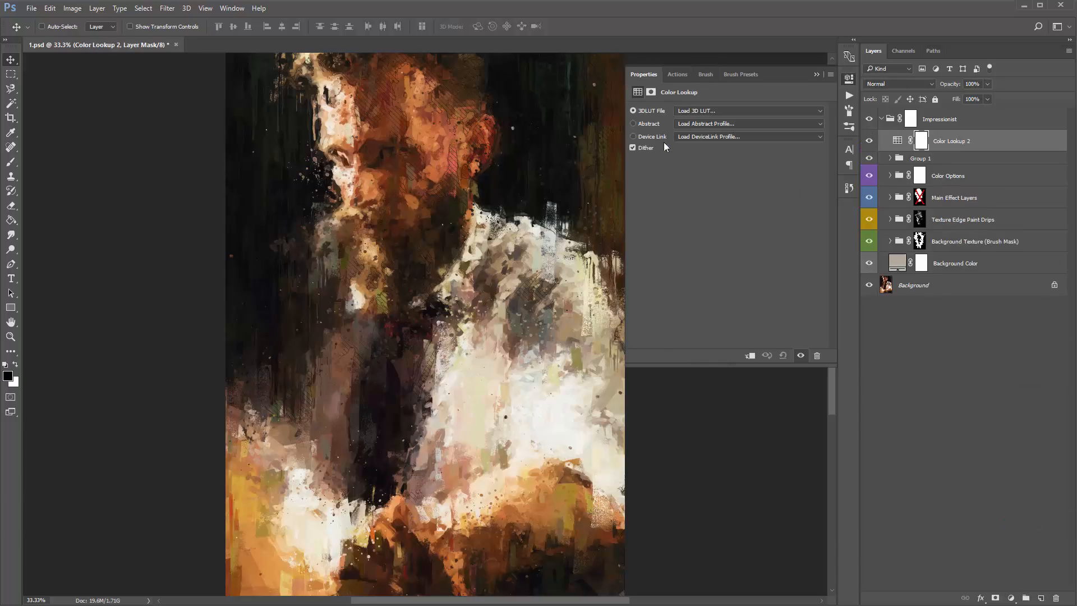
{"action": "left_click", "coordinate": [701, 127]}
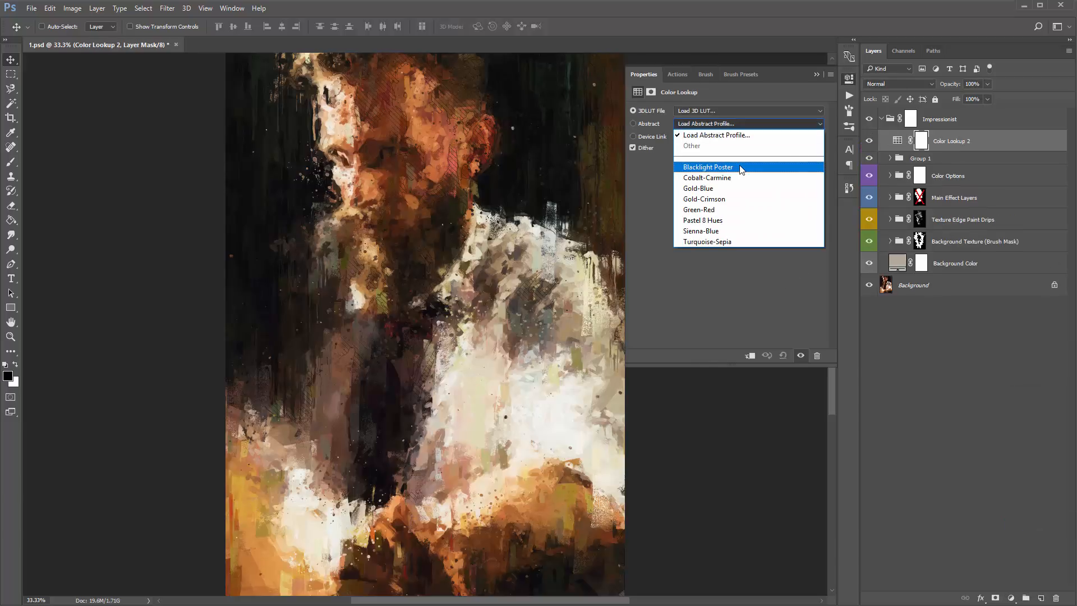
{"action": "left_click", "coordinate": [730, 168]}
{"action": "key", "text": "Down"}
{"action": "key", "text": "Down"}
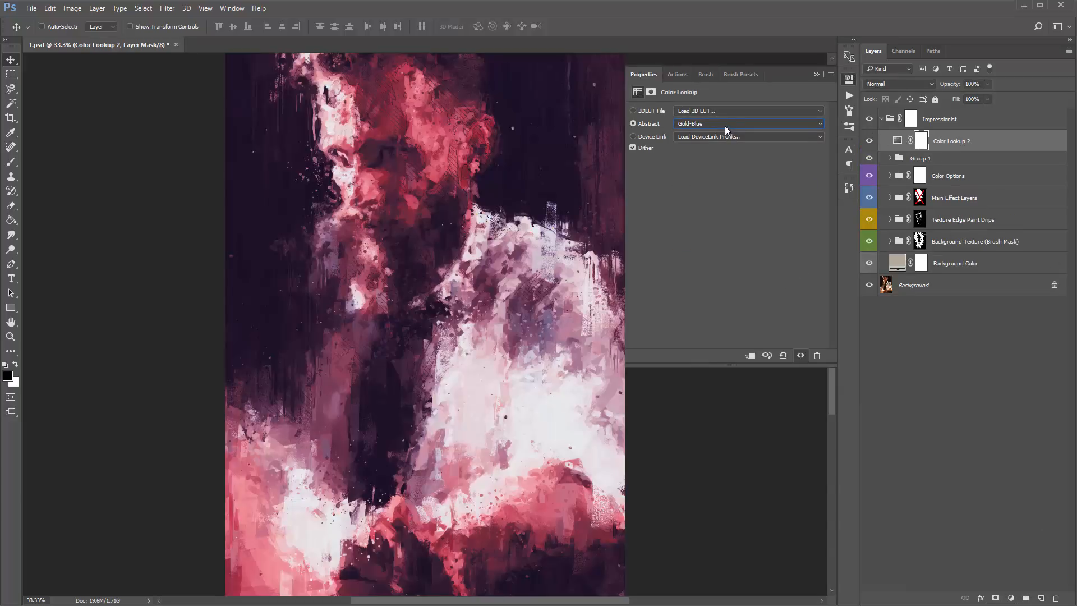
{"action": "key", "text": "Down"}
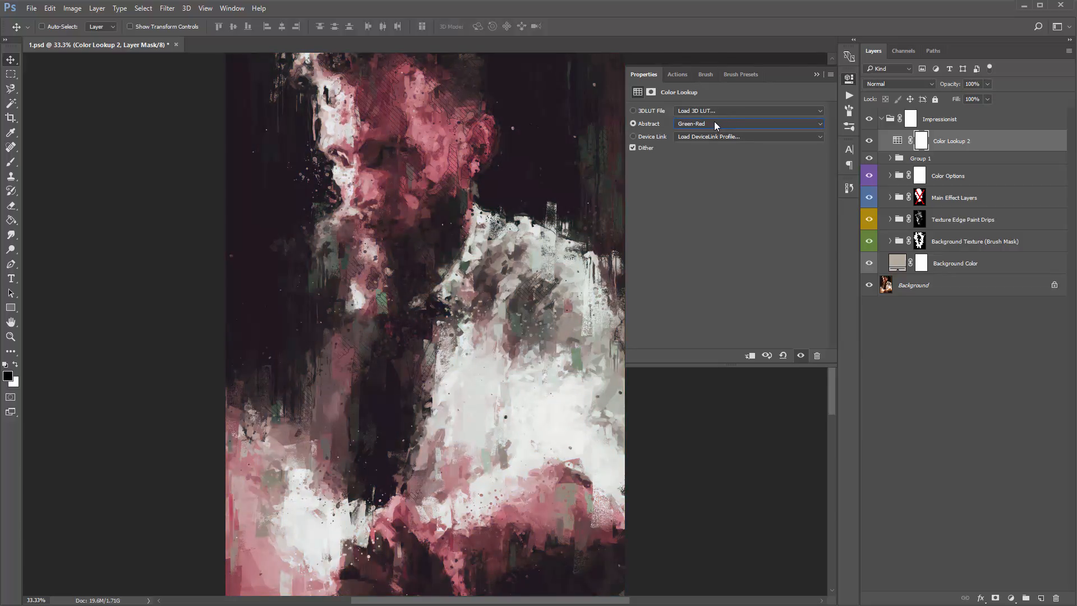
{"action": "key", "text": "Down"}
{"action": "key", "text": "Down"}
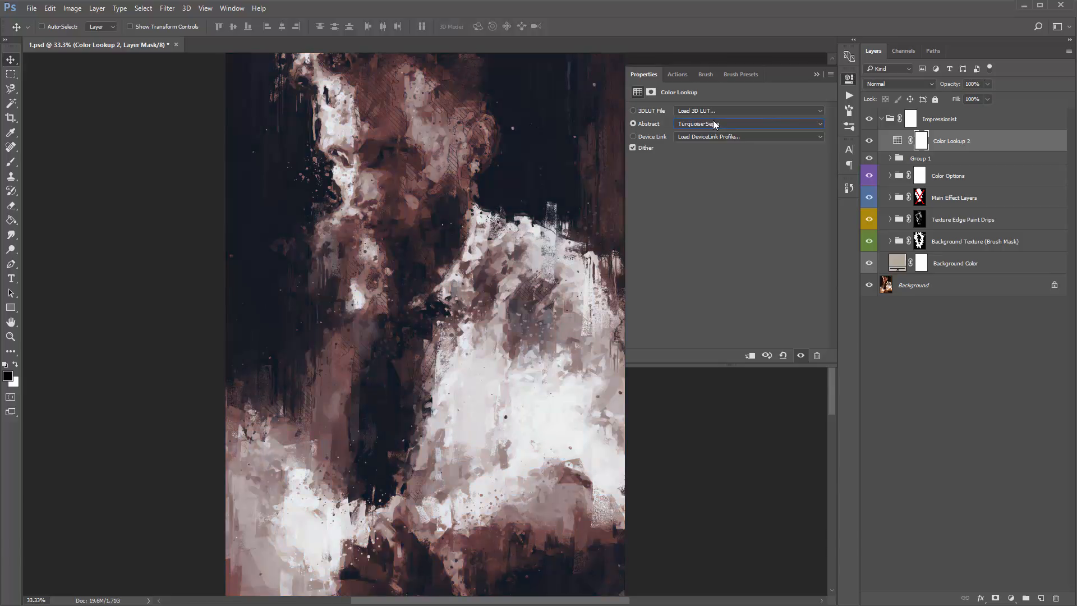
{"action": "key", "text": "Up"}
{"action": "key", "text": "Up"}
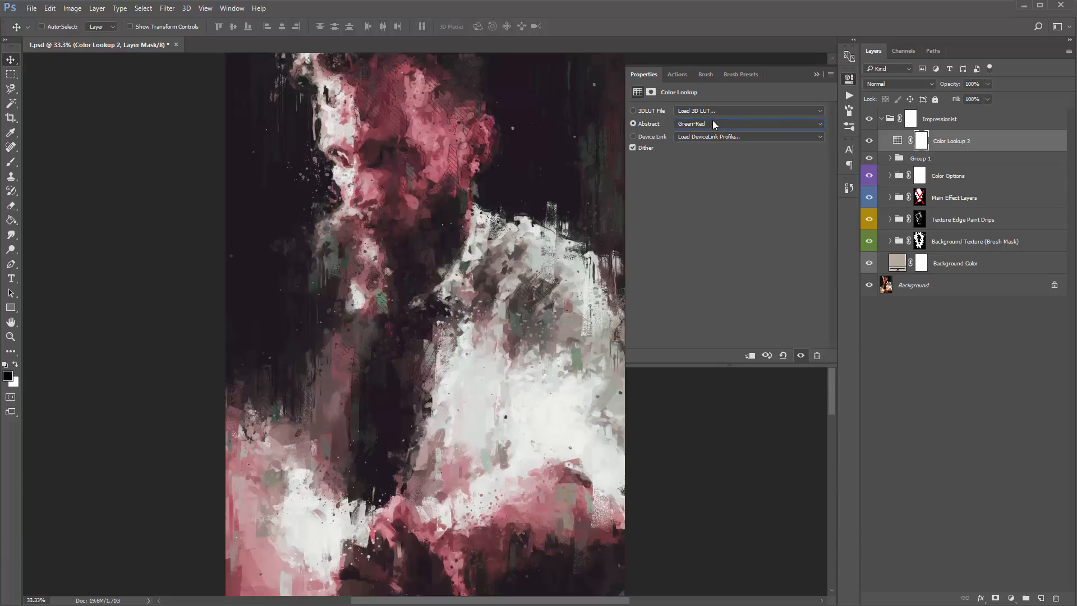
{"action": "left_click", "coordinate": [817, 74]}
- Try a Hue/Saturation adjustment with hue +33 above the new Color Lookup layer, and delete both test adjustments
{"action": "left_click", "coordinate": [1013, 599]}
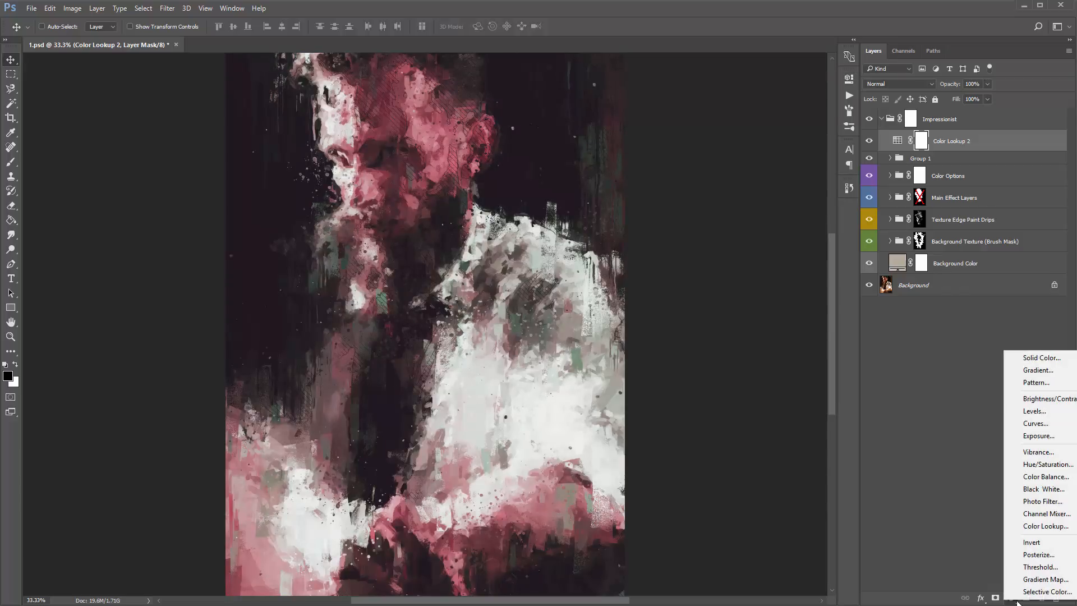
{"action": "left_click", "coordinate": [1038, 465]}
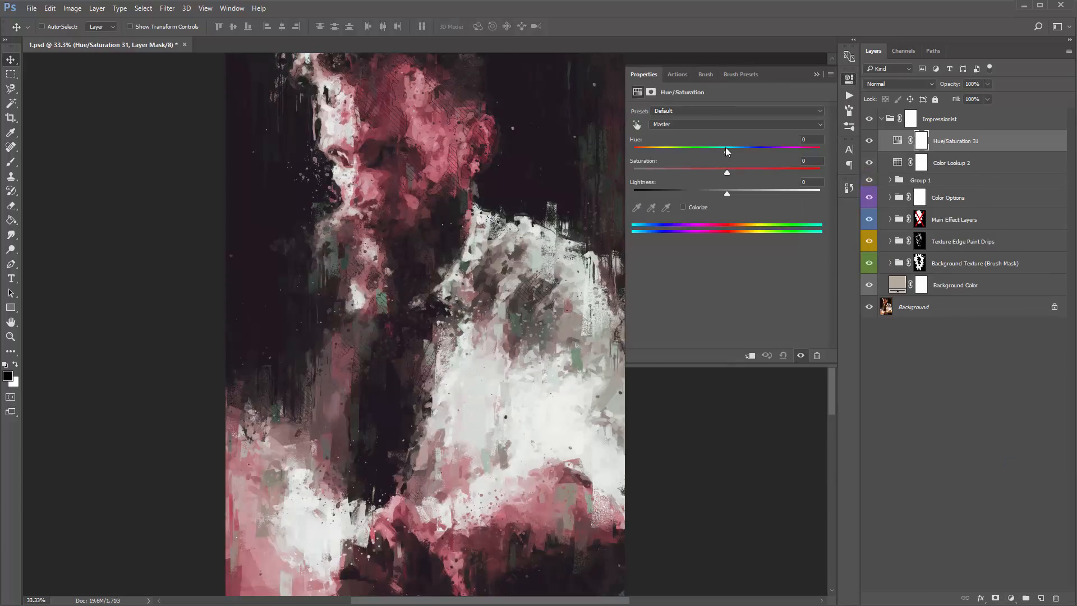
{"action": "left_click_drag", "start_coordinate": [726, 147], "coordinate": [759, 150]}
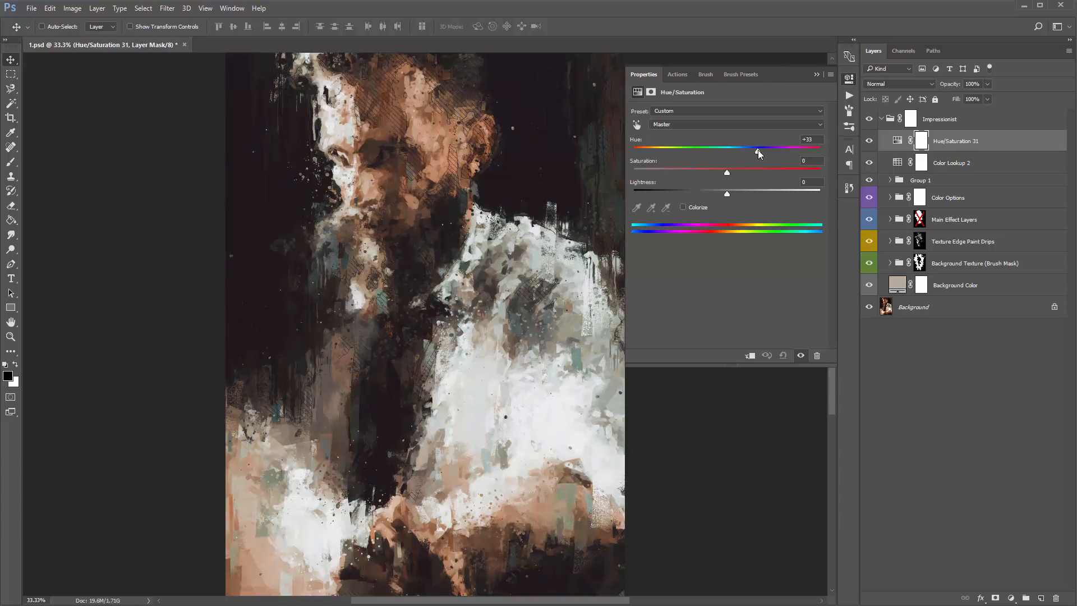
{"action": "left_click", "coordinate": [817, 74]}
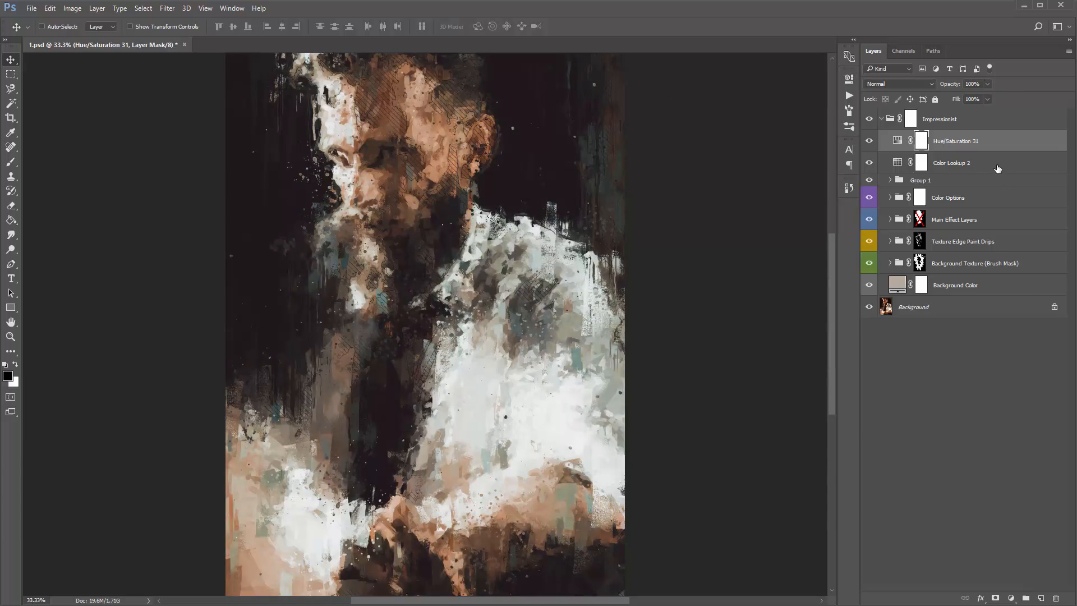
{"action": "left_click", "coordinate": [994, 163], "text": "shift"}
{"action": "key", "text": "Delete"}
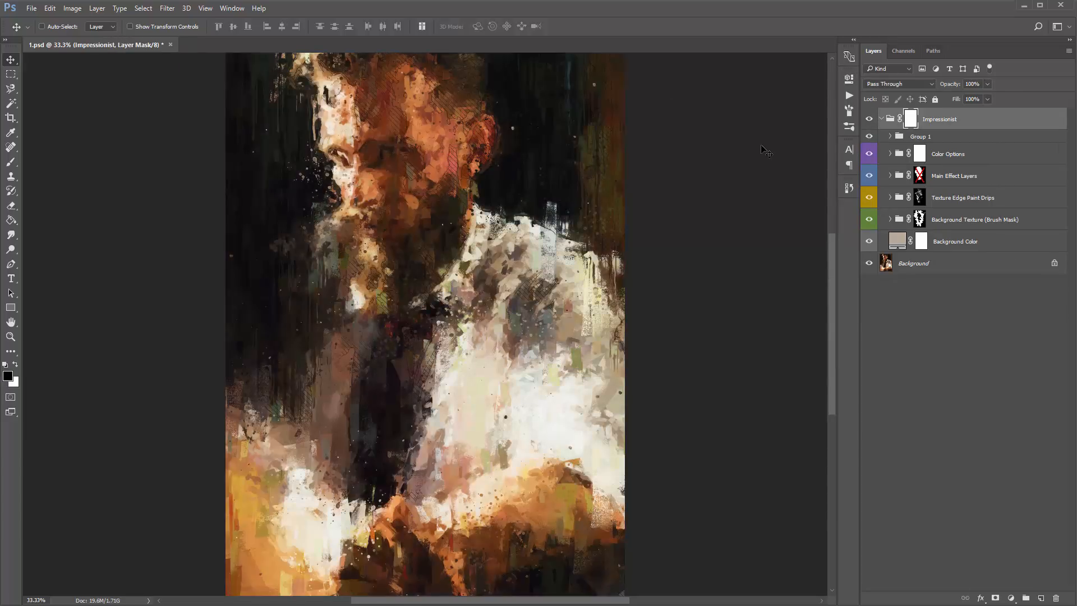
- Save the document and review the contents of the Main Effect Layers group, collapsing it again
{"action": "key", "text": "ctrl+s"}
{"action": "left_click", "coordinate": [894, 178]}
{"action": "left_click", "coordinate": [891, 176]}
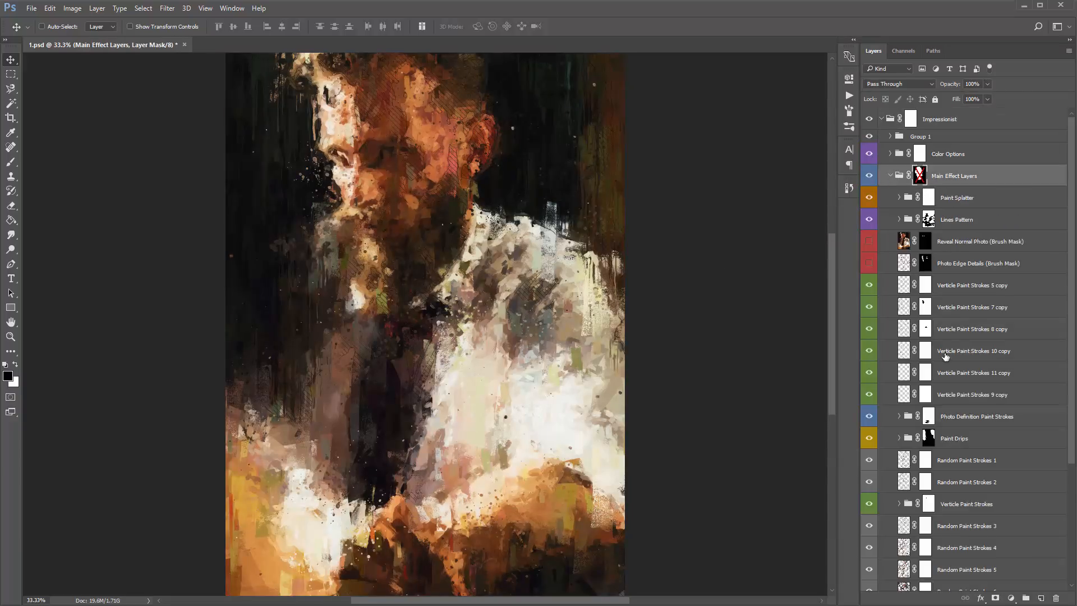
{"action": "left_click", "coordinate": [891, 176]}
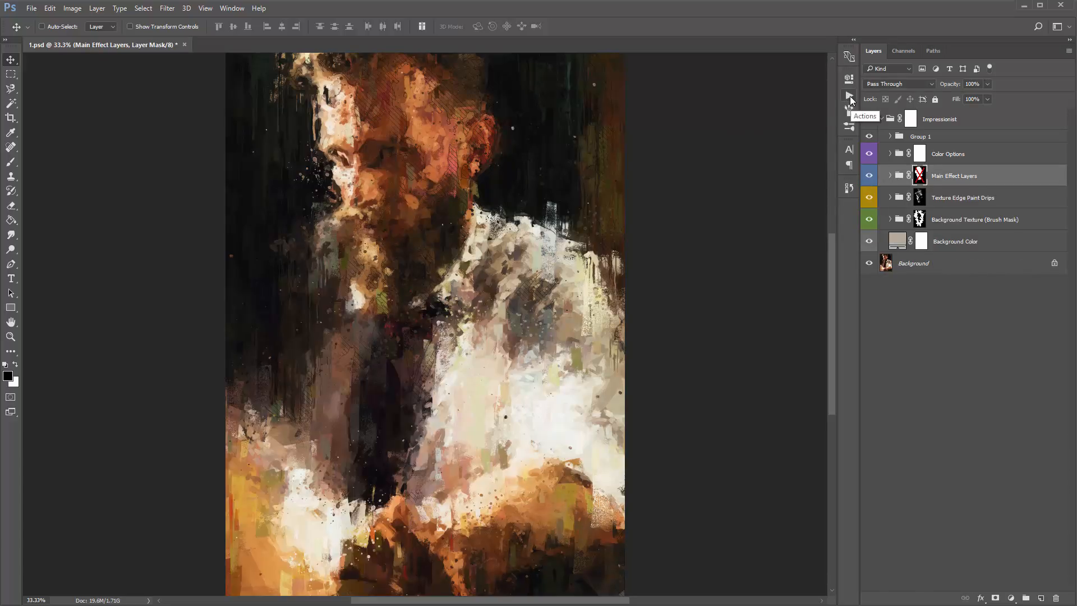
- Run the Sharpen Result action on the finished portrait and close the actions list
{"action": "left_click", "coordinate": [850, 98]}
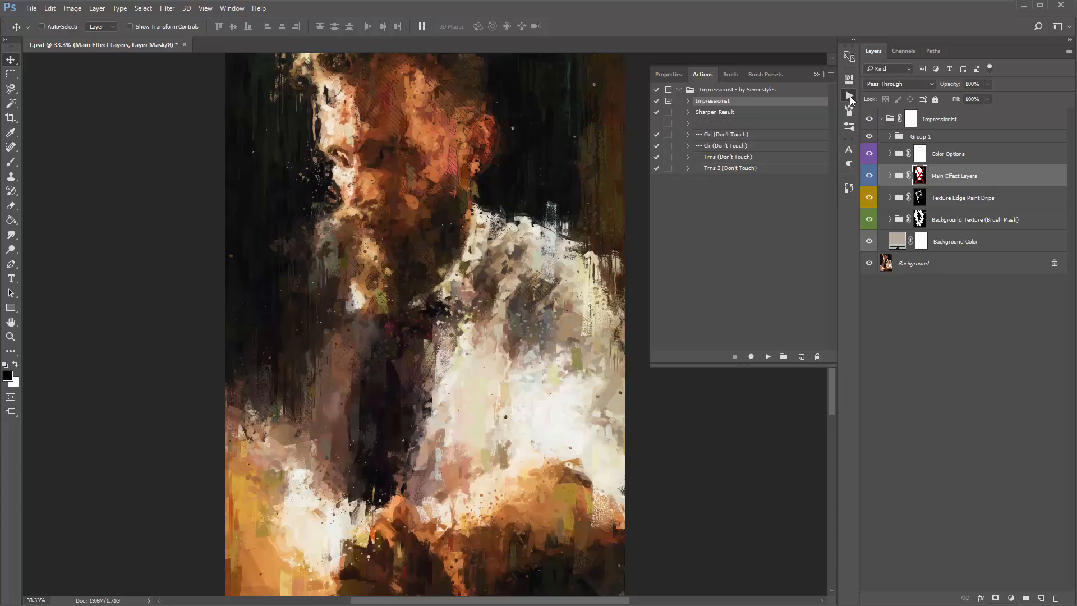
{"action": "left_click", "coordinate": [722, 113]}
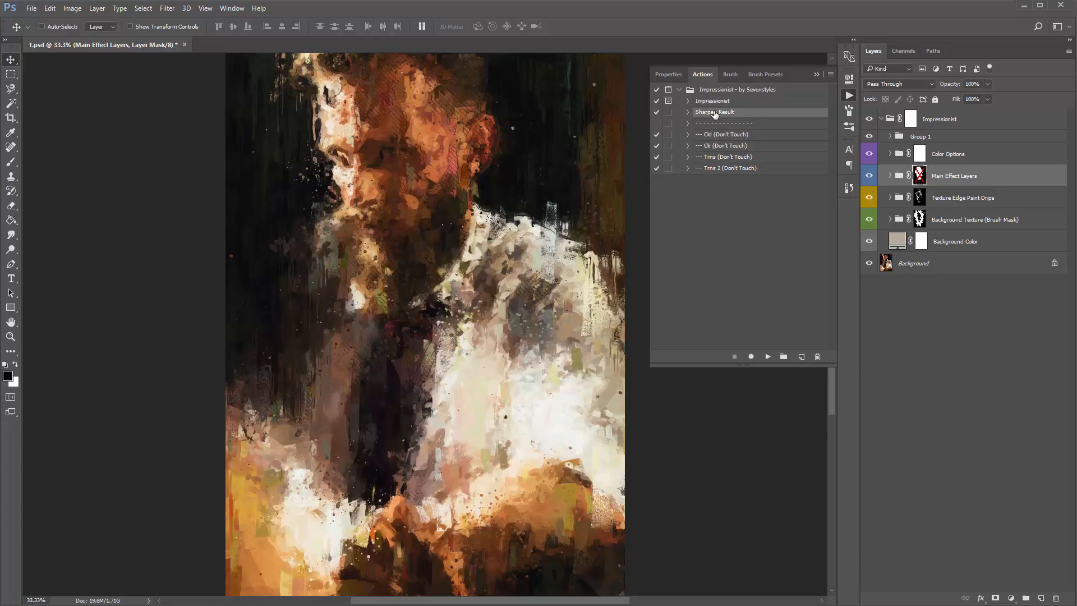
{"action": "left_click", "coordinate": [768, 357]}
{"action": "left_click", "coordinate": [817, 74]}
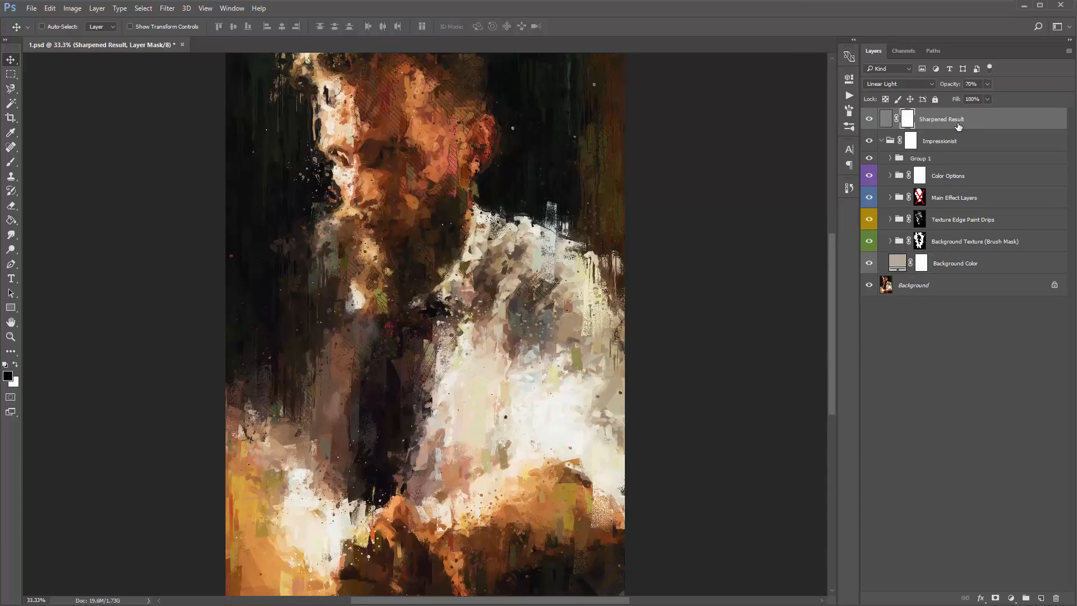
- Compare the portrait with the Sharpened Result layer hidden and shown, and preview the sharpening at different opacities
{"action": "left_click", "coordinate": [864, 119]}
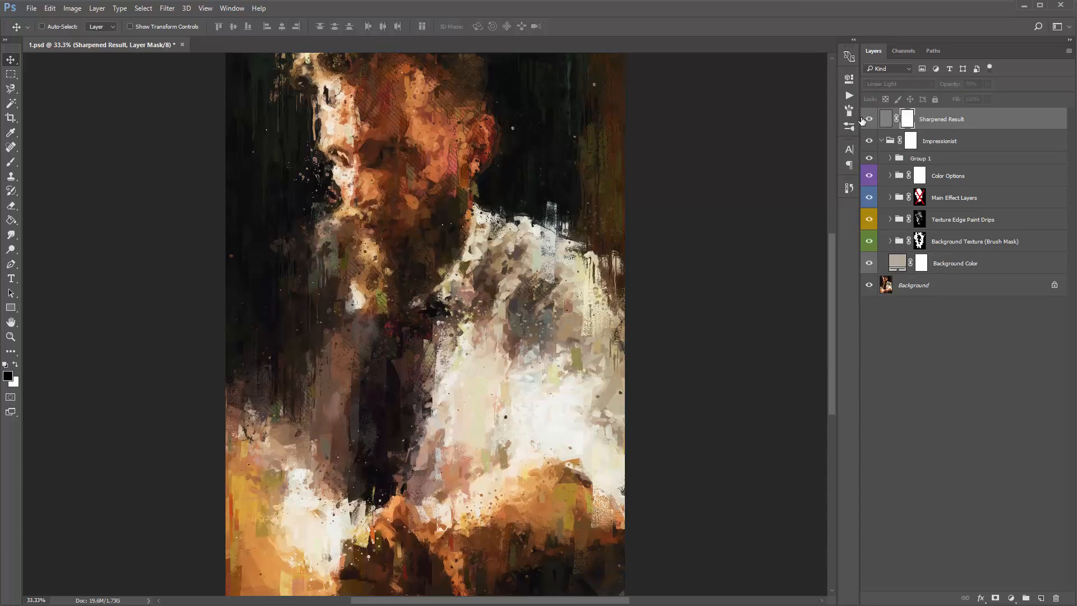
{"action": "left_click", "coordinate": [864, 119]}
{"action": "left_click", "coordinate": [864, 119]}
{"action": "left_click", "coordinate": [863, 119]}
{"action": "left_click", "coordinate": [863, 119]}
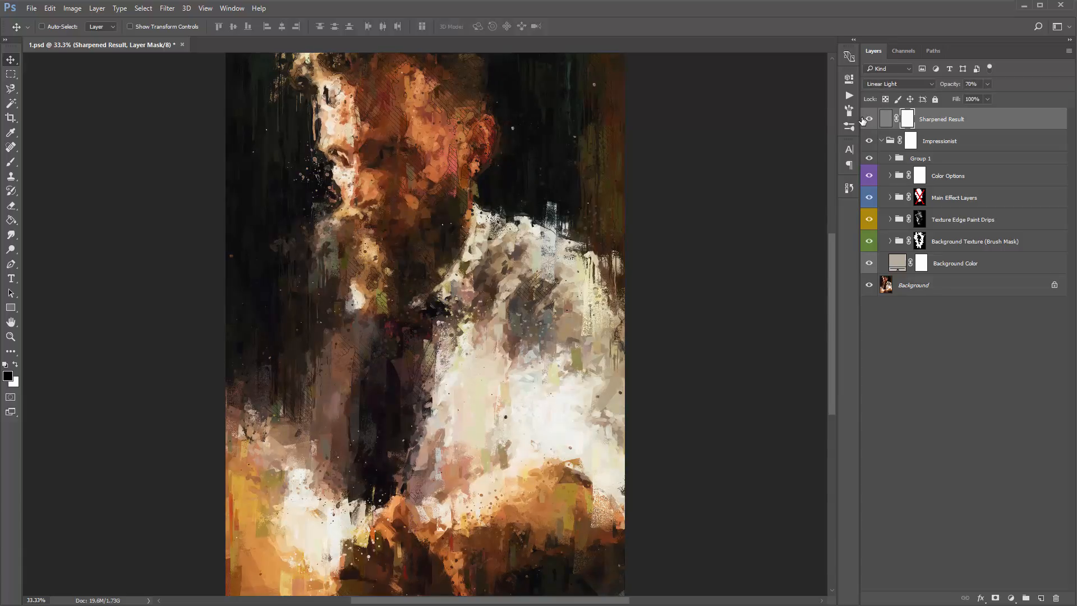
{"action": "left_click", "coordinate": [863, 119]}
{"action": "left_click", "coordinate": [863, 119]}
{"action": "left_click", "coordinate": [864, 119]}
{"action": "left_click", "coordinate": [864, 119]}
{"action": "left_click", "coordinate": [864, 119]}
{"action": "left_click", "coordinate": [863, 119]}
{"action": "left_click", "coordinate": [863, 119]}
{"action": "left_click", "coordinate": [863, 119]}
{"action": "left_click", "coordinate": [863, 119]}
{"action": "left_click", "coordinate": [863, 119]}
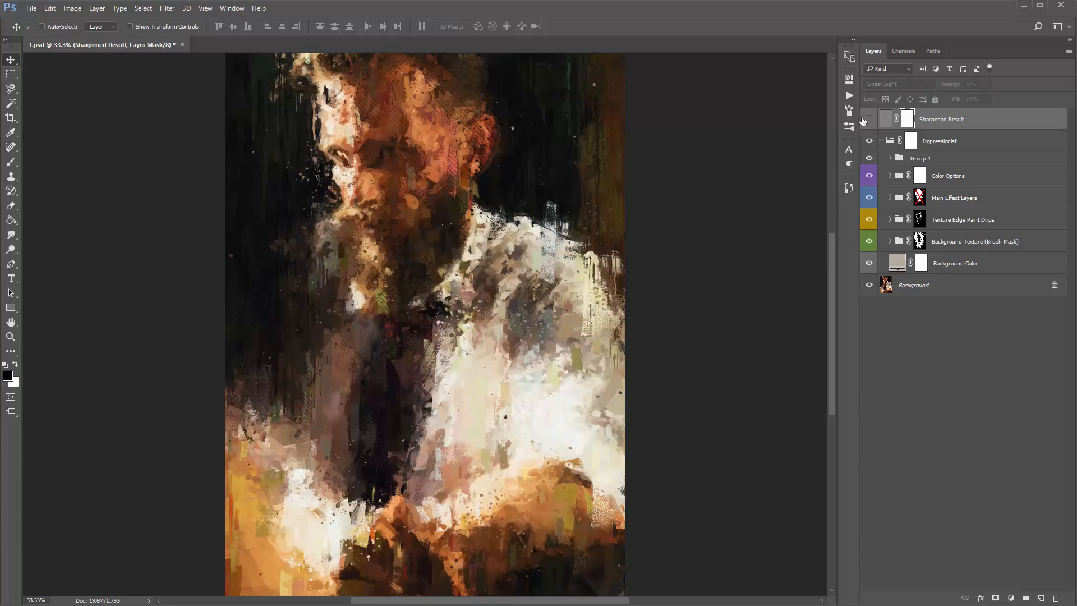
{"action": "left_click", "coordinate": [863, 119]}
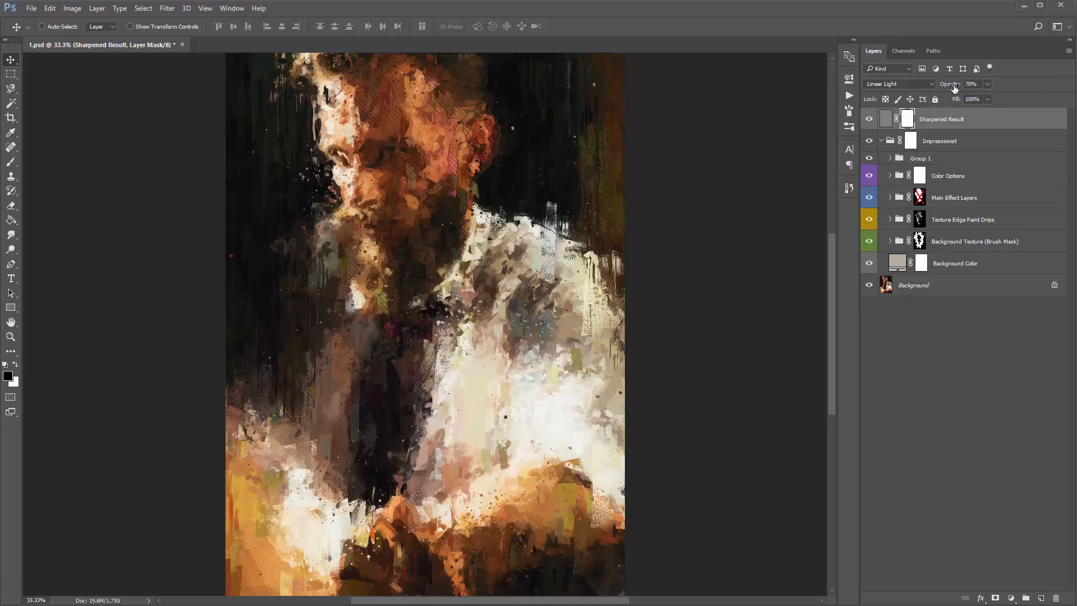
{"action": "left_click_drag", "start_coordinate": [951, 85], "coordinate": [1010, 94]}
{"action": "left_click_drag", "start_coordinate": [948, 91], "coordinate": [939, 89]}
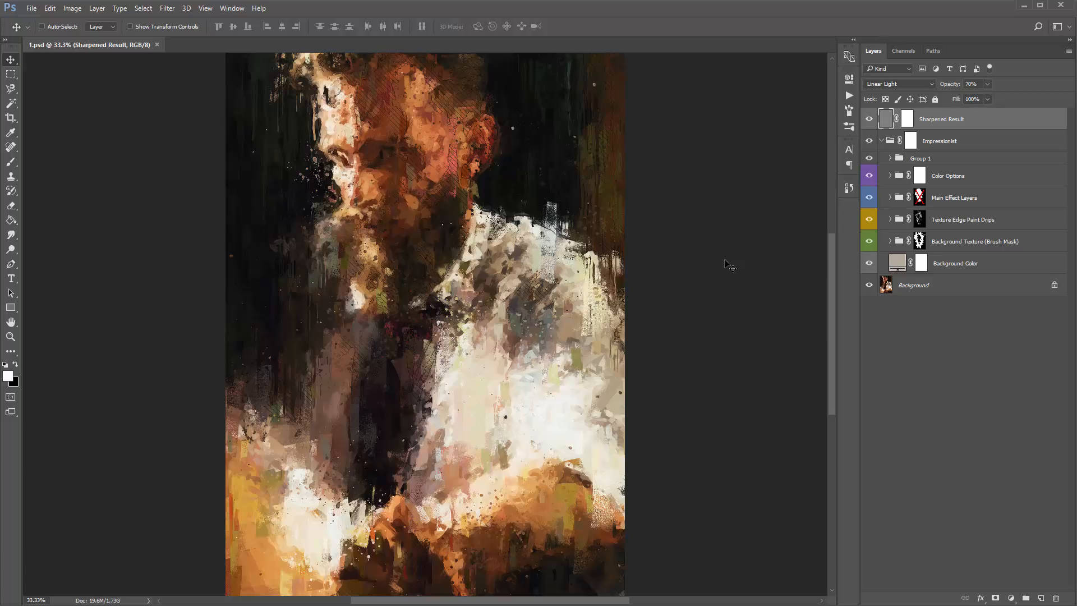
- Re-enable the Main Effect Layers mask to view the partially revealed portrait, and close 1.psd without saving
{"action": "left_click", "coordinate": [917, 199]}
{"action": "left_click", "coordinate": [918, 200], "text": "shift"}
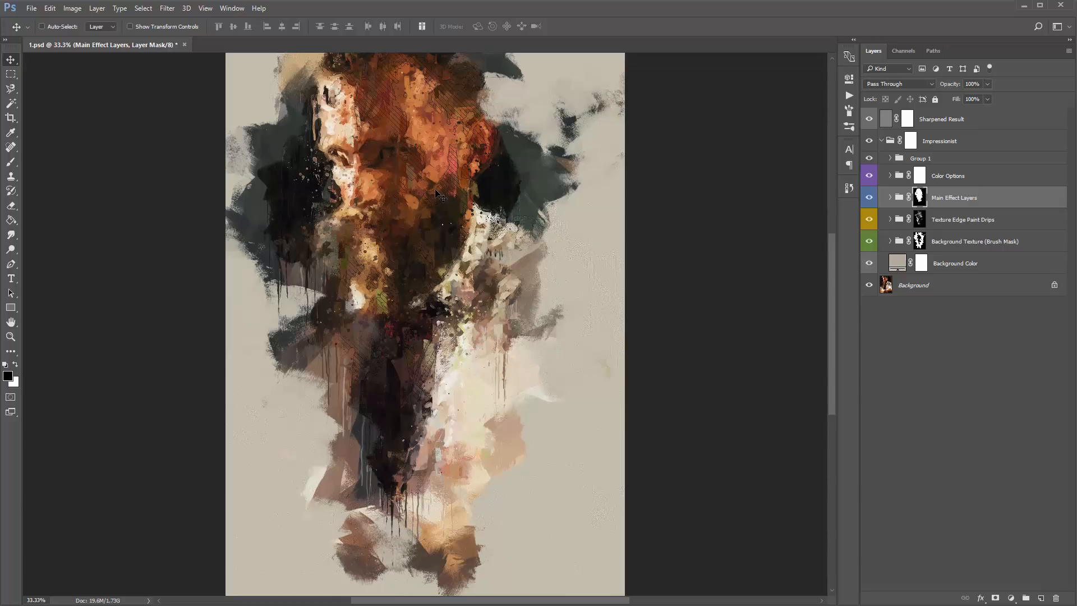
{"action": "key", "text": "ctrl+w"}
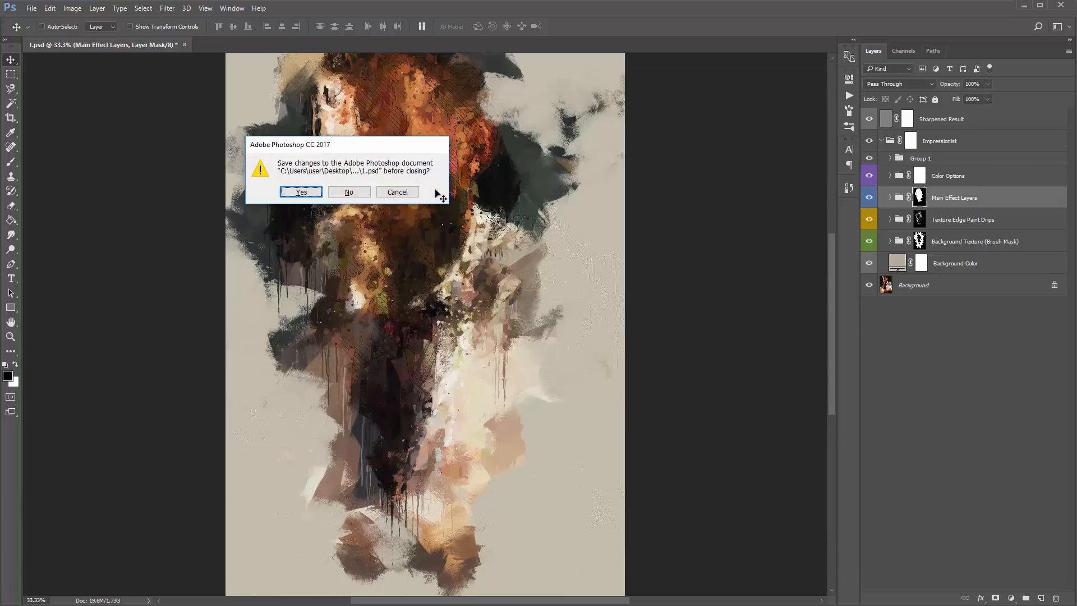
{"action": "key", "text": "n"}
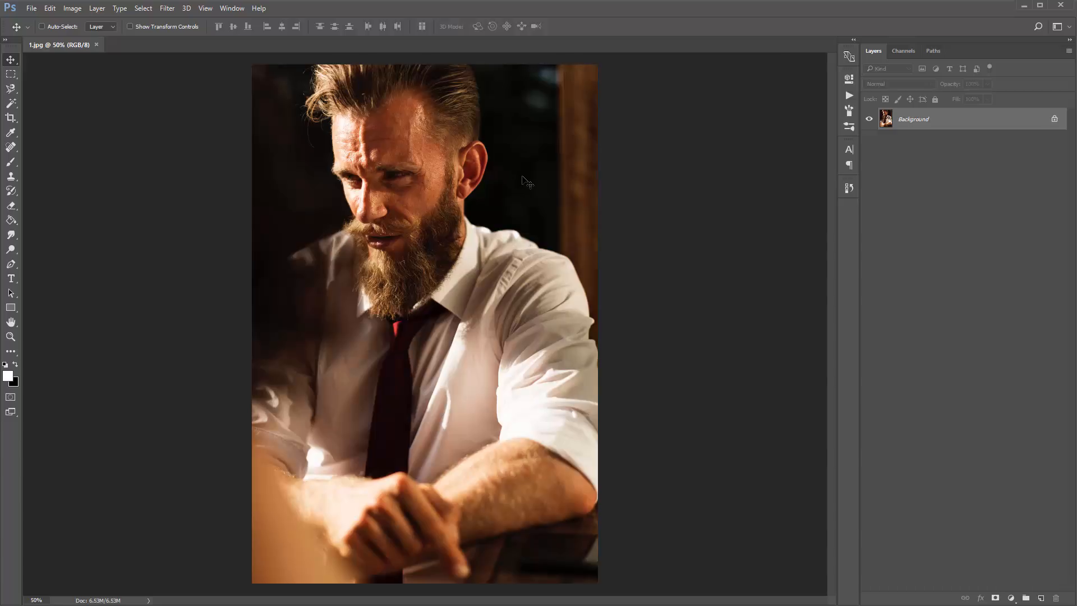
- Resize the original photo 1.jpg to a height of 3200 pixels and fit it to the view
{"action": "left_click", "coordinate": [72, 8]}
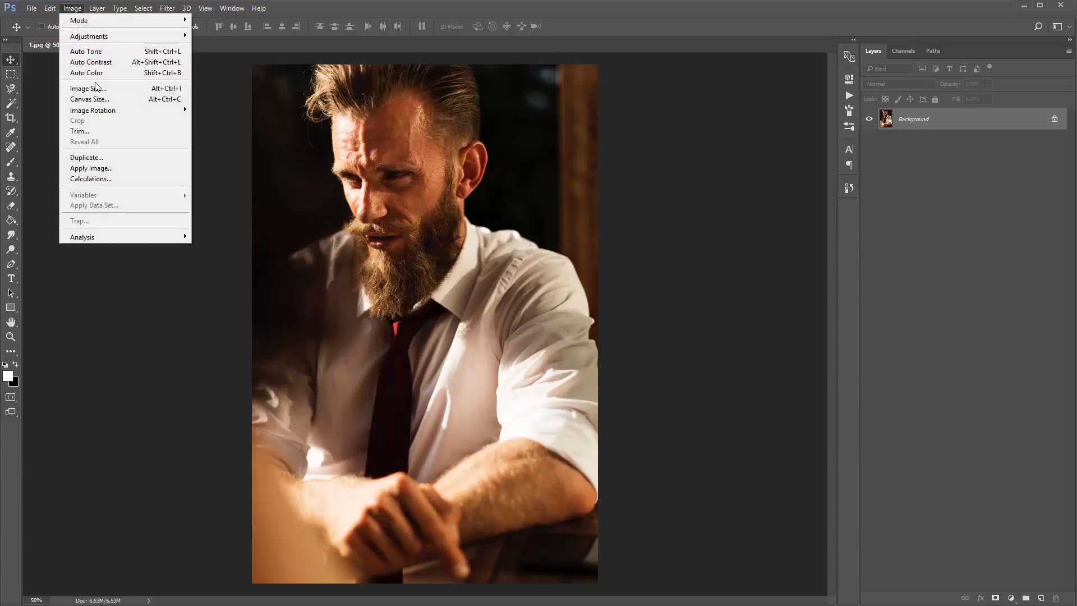
{"action": "left_click", "coordinate": [96, 89]}
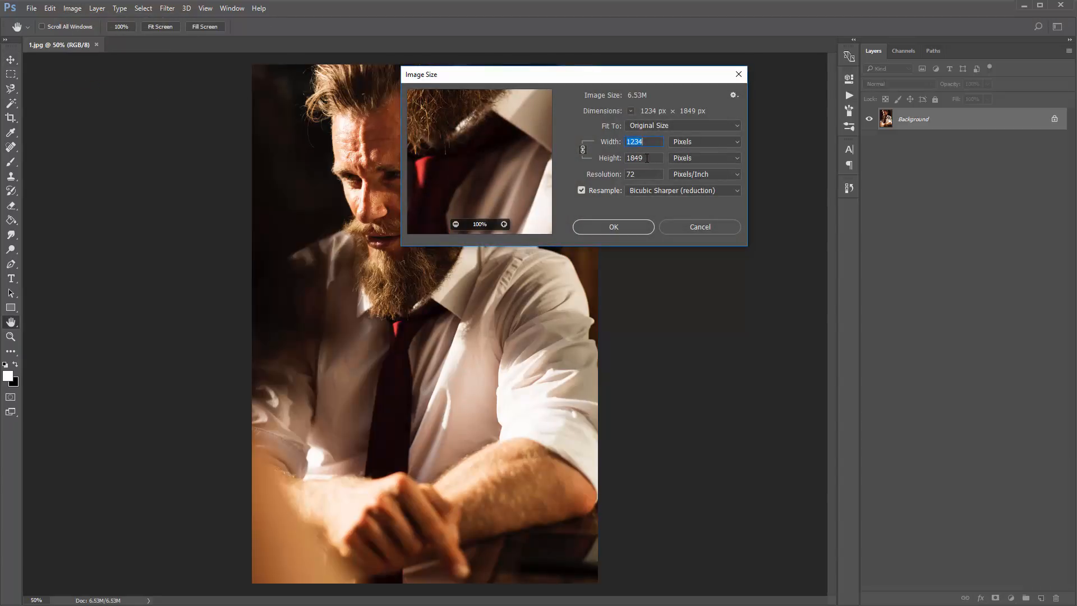
{"action": "left_click_drag", "start_coordinate": [644, 159], "coordinate": [510, 162]}
{"action": "type", "text": "3200"}
{"action": "key", "text": "Return"}
{"action": "key", "text": "ctrl+minus"}
{"action": "key", "text": "ctrl+minus"}
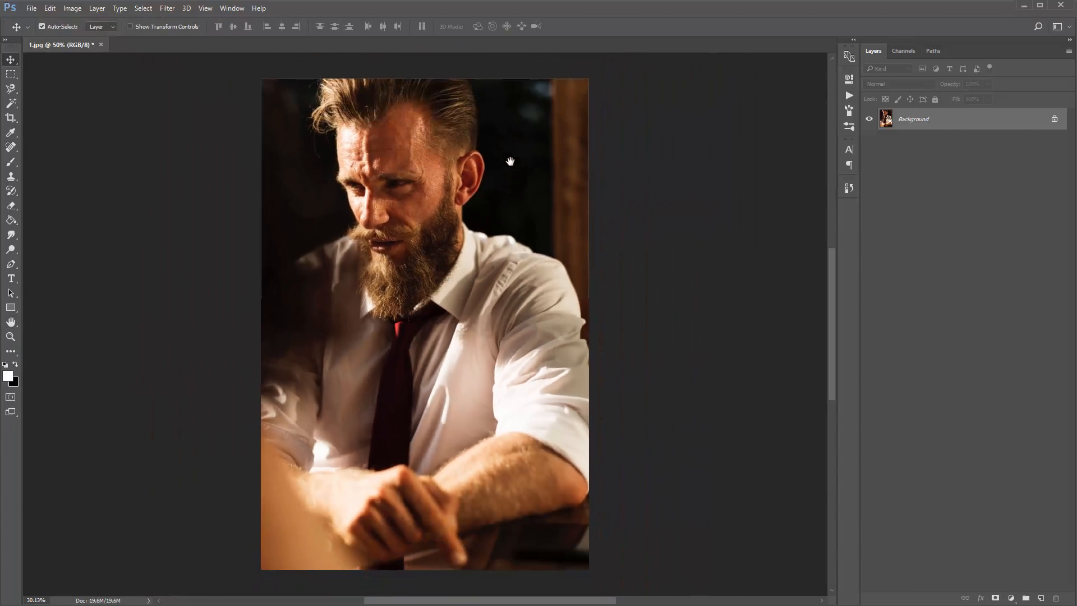
{"action": "key", "text": "ctrl+0"}
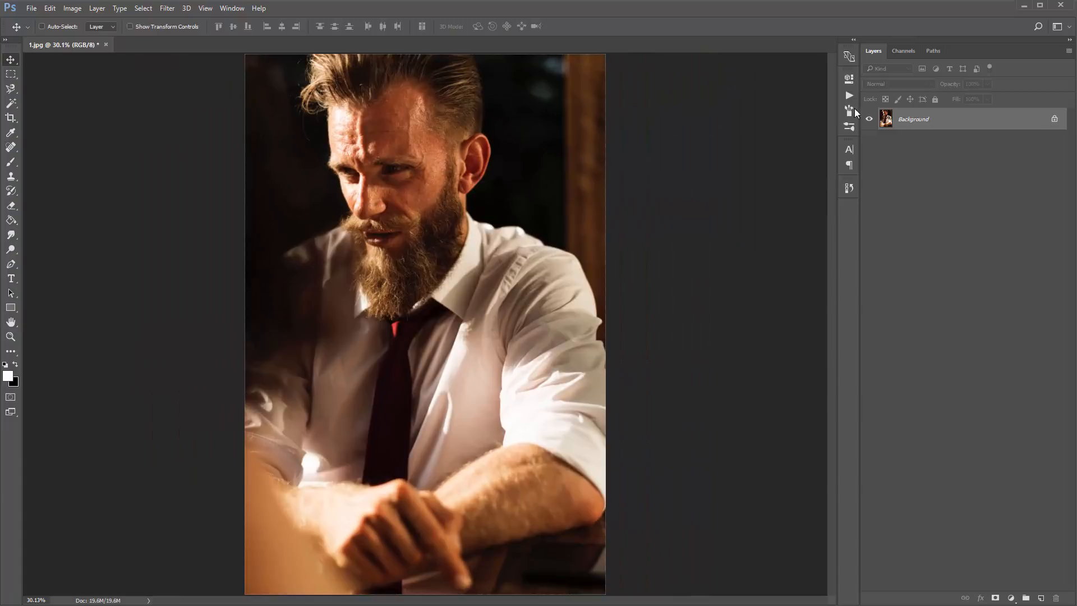
- Play the Impressionist action on the resized photo up to the brushing stage and dismiss its message
{"action": "left_click", "coordinate": [850, 96]}
{"action": "left_click", "coordinate": [715, 100]}
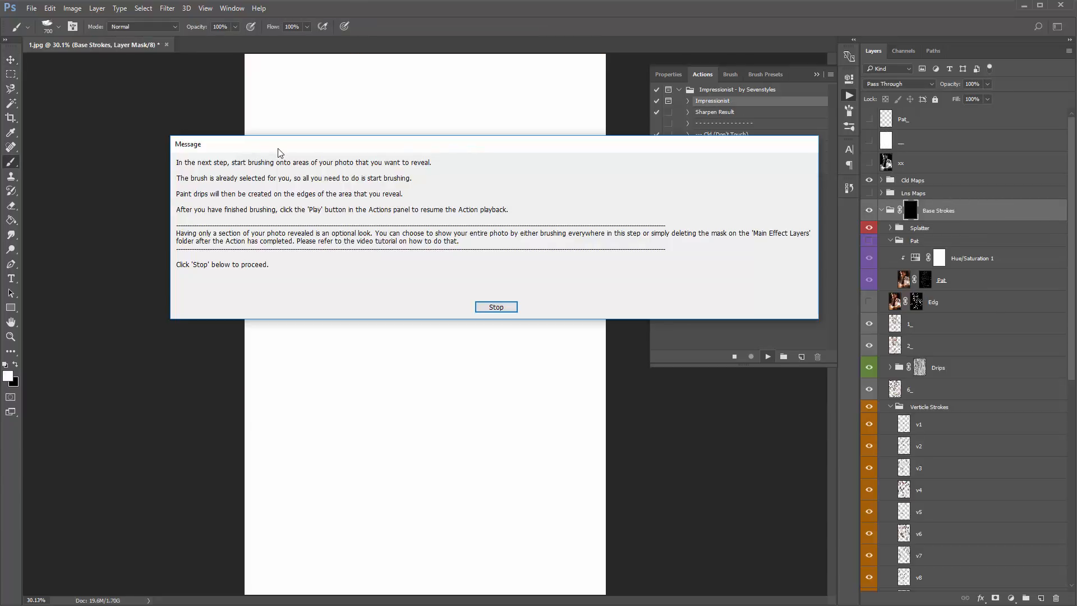
{"action": "left_click", "coordinate": [503, 308]}
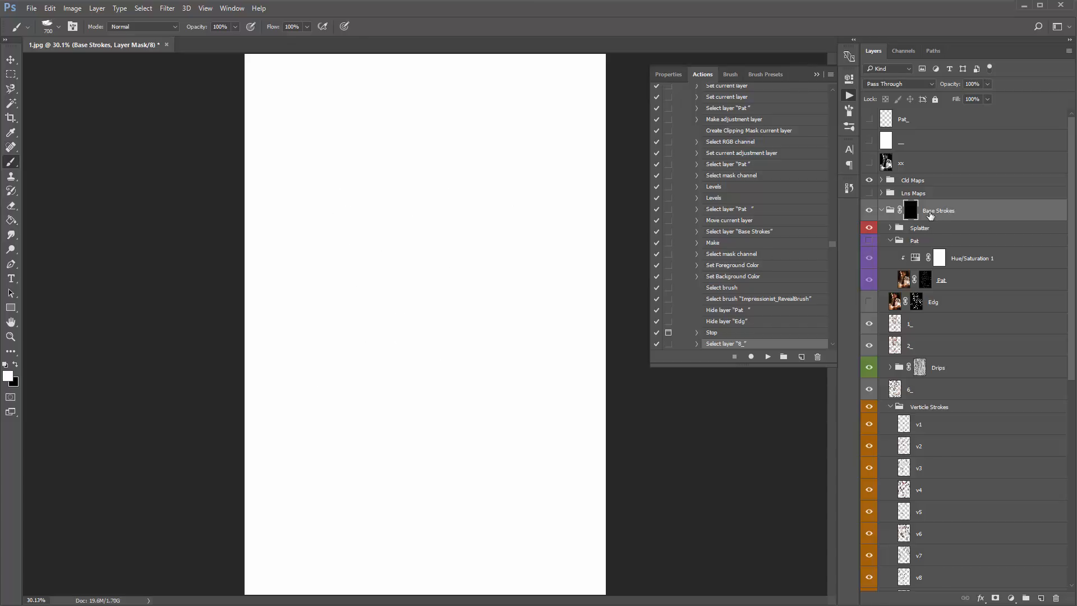
- Disable the Base Strokes mask to reveal the entire photo, and resume the action through its background brushing message
{"action": "left_click", "coordinate": [912, 216], "text": "shift"}
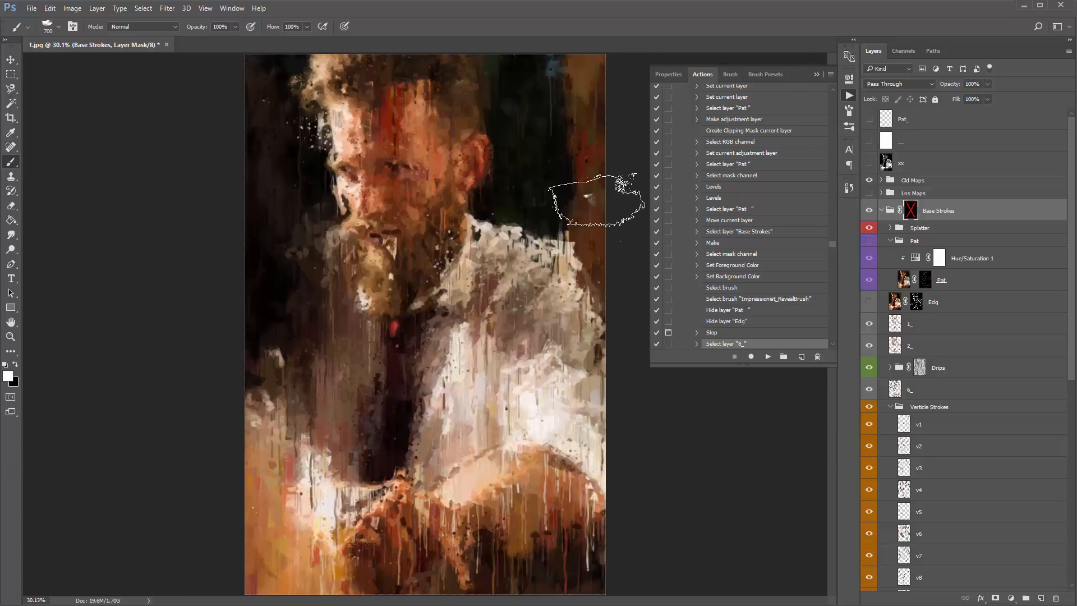
{"action": "key", "text": "ctrl+plus"}
{"action": "scroll", "coordinate": [585, 375], "scroll_direction": "up", "scroll_amount": 1}
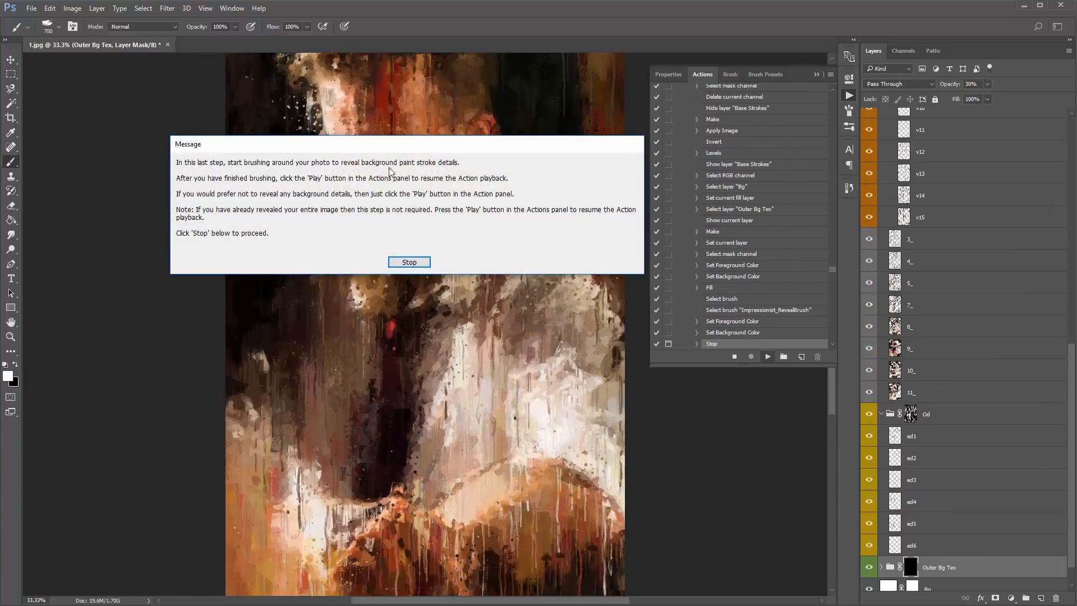
{"action": "left_click_drag", "start_coordinate": [367, 141], "coordinate": [354, 154]}
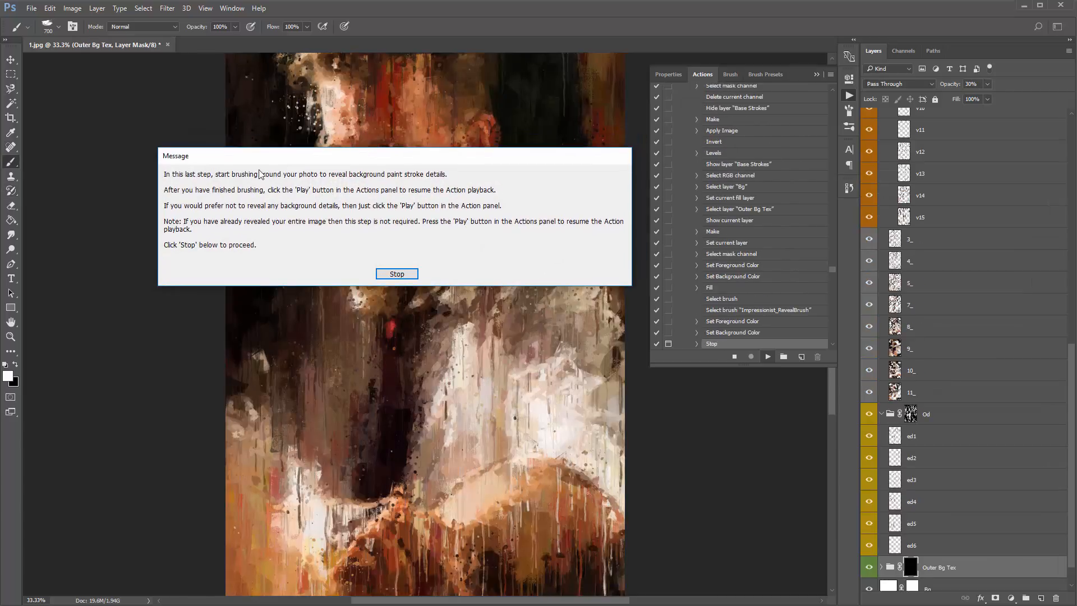
{"action": "left_click", "coordinate": [396, 276]}
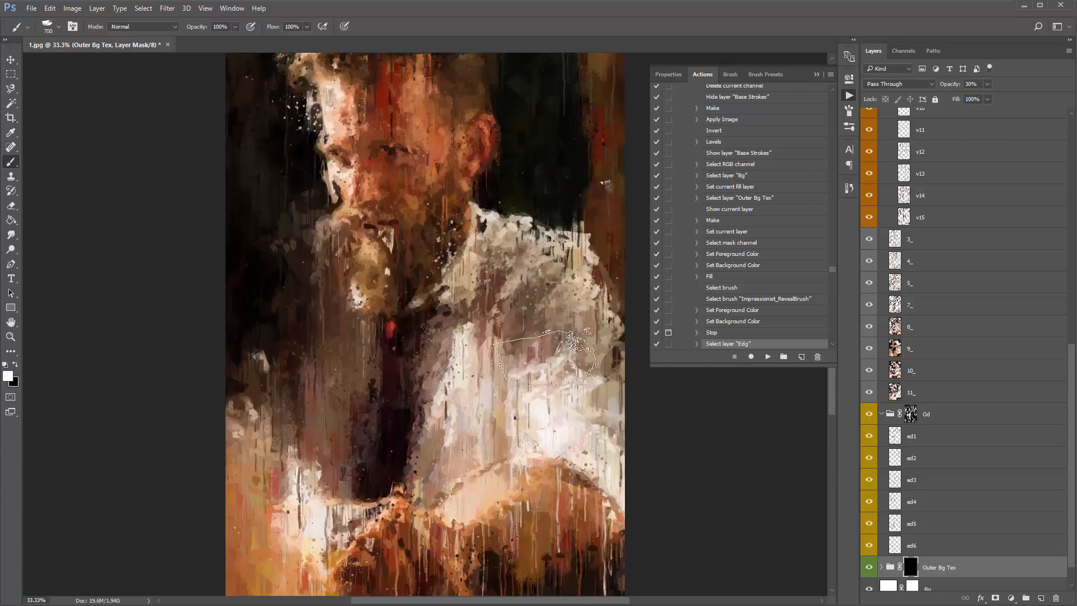
- Resume the Impressionist action from the background brushing stage and let it run to its end
{"action": "left_click", "coordinate": [768, 357]}
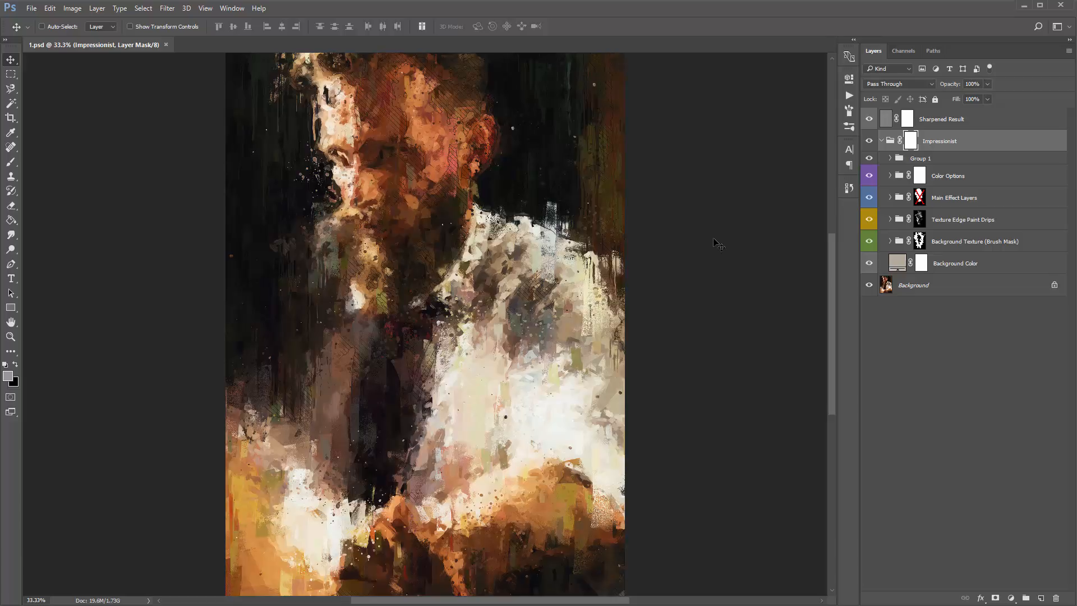
- Add the text "Impressionist" on a new layer above Sharpened Result, over the man's chest
{"action": "key", "text": "t"}
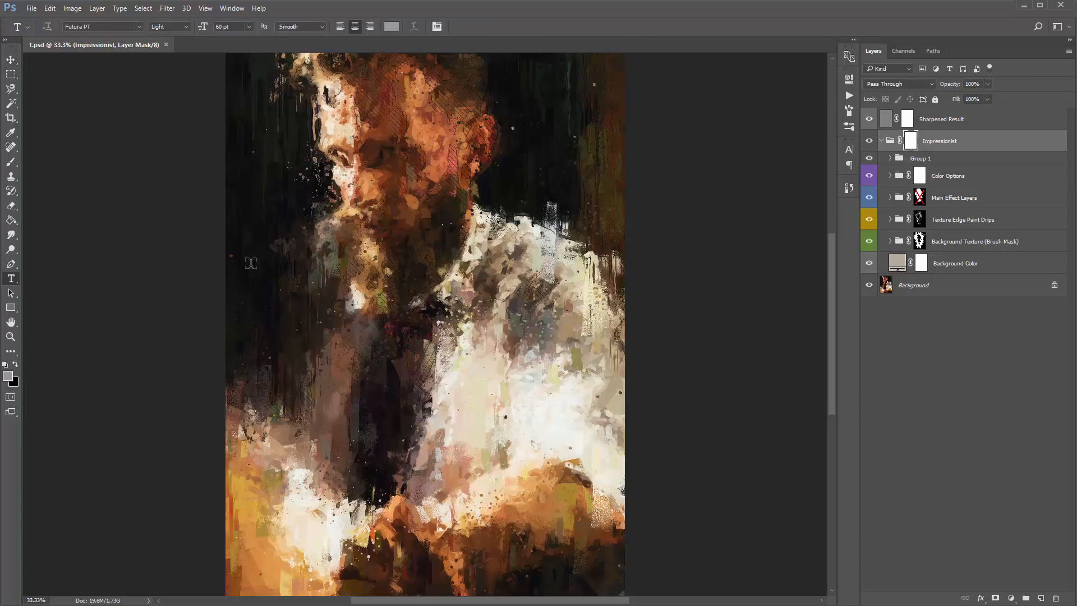
{"action": "left_click", "coordinate": [949, 126]}
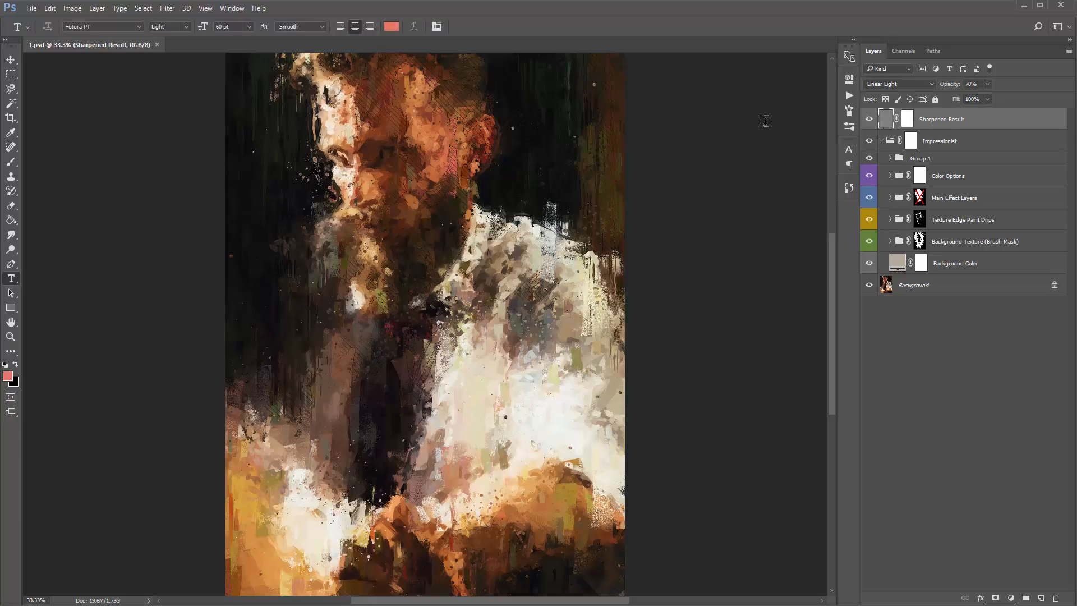
{"action": "key", "text": "ctrl+shift+n"}
{"action": "key", "text": "Return"}
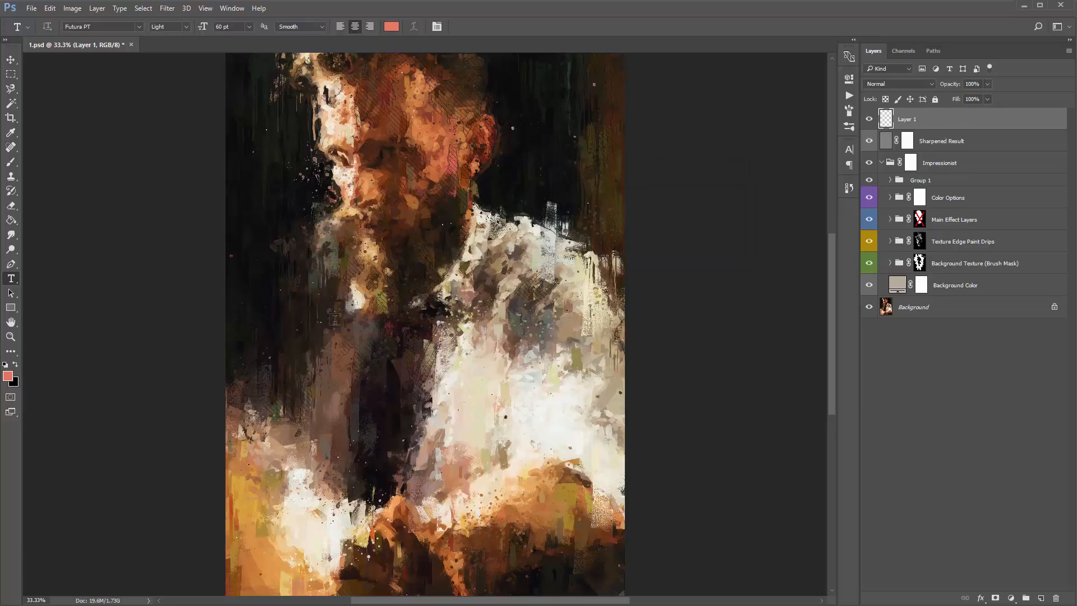
{"action": "left_click", "coordinate": [316, 337]}
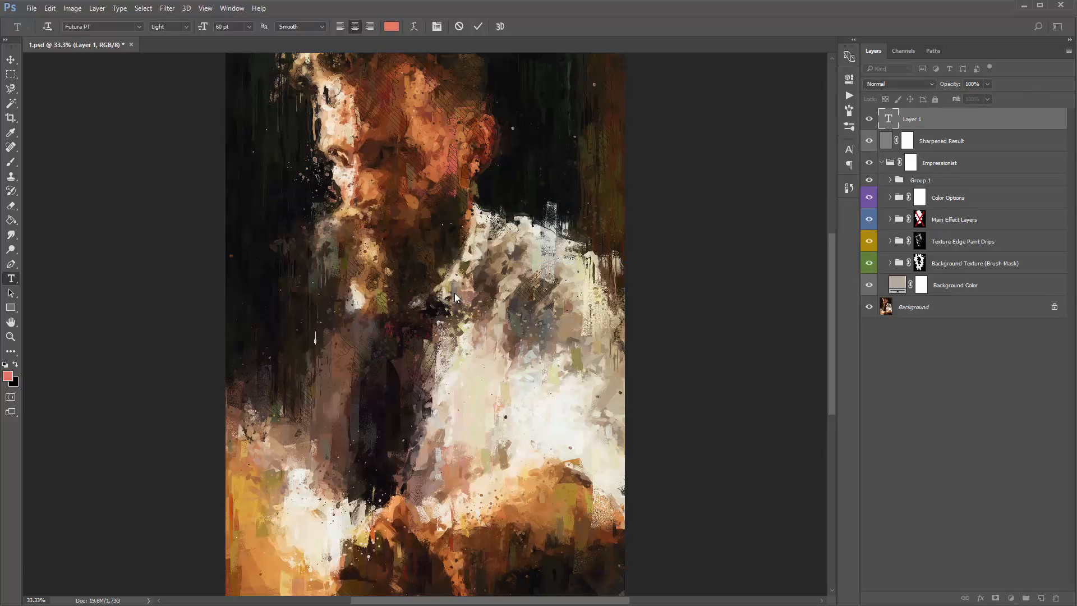
{"action": "type", "text": "Impressionist"}
{"action": "key", "text": "ctrl+Return"}
- Scale the Impressionist text up to about 155 pt
{"action": "key", "text": "ctrl+t"}
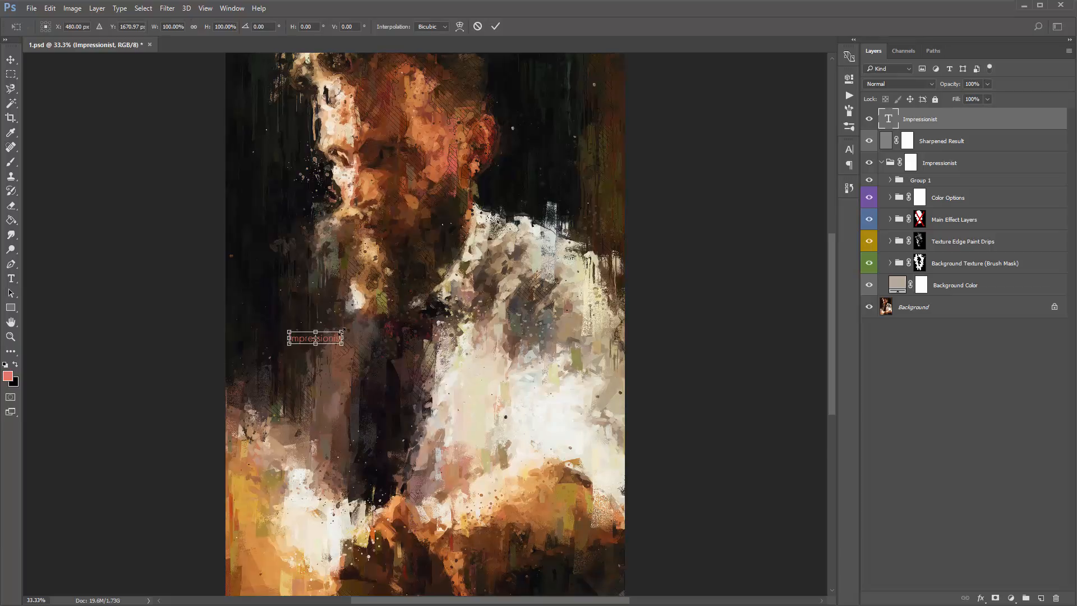
{"action": "left_click_drag", "start_coordinate": [342, 331], "coordinate": [412, 307]}
{"action": "key", "text": "Return"}
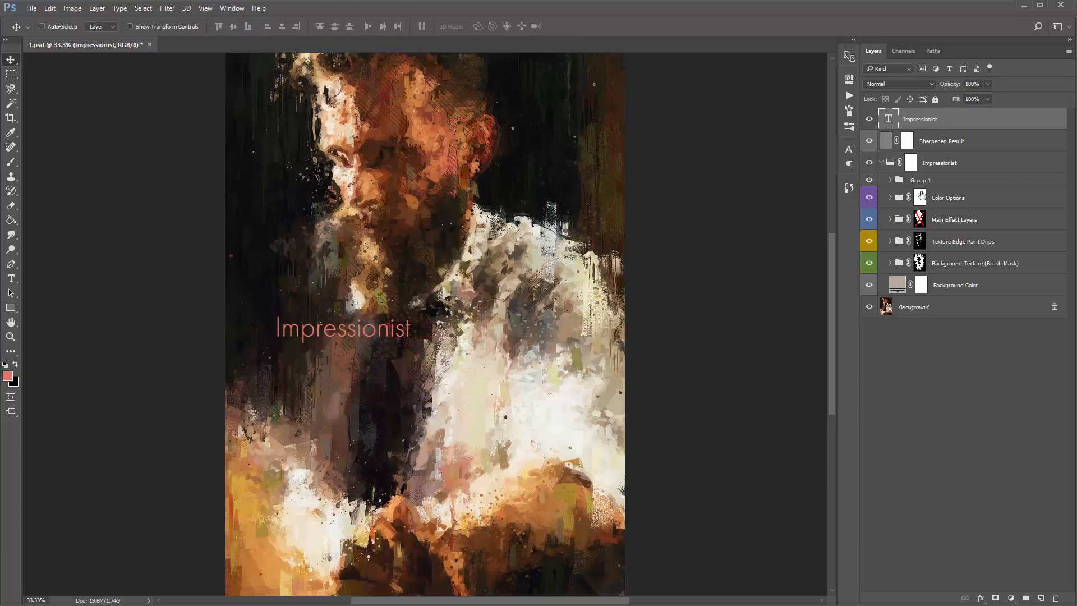
- Expand Main Effect Layers and move the Impressionist text layer between Verticle Paint Strokes 7 copy and 8 copy
{"action": "left_click", "coordinate": [890, 219]}
{"action": "scroll", "coordinate": [960, 261], "scroll_direction": "down", "scroll_amount": 3}
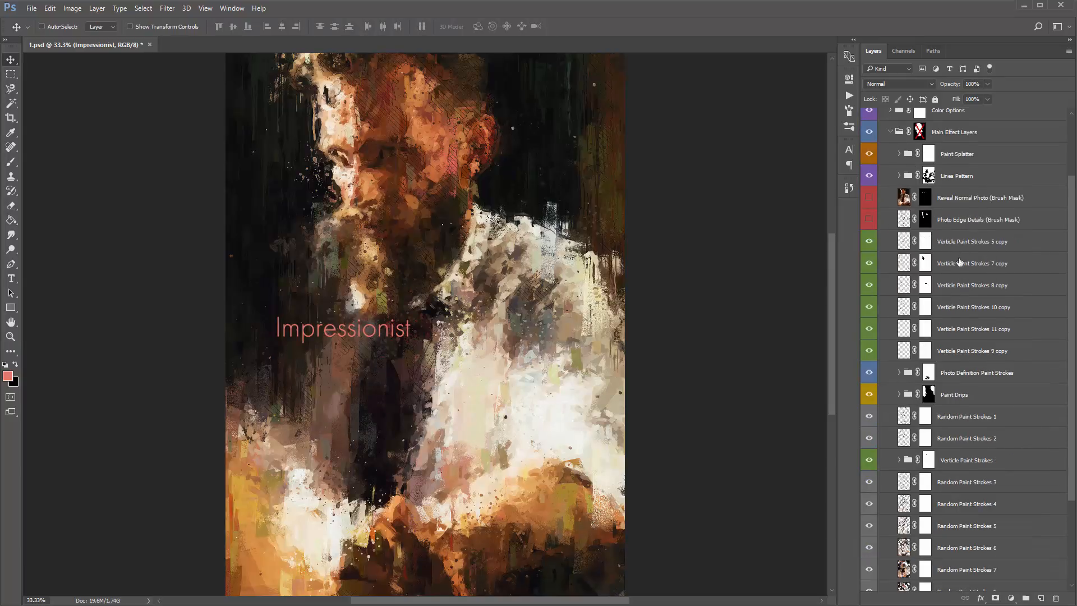
{"action": "scroll", "coordinate": [964, 273], "scroll_direction": "up", "scroll_amount": 3}
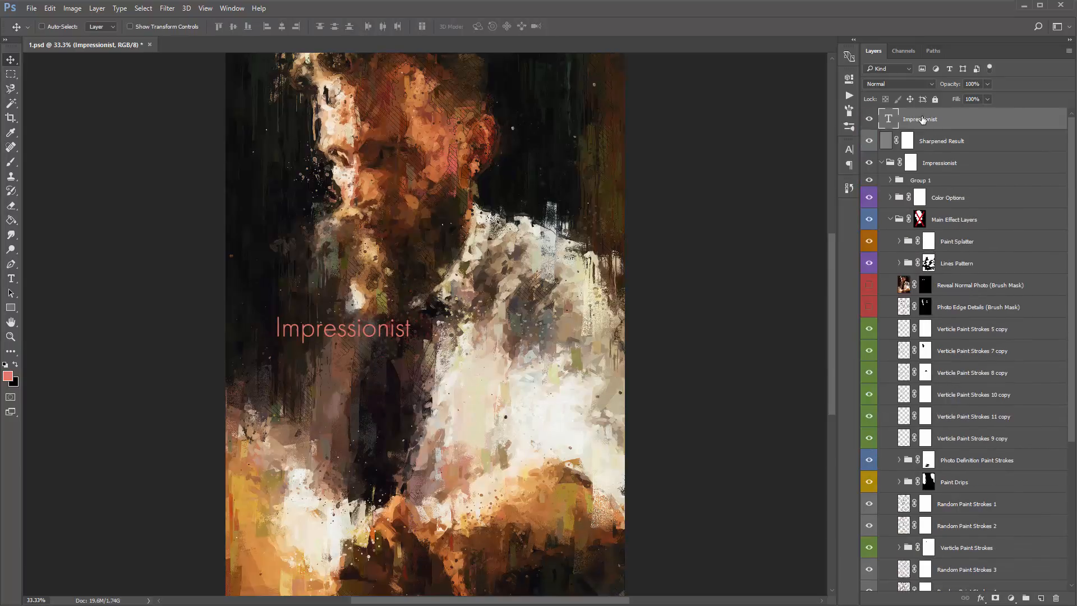
{"action": "left_click_drag", "start_coordinate": [934, 120], "coordinate": [999, 355]}
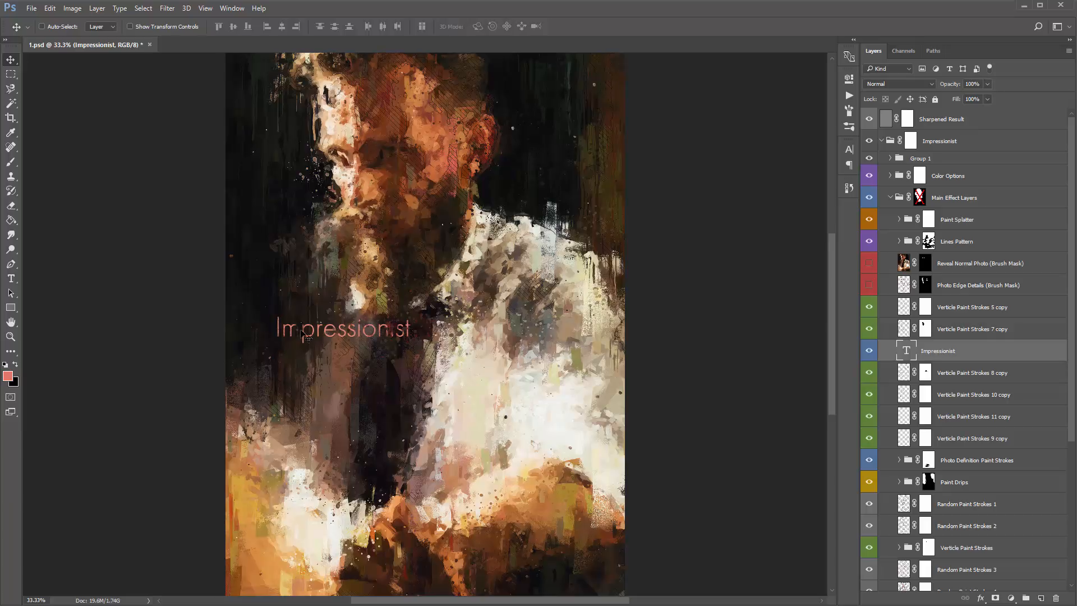
- Try the text layer at lower positions among the paint strokes and settle it directly below the Paint Drips group
{"action": "scroll", "coordinate": [947, 370], "scroll_direction": "down", "scroll_amount": 1}
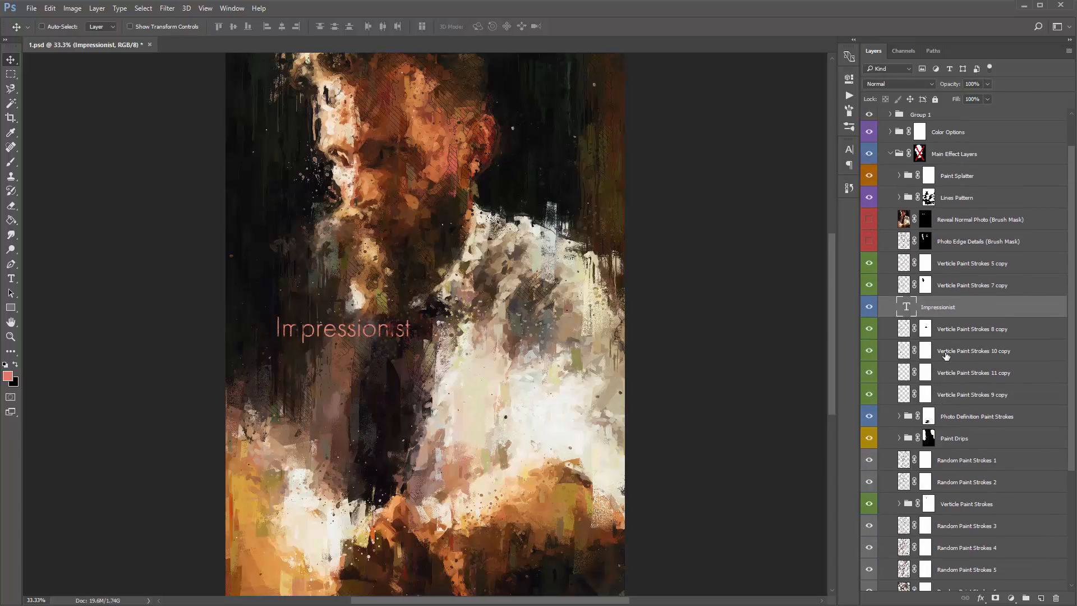
{"action": "scroll", "coordinate": [912, 400], "scroll_direction": "down", "scroll_amount": 3}
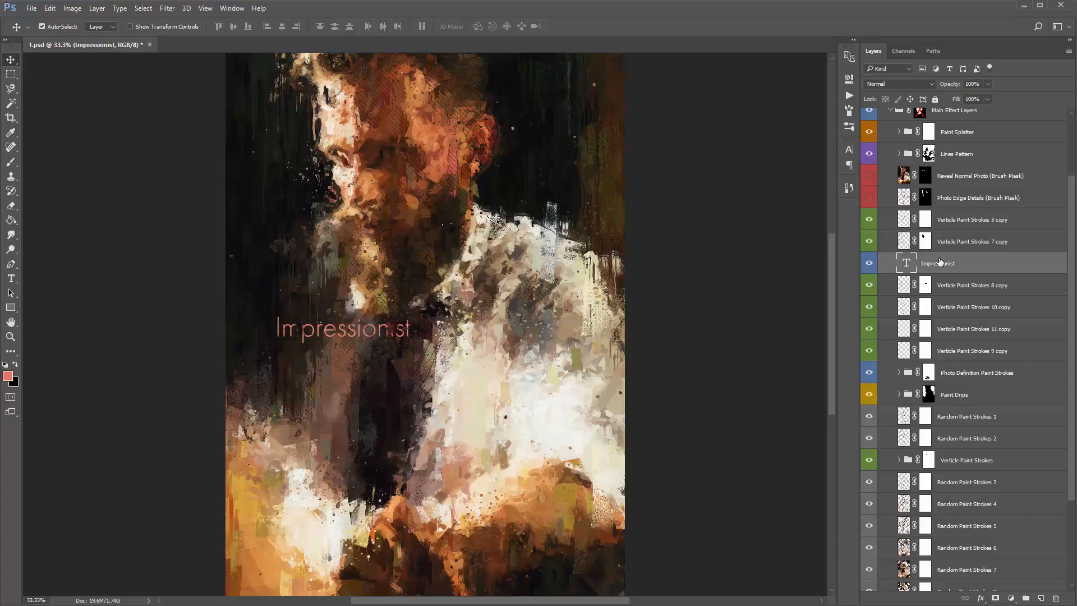
{"action": "key", "text": "ctrl+bracketleft"}
{"action": "key", "text": "ctrl+bracketleft"}
{"action": "key", "text": "ctrl+bracketleft"}
{"action": "key", "text": "ctrl+bracketleft"}
{"action": "key", "text": "ctrl+bracketleft"}
{"action": "key", "text": "ctrl+bracketleft"}
{"action": "key", "text": "ctrl+bracketleft"}
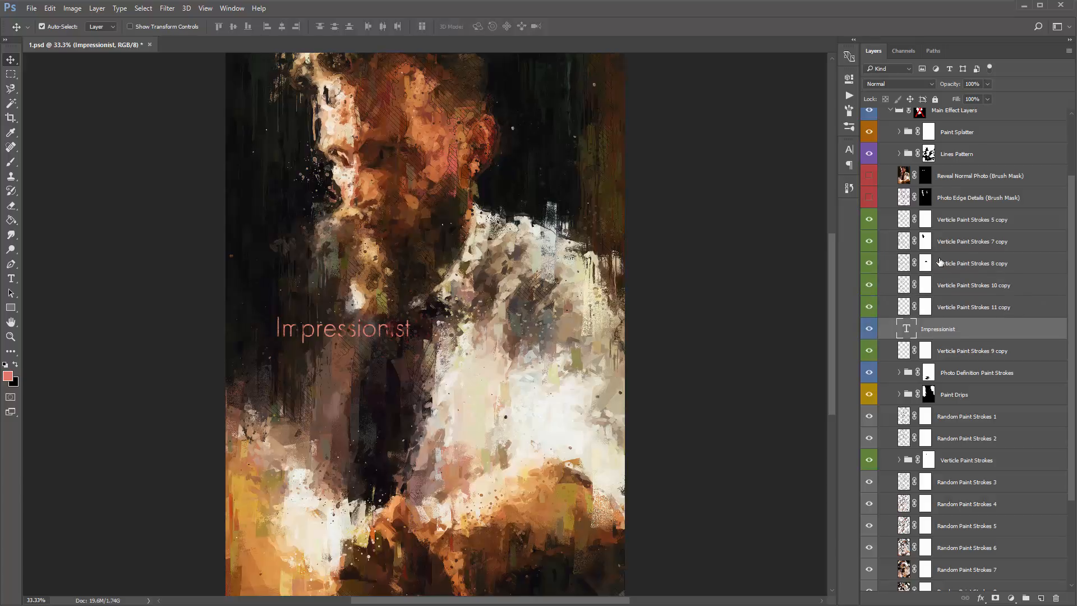
{"action": "key", "text": "ctrl+bracketleft"}
{"action": "key", "text": "ctrl+bracketleft"}
{"action": "key", "text": "ctrl+bracketleft"}
{"action": "key", "text": "ctrl+bracketleft"}
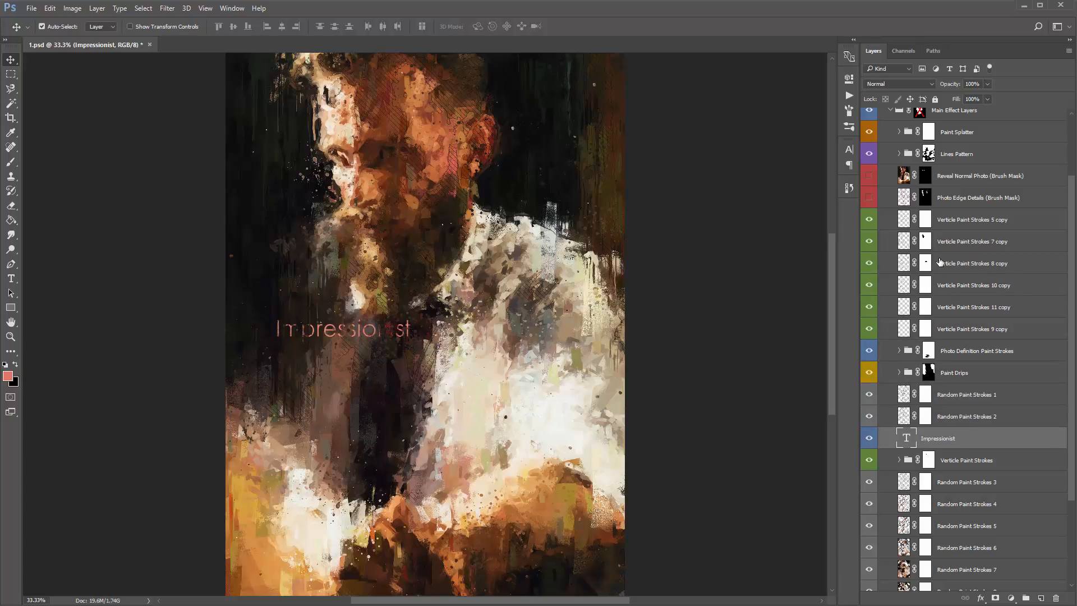
{"action": "key", "text": "ctrl+bracketleft"}
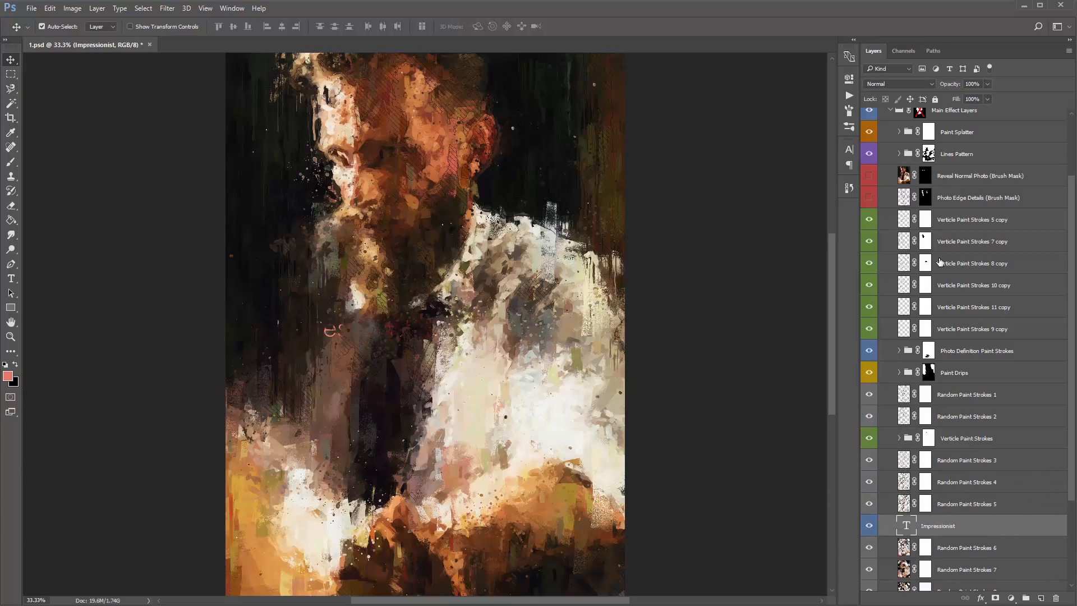
{"action": "key", "text": "ctrl+bracketleft"}
{"action": "key", "text": "ctrl+bracketright"}
{"action": "key", "text": "ctrl+bracketright"}
{"action": "key", "text": "ctrl+bracketright"}
{"action": "key", "text": "ctrl+bracketright"}
{"action": "key", "text": "ctrl+bracketright"}
{"action": "key", "text": "ctrl+bracketright"}
{"action": "key", "text": "ctrl+bracketright"}
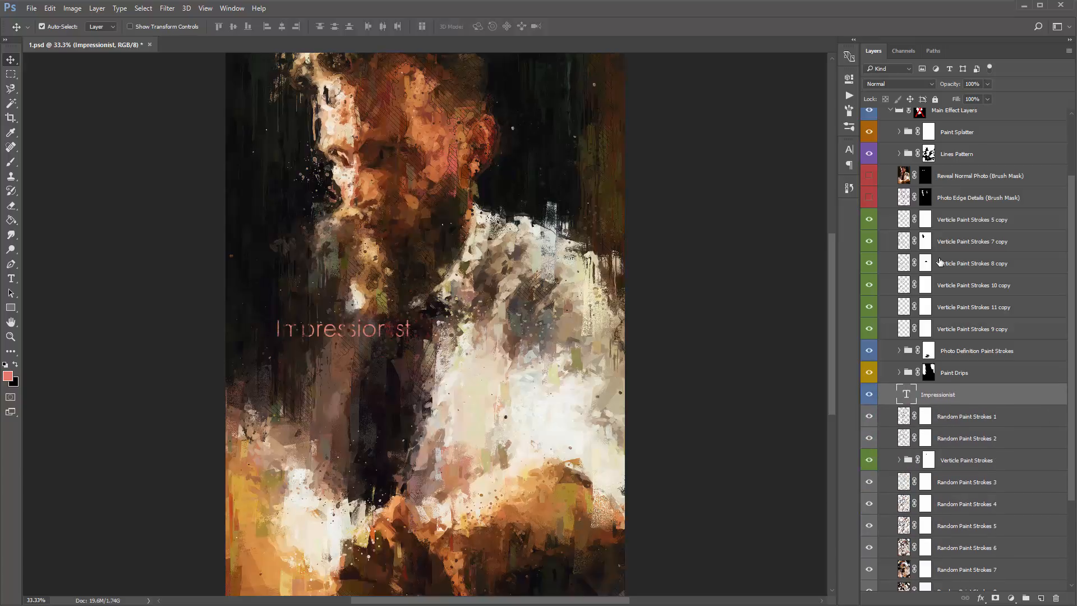
- Duplicate the Impressionist text layer and place the copy over the dark background beside the man's head
{"action": "left_click", "coordinate": [958, 380]}
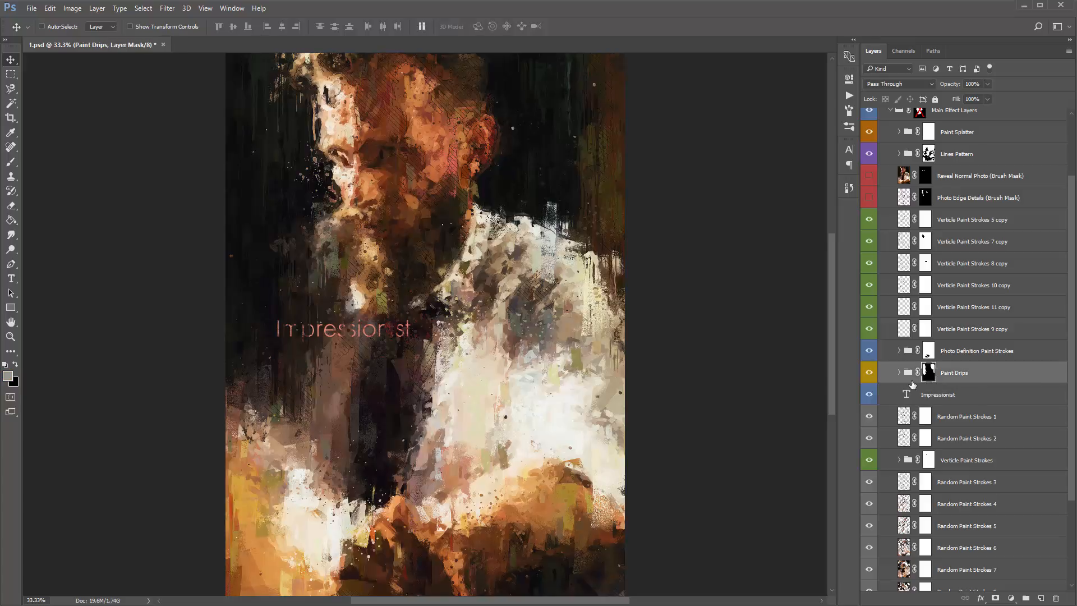
{"action": "left_click", "coordinate": [927, 393]}
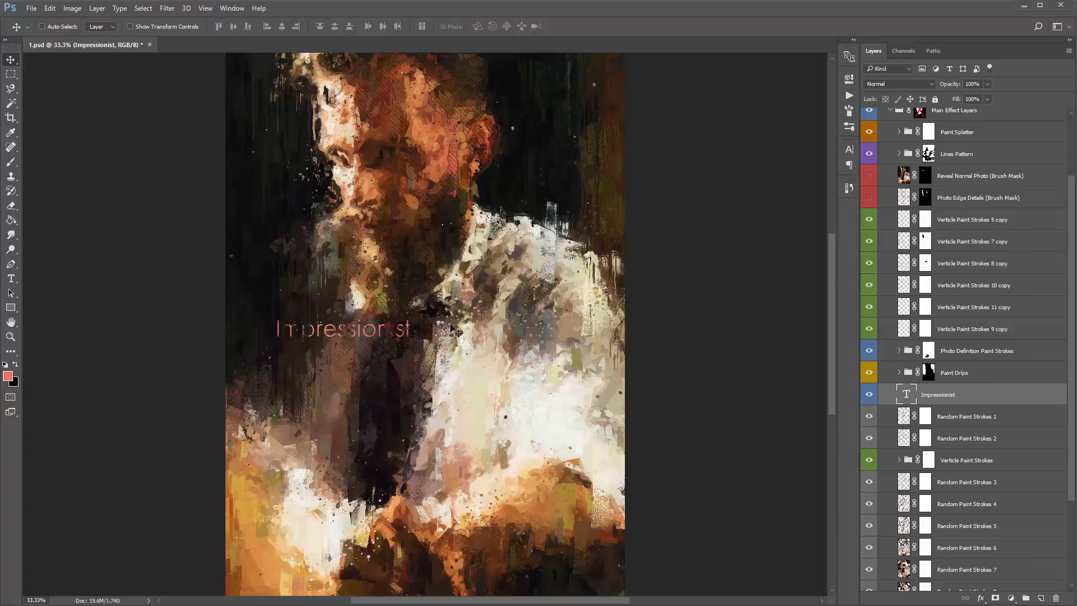
{"action": "left_click_drag", "start_coordinate": [449, 326], "coordinate": [585, 133]}
{"action": "key", "text": "ctrl+z"}
{"action": "left_click_drag", "start_coordinate": [941, 395], "coordinate": [952, 387]}
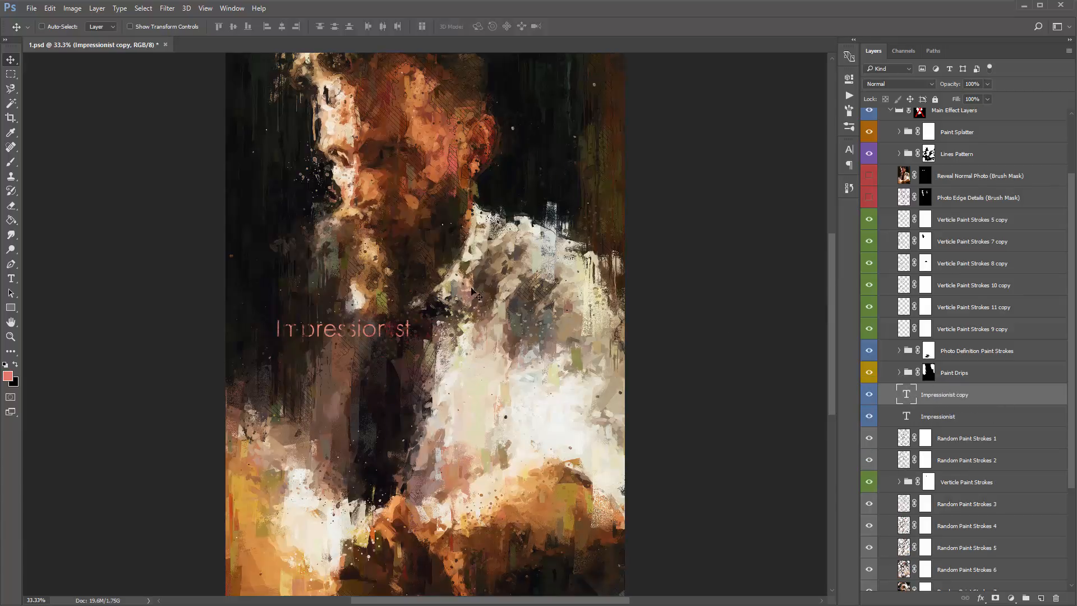
{"action": "left_click_drag", "start_coordinate": [381, 321], "coordinate": [563, 163]}
{"action": "key", "text": "t"}
{"action": "left_click", "coordinate": [557, 171]}
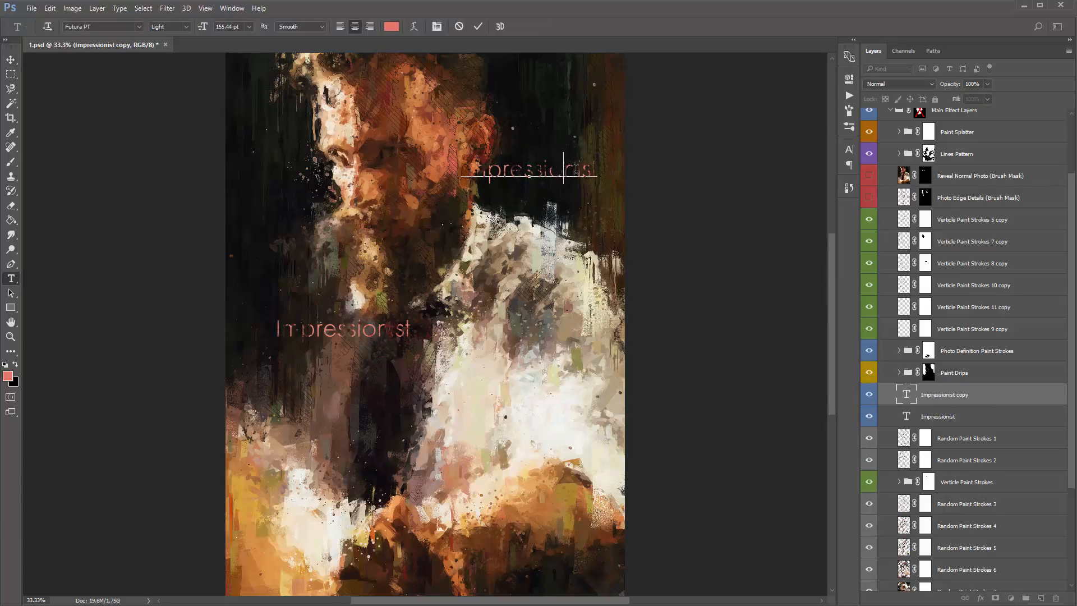
{"action": "key", "text": "ctrl+a"}
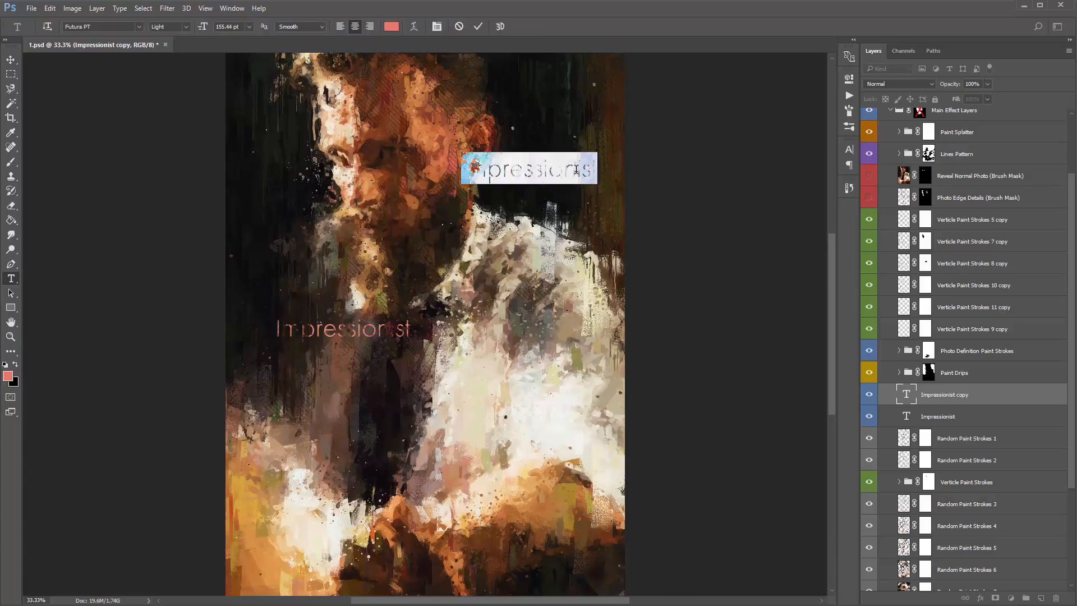
{"action": "left_click", "coordinate": [14, 60]}
- Enlarge the duplicated text to about 547 pt and move it across the top of the portrait
{"action": "key", "text": "ctrl+t"}
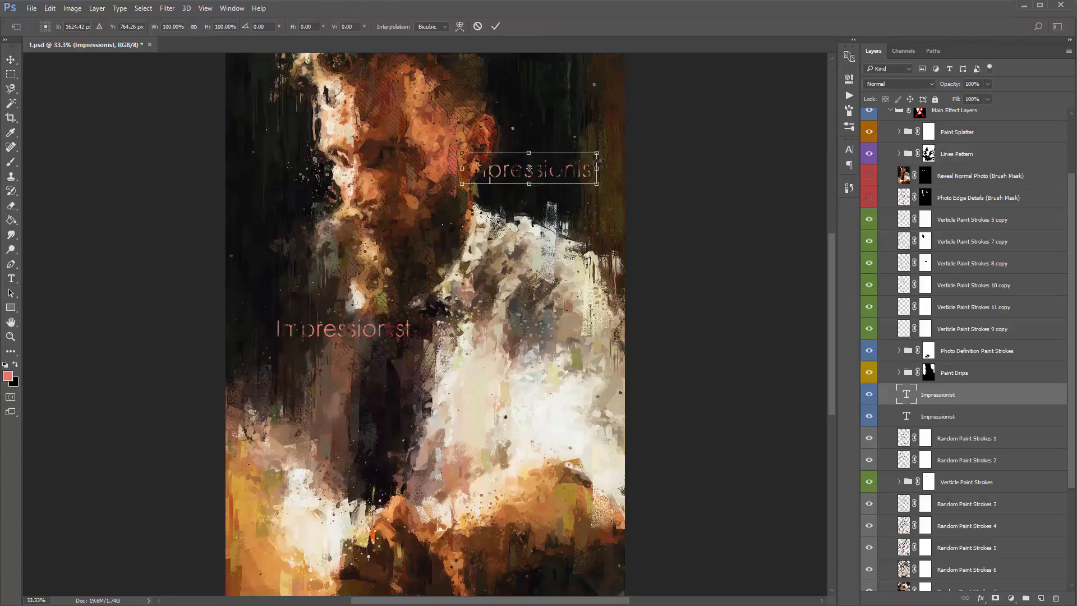
{"action": "left_click_drag", "start_coordinate": [597, 152], "coordinate": [796, 59]}
{"action": "key", "text": "Return"}
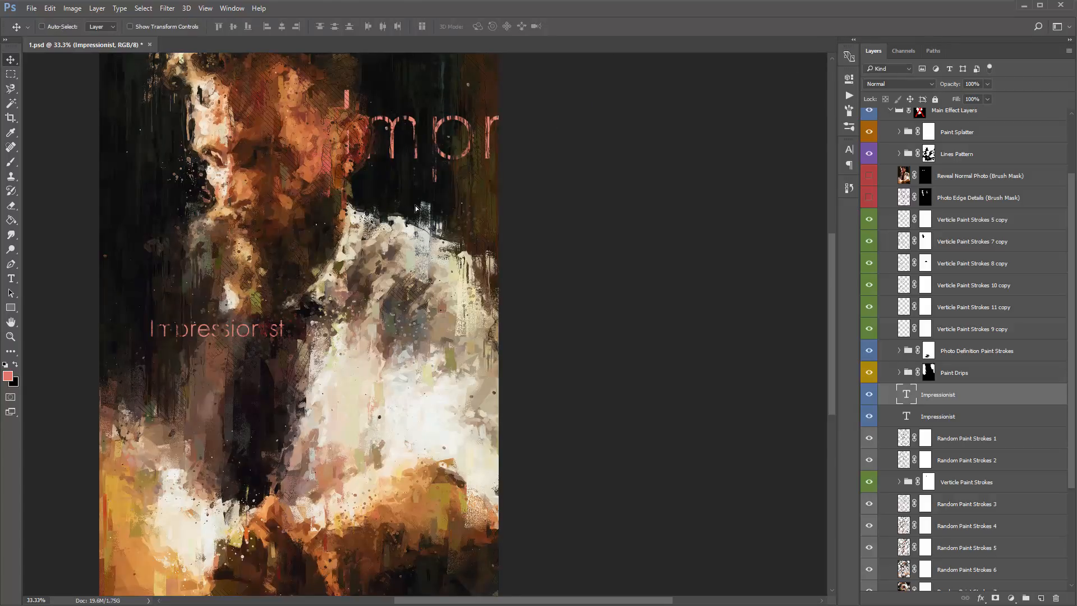
{"action": "left_click_drag", "start_coordinate": [461, 223], "coordinate": [305, 160]}
{"action": "mouse_move", "coordinate": [410, 218]}
{"action": "left_mouse_down"}
{"action": "mouse_move", "coordinate": [489, 262]}
{"action": "mouse_move", "coordinate": [527, 229]}
{"action": "left_mouse_up"}
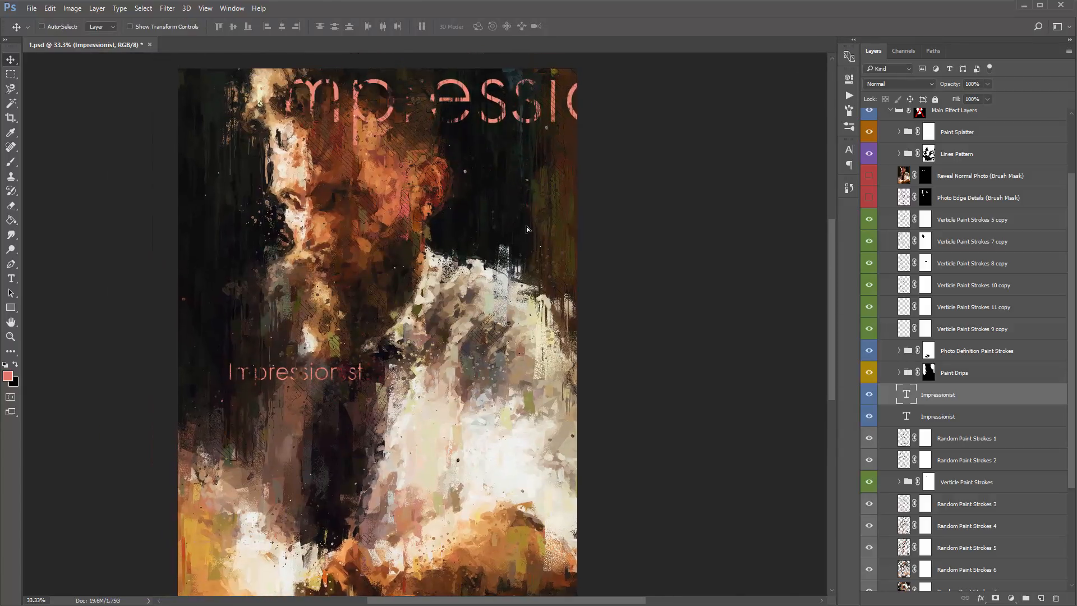
- Recolor the large Impressionist text to orange cf7f44, sampled from the canvas
{"action": "key", "text": "t"}
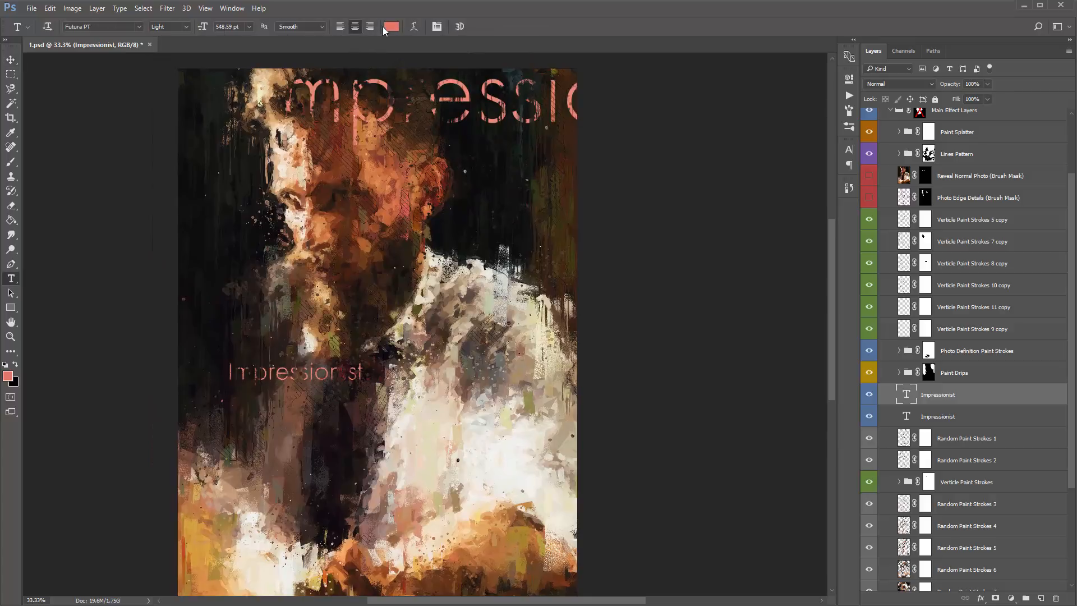
{"action": "left_click", "coordinate": [392, 27]}
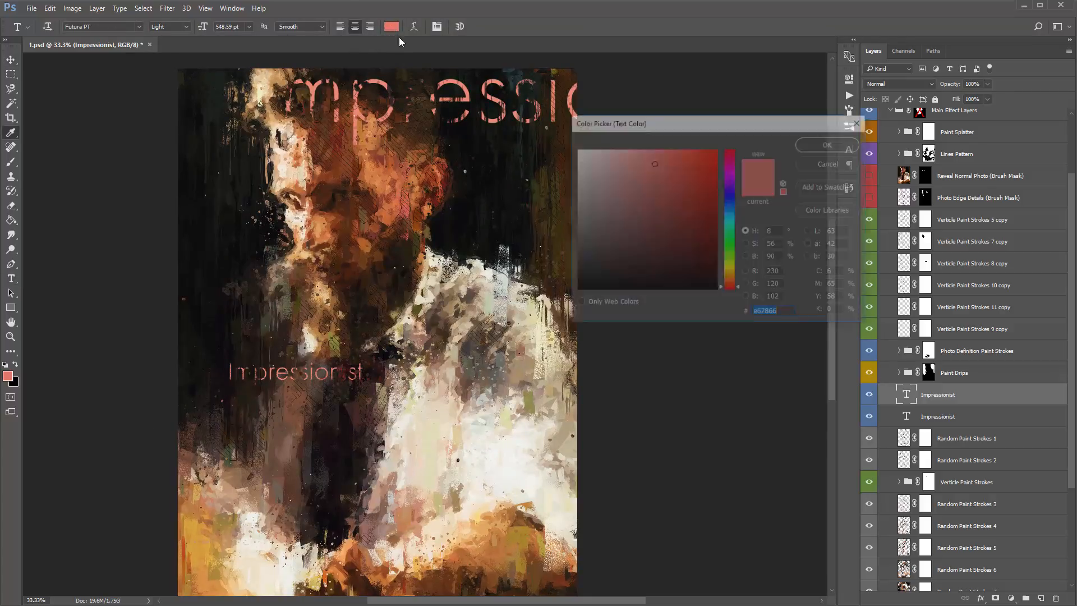
{"action": "left_click", "coordinate": [368, 128]}
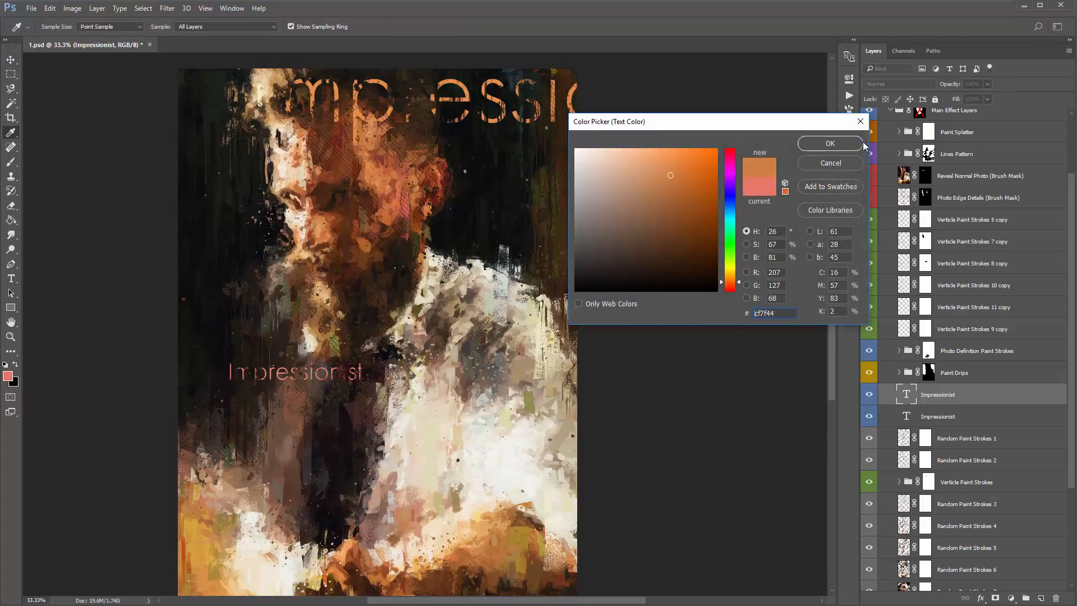
{"action": "left_click", "coordinate": [831, 144]}
{"action": "key", "text": "v"}
- Try Soft Light, Lighten, Linear Dodge (Add), Linear Light and Difference blending on the large text, and return it to Normal
{"action": "scroll", "coordinate": [524, 157], "scroll_direction": "down", "scroll_amount": 1}
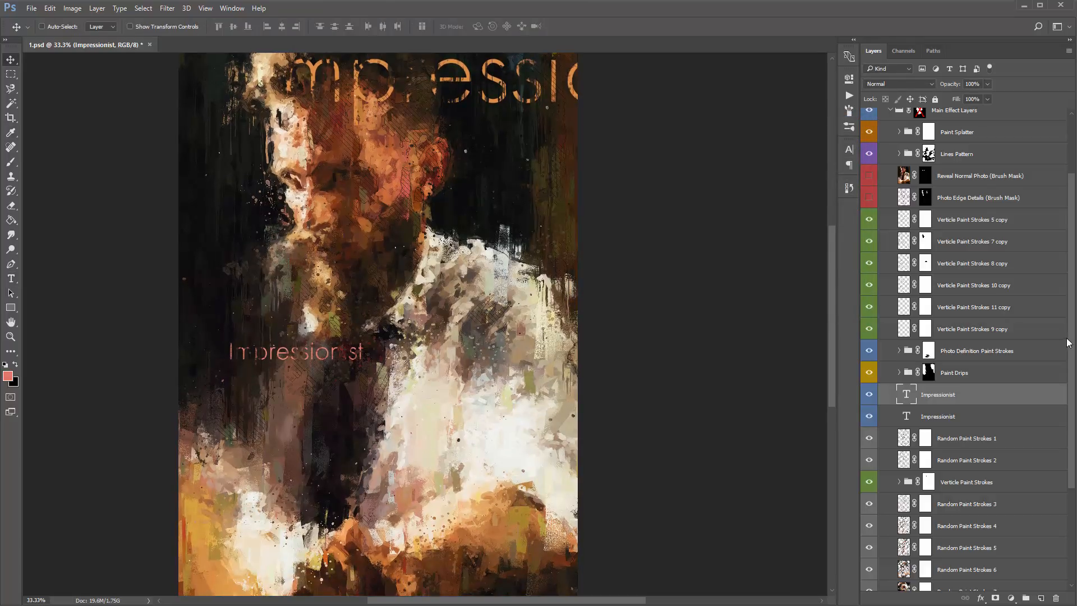
{"action": "left_click", "coordinate": [897, 85]}
{"action": "left_click", "coordinate": [896, 85]}
{"action": "left_click", "coordinate": [893, 85]}
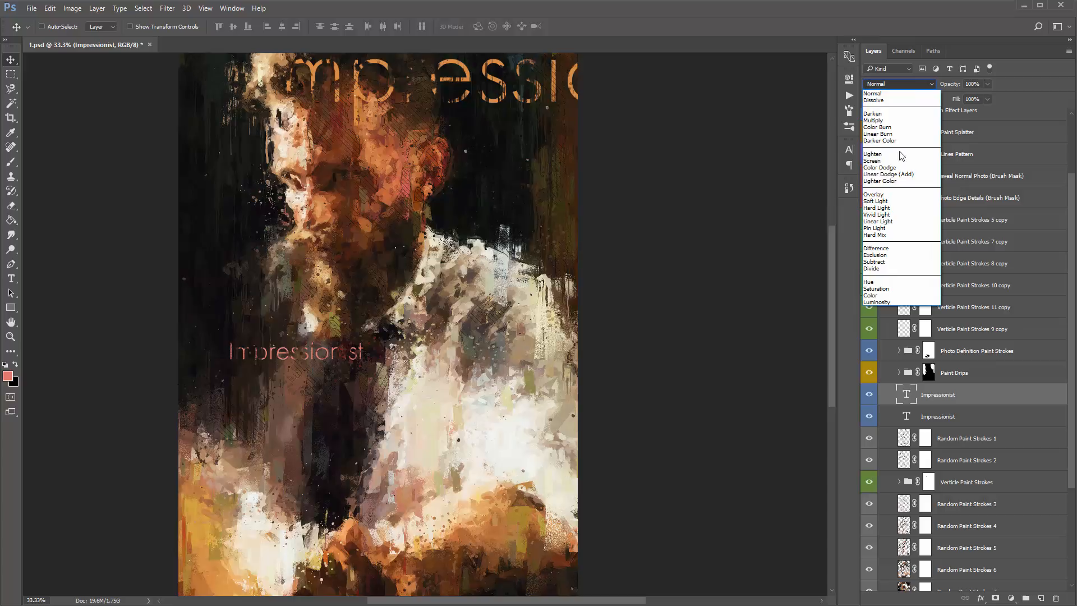
{"action": "left_click", "coordinate": [894, 202]}
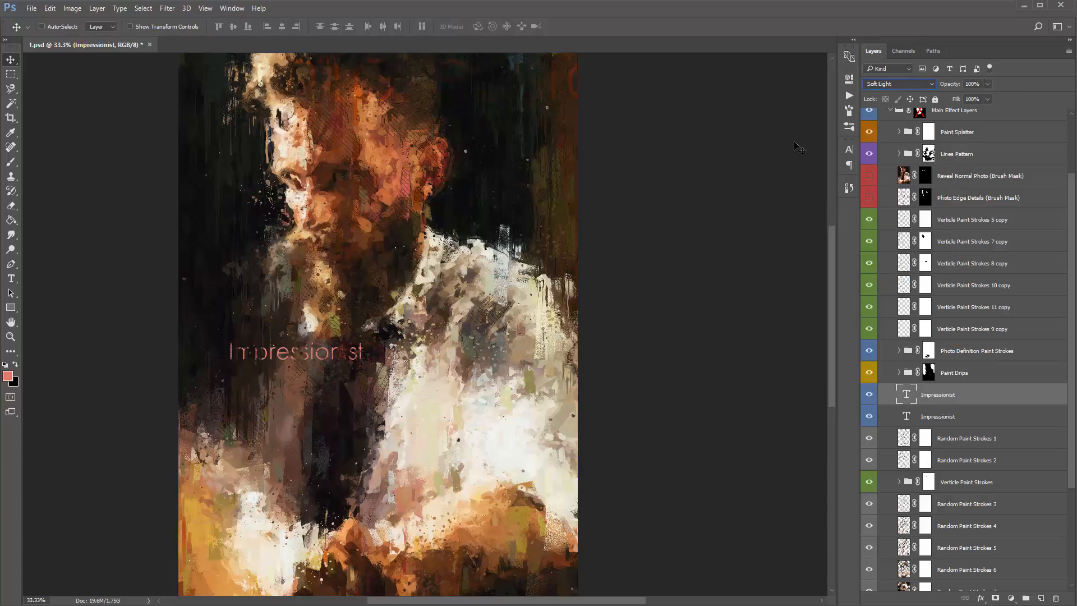
{"action": "left_click", "coordinate": [887, 84]}
{"action": "left_click", "coordinate": [892, 145]}
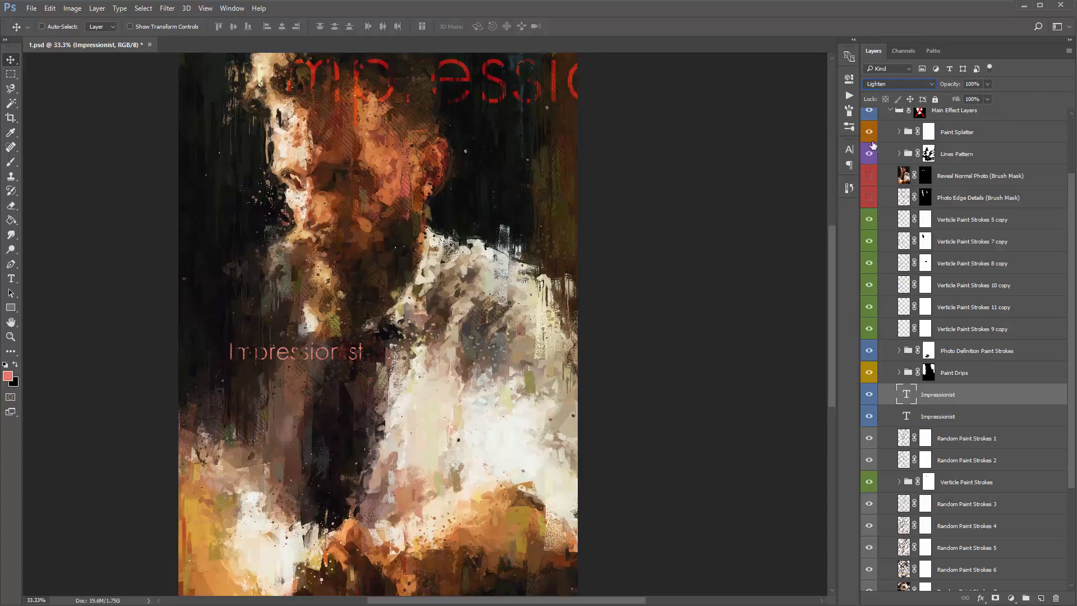
{"action": "scroll", "coordinate": [889, 84], "scroll_direction": "down", "scroll_amount": 8}
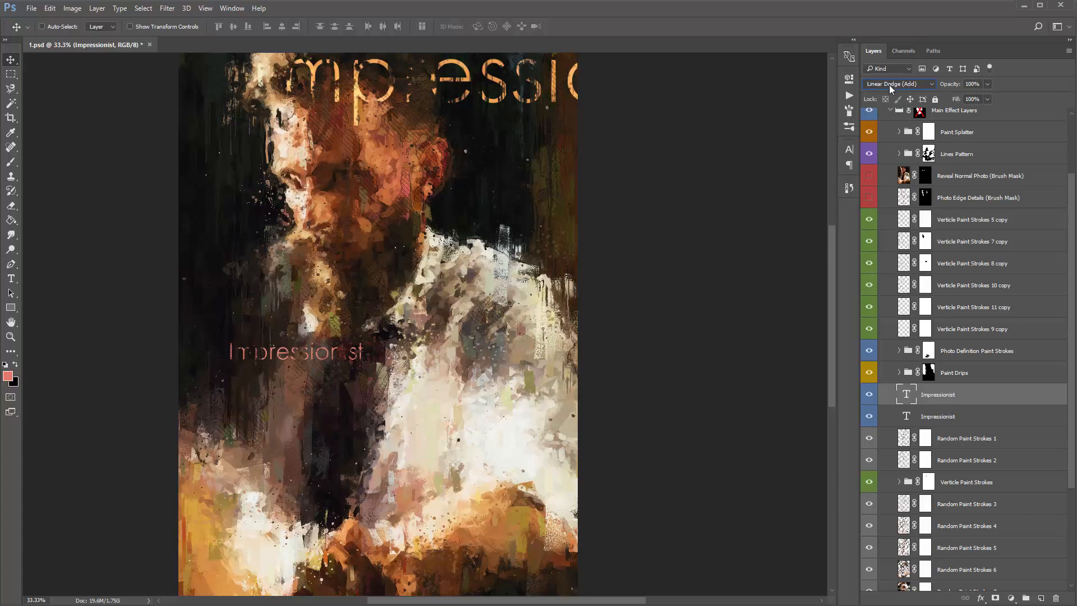
{"action": "scroll", "coordinate": [889, 85], "scroll_direction": "down", "scroll_amount": 5}
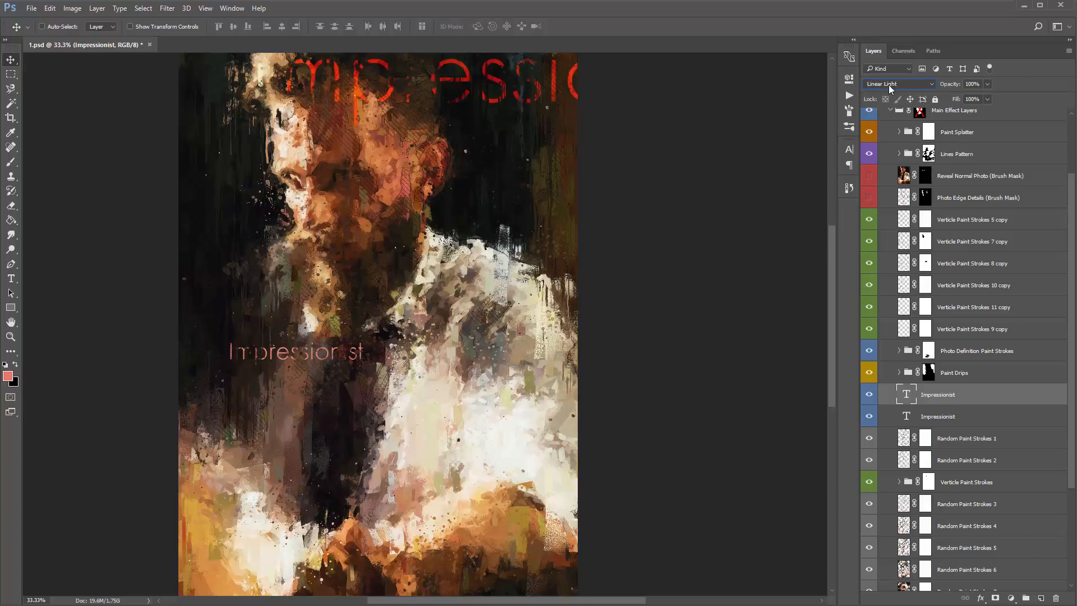
{"action": "scroll", "coordinate": [889, 85], "scroll_direction": "up", "scroll_amount": 1}
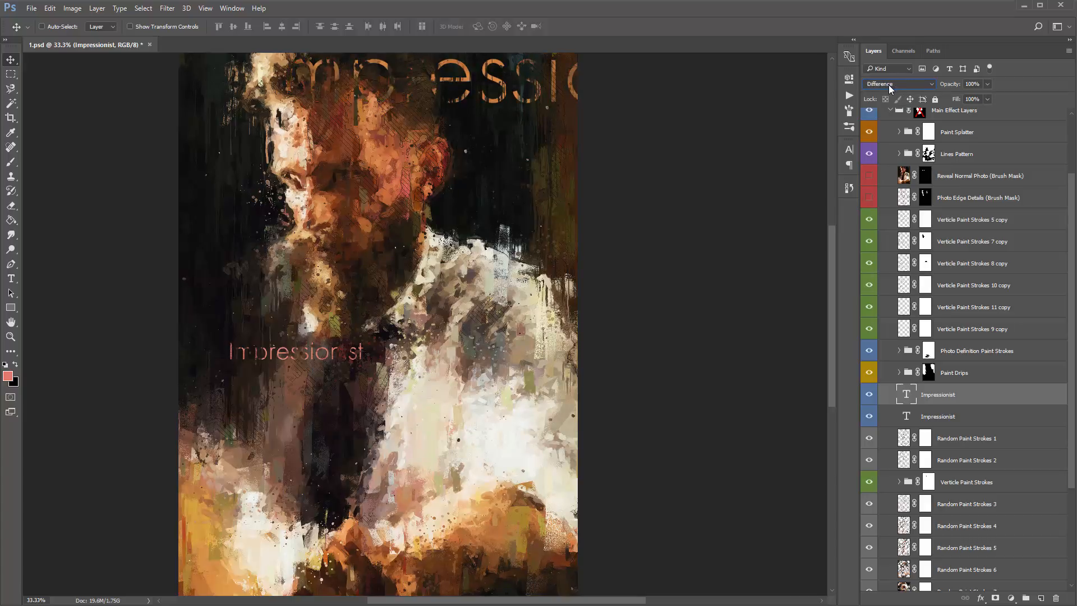
{"action": "left_click", "coordinate": [888, 86]}
{"action": "left_click", "coordinate": [889, 94]}
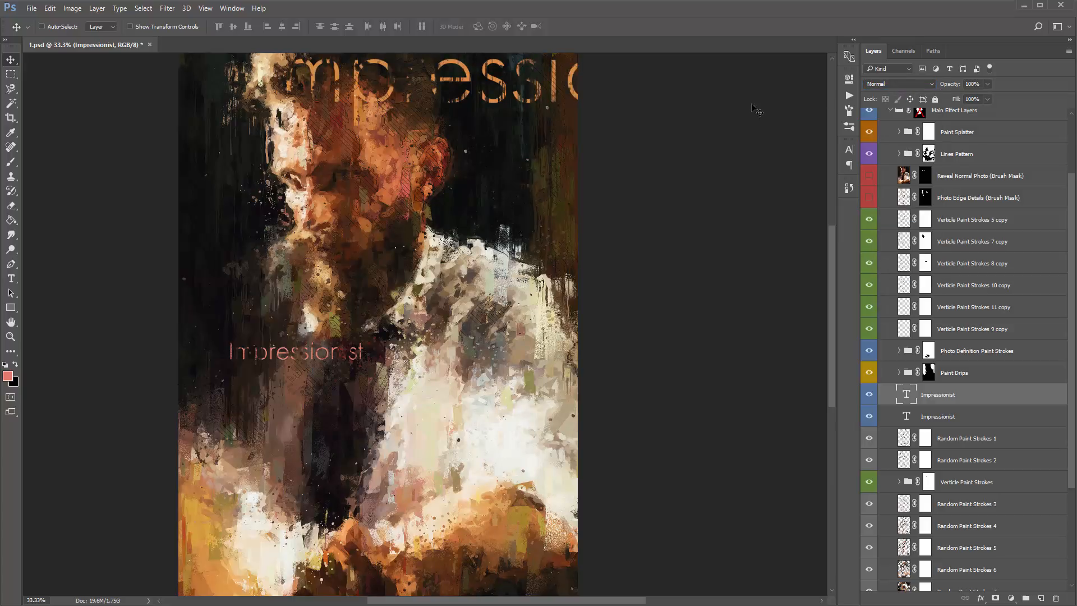
- Toggle the Impressionist group's visibility off and on twice to compare the original photo with the painted effect
{"action": "scroll", "coordinate": [946, 382], "scroll_direction": "down", "scroll_amount": 3}
{"action": "mouse_move", "coordinate": [945, 337]}
{"action": "left_mouse_down"}
{"action": "mouse_move", "coordinate": [965, 458]}
{"action": "mouse_move", "coordinate": [980, 319]}
{"action": "left_mouse_up"}
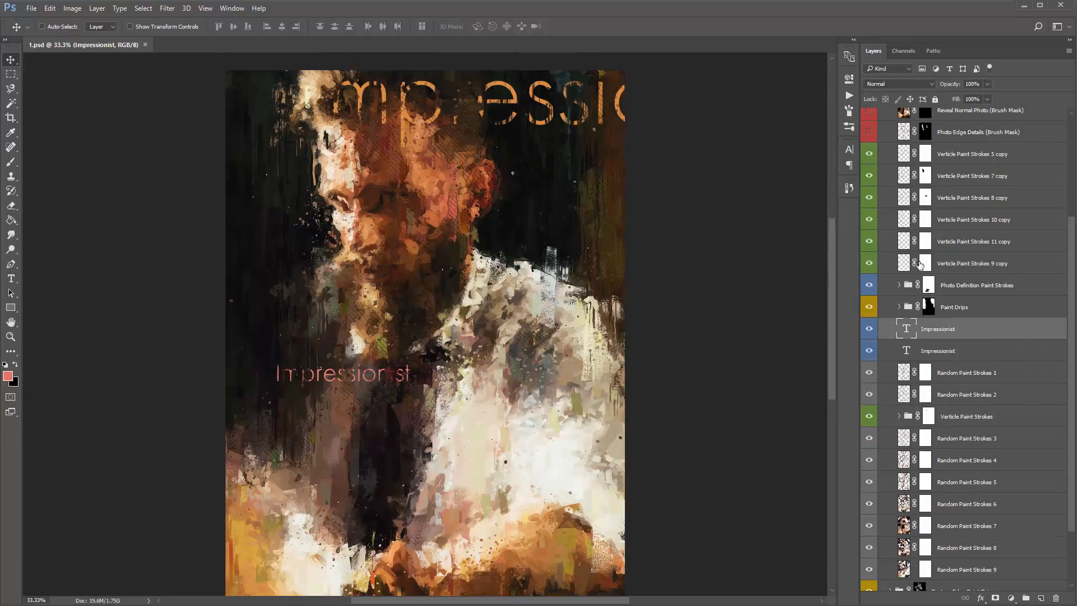
{"action": "scroll", "coordinate": [920, 265], "scroll_direction": "up", "scroll_amount": 3}
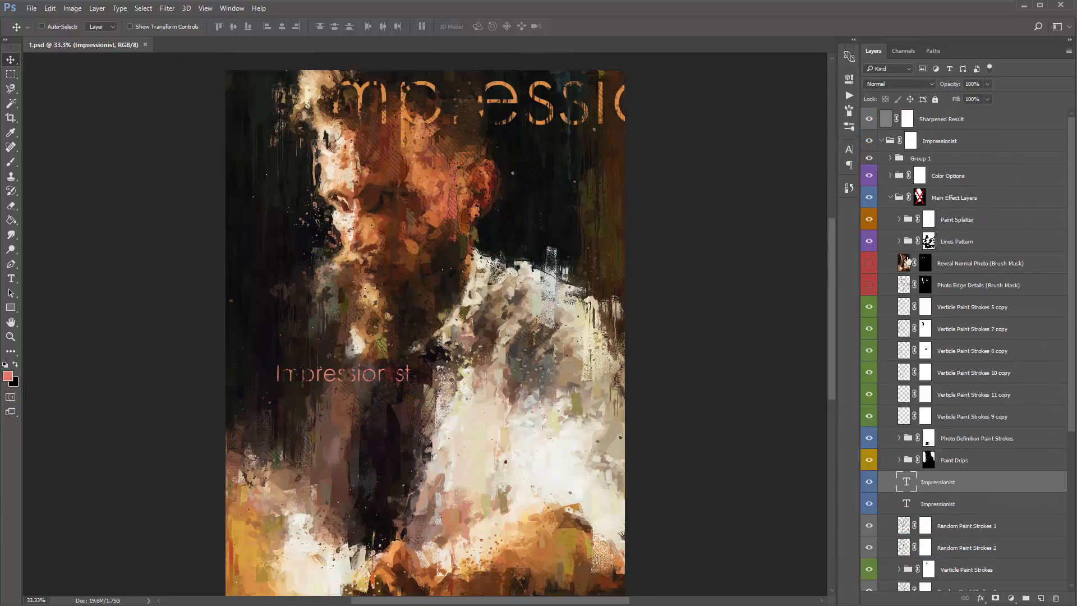
{"action": "left_click", "coordinate": [870, 140]}
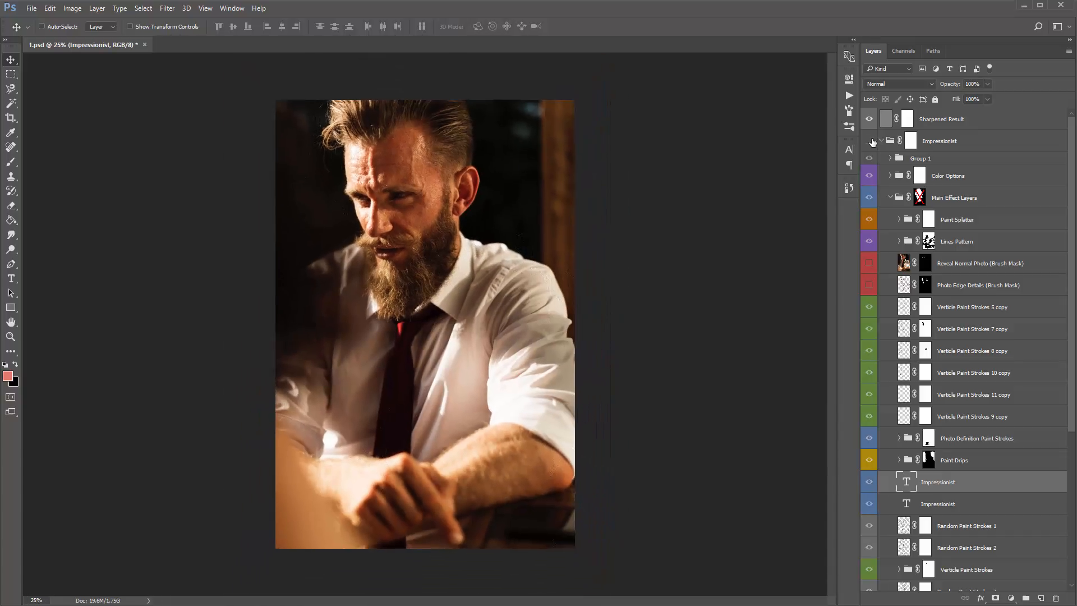
{"action": "left_click", "coordinate": [870, 141]}
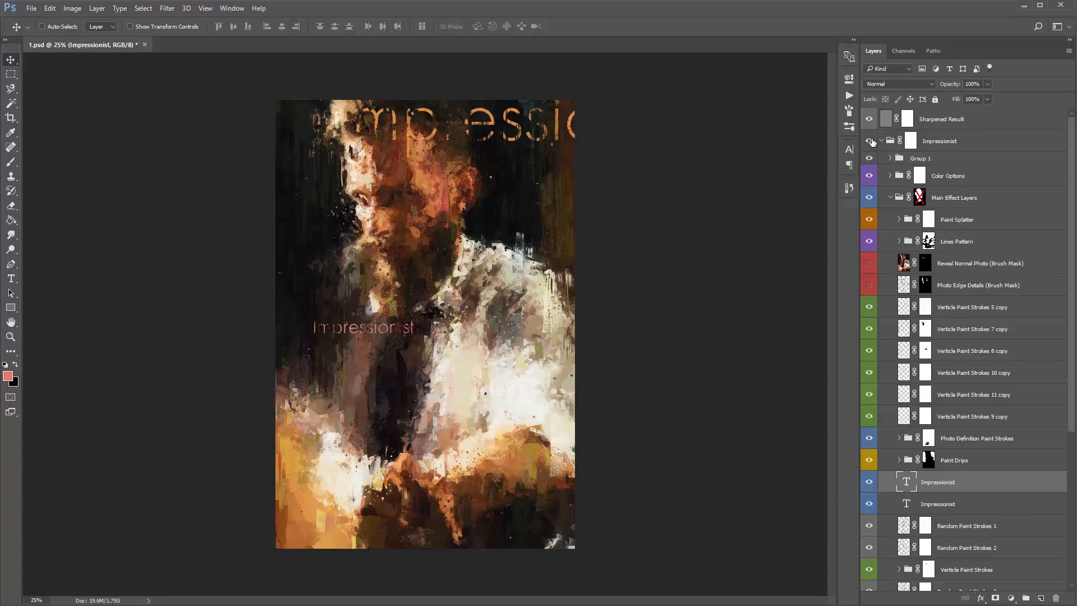
{"action": "left_click", "coordinate": [869, 141]}
{"action": "left_click", "coordinate": [869, 141]}
{"action": "key", "text": "ctrl+plus"}
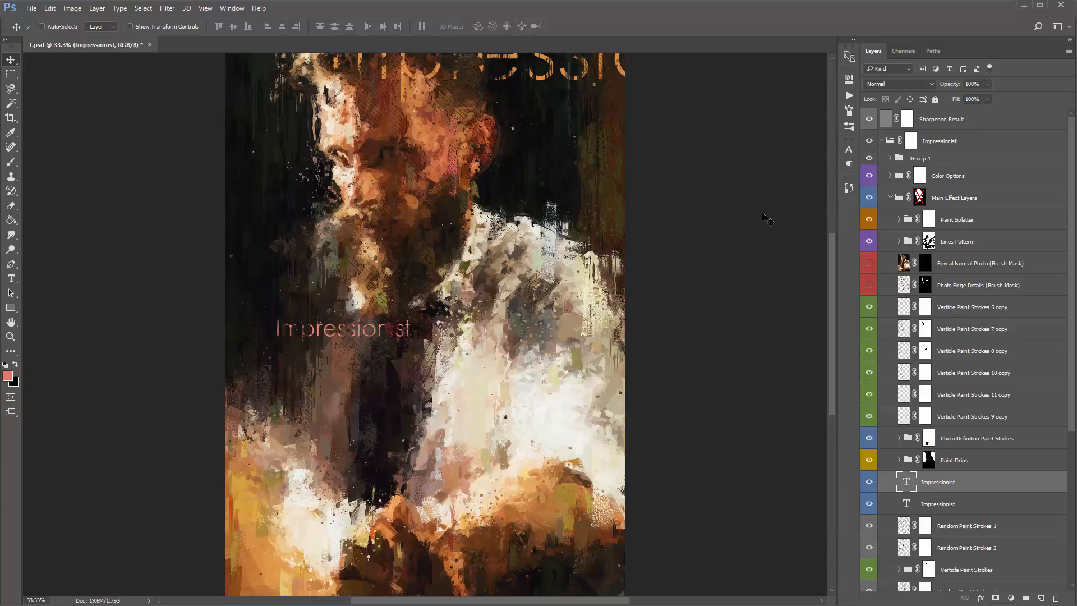
{"action": "scroll", "coordinate": [758, 209], "scroll_direction": "up", "scroll_amount": 3}
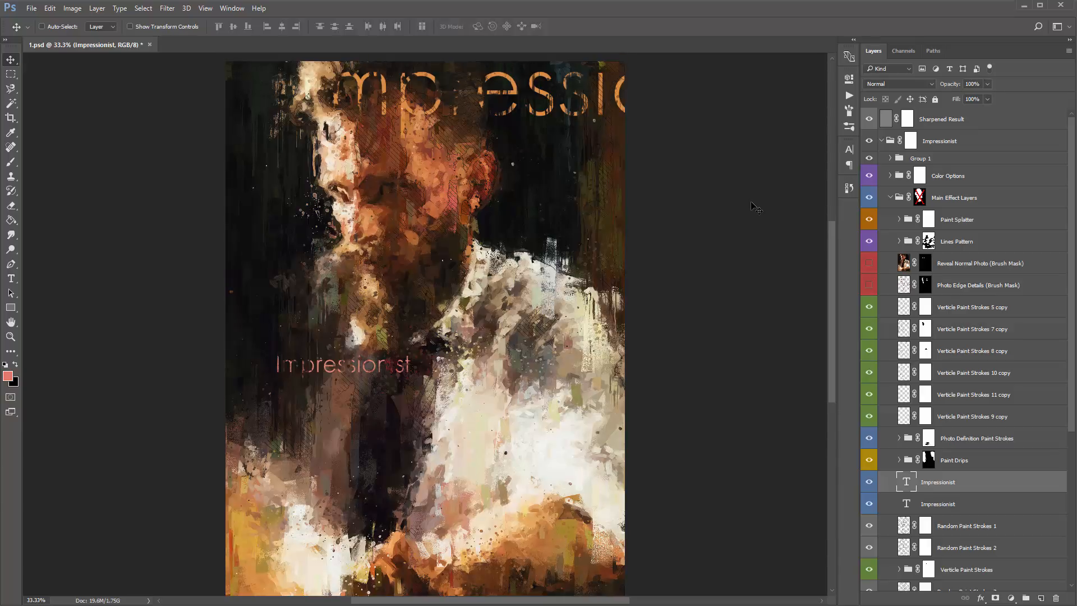